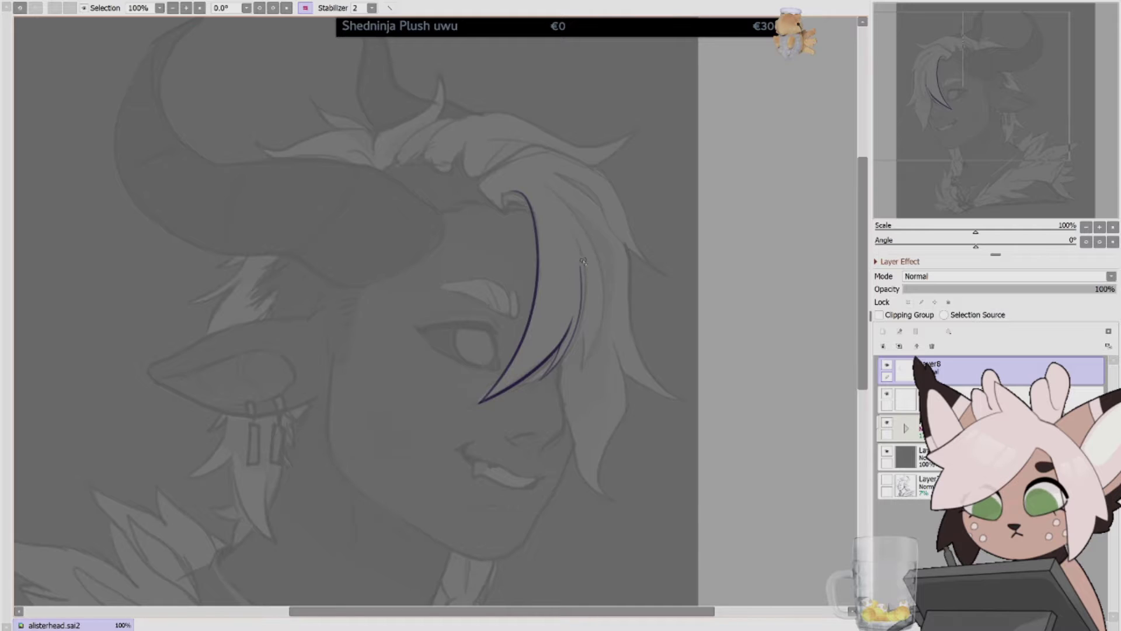
# Ink the nose profile and the nostril below the long fringe lock, following the faint sketch.
pyautogui.press('h')
pyautogui.moveTo(312, 367); pyautogui.dragTo(331, 452)
pyautogui.moveTo(337, 435); pyautogui.dragTo(359, 438)
pyautogui.hotkey('ctrl', 'z')
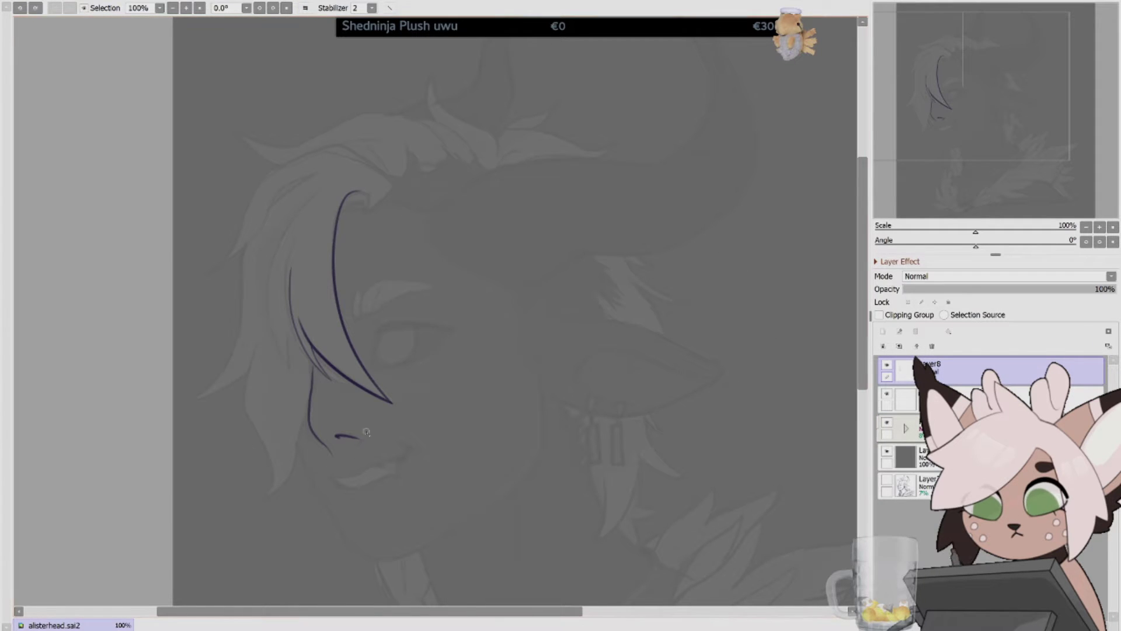
pyautogui.press('h')
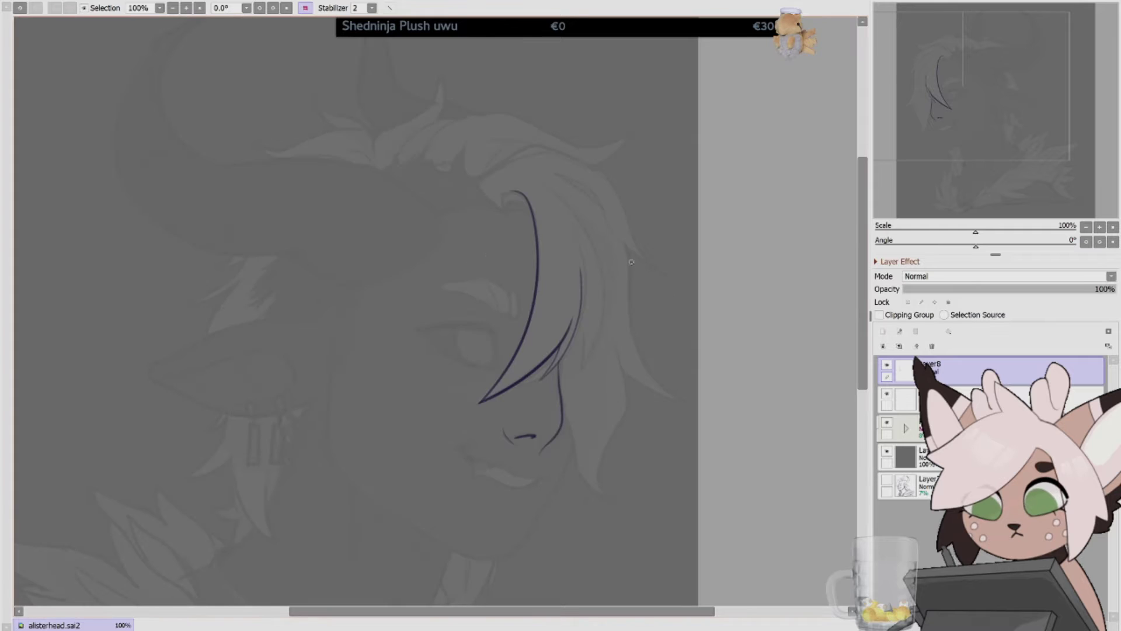
pyautogui.press('h')
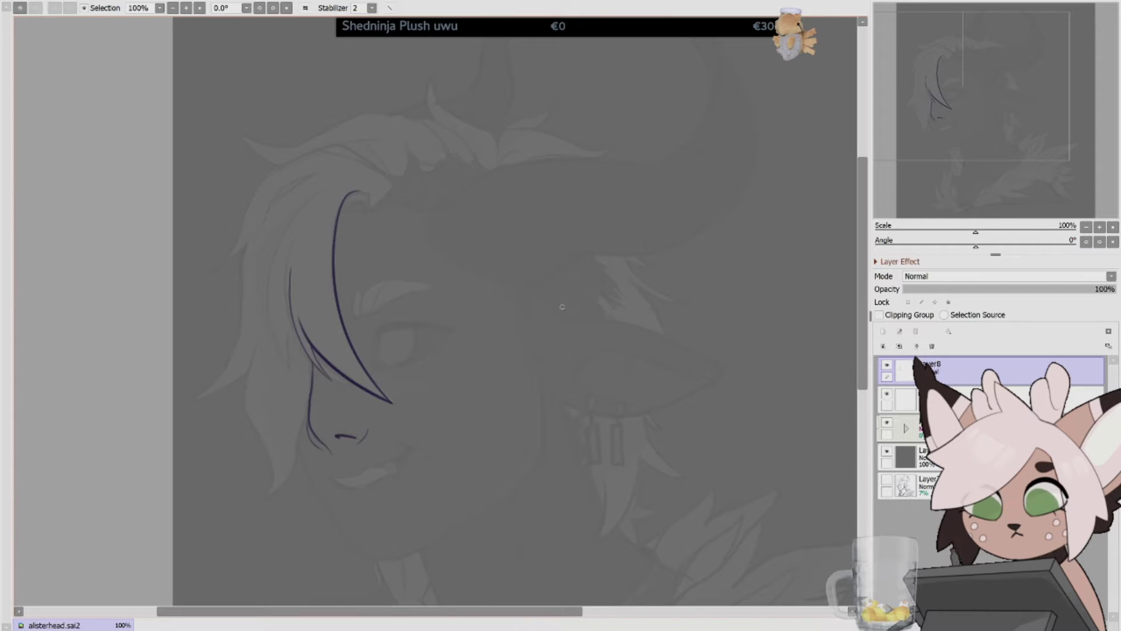
# Ink the curled root of the fringe and the pointed hair locks hanging in front of the face.
pyautogui.moveTo(365, 201); pyautogui.dragTo(359, 157)
pyautogui.press('h')
pyautogui.moveTo(559, 374)
pyautogui.mouseDown()
pyautogui.moveTo(606, 492)
pyautogui.moveTo(620, 356)
pyautogui.mouseUp()
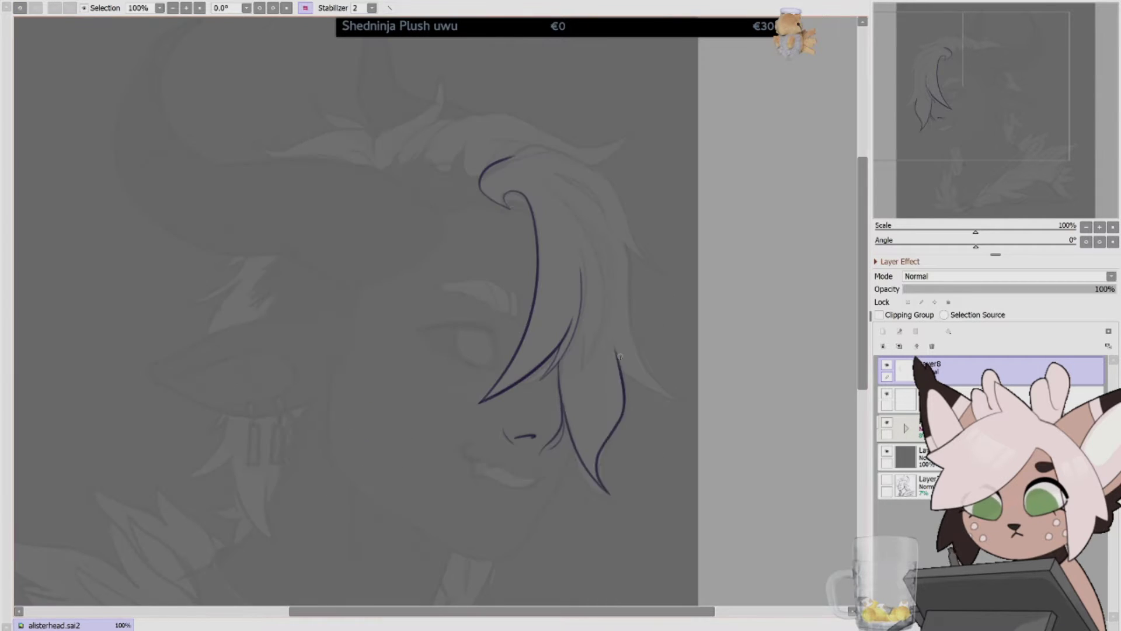
pyautogui.press('h')
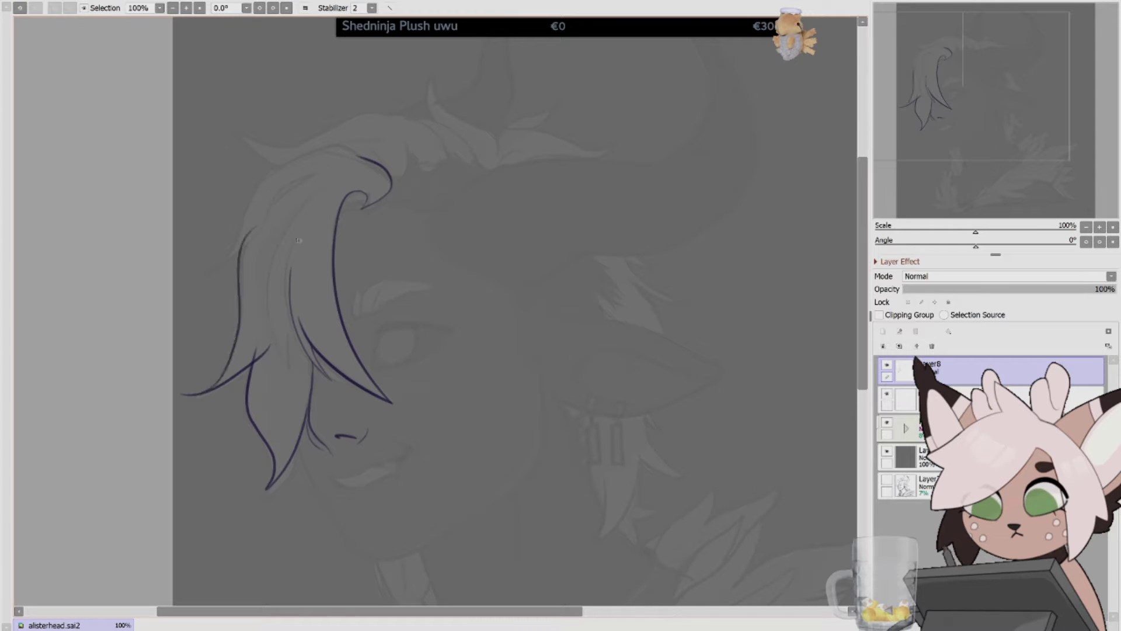
pyautogui.click(306, 8)
pyautogui.hotkey('ctrl', 'z')
pyautogui.moveTo(623, 235); pyautogui.dragTo(661, 391)
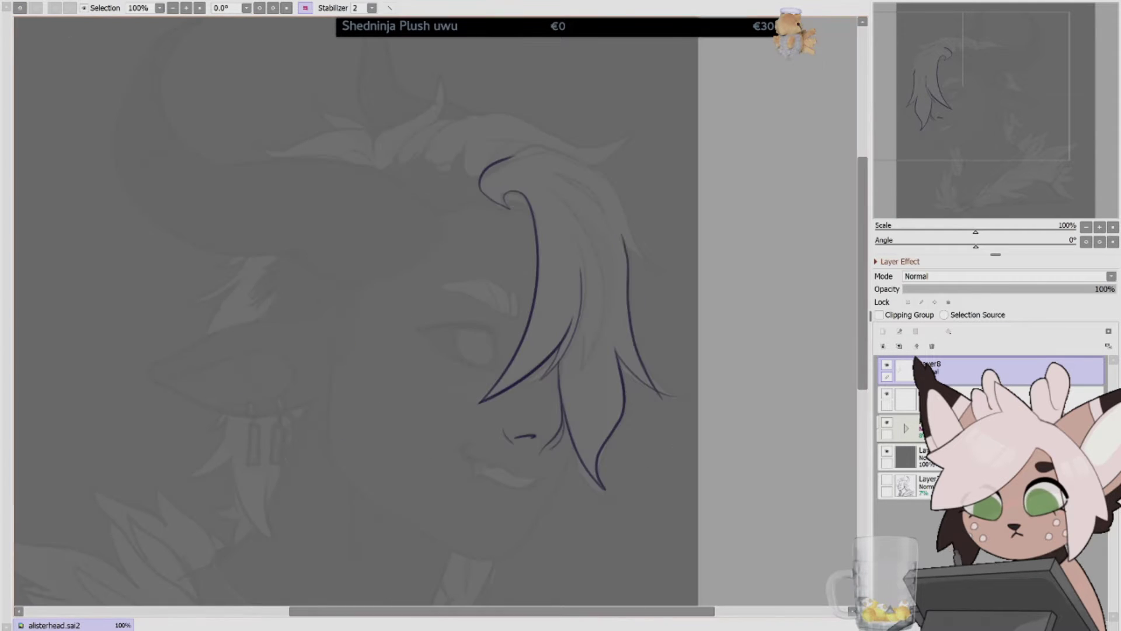
# Ink the fringe's upper outer contour, ending in a pointed lock, with a few inner strands beneath it.
pyautogui.moveTo(477, 181); pyautogui.dragTo(463, 154)
pyautogui.press('h')
pyautogui.moveTo(271, 199); pyautogui.dragTo(231, 252)
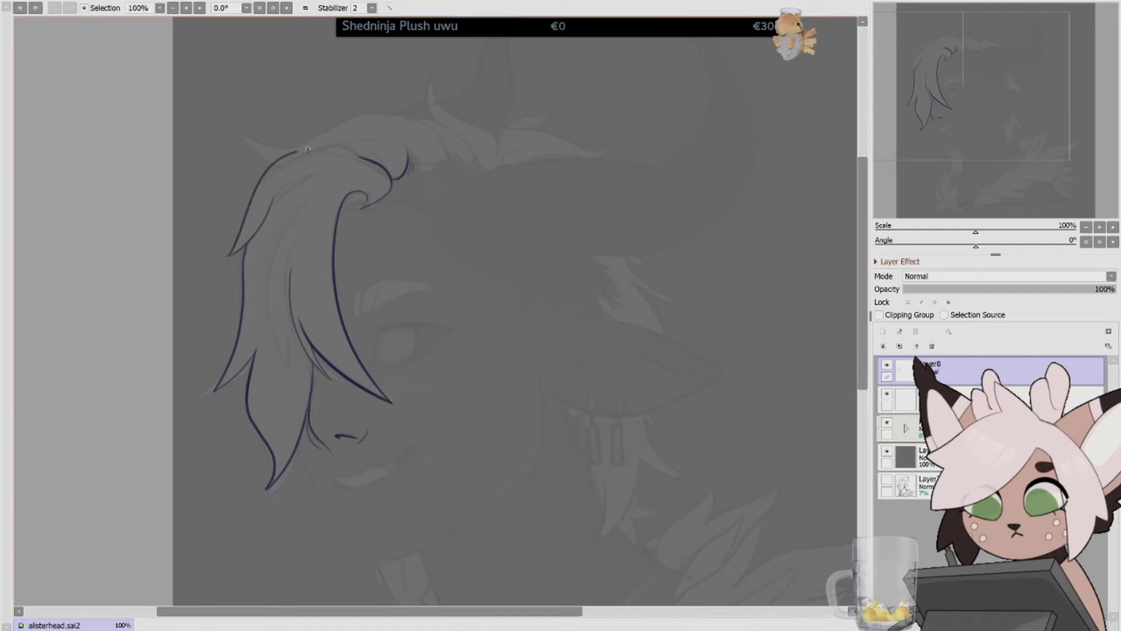
pyautogui.click(306, 8)
pyautogui.press('h')
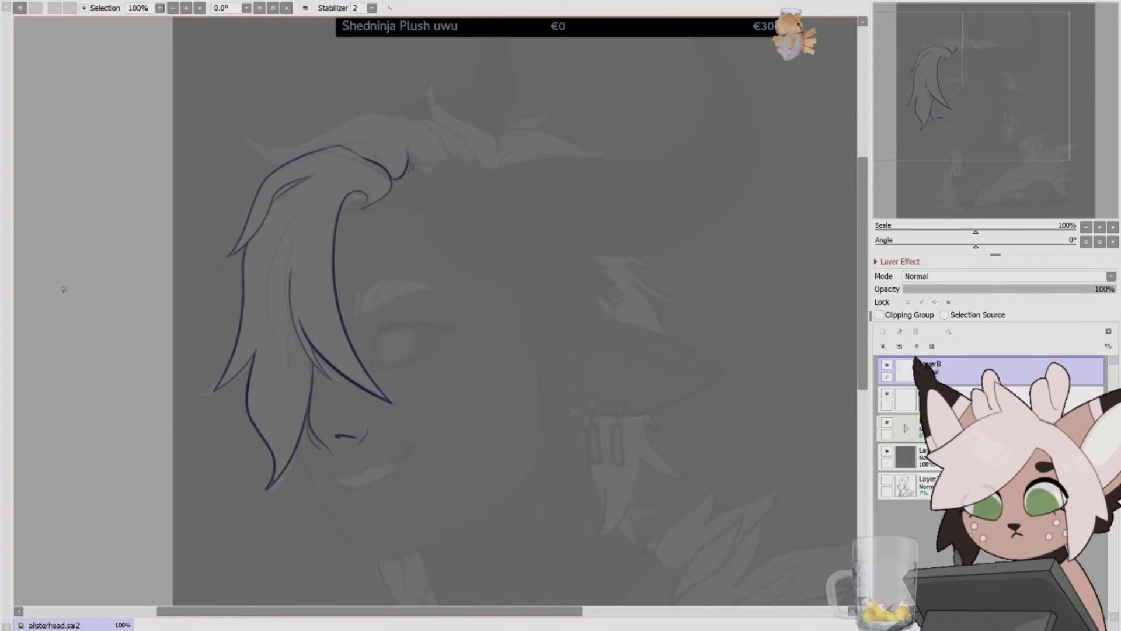
# Ink the swept hair tufts and curls along the top of the head above the fringe.
pyautogui.press('h')
pyautogui.press('h')
pyautogui.press('h')
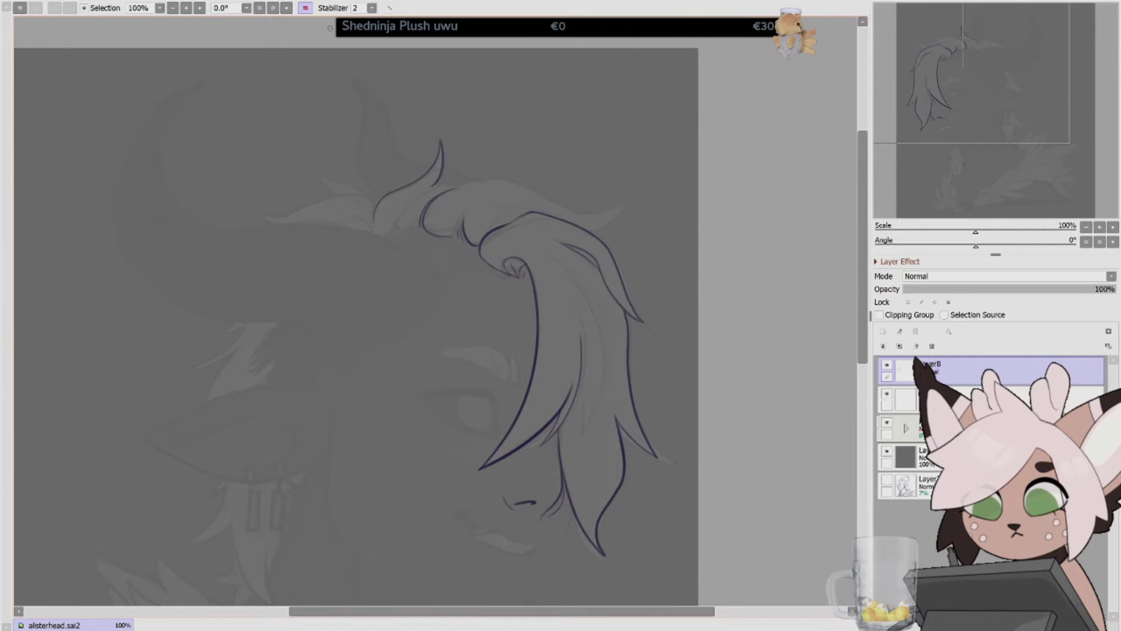
pyautogui.press('h')
pyautogui.moveTo(452, 119)
pyautogui.mouseDown()
pyautogui.moveTo(275, 242)
pyautogui.moveTo(293, 305)
pyautogui.moveTo(263, 446)
pyautogui.mouseUp()
pyautogui.press('Home')
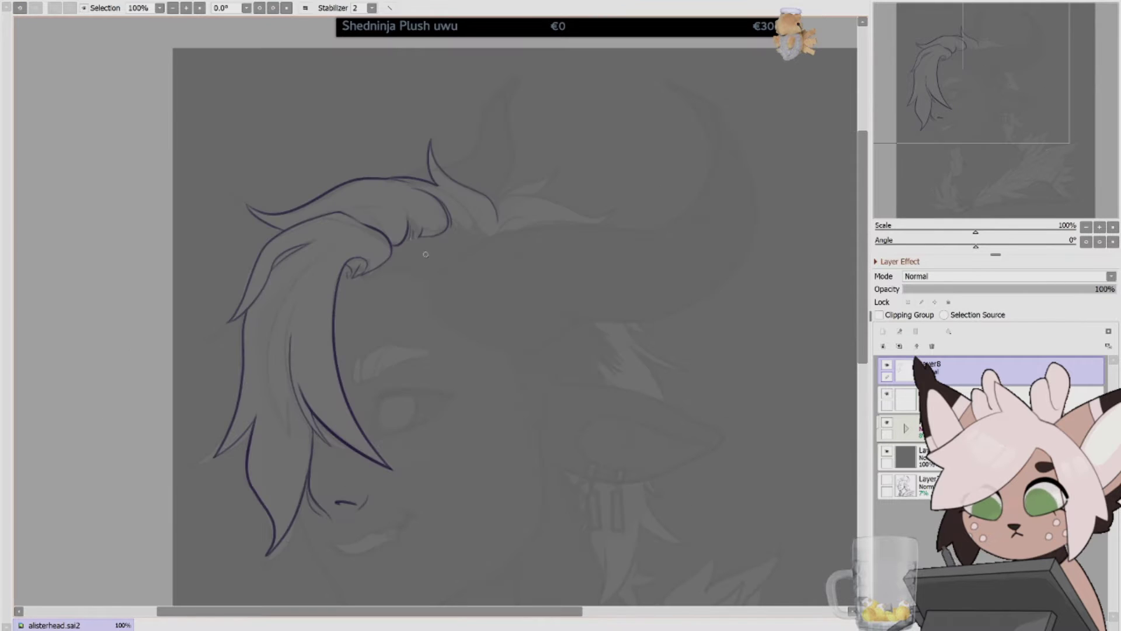
# Ink the two pointed hair tufts at the back of the head, above the near horn's base.
pyautogui.press('Insert')
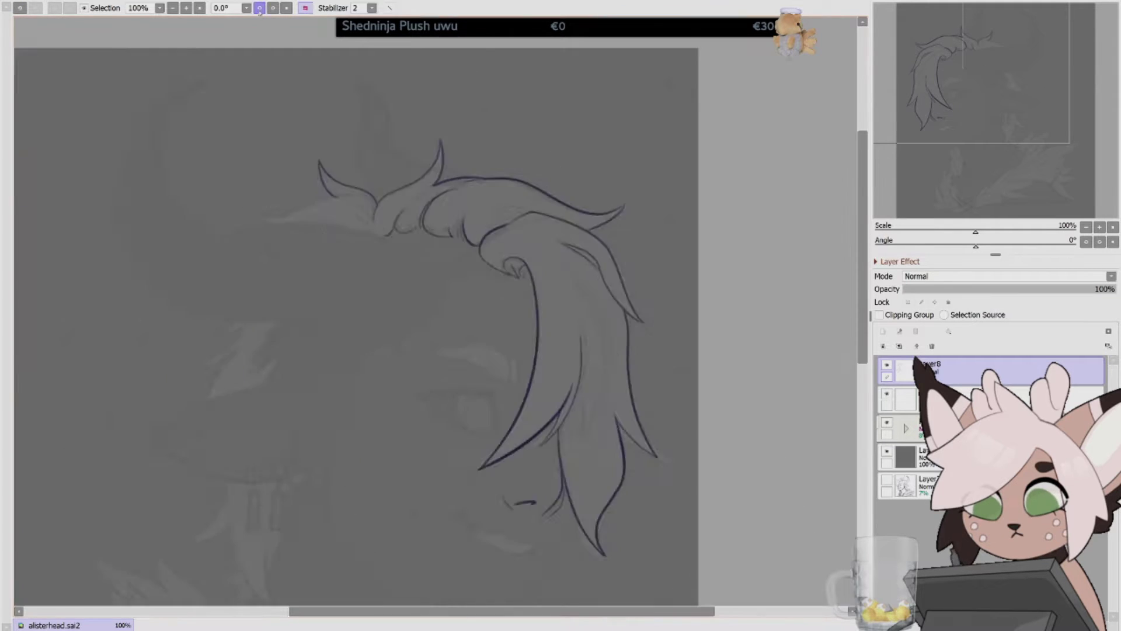
pyautogui.press('Delete')
pyautogui.press('Delete')
pyautogui.moveTo(264, 348); pyautogui.dragTo(305, 287)
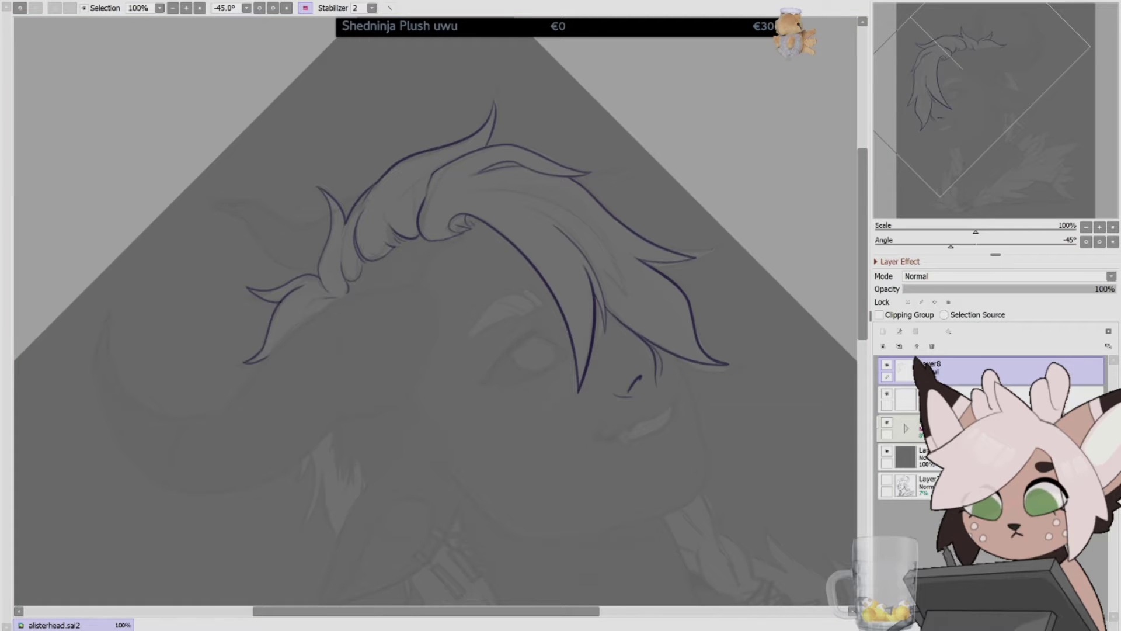
pyautogui.press('Home')
# Ink the leaf-shaped eyebrow and the short hairline strokes beside the forehead curl.
pyautogui.press('Insert')
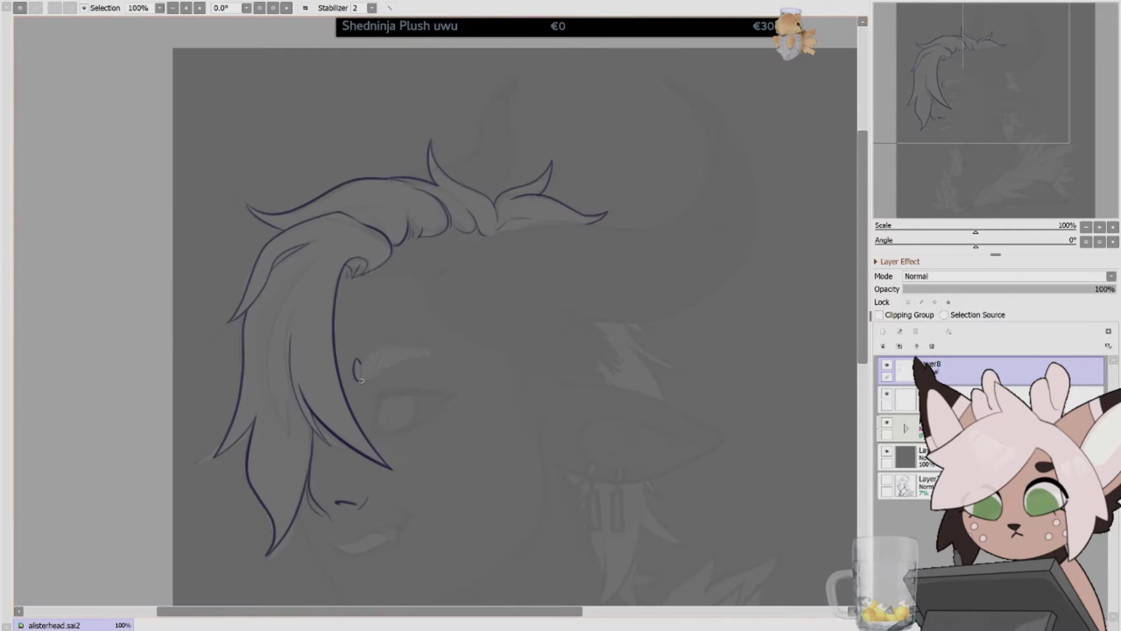
pyautogui.moveTo(361, 380); pyautogui.dragTo(402, 350)
pyautogui.moveTo(403, 267)
pyautogui.mouseDown()
pyautogui.moveTo(425, 282)
pyautogui.moveTo(396, 263)
pyautogui.mouseUp()
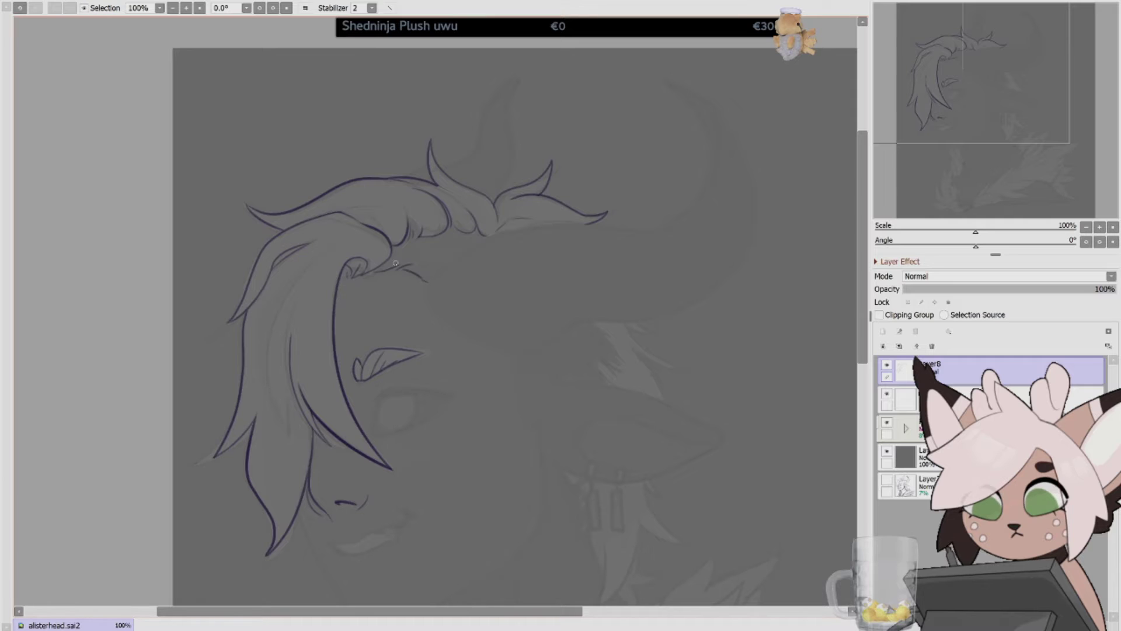
# Ink the near horn's upper edge from the forehead back past the rear hair tufts.
pyautogui.press('Insert')
pyautogui.moveTo(373, 196)
pyautogui.mouseDown()
pyautogui.moveTo(438, 173)
pyautogui.moveTo(159, 10)
pyautogui.mouseUp()
pyautogui.press('Insert')
pyautogui.hotkey('ctrl', 'z')
pyautogui.moveTo(345, 366); pyautogui.dragTo(425, 290)
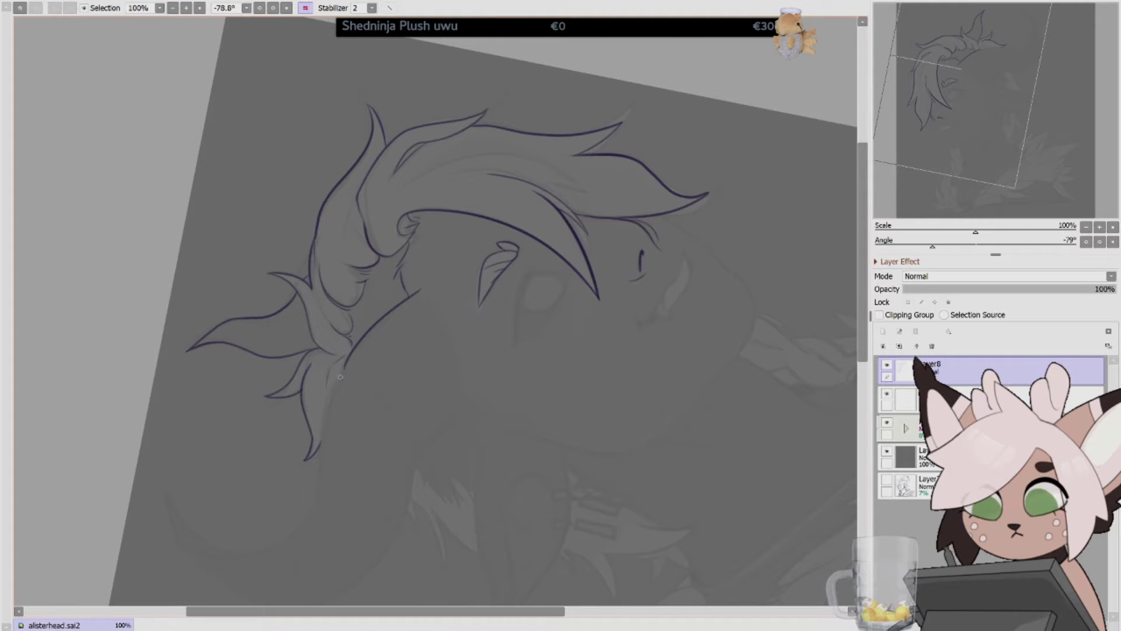
pyautogui.moveTo(341, 377); pyautogui.dragTo(329, 465)
pyautogui.hotkey('ctrl', 'z')
pyautogui.hotkey('ctrl', 'y')
pyautogui.hotkey('ctrl', 'z')
pyautogui.hotkey('ctrl', 'y')
pyautogui.moveTo(340, 376); pyautogui.dragTo(430, 322)
# Complete the outlines of both horns, including the near horn's curved tip and its long lower edge.
pyautogui.press('Home')
pyautogui.moveTo(303, 280)
pyautogui.mouseDown()
pyautogui.moveTo(371, 124)
pyautogui.moveTo(345, 216)
pyautogui.mouseUp()
pyautogui.hotkey('ctrl', 'z')
pyautogui.press('h')
pyautogui.moveTo(531, 141); pyautogui.dragTo(531, 199)
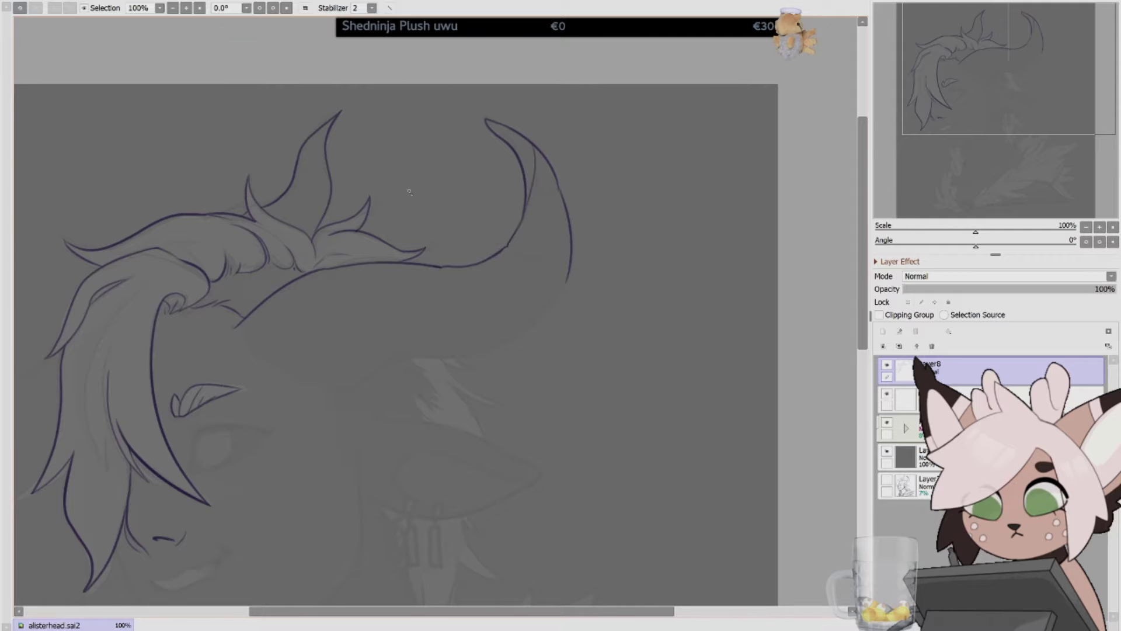
pyautogui.moveTo(409, 191); pyautogui.dragTo(352, 333)
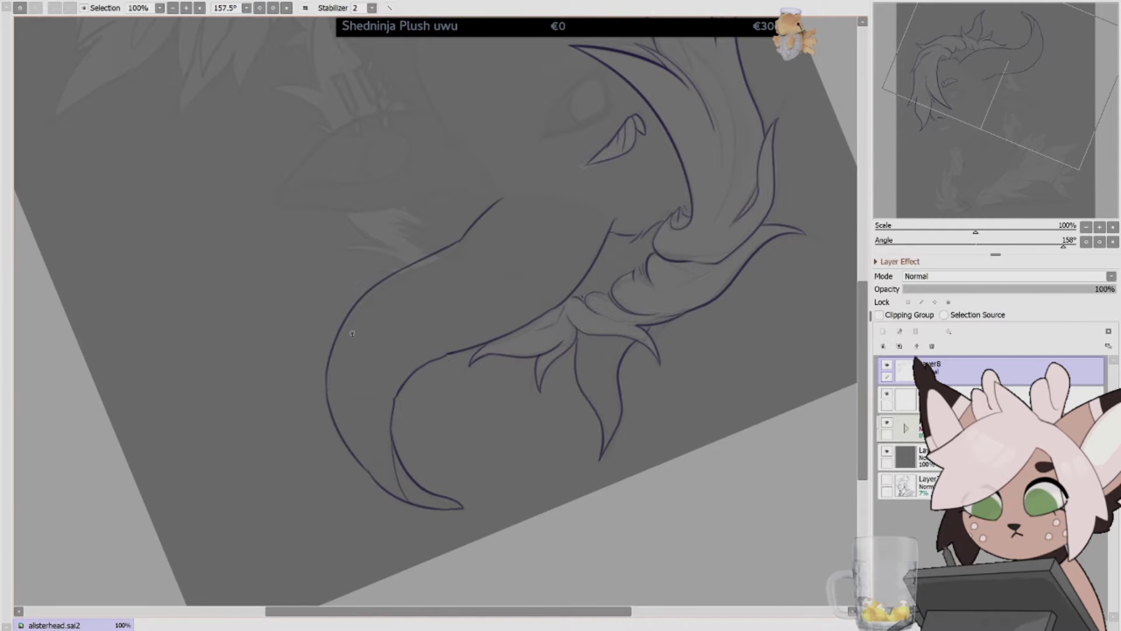
pyautogui.press('Home')
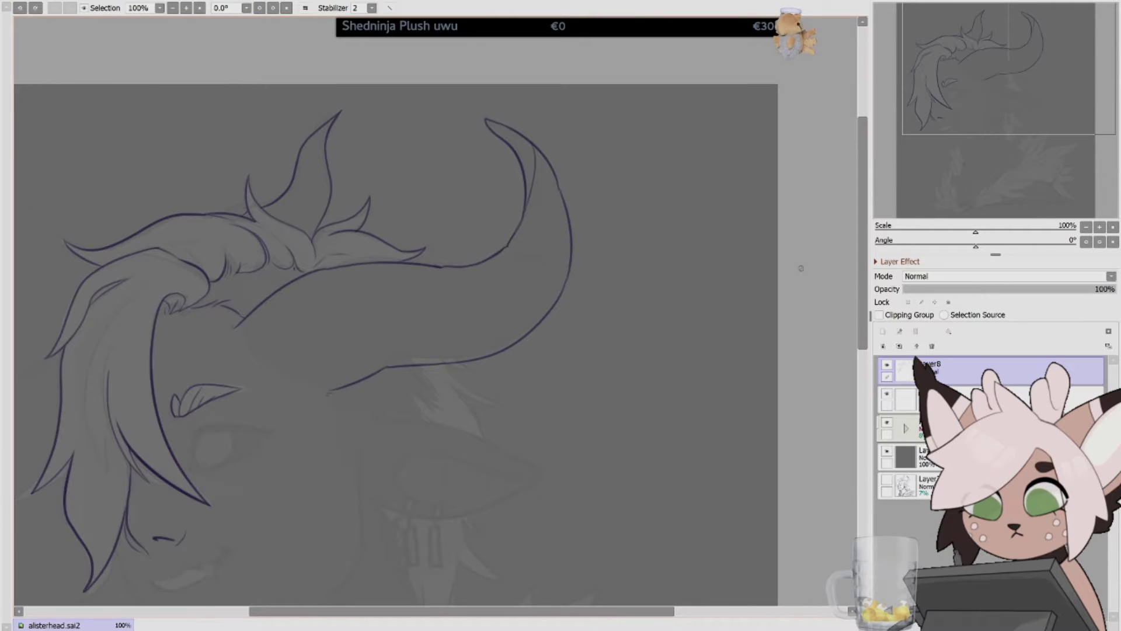
# Ink the jagged fur tufts between the near horn's underside and the top of the ear.
pyautogui.moveTo(801, 268)
pyautogui.mouseDown()
pyautogui.moveTo(753, 227)
pyautogui.moveTo(689, 327)
pyautogui.mouseUp()
pyautogui.moveTo(387, 255); pyautogui.dragTo(376, 301)
pyautogui.moveTo(397, 268); pyautogui.dragTo(368, 312)
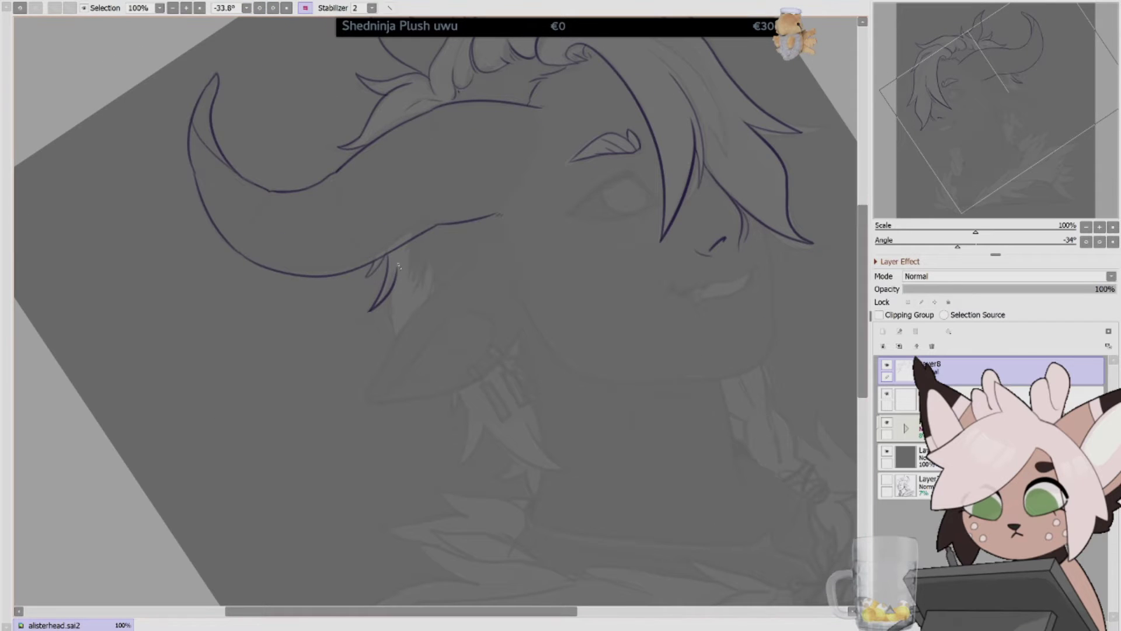
pyautogui.moveTo(398, 268); pyautogui.dragTo(392, 340)
# Ink the spiky fur tufts and the long pointed lock hanging below the ear.
pyautogui.press('Home')
pyautogui.moveTo(403, 390); pyautogui.dragTo(382, 410)
pyautogui.moveTo(412, 402)
pyautogui.mouseDown()
pyautogui.moveTo(370, 450)
pyautogui.moveTo(462, 525)
pyautogui.mouseUp()
pyautogui.moveTo(385, 478); pyautogui.dragTo(414, 524)
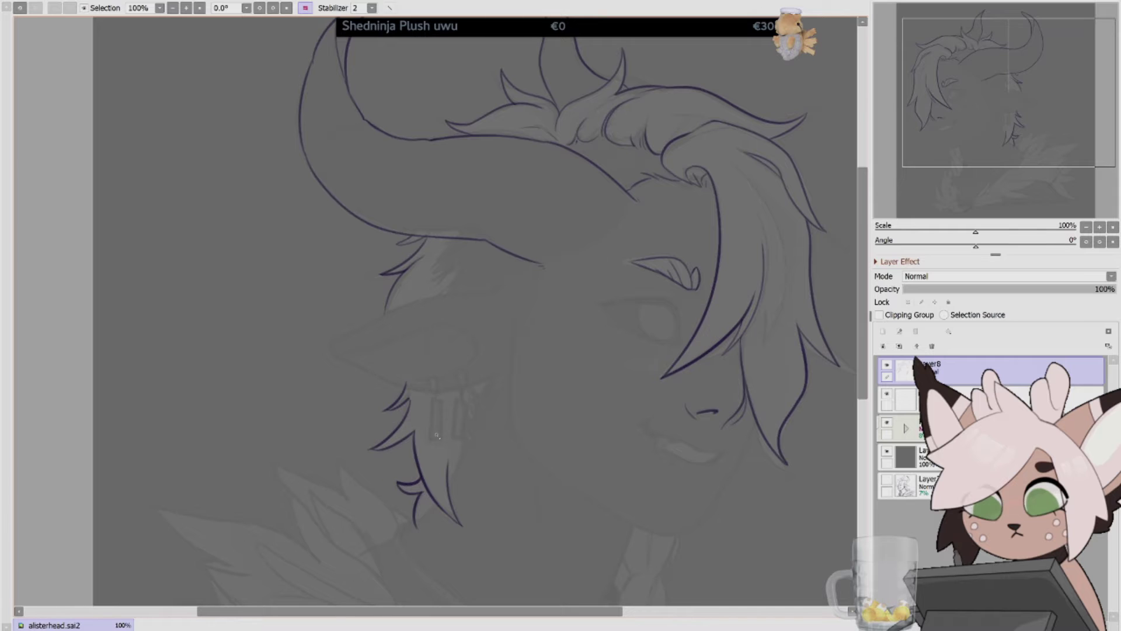
# Add short inner strands to the fur patch under the near horn.
pyautogui.press('Delete')
pyautogui.moveTo(405, 263); pyautogui.dragTo(390, 301)
pyautogui.moveTo(391, 258)
pyautogui.mouseDown()
pyautogui.moveTo(382, 284)
pyautogui.moveTo(404, 298)
pyautogui.mouseUp()
pyautogui.moveTo(393, 270); pyautogui.dragTo(387, 296)
pyautogui.press('Home')
# Ink the front edge of the ear's base down from the horn, with short fur strokes at its lower end.
pyautogui.moveTo(540, 275); pyautogui.dragTo(517, 346)
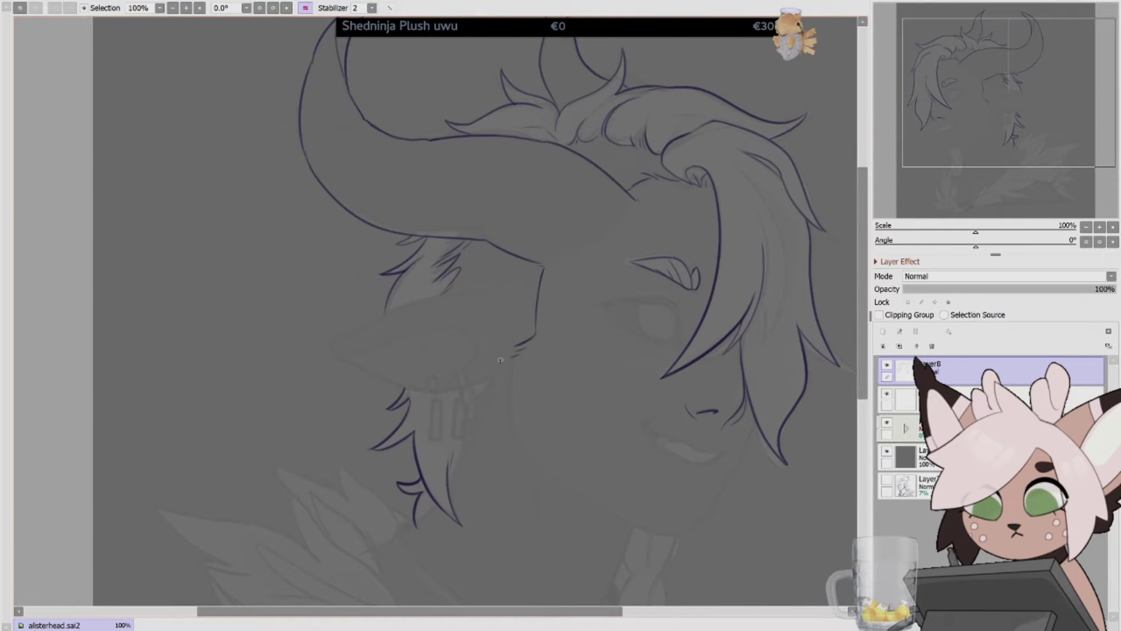
pyautogui.press('h')
pyautogui.moveTo(367, 285); pyautogui.dragTo(358, 337)
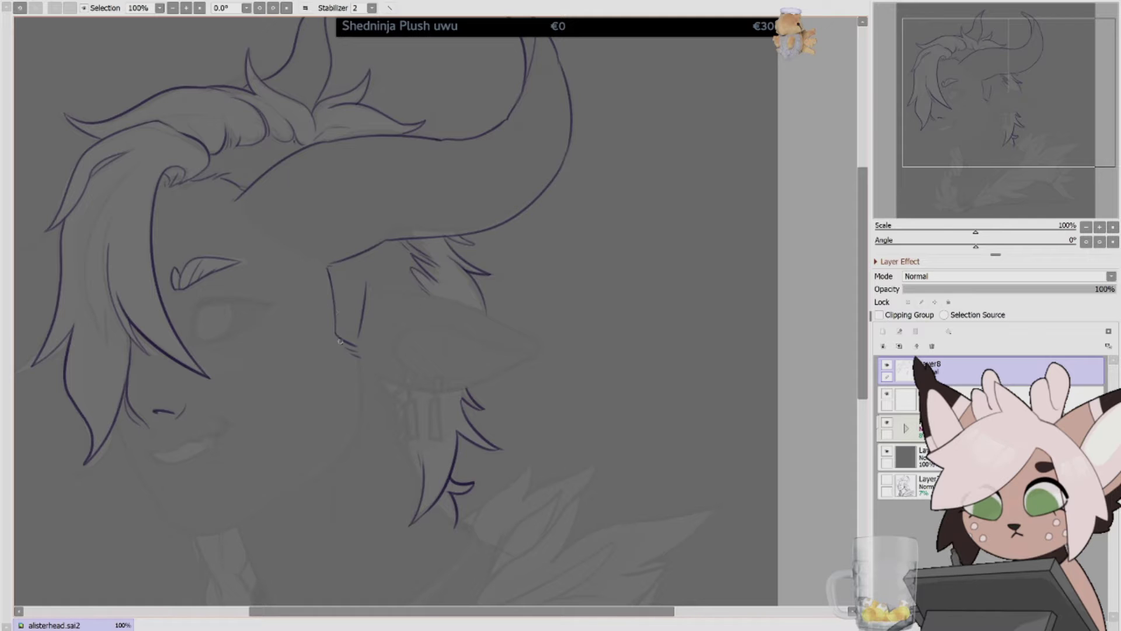
pyautogui.moveTo(358, 393); pyautogui.dragTo(321, 292)
# Ink the ear's upper edge out to its rounded tip on a new layer and merge it into the line layer.
pyautogui.hotkey('ctrl', 'shift', 'n')
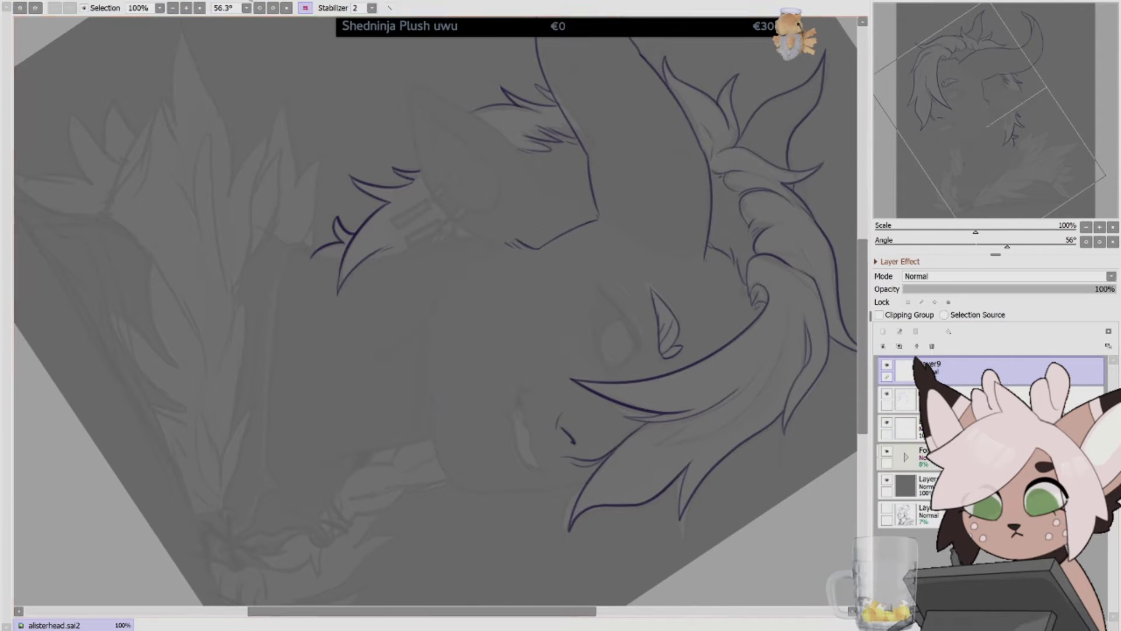
pyautogui.hotkey('ctrl', '+')
pyautogui.press('End')
pyautogui.moveTo(398, 542); pyautogui.dragTo(669, 184)
pyautogui.press('Delete')
pyautogui.press('Delete')
pyautogui.press('Delete')
pyautogui.press('Delete')
pyautogui.press('Delete')
pyautogui.press('Delete')
pyautogui.press('Delete')
pyautogui.press('Delete')
pyautogui.press('Delete')
pyautogui.press('Delete')
pyautogui.press('Delete')
pyautogui.press('Delete')
pyautogui.press('Delete')
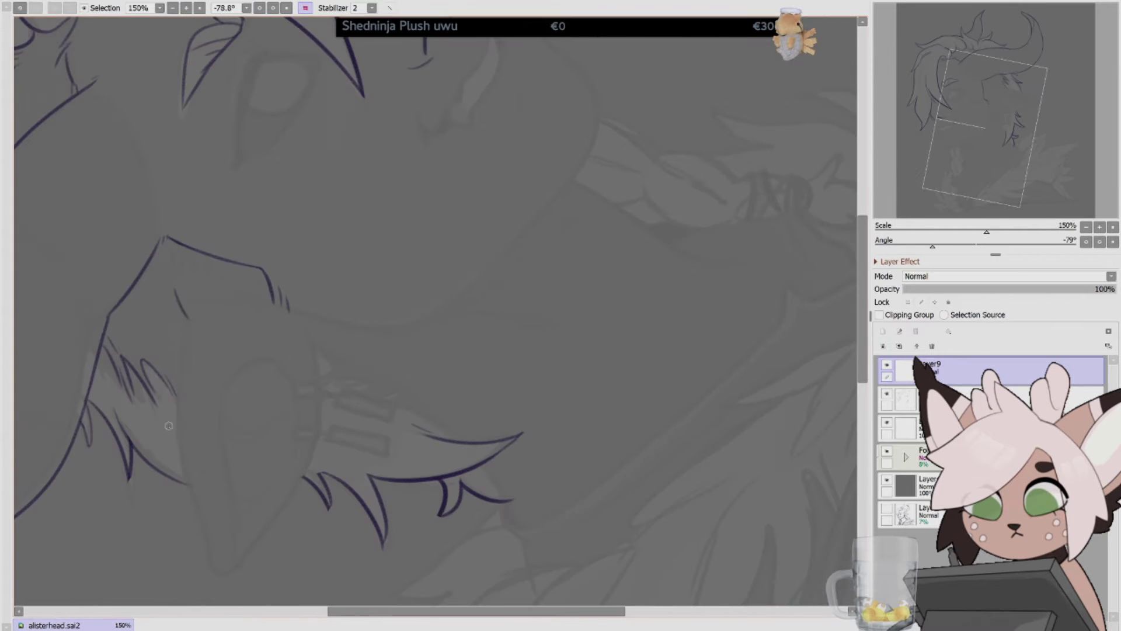
pyautogui.moveTo(198, 297)
pyautogui.mouseDown()
pyautogui.moveTo(188, 468)
pyautogui.moveTo(219, 564)
pyautogui.moveTo(248, 558)
pyautogui.mouseUp()
pyautogui.hotkey('ctrl', 'e')
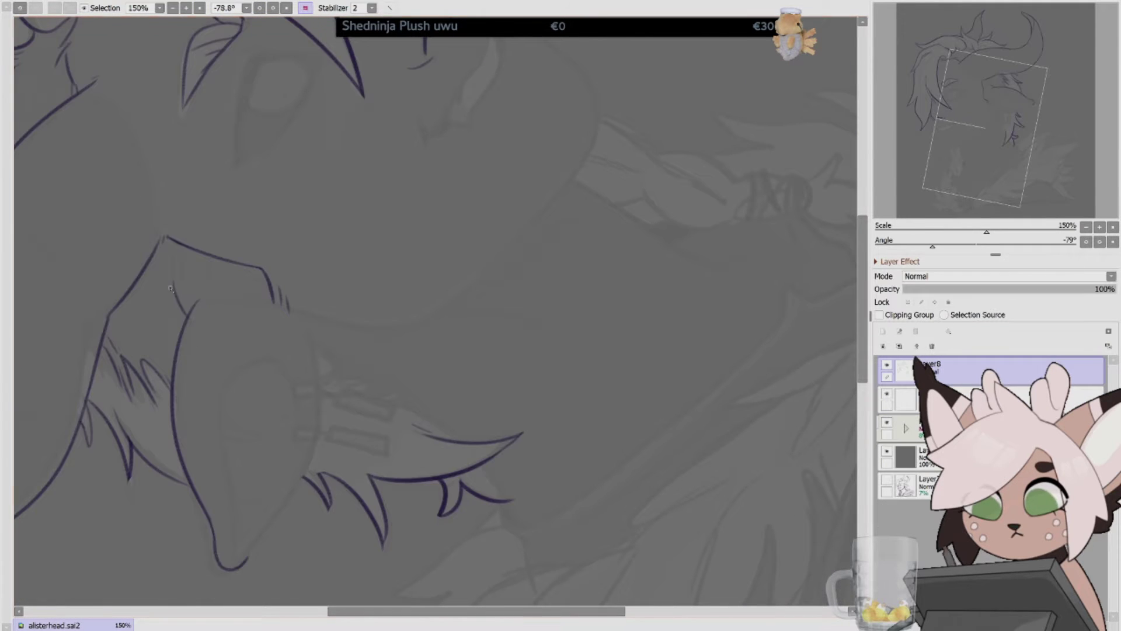
# Ink the ear's lower edge from the base to the tip on a new layer and merge it into the line layer.
pyautogui.press('Delete')
pyautogui.press('Delete')
pyautogui.press('Delete')
pyautogui.press('Delete')
pyautogui.press('Delete')
pyautogui.press('Delete')
pyautogui.press('Delete')
pyautogui.press('Delete')
pyautogui.press('Delete')
pyautogui.press('Delete')
pyautogui.press('Delete')
pyautogui.press('Delete')
pyautogui.press('Delete')
pyautogui.press('Delete')
pyautogui.hotkey('ctrl', 'shift', 'n')
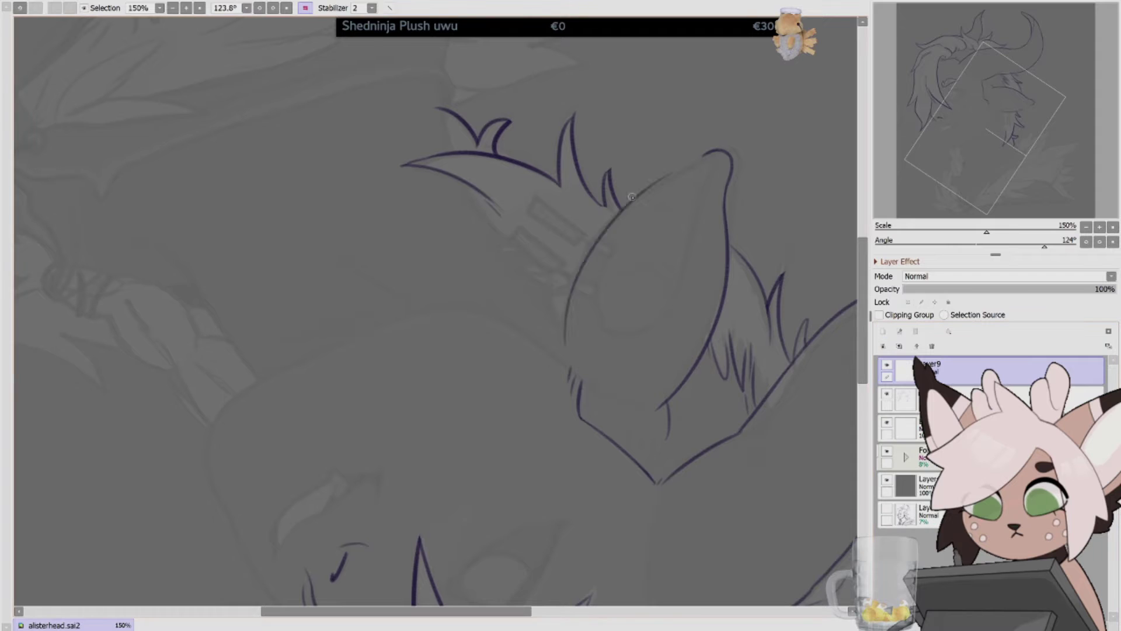
pyautogui.moveTo(563, 345); pyautogui.dragTo(724, 157)
pyautogui.hotkey('ctrl', 'e')
# Ink the contour of the inner ear opening inside the ear outline.
pyautogui.press('Home')
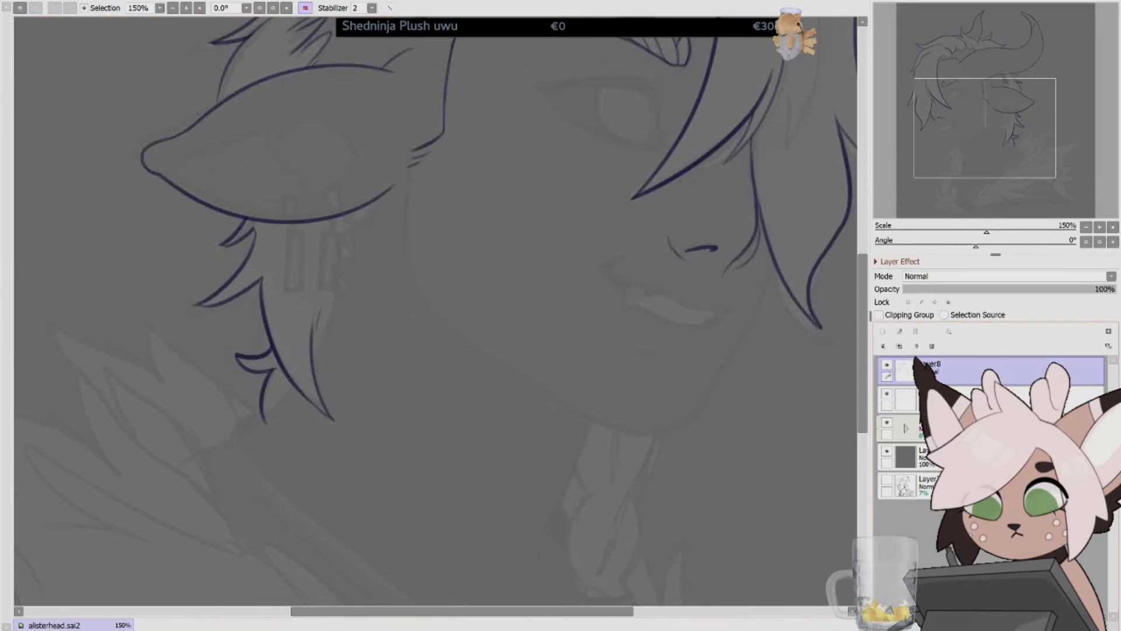
pyautogui.moveTo(366, 117); pyautogui.dragTo(237, 260)
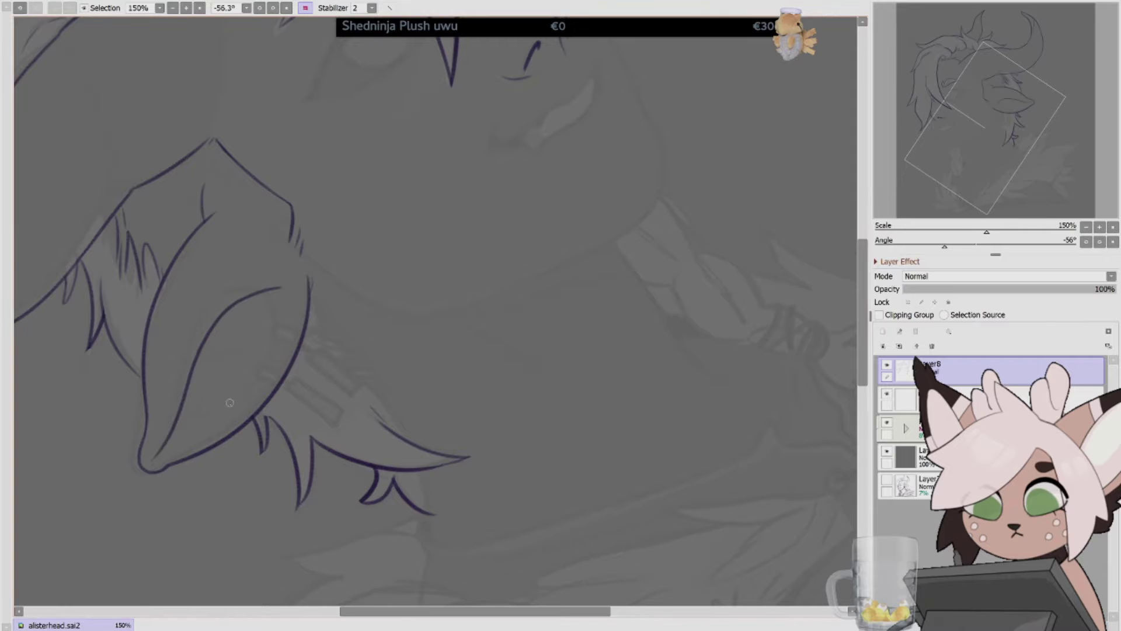
pyautogui.scroll(-2, 234, 263)
pyautogui.moveTo(233, 263); pyautogui.dragTo(146, 351)
pyautogui.moveTo(450, 327); pyautogui.dragTo(425, 409)
pyautogui.press('Home')
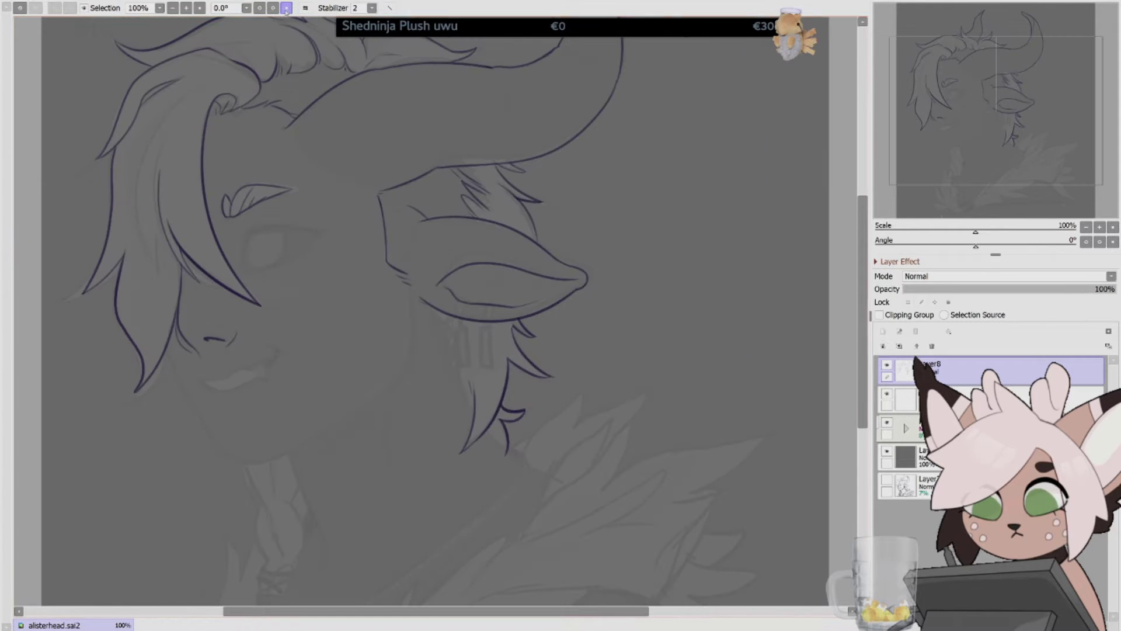
# Ink the folds inside the ear and the two earrings with rectangular pendants on its lower rim.
pyautogui.moveTo(493, 264); pyautogui.dragTo(474, 302)
pyautogui.hotkey('ctrl', 'z')
pyautogui.moveTo(541, 279)
pyautogui.mouseDown()
pyautogui.moveTo(515, 304)
pyautogui.moveTo(460, 302)
pyautogui.moveTo(491, 318)
pyautogui.moveTo(451, 342)
pyautogui.moveTo(469, 403)
pyautogui.mouseUp()
pyautogui.press('h')
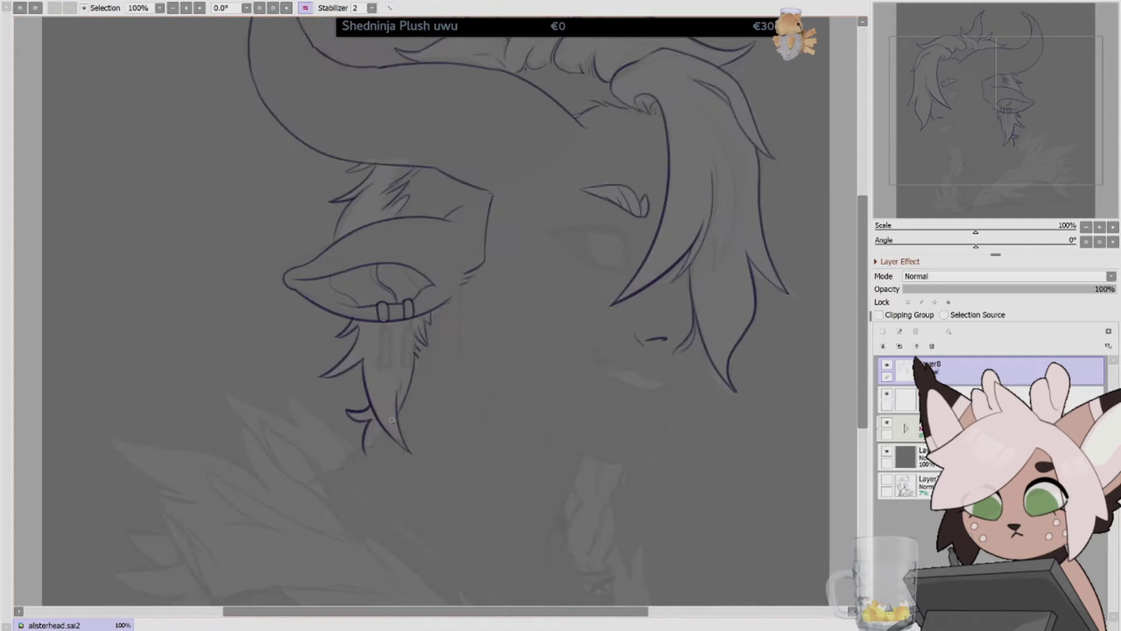
pyautogui.moveTo(365, 436); pyautogui.dragTo(343, 464)
pyautogui.moveTo(381, 327)
pyautogui.mouseDown()
pyautogui.moveTo(386, 367)
pyautogui.moveTo(406, 365)
pyautogui.mouseUp()
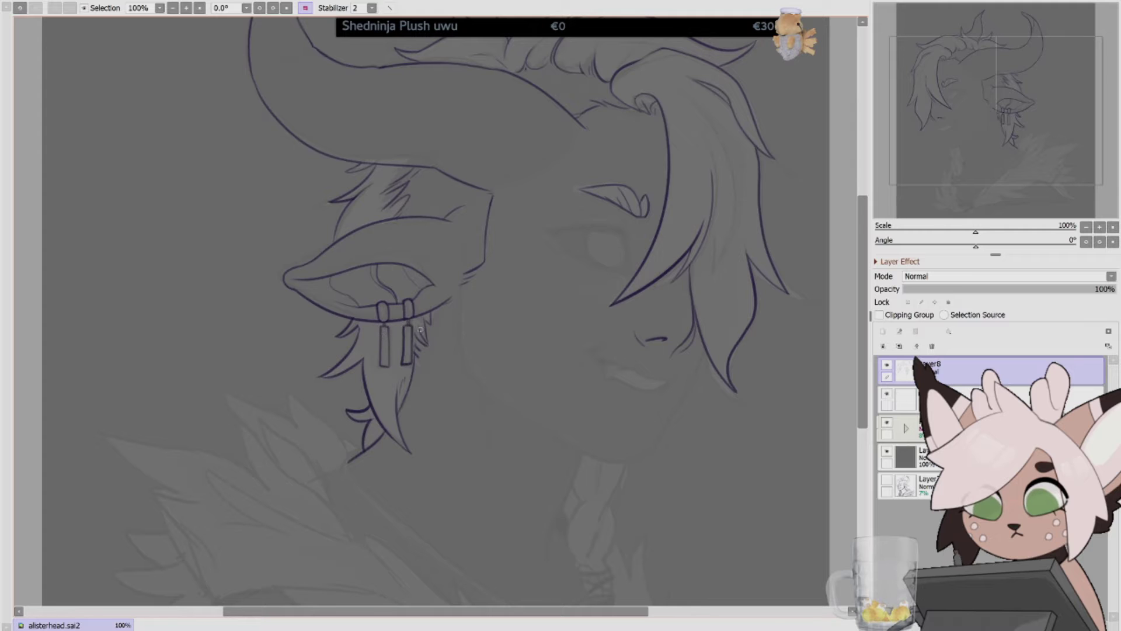
# Ink the smirking mouth with its dark corner, small fang and curved lip line.
pyautogui.press('h')
pyautogui.moveTo(202, 379); pyautogui.dragTo(281, 341)
pyautogui.hotkey('ctrl', 'z')
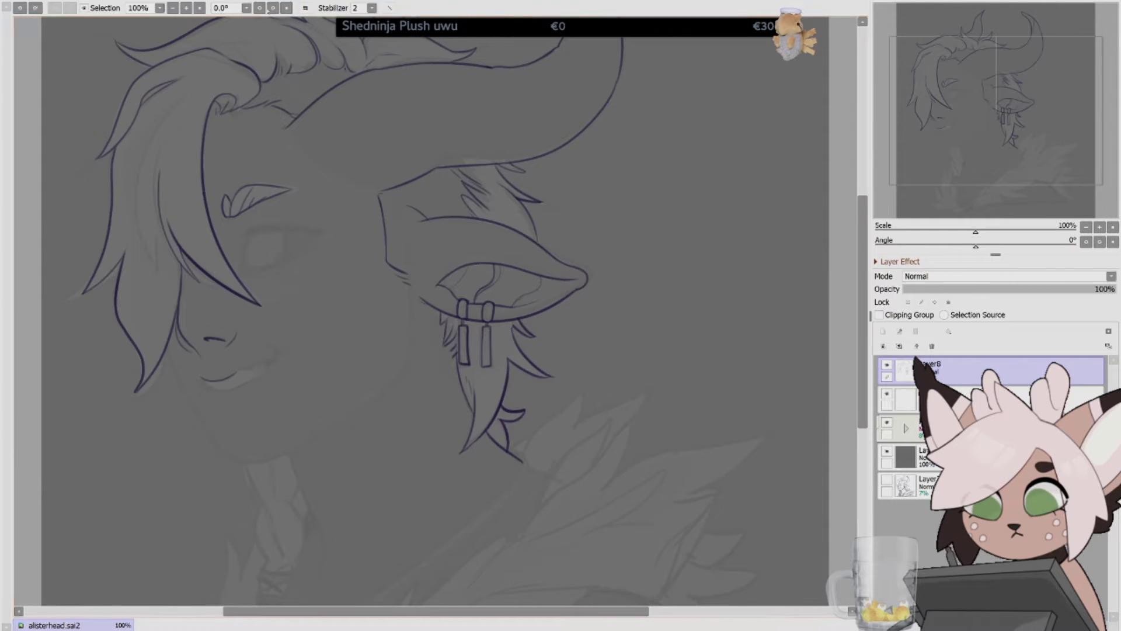
pyautogui.press('Delete')
pyautogui.press('Delete')
pyautogui.press('Delete')
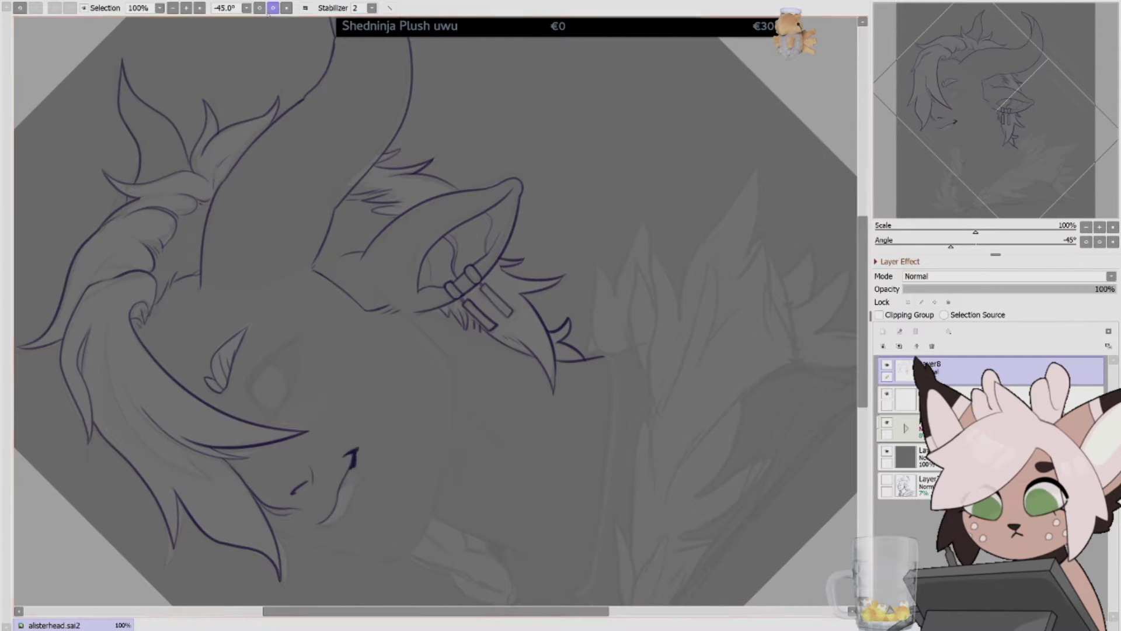
pyautogui.moveTo(350, 461); pyautogui.dragTo(539, 321)
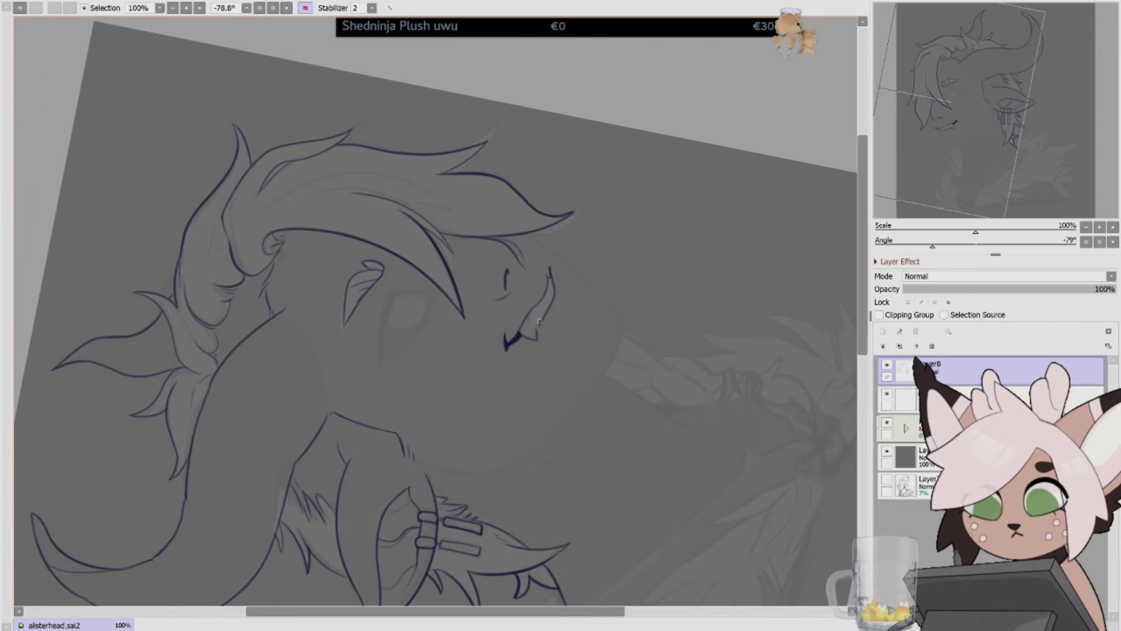
pyautogui.press('Home')
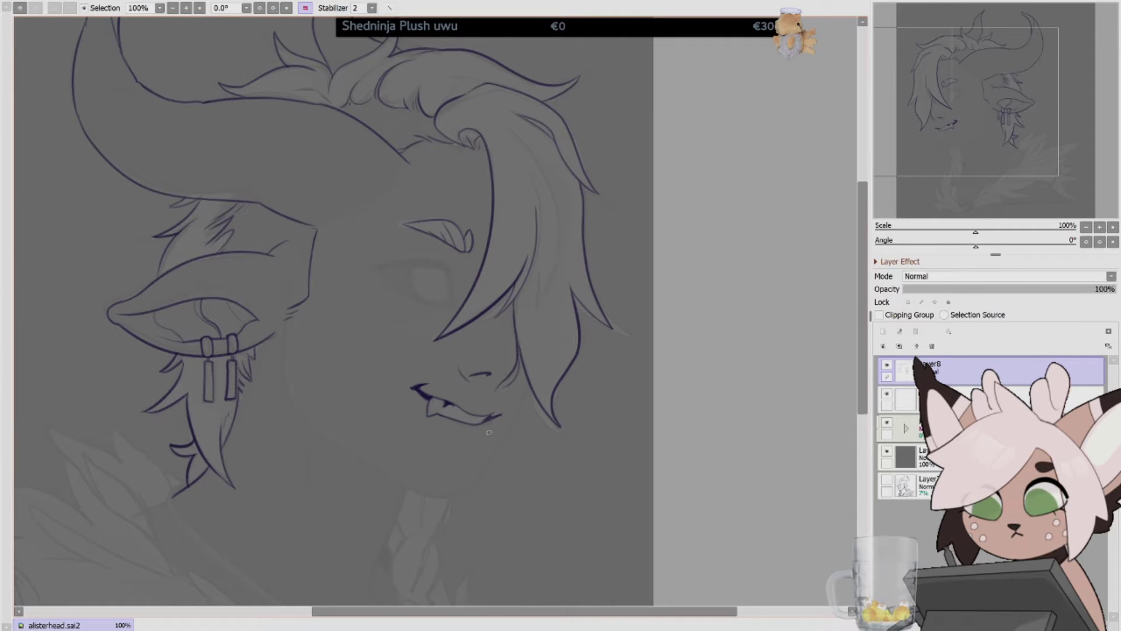
# Ink the short crease under the mouth and the front contour of the neck, and merge them into the line layer.
pyautogui.press('h')
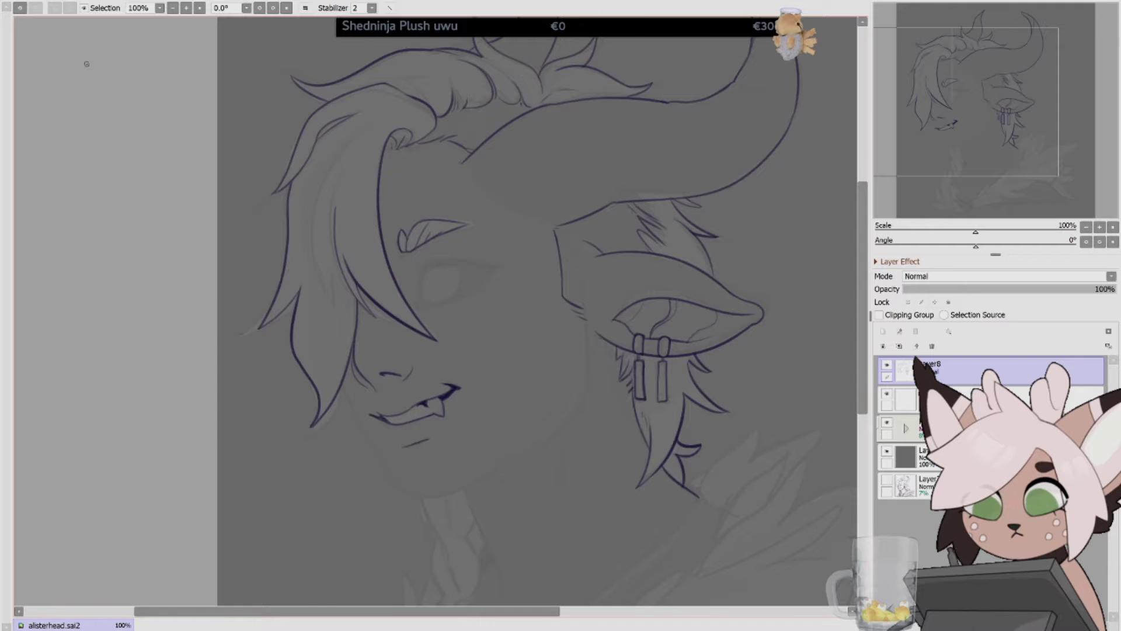
pyautogui.press('h')
pyautogui.moveTo(86, 64); pyautogui.dragTo(271, 64)
pyautogui.press('Delete')
pyautogui.press('Home')
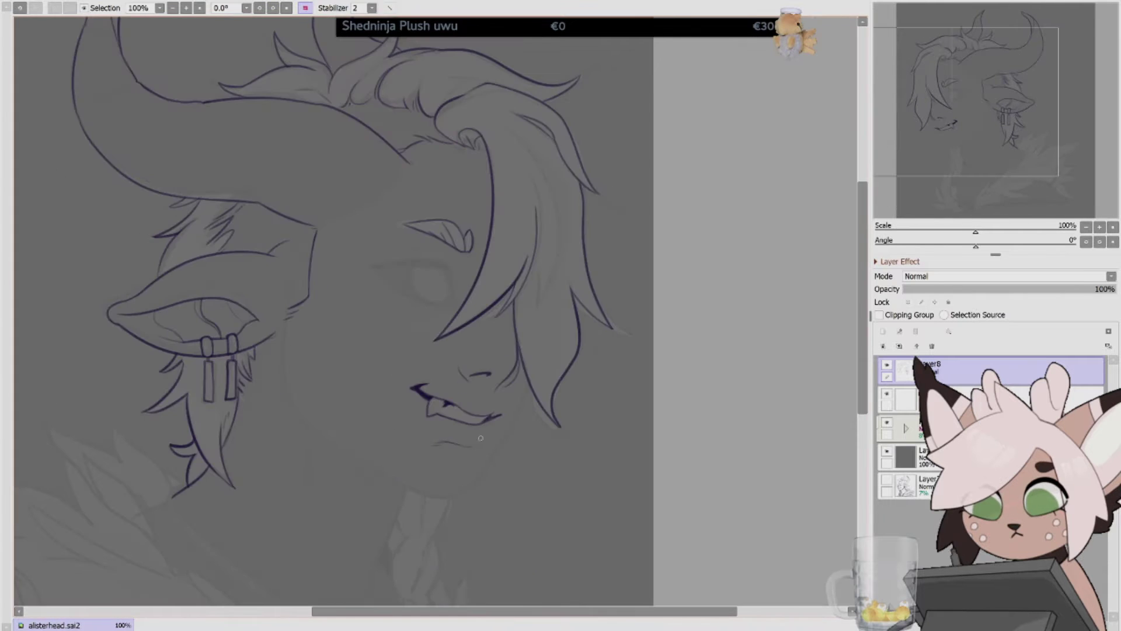
pyautogui.press('Delete')
pyautogui.press('Home')
pyautogui.scroll(-3, 333, 310)
pyautogui.moveTo(411, 352); pyautogui.dragTo(372, 492)
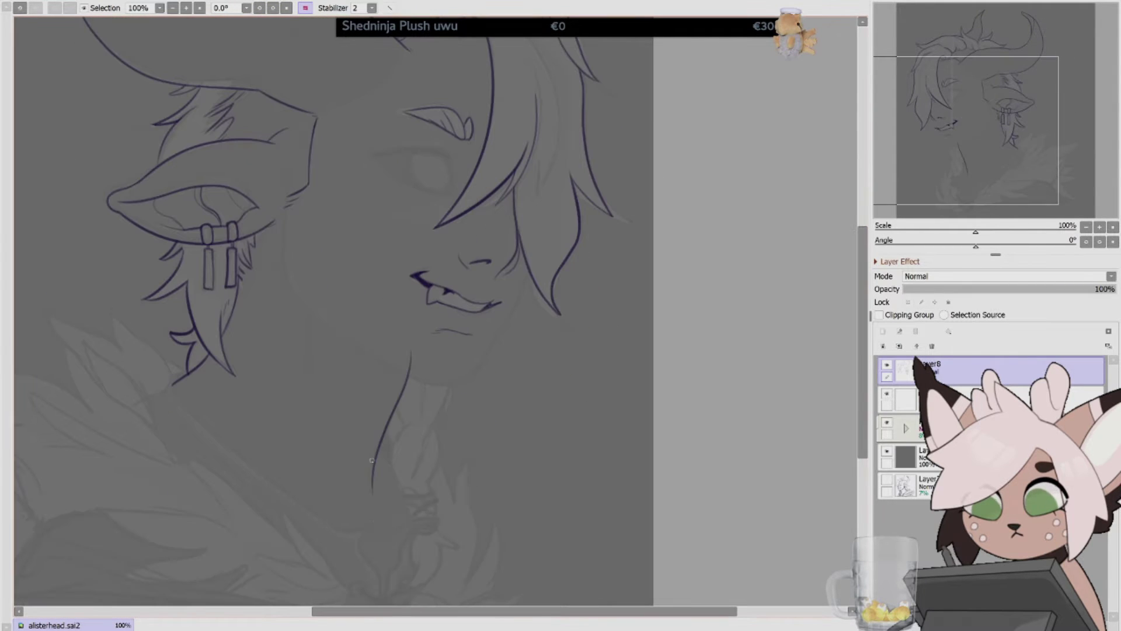
pyautogui.scroll(2, 844, 323)
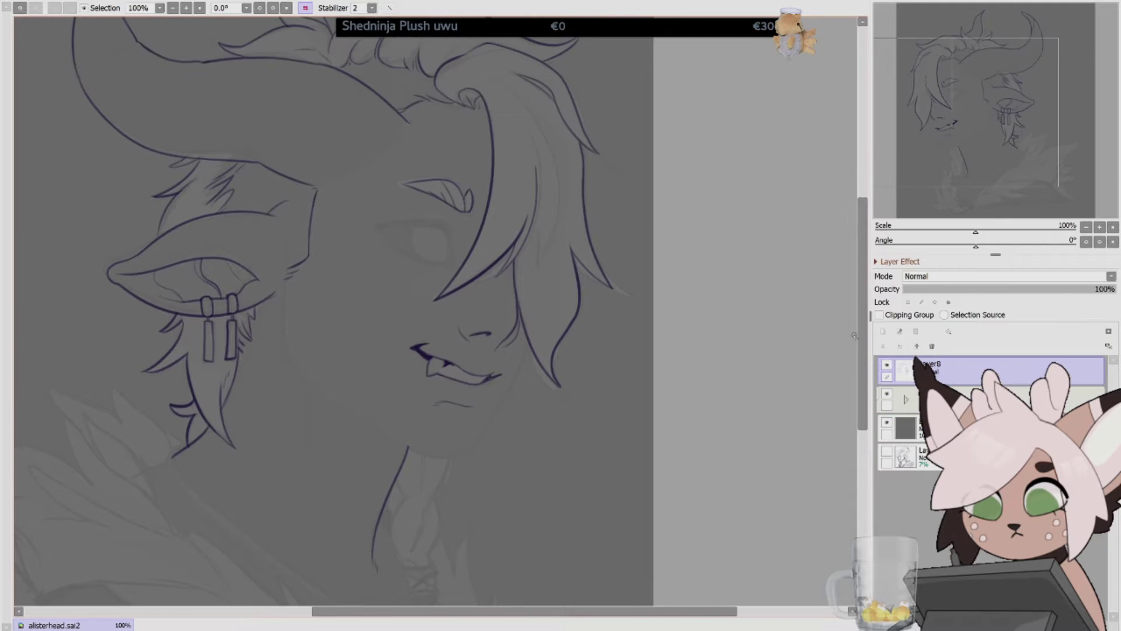
pyautogui.scroll(-4, 595, 371)
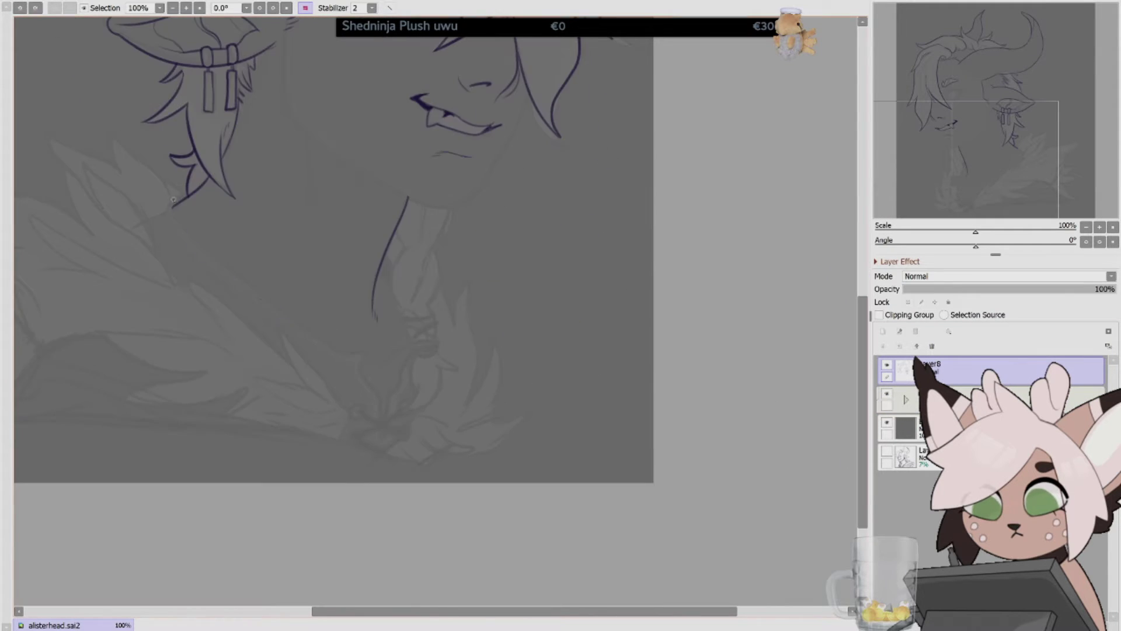
pyautogui.press('h')
pyautogui.hotkey('ctrl', 'z')
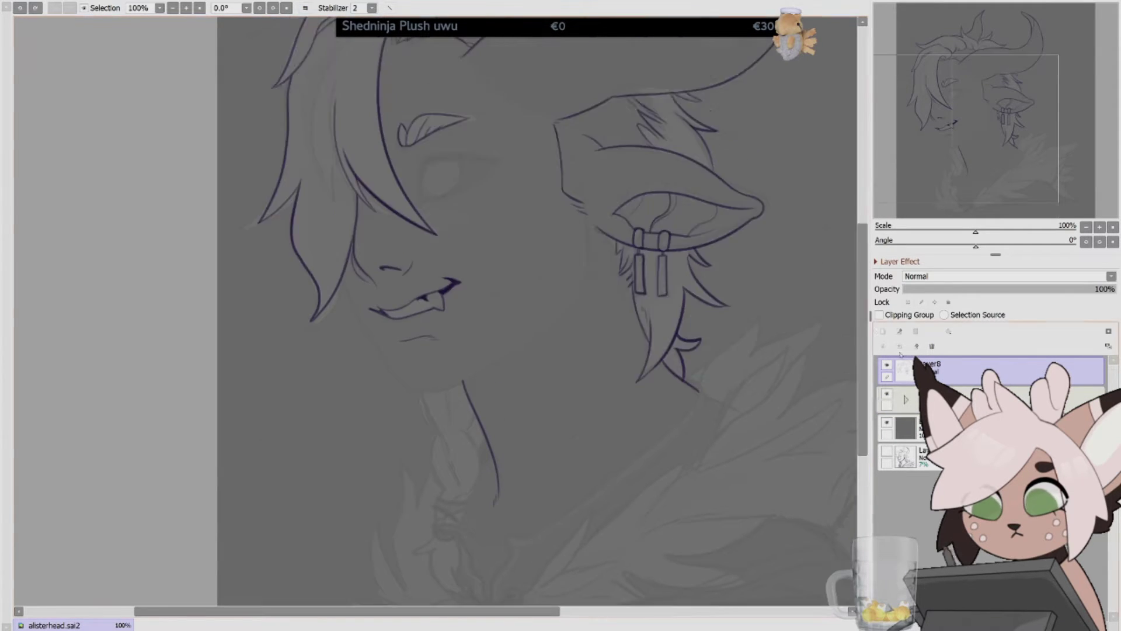
# Ink the chin and the lower face contour up to the hanging hair strands on a new layer.
pyautogui.hotkey('ctrl', 'shift', 'n')
pyautogui.press('Delete')
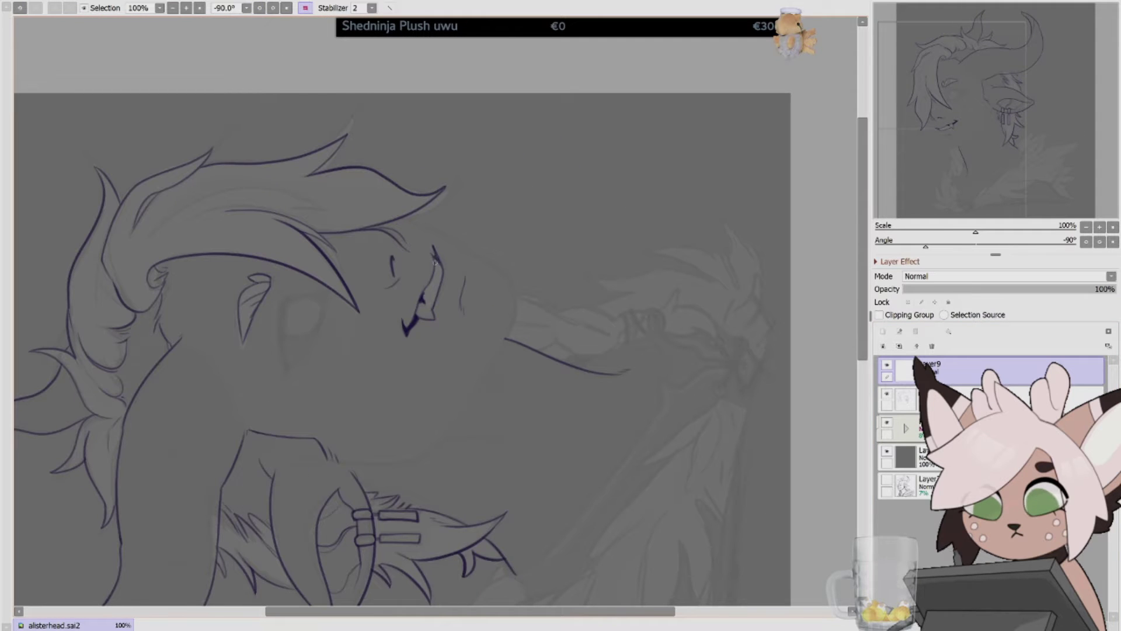
pyautogui.moveTo(432, 233); pyautogui.dragTo(380, 345)
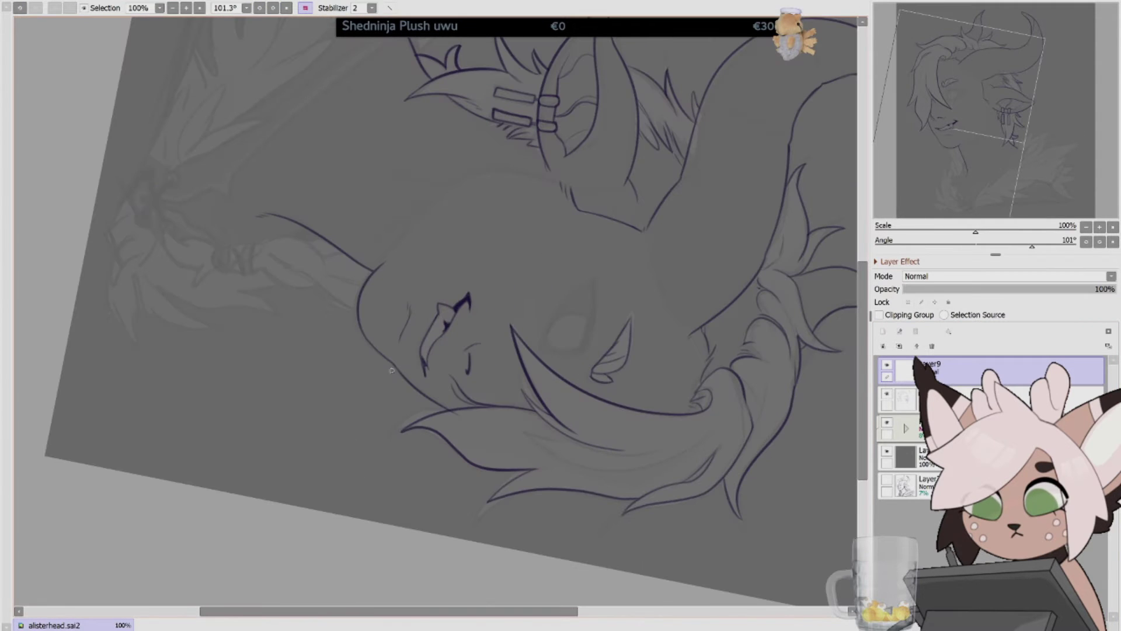
pyautogui.moveTo(482, 179); pyautogui.dragTo(172, 331)
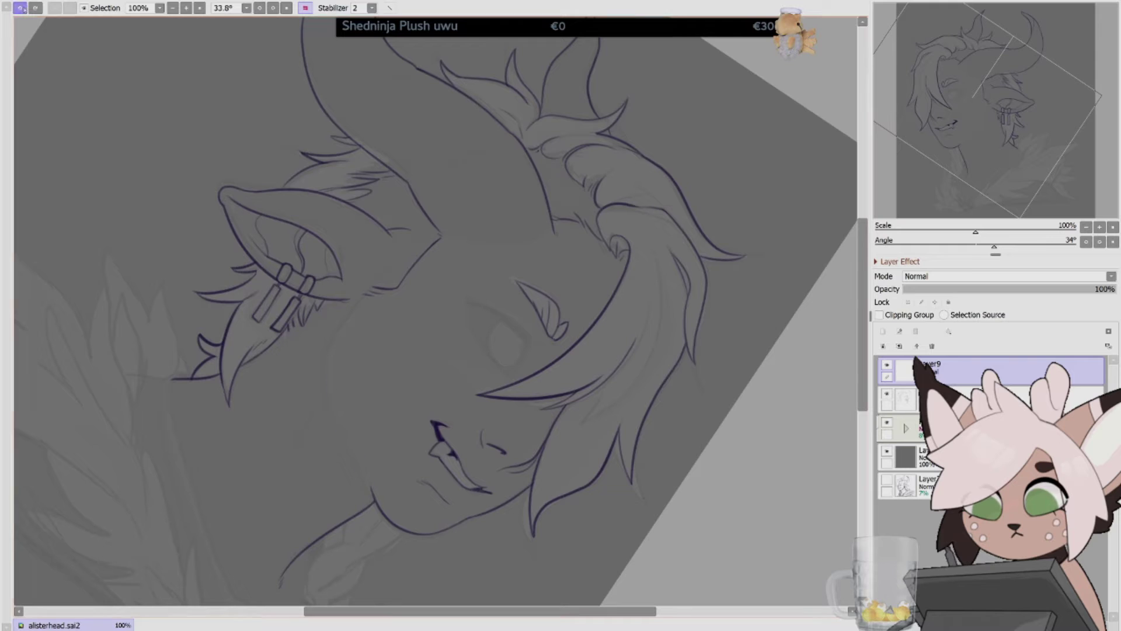
pyautogui.hotkey('ctrl', 'z')
pyautogui.hotkey('ctrl', 'y')
pyautogui.hotkey('ctrl', 'z')
pyautogui.hotkey('ctrl', 'y')
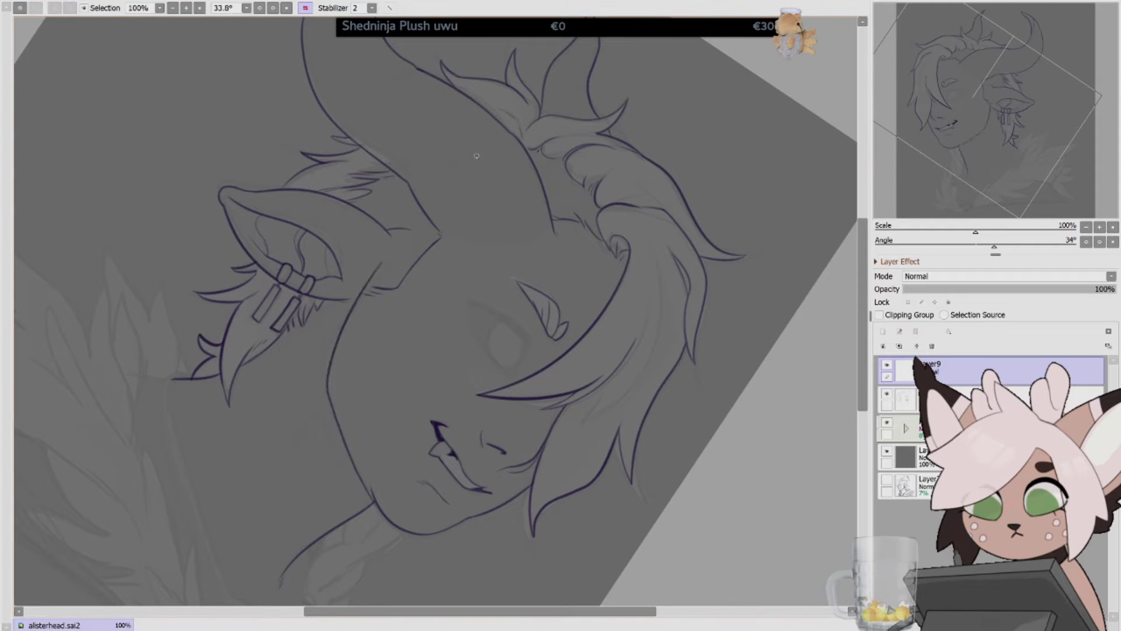
pyautogui.hotkey('ctrl', 'z')
pyautogui.press('End')
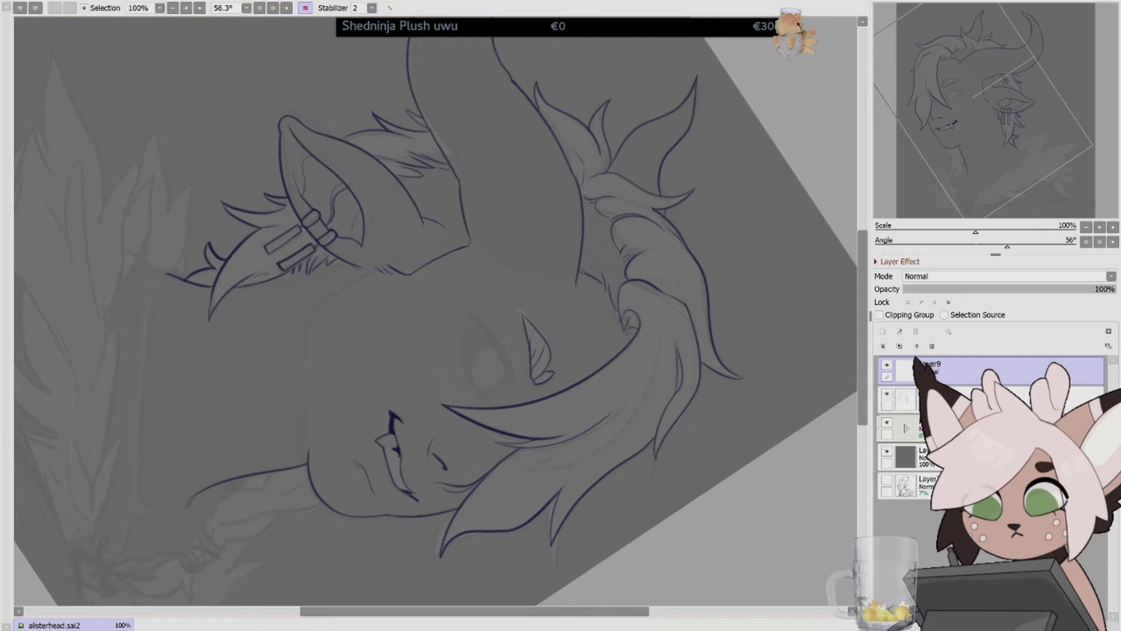
# Ink the jawline from the chin up to the ear base on a new layer and merge it into the line layer.
pyautogui.hotkey('ctrl', 'shift', 'n')
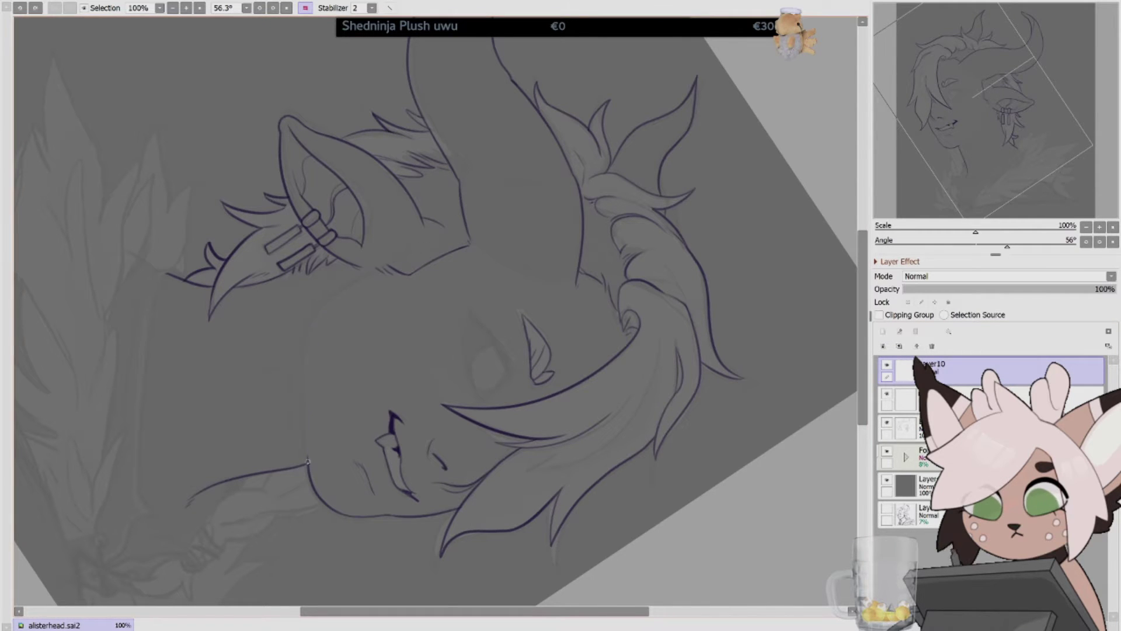
pyautogui.press('End')
pyautogui.press('End')
pyautogui.press('End')
pyautogui.press('End')
pyautogui.press('End')
pyautogui.press('End')
pyautogui.press('End')
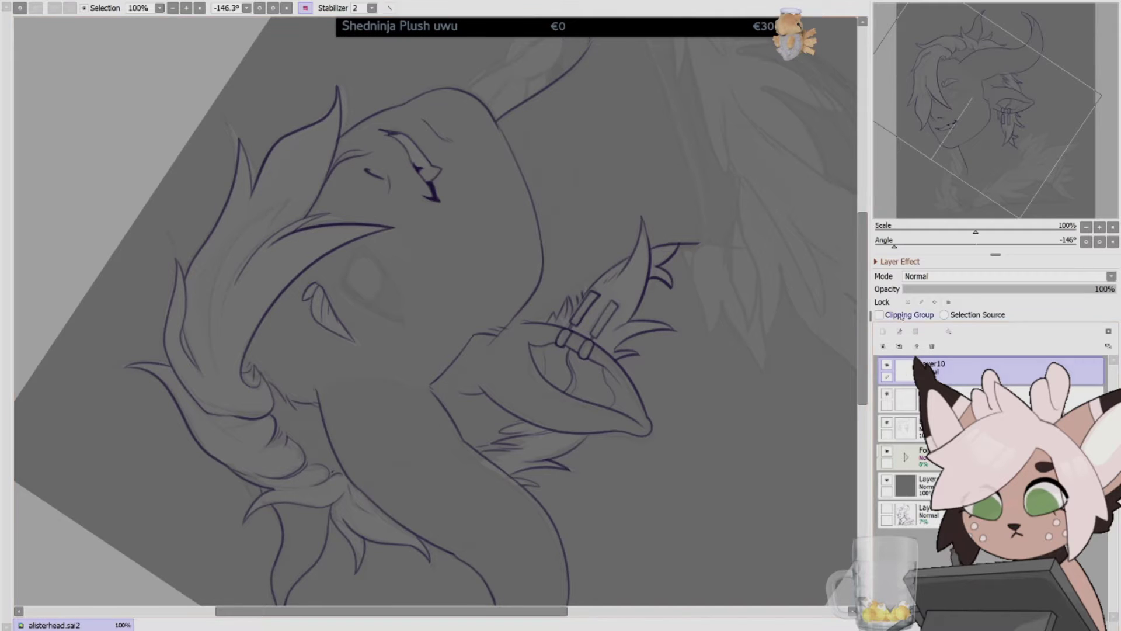
pyautogui.hotkey('ctrl', 'z')
pyautogui.press('End')
pyautogui.press('End')
pyautogui.press('End')
pyautogui.press('End')
pyautogui.press('End')
pyautogui.press('End')
pyautogui.hotkey('ctrl', 'z')
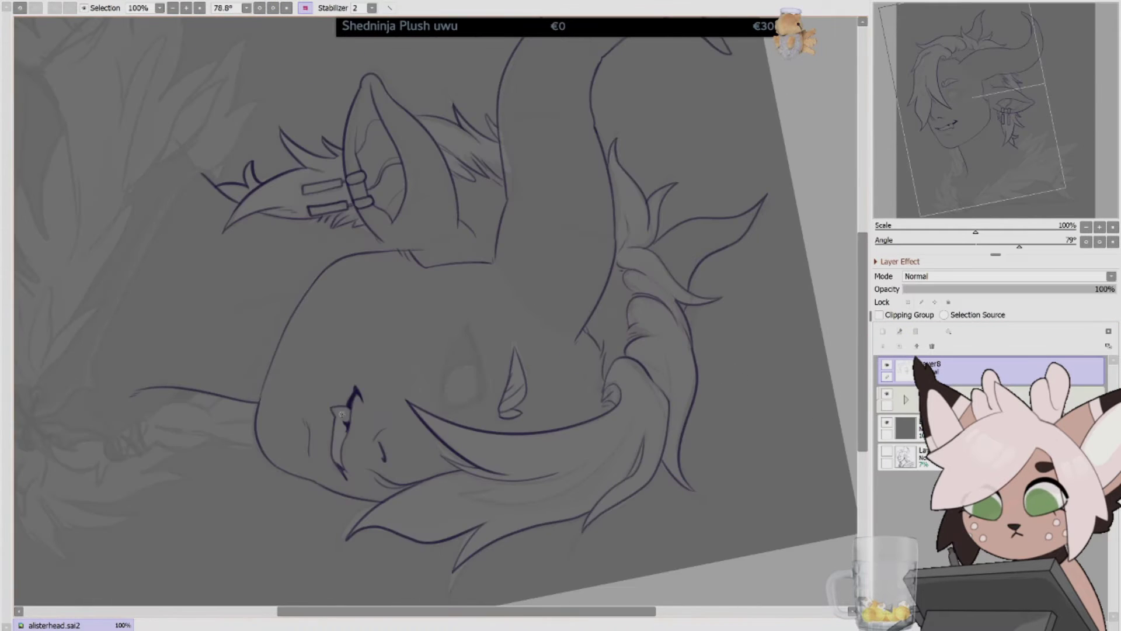
# Ink the short thin line on the neck below the jaw.
pyautogui.press('End')
pyautogui.press('End')
pyautogui.press('End')
pyautogui.press('End')
pyautogui.press('End')
pyautogui.press('End')
pyautogui.press('End')
pyautogui.press('End')
pyautogui.hotkey('ctrl', '+')
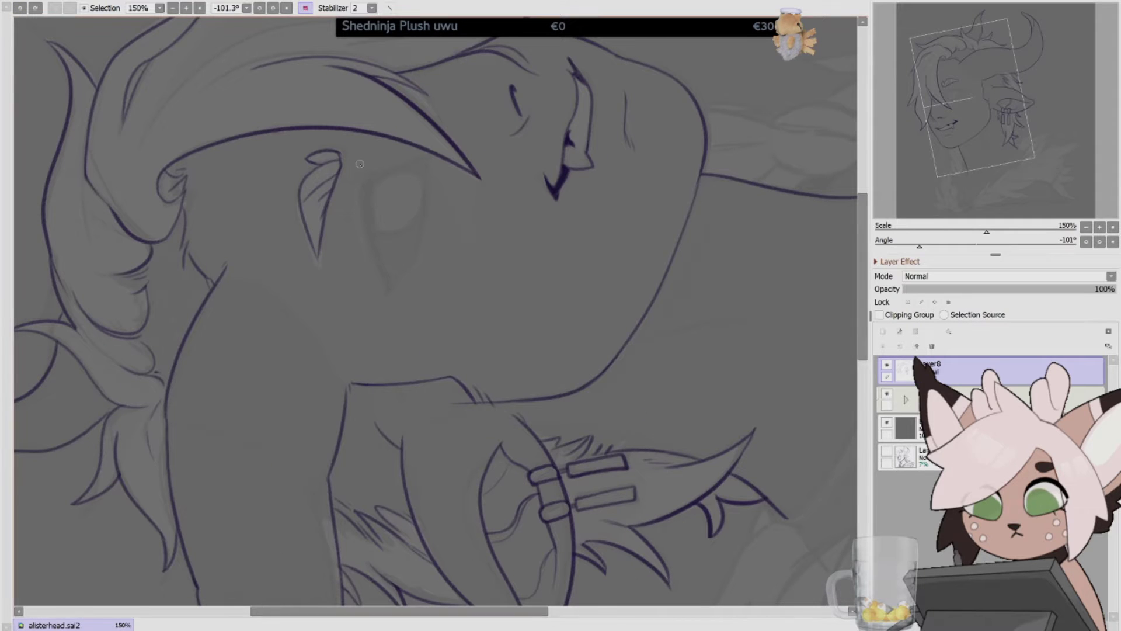
pyautogui.press('Home')
pyautogui.press('End')
pyautogui.scroll(-3, 829, 302)
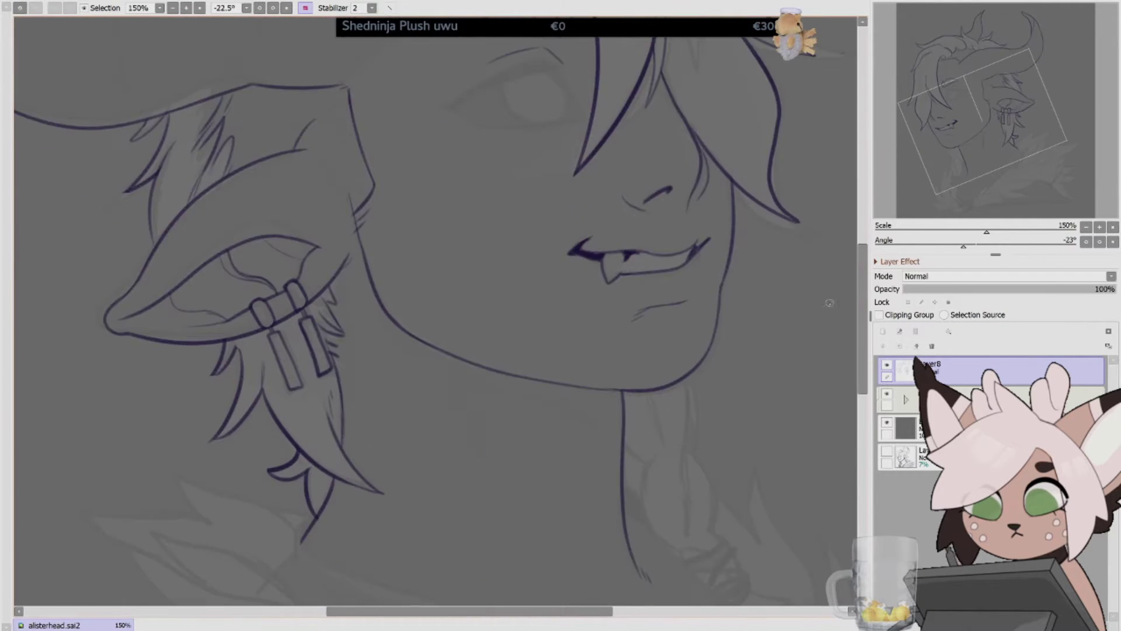
pyautogui.moveTo(829, 303)
pyautogui.mouseDown()
pyautogui.moveTo(462, 405)
pyautogui.moveTo(427, 286)
pyautogui.moveTo(449, 391)
pyautogui.mouseUp()
pyautogui.scroll(2, 462, 406)
# Ink the visible eye's outline with a thick dark upper lid, a crease above it and a thin lower lid.
pyautogui.press('Delete')
pyautogui.moveTo(429, 283)
pyautogui.mouseDown()
pyautogui.moveTo(417, 339)
pyautogui.moveTo(431, 279)
pyautogui.mouseUp()
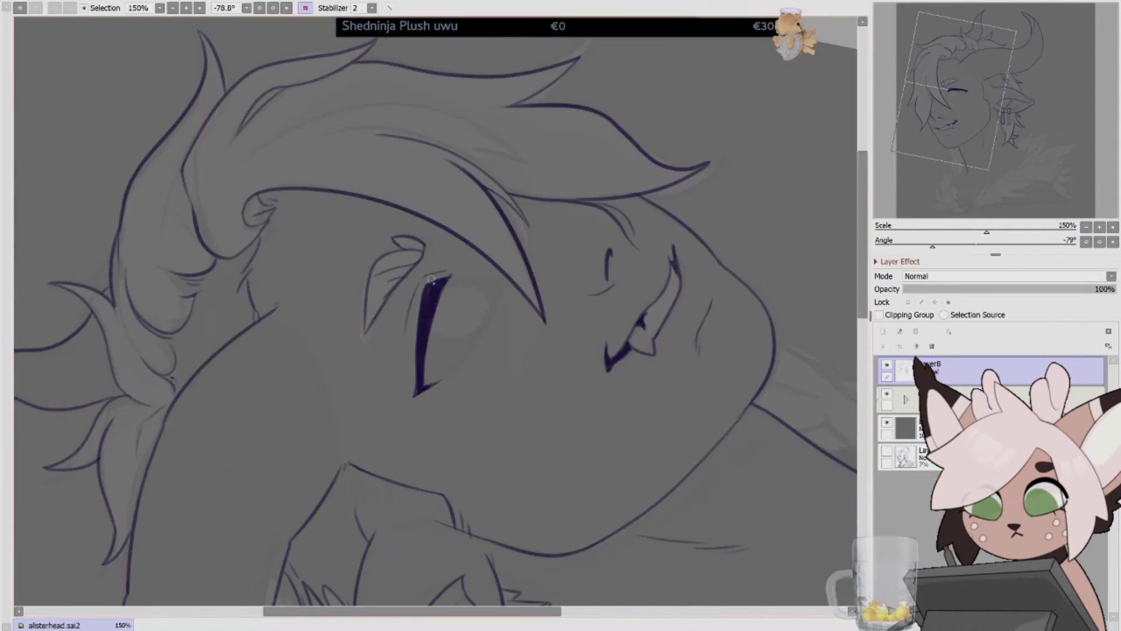
pyautogui.click(20, 8)
pyautogui.press('Delete')
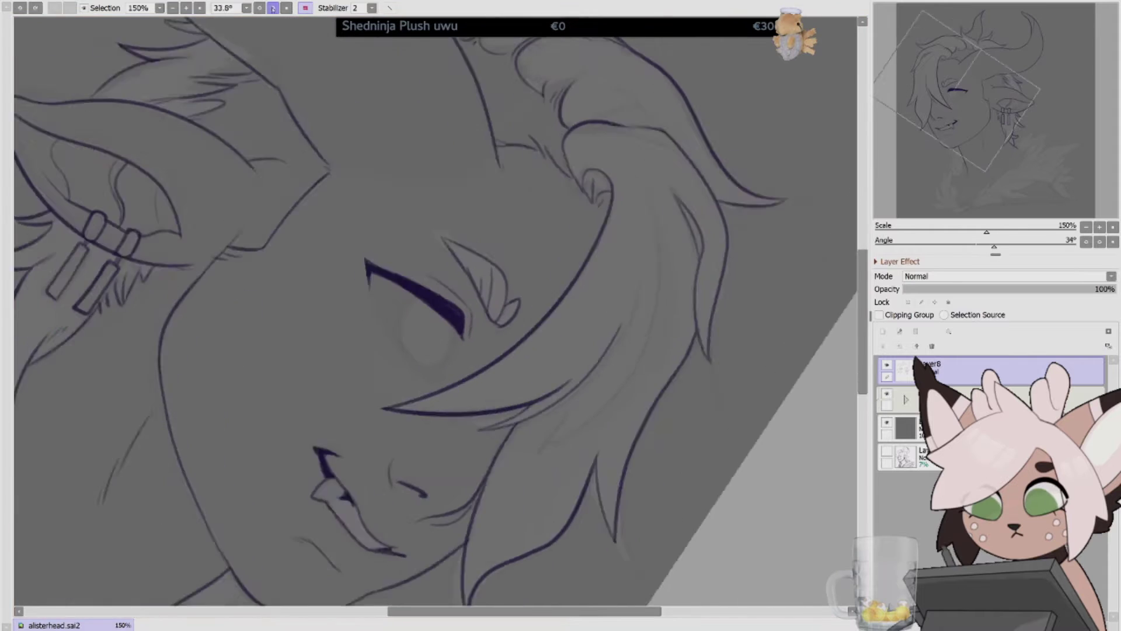
pyautogui.press('Home')
pyautogui.moveTo(477, 318); pyautogui.dragTo(460, 369)
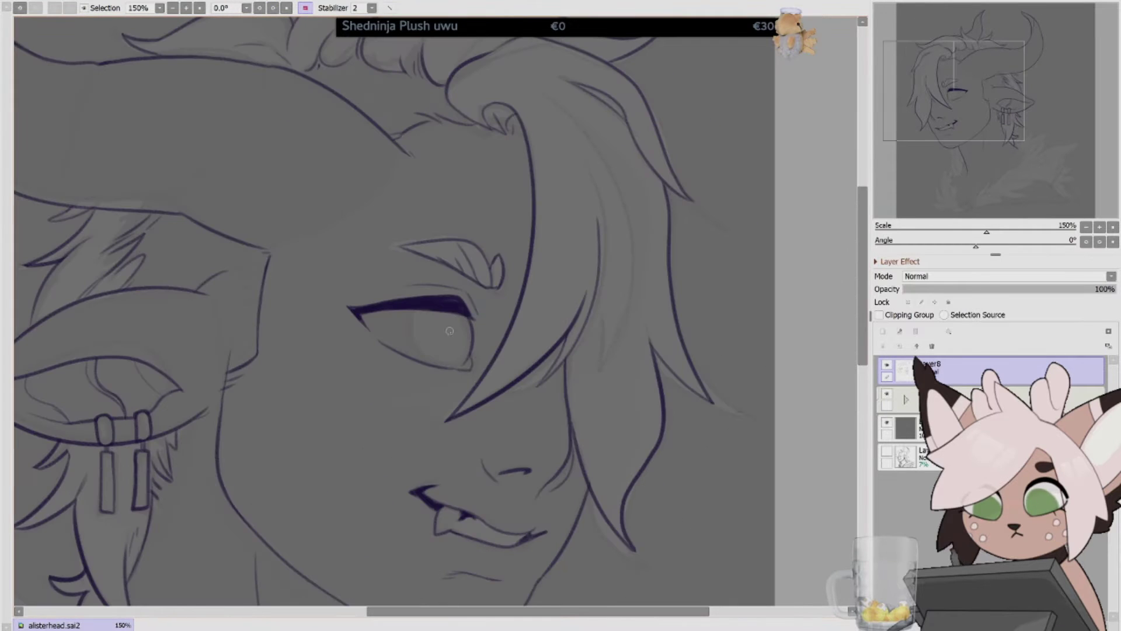
# Ink the iris inside the eye on a new layer, transform it to fit, and merge it into the line layer.
pyautogui.press('Delete')
pyautogui.moveTo(487, 271); pyautogui.dragTo(481, 363)
pyautogui.press('Home')
pyautogui.press('h')
pyautogui.moveTo(461, 312); pyautogui.dragTo(441, 361)
pyautogui.press('h')
pyautogui.hotkey('ctrl', 'shift', 'n')
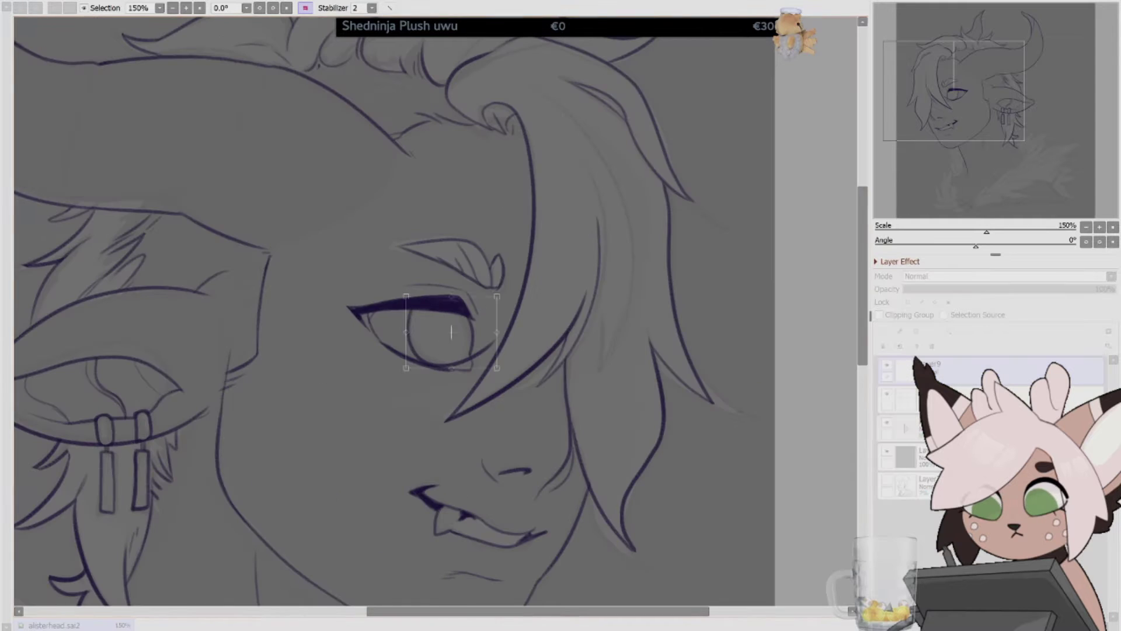
pyautogui.press('h')
pyautogui.hotkey('ctrl', 'e')
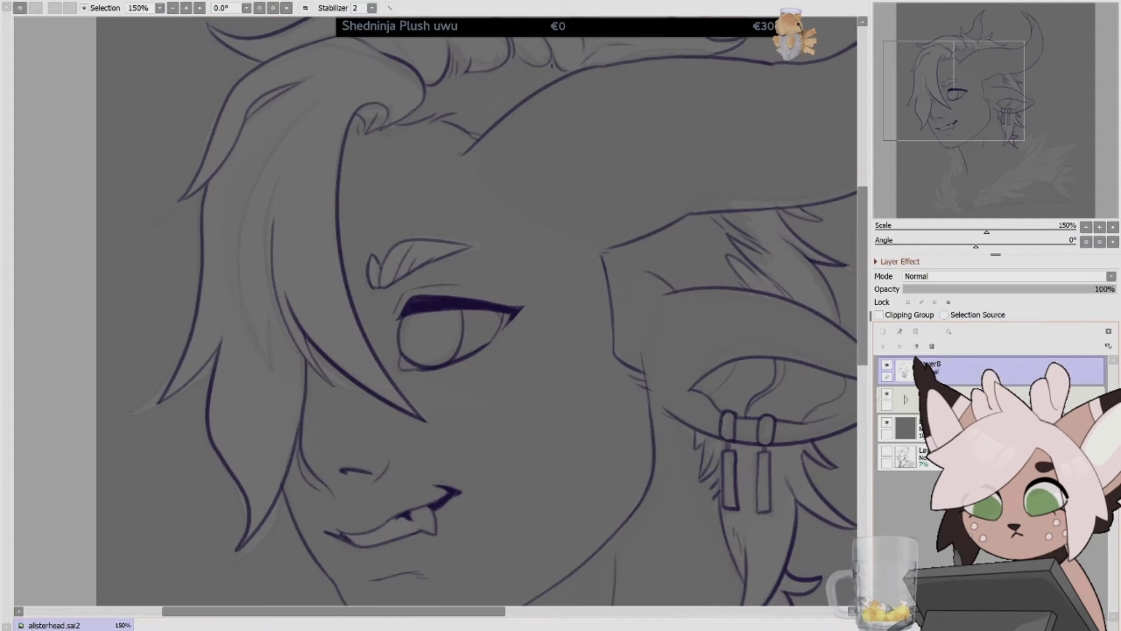
# Ink the overlapping strands of the braid hanging below the chin on a new layer.
pyautogui.press('h')
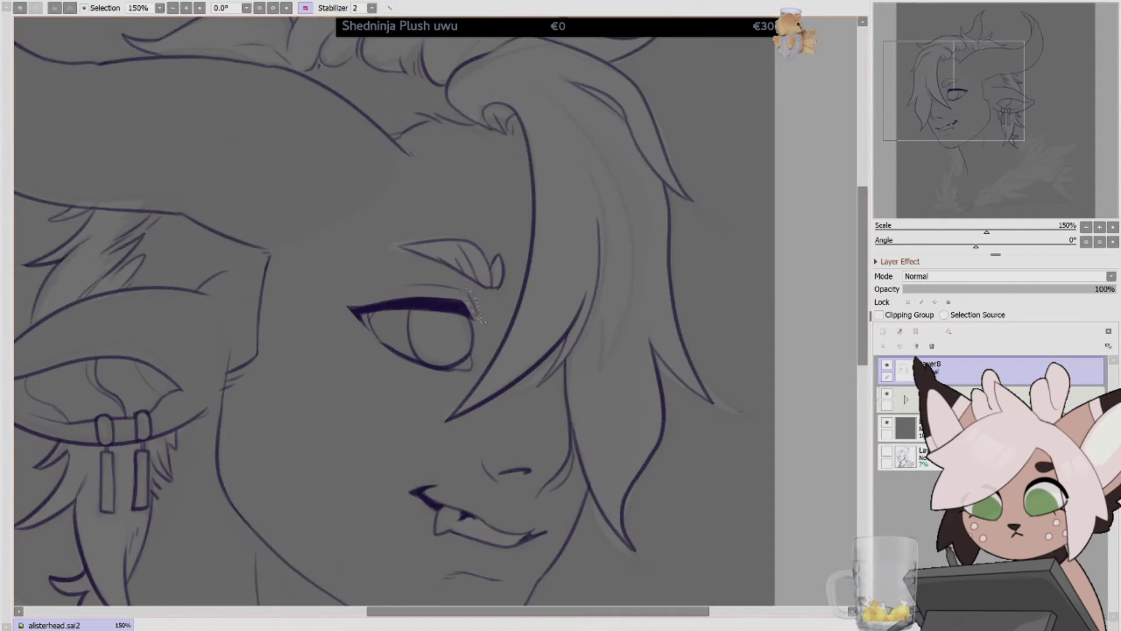
pyautogui.scroll(-2, 806, 276)
pyautogui.hotkey('ctrl', 'shift', 'n')
pyautogui.moveTo(806, 277); pyautogui.dragTo(770, 73)
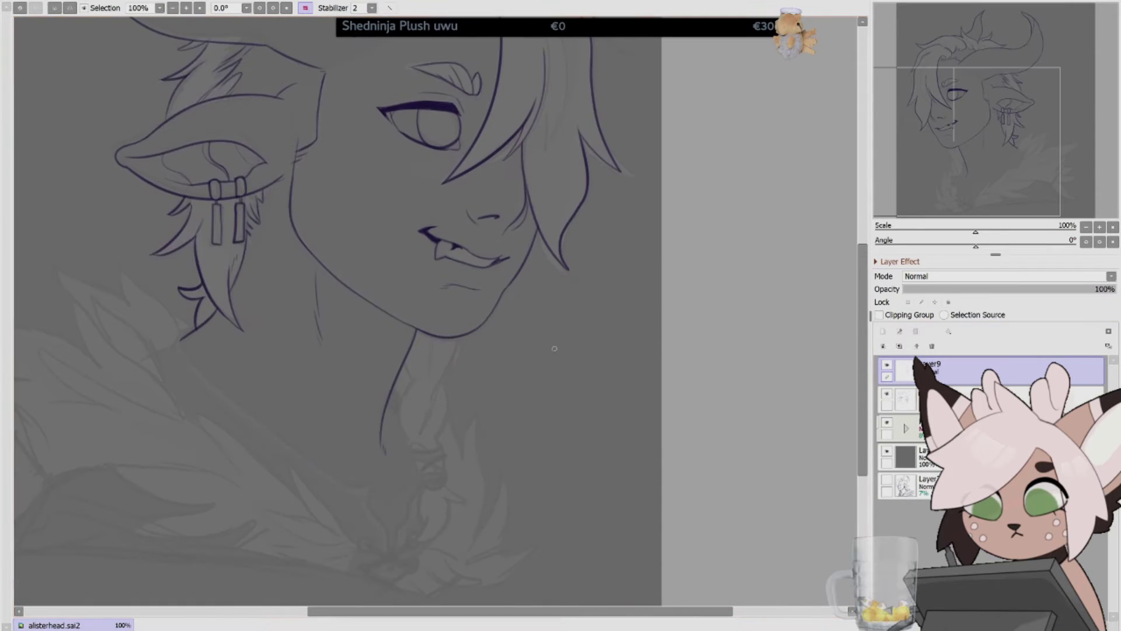
pyautogui.moveTo(459, 339); pyautogui.dragTo(418, 401)
pyautogui.moveTo(461, 338); pyautogui.dragTo(416, 420)
pyautogui.moveTo(423, 376)
pyautogui.mouseDown()
pyautogui.moveTo(403, 443)
pyautogui.moveTo(398, 432)
pyautogui.mouseUp()
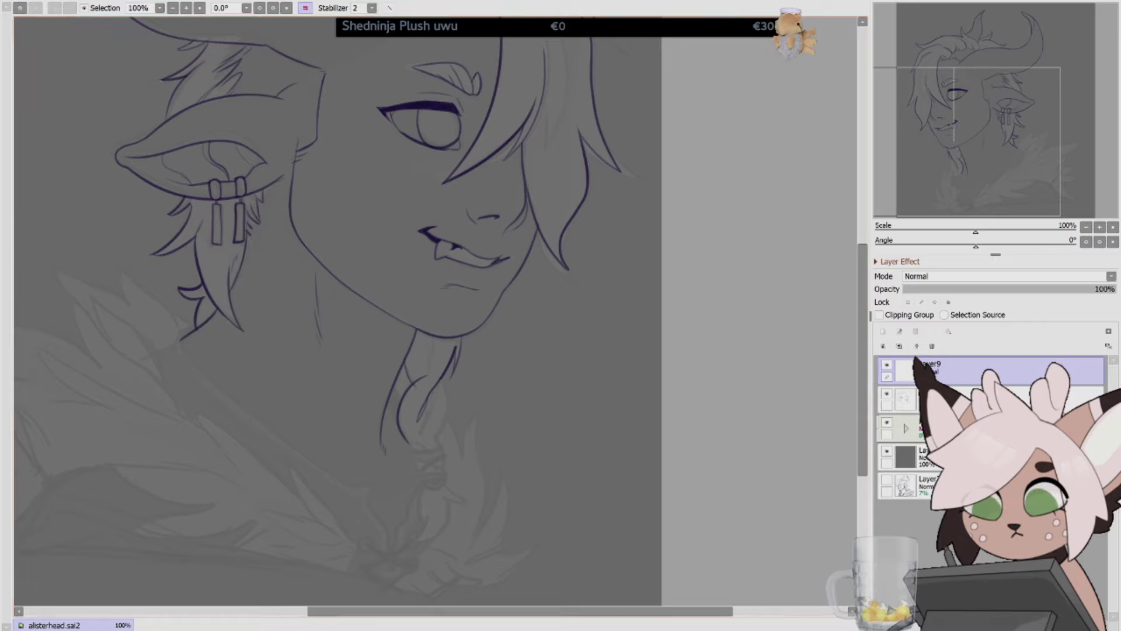
pyautogui.moveTo(437, 343)
pyautogui.mouseDown()
pyautogui.moveTo(432, 446)
pyautogui.moveTo(450, 474)
pyautogui.moveTo(432, 485)
pyautogui.moveTo(444, 537)
pyautogui.mouseUp()
pyautogui.hotkey('ctrl', 'z')
pyautogui.press('h')
pyautogui.press('h')
pyautogui.scroll(-3, 408, 351)
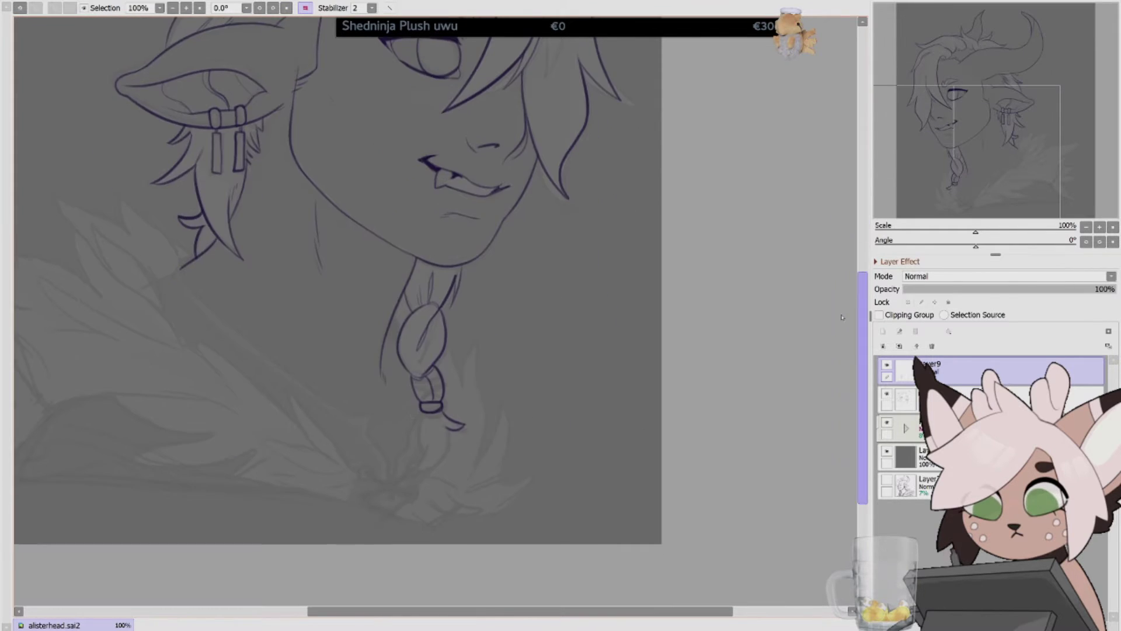
# Ink the braid's tufted end and crisscross cord wrap, and merge the braid into the line layer.
pyautogui.moveTo(416, 429)
pyautogui.mouseDown()
pyautogui.moveTo(447, 470)
pyautogui.moveTo(423, 424)
pyautogui.mouseUp()
pyautogui.press('h')
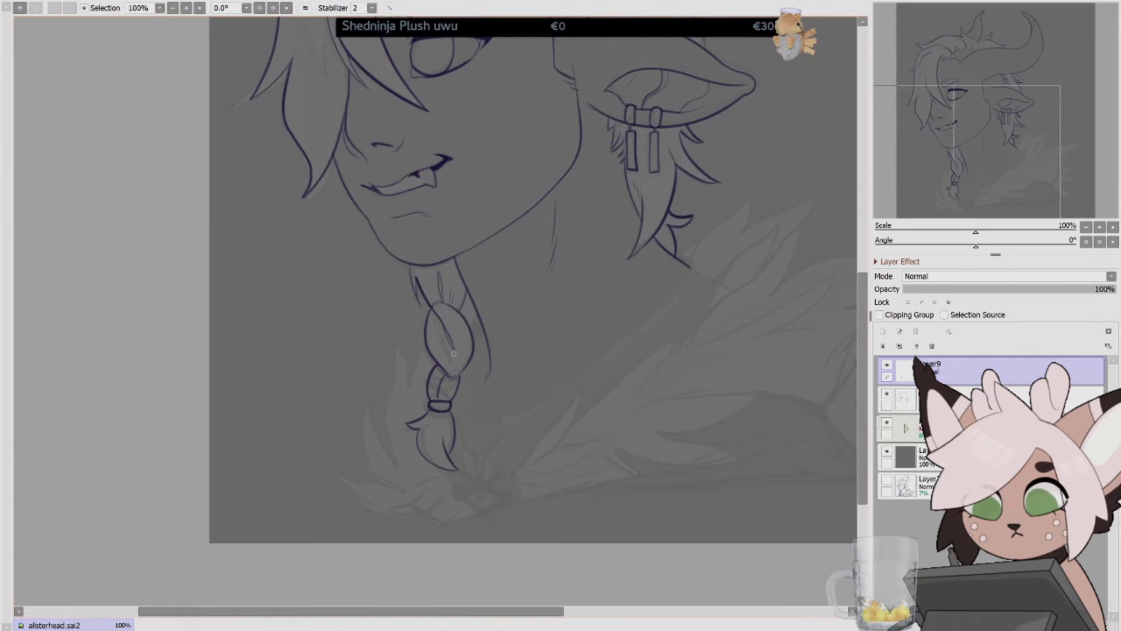
pyautogui.moveTo(426, 374)
pyautogui.mouseDown()
pyautogui.moveTo(462, 386)
pyautogui.moveTo(331, 416)
pyautogui.moveTo(425, 420)
pyautogui.mouseUp()
pyautogui.scroll(4, 409, 350)
pyautogui.scroll(-4, 409, 351)
pyautogui.hotkey('ctrl', 'e')
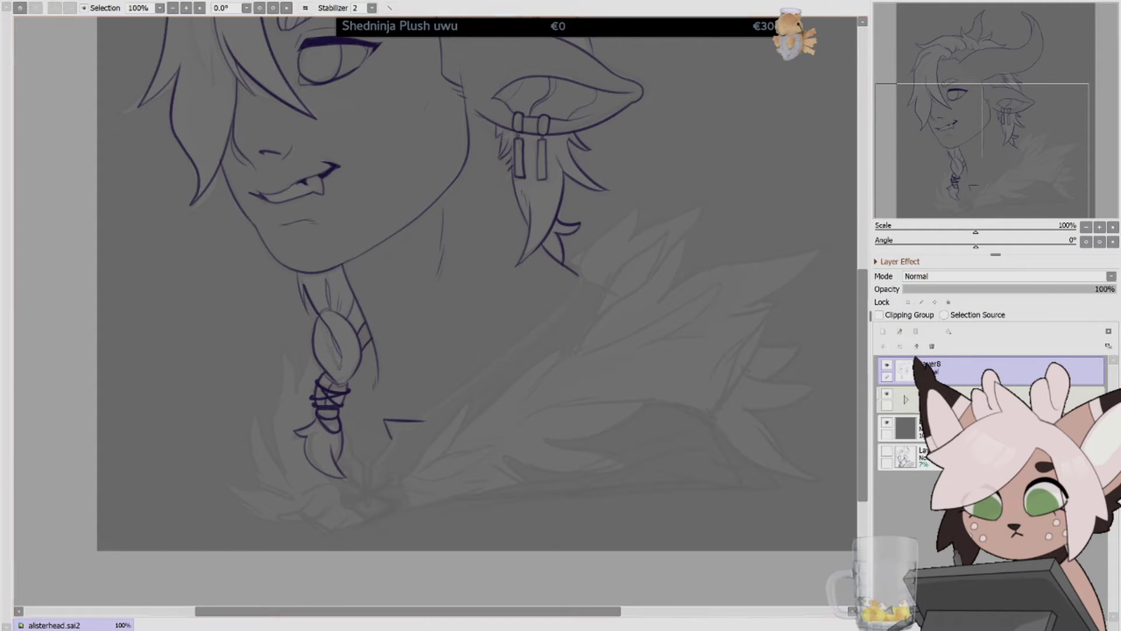
# Redraw the rear curve of the jaw up to the ear on a new layer over the more visible sketch.
pyautogui.scroll(4, 455, 303)
pyautogui.click(883, 331)
pyautogui.press('h')
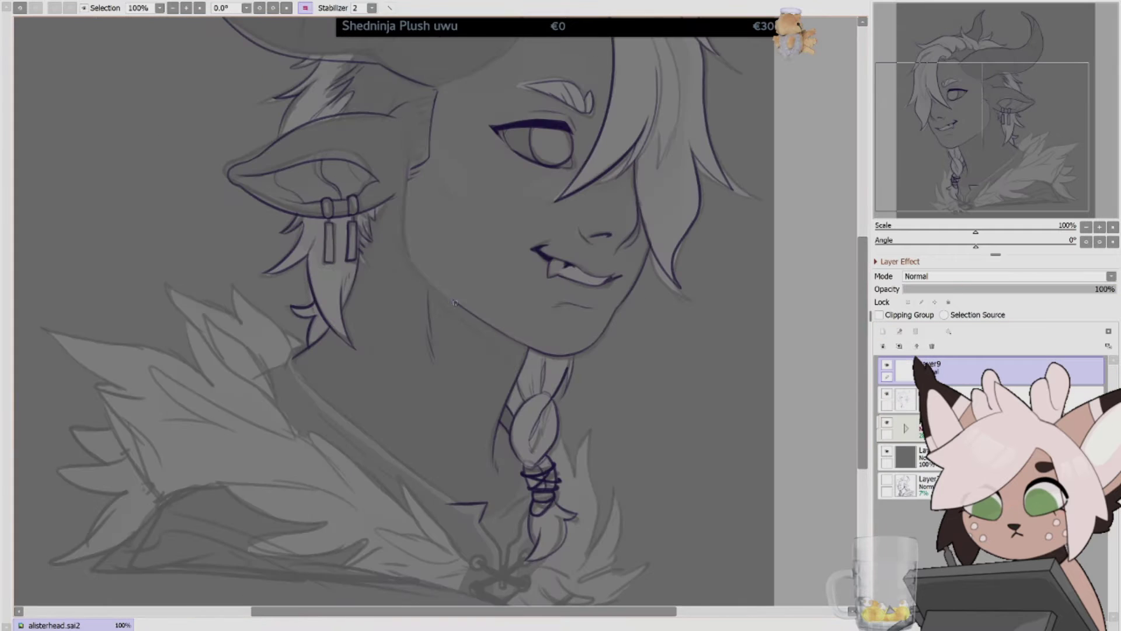
pyautogui.moveTo(455, 303); pyautogui.dragTo(406, 153)
pyautogui.hotkey('ctrl', 'z')
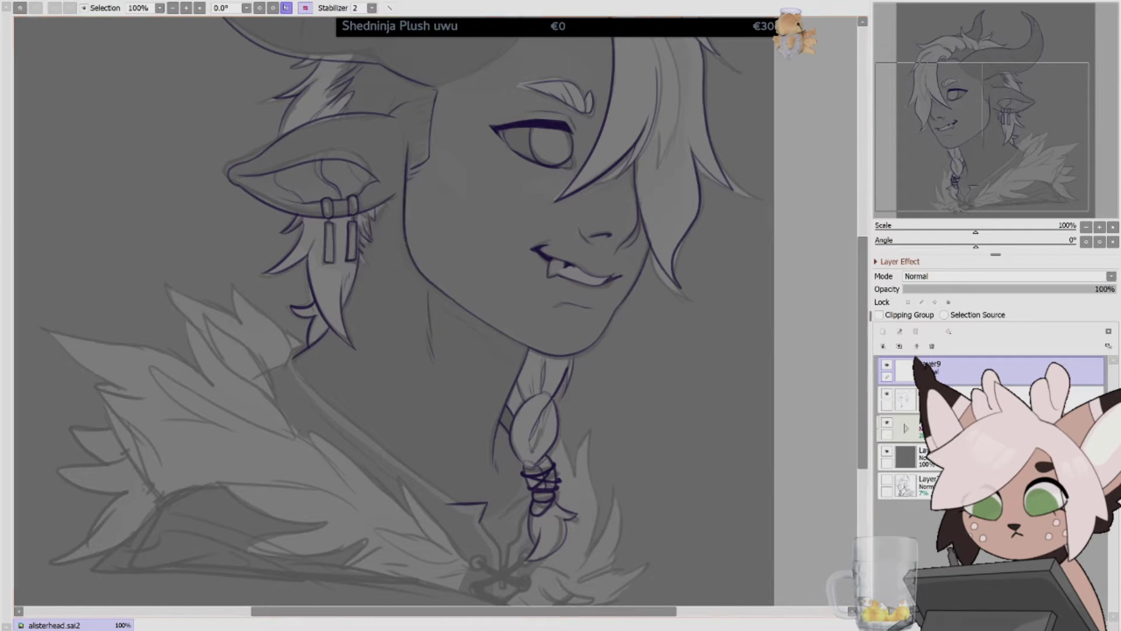
pyautogui.press('h')
pyautogui.press('h')
pyautogui.press('h')
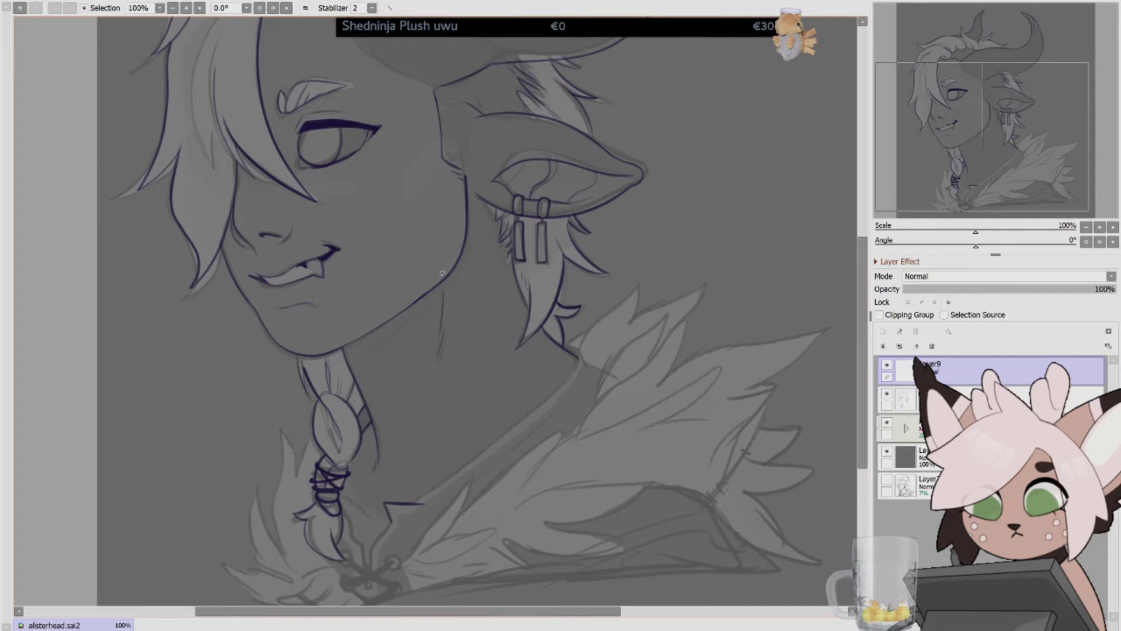
pyautogui.press('h')
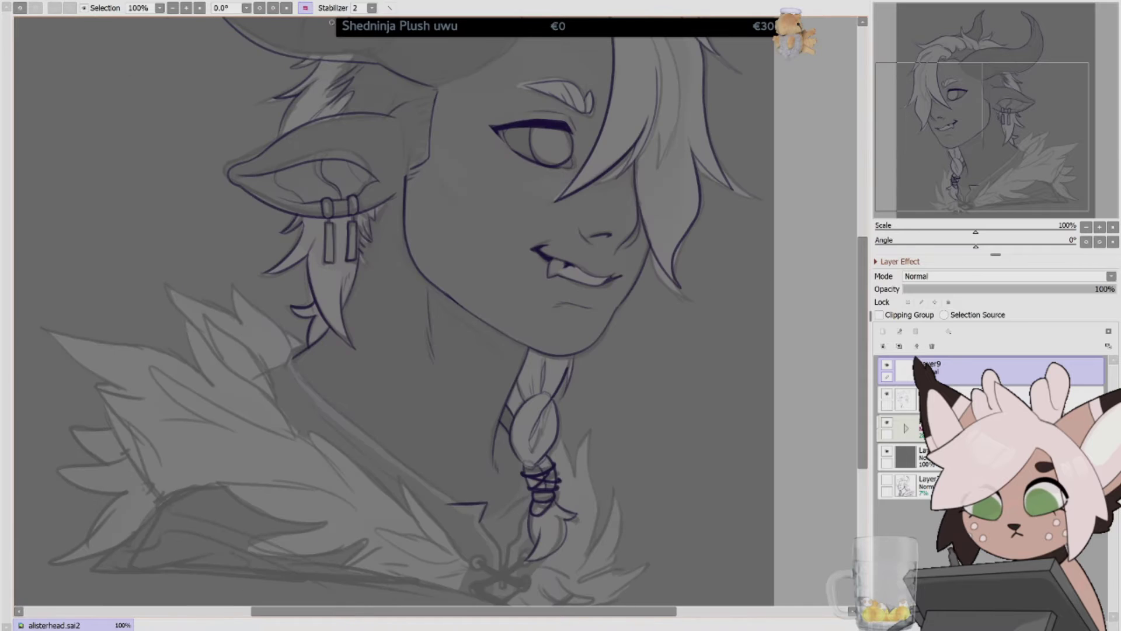
pyautogui.press('h')
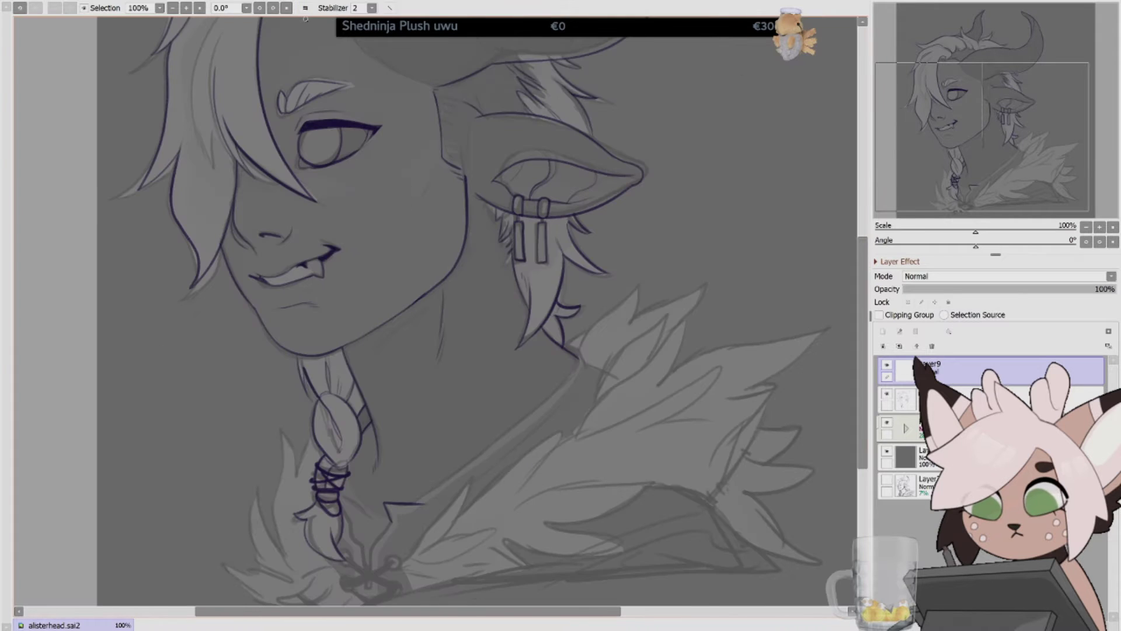
# Ink the angular edges of the collar opening beneath the braid on the top layer.
pyautogui.click(911, 403)
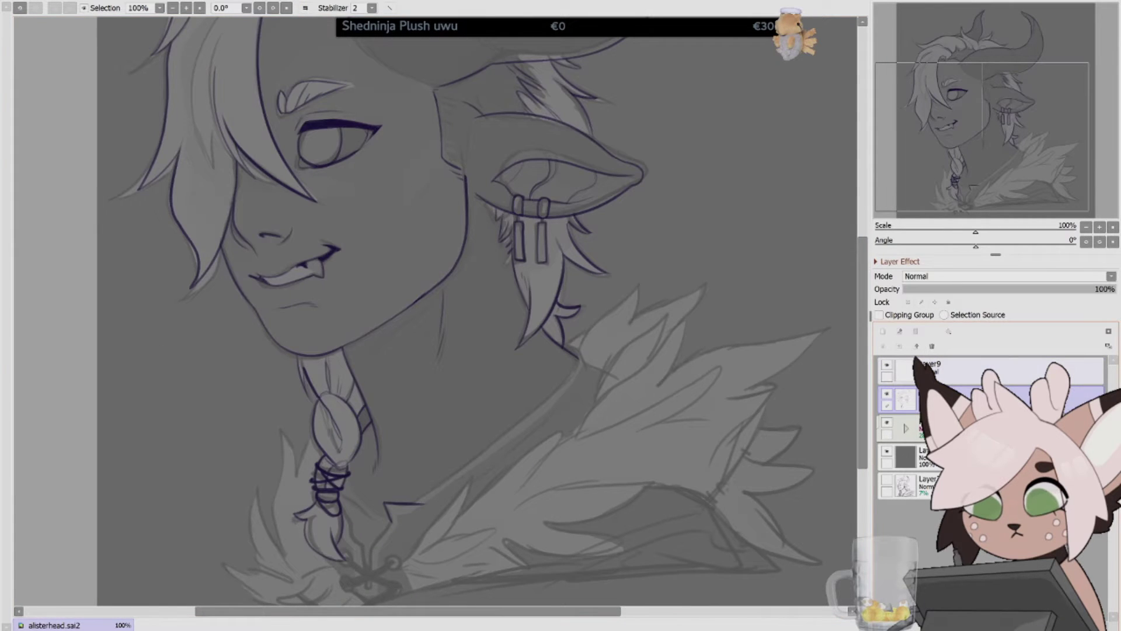
pyautogui.scroll(-1, 408, 292)
pyautogui.click(899, 369)
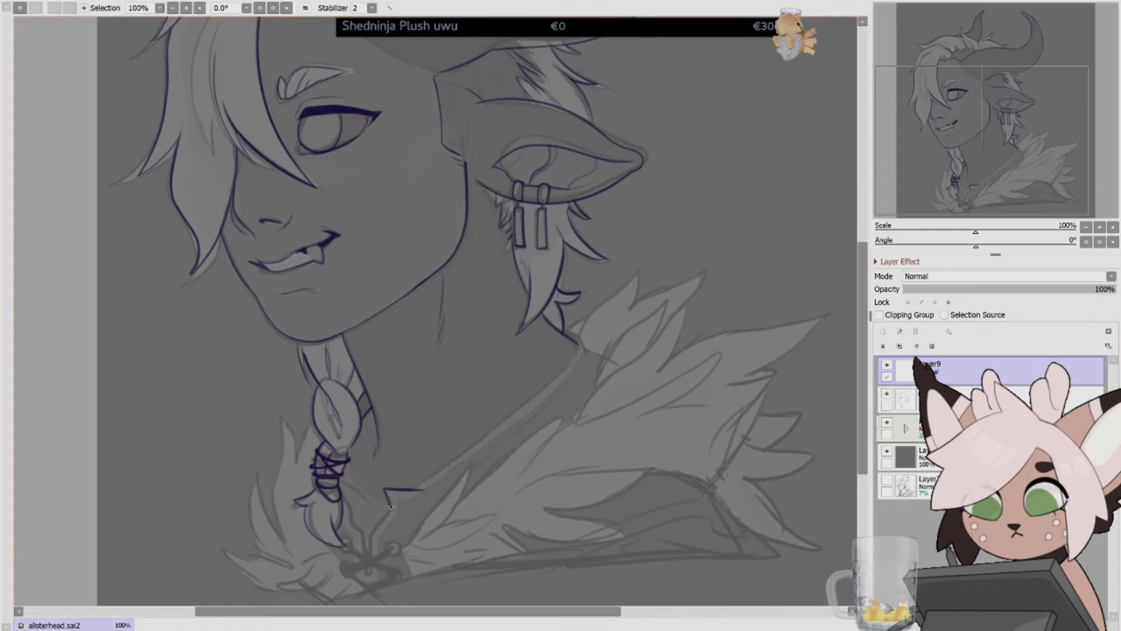
pyautogui.moveTo(394, 496)
pyautogui.mouseDown()
pyautogui.moveTo(367, 566)
pyautogui.moveTo(374, 579)
pyautogui.moveTo(350, 509)
pyautogui.mouseUp()
pyautogui.hotkey('ctrl', 'z')
# Ink the collar's four round eyelets and the crossed lacing between them.
pyautogui.moveTo(397, 544); pyautogui.dragTo(391, 548)
pyautogui.moveTo(351, 540); pyautogui.dragTo(346, 545)
pyautogui.moveTo(397, 572); pyautogui.dragTo(390, 577)
pyautogui.moveTo(354, 566); pyautogui.dragTo(344, 545)
pyautogui.moveTo(395, 546)
pyautogui.mouseDown()
pyautogui.moveTo(392, 577)
pyautogui.moveTo(350, 570)
pyautogui.mouseUp()
pyautogui.hotkey('ctrl', 'z')
pyautogui.moveTo(392, 576); pyautogui.dragTo(347, 541)
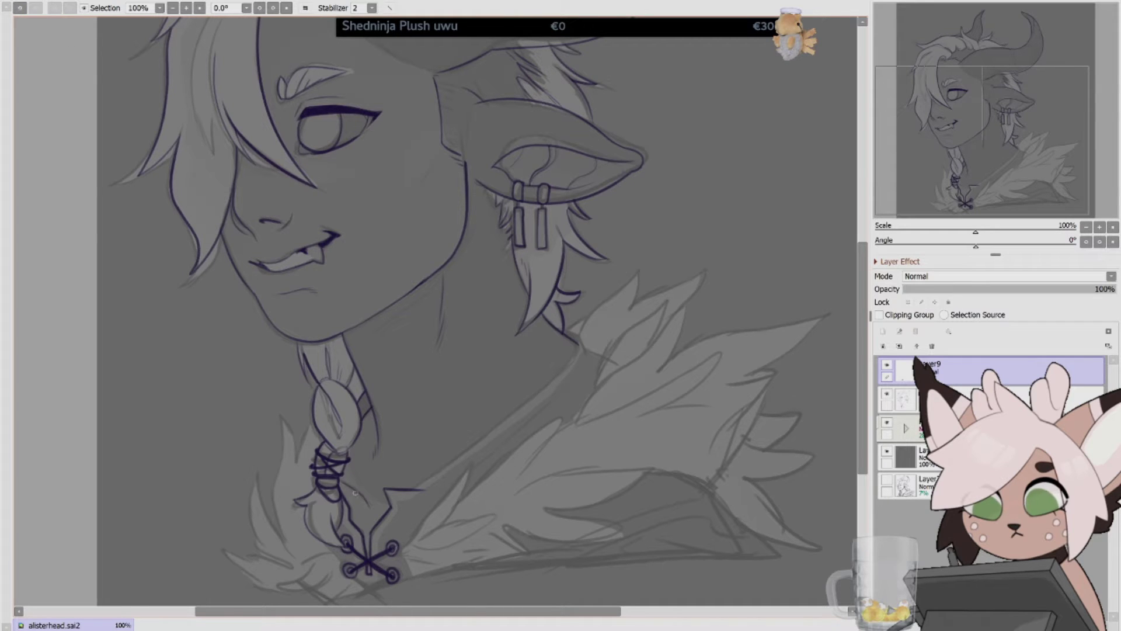
# Ink the pointed fur tufts around the braid's end at the collar's front and merge them into the line layer.
pyautogui.moveTo(273, 547); pyautogui.dragTo(298, 422)
pyautogui.moveTo(275, 471); pyautogui.dragTo(281, 423)
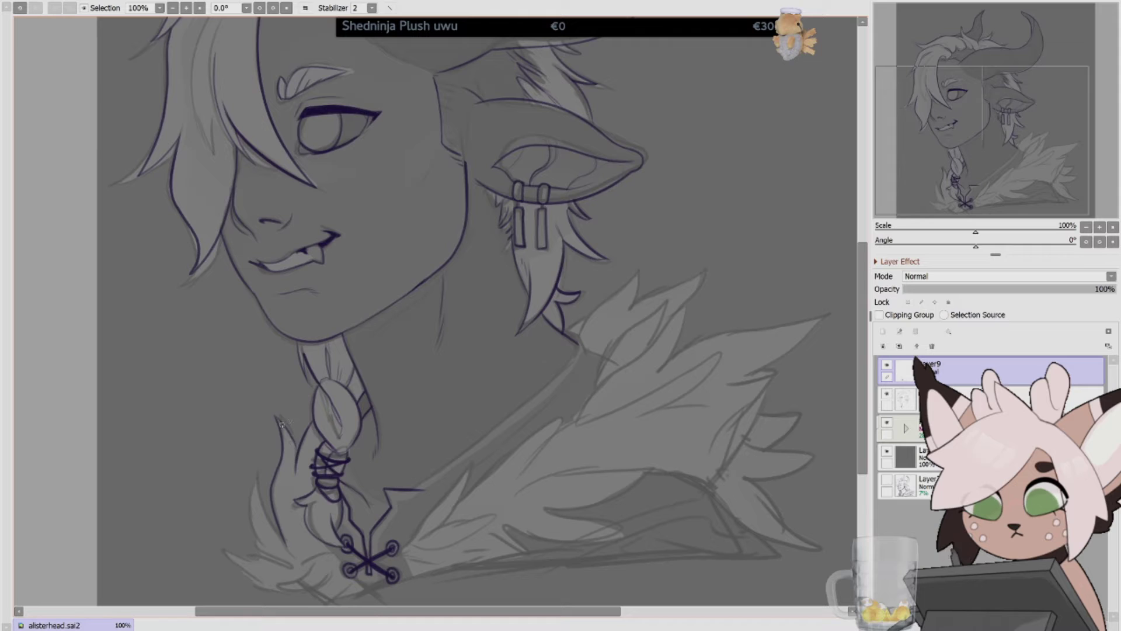
pyautogui.moveTo(290, 553); pyautogui.dragTo(259, 470)
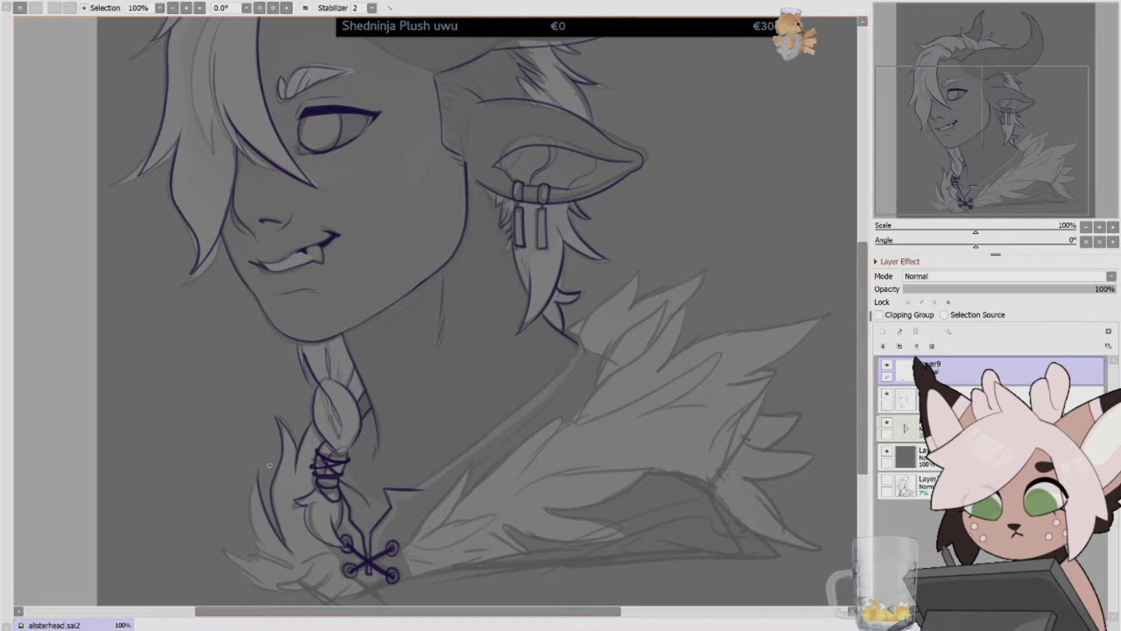
pyautogui.press('h')
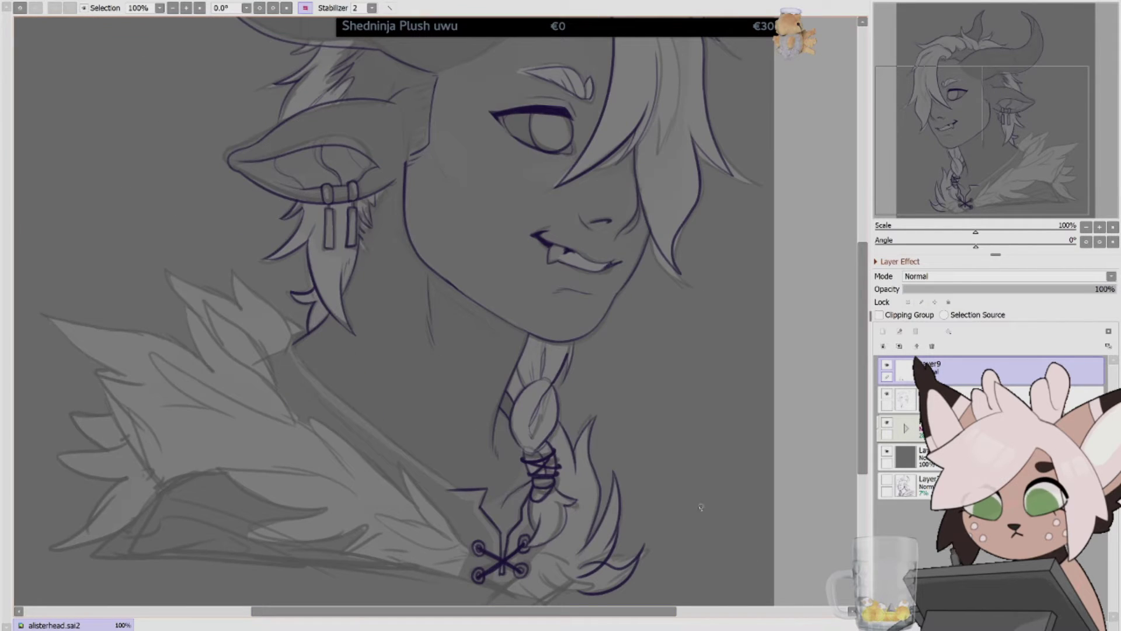
pyautogui.moveTo(580, 586)
pyautogui.mouseDown()
pyautogui.moveTo(539, 599)
pyautogui.moveTo(507, 577)
pyautogui.mouseUp()
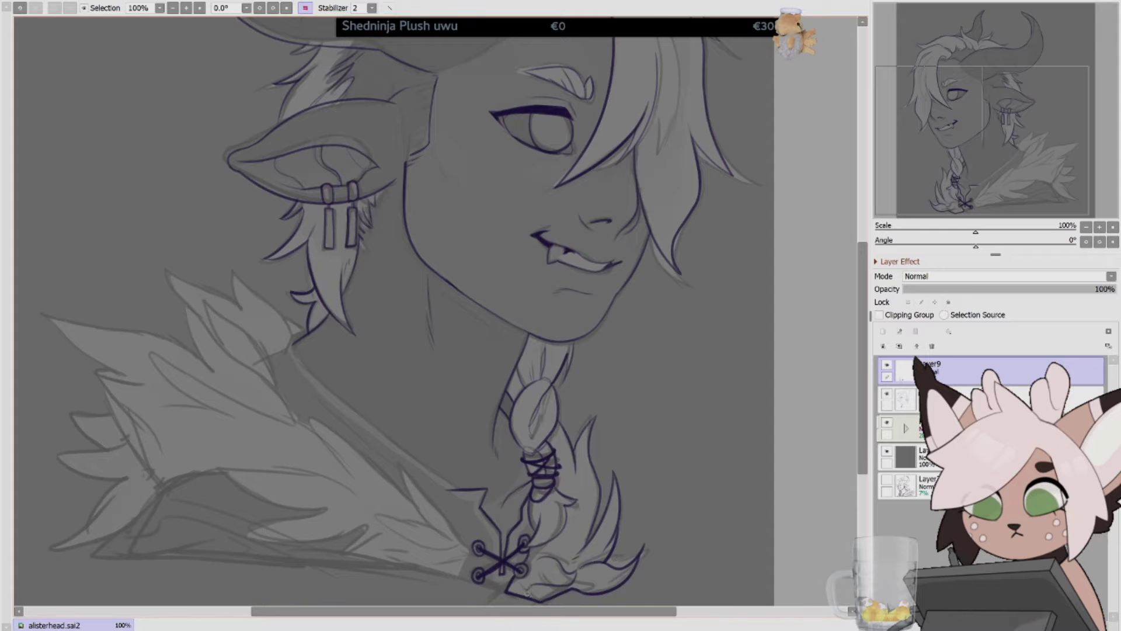
pyautogui.press('h')
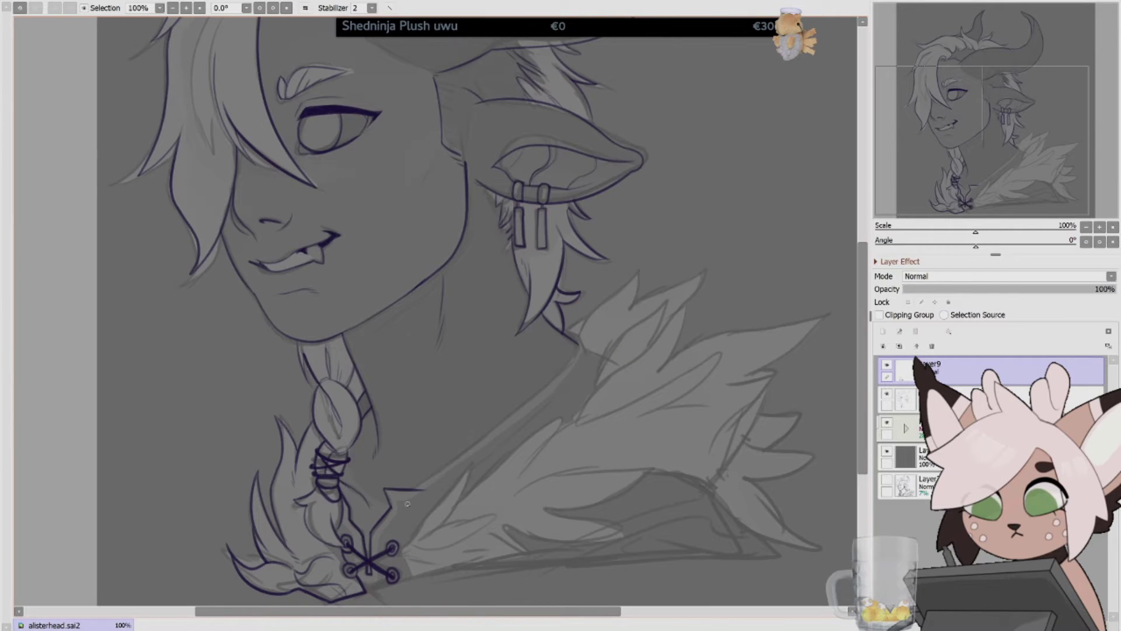
pyautogui.hotkey('ctrl', 'e')
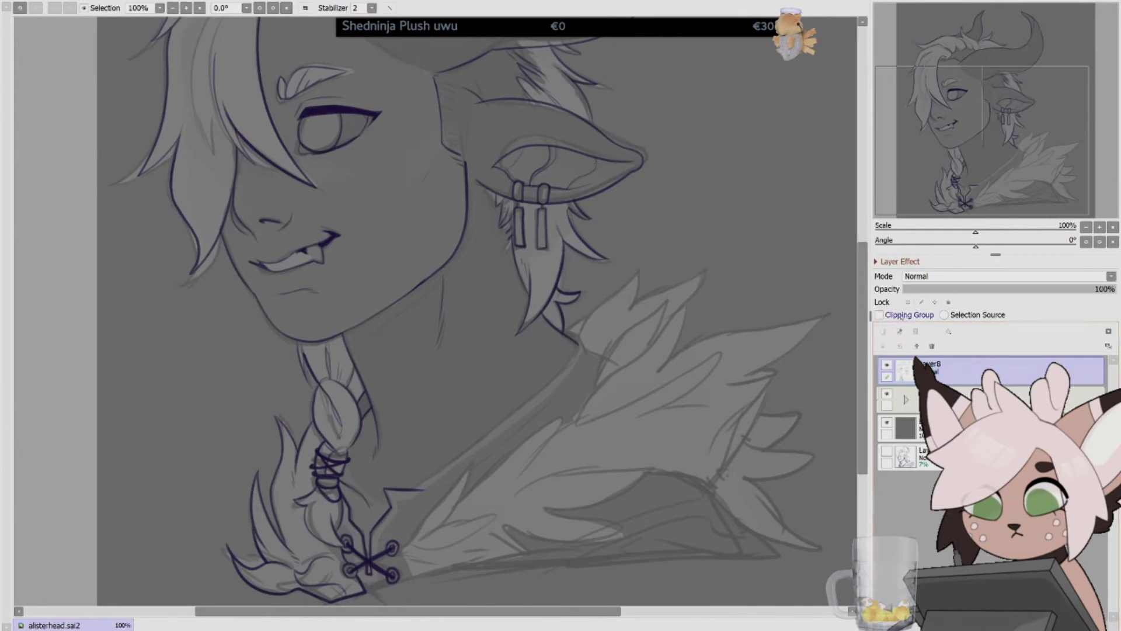
# Ink the long neckline edge from the collar opening up to the nape on a new layer, and merge it down.
pyautogui.click(883, 331)
pyautogui.press('h')
pyautogui.moveTo(294, 336); pyautogui.dragTo(462, 492)
pyautogui.press('h')
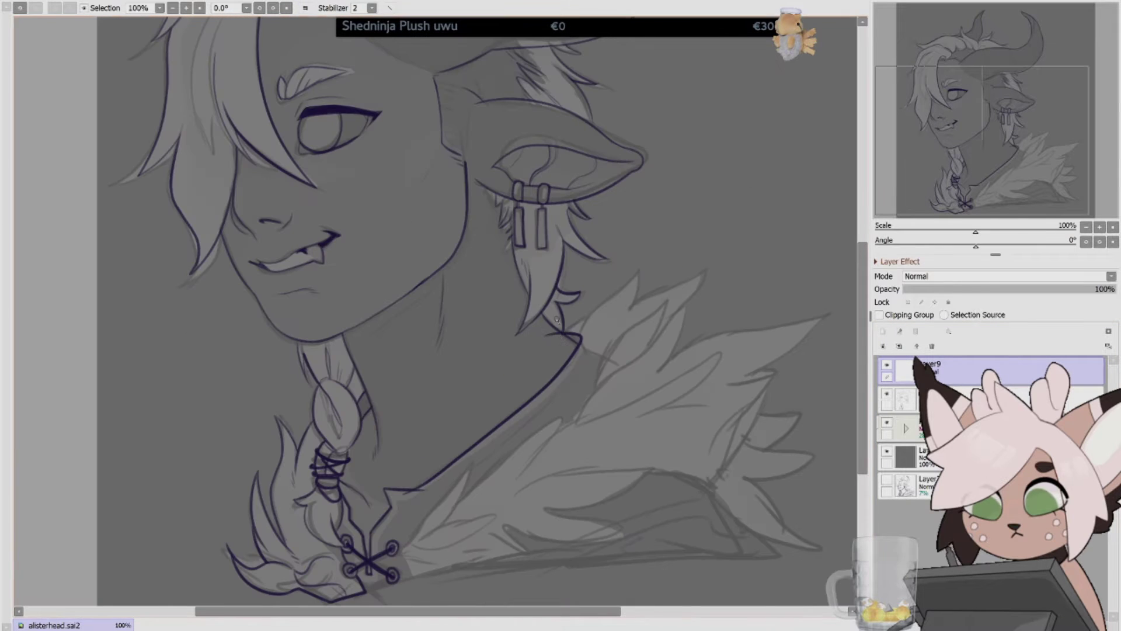
pyautogui.hotkey('ctrl', 'e')
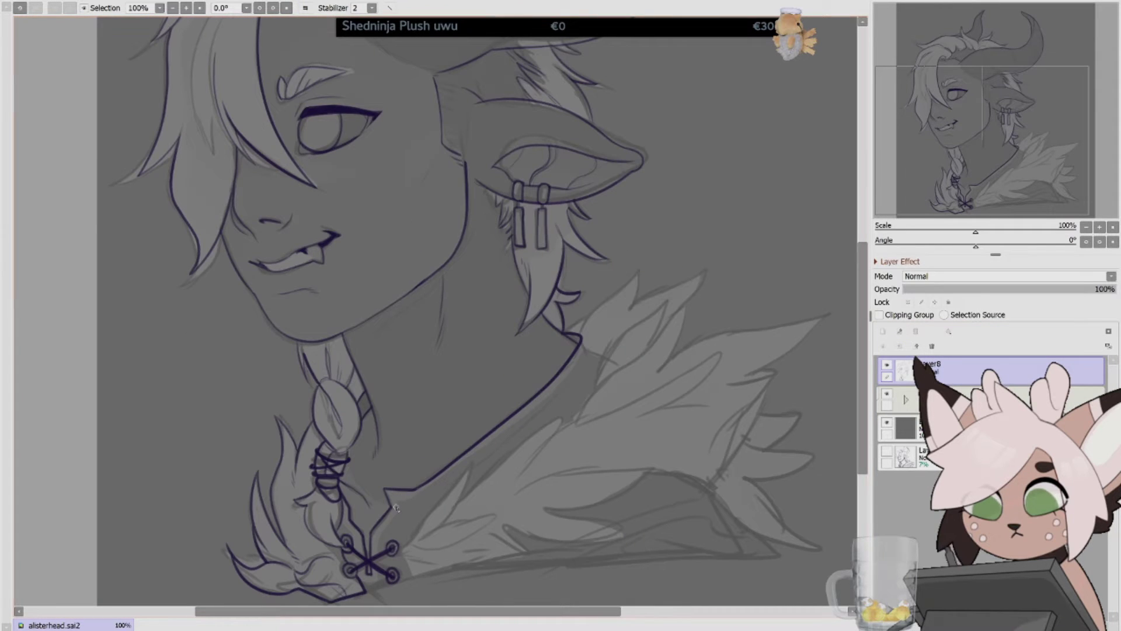
# Ink the cluster of pointed fur tufts at the collar's upper end behind the neck.
pyautogui.click(305, 8)
pyautogui.press('h')
pyautogui.moveTo(629, 319); pyautogui.dragTo(644, 251)
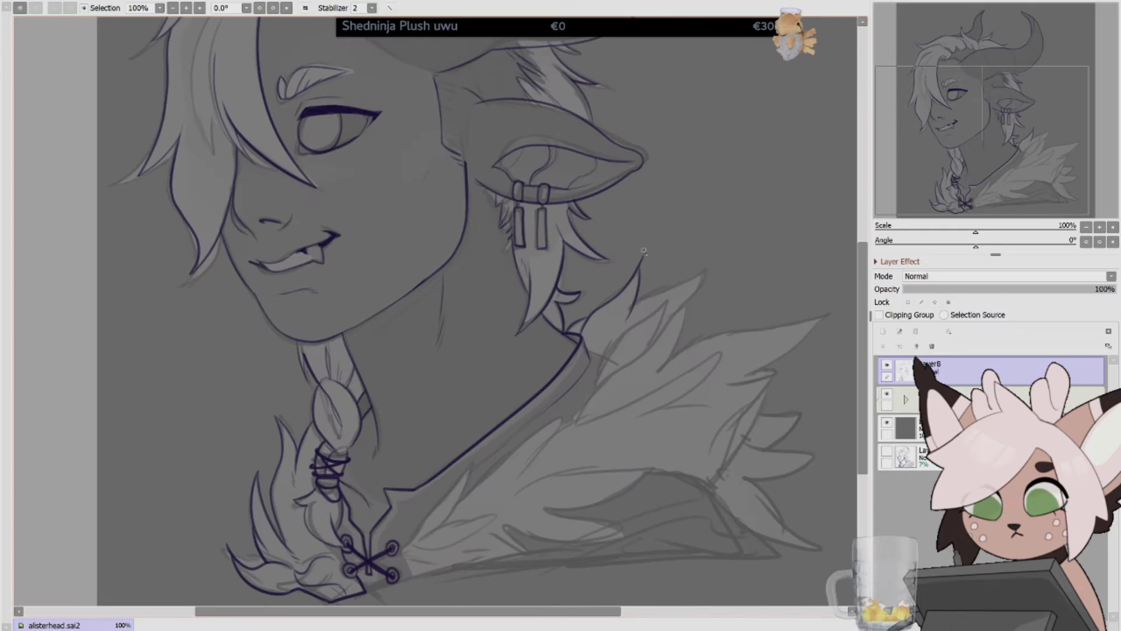
pyautogui.moveTo(633, 309); pyautogui.dragTo(709, 272)
pyautogui.hotkey('ctrl', 'z')
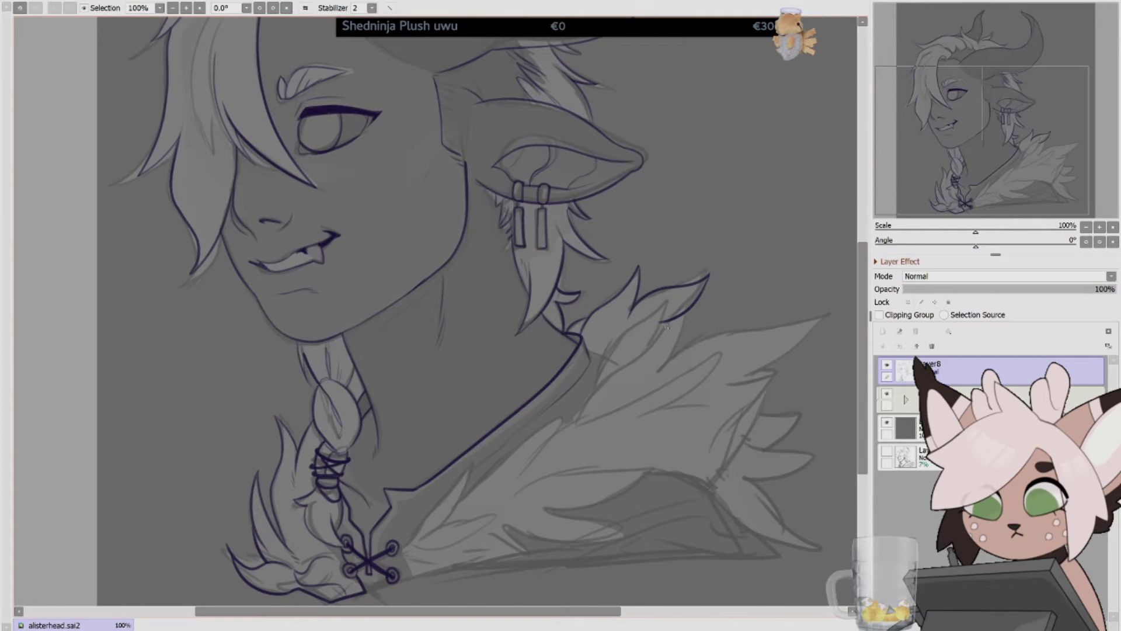
pyautogui.moveTo(658, 298)
pyautogui.mouseDown()
pyautogui.moveTo(595, 383)
pyautogui.moveTo(642, 354)
pyautogui.mouseUp()
pyautogui.hotkey('ctrl', 'z')
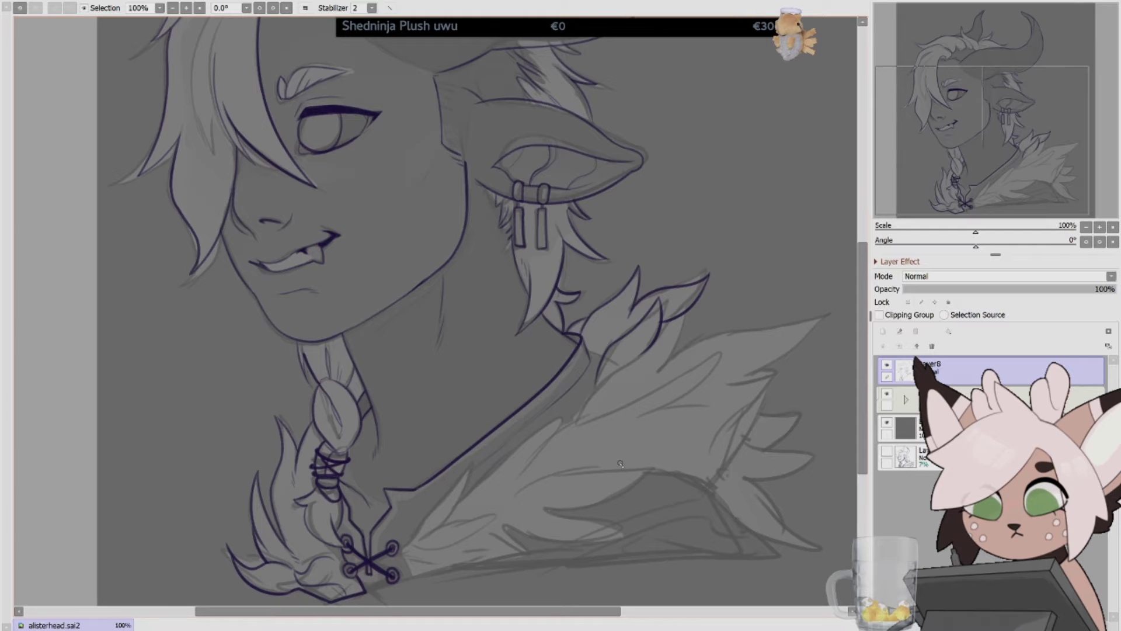
# Ink the small pointed fur tufts beside the collar's laced eyelets.
pyautogui.moveTo(412, 536); pyautogui.dragTo(475, 475)
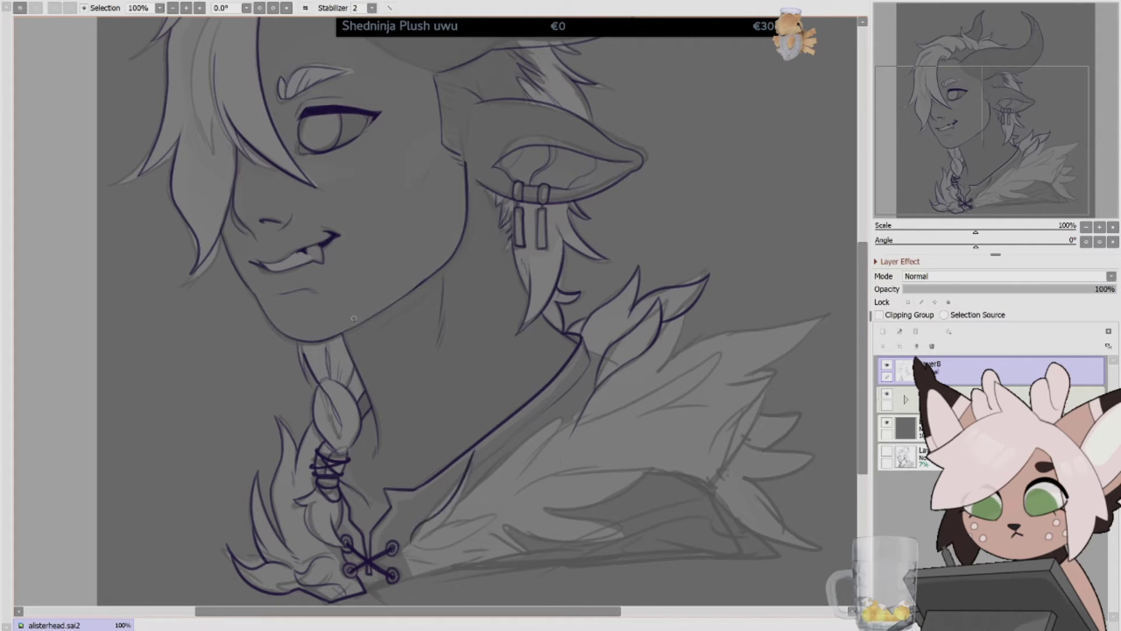
pyautogui.hotkey('ctrl', 'z')
pyautogui.moveTo(446, 528); pyautogui.dragTo(473, 476)
pyautogui.scroll(-3, 779, 357)
pyautogui.moveTo(409, 437)
pyautogui.mouseDown()
pyautogui.moveTo(444, 425)
pyautogui.moveTo(414, 430)
pyautogui.mouseUp()
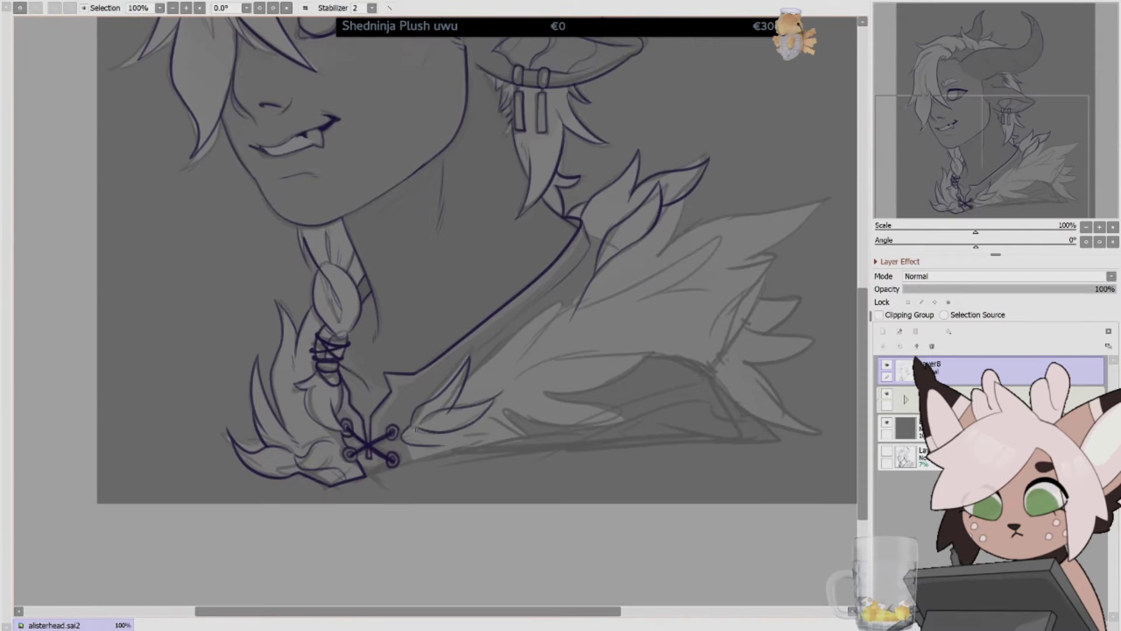
# Ink the bust's long curved bottom hem and the fur edge along the collar band, and merge the lines down.
pyautogui.moveTo(359, 476); pyautogui.dragTo(841, 435)
pyautogui.hscroll(3, 584, 350)
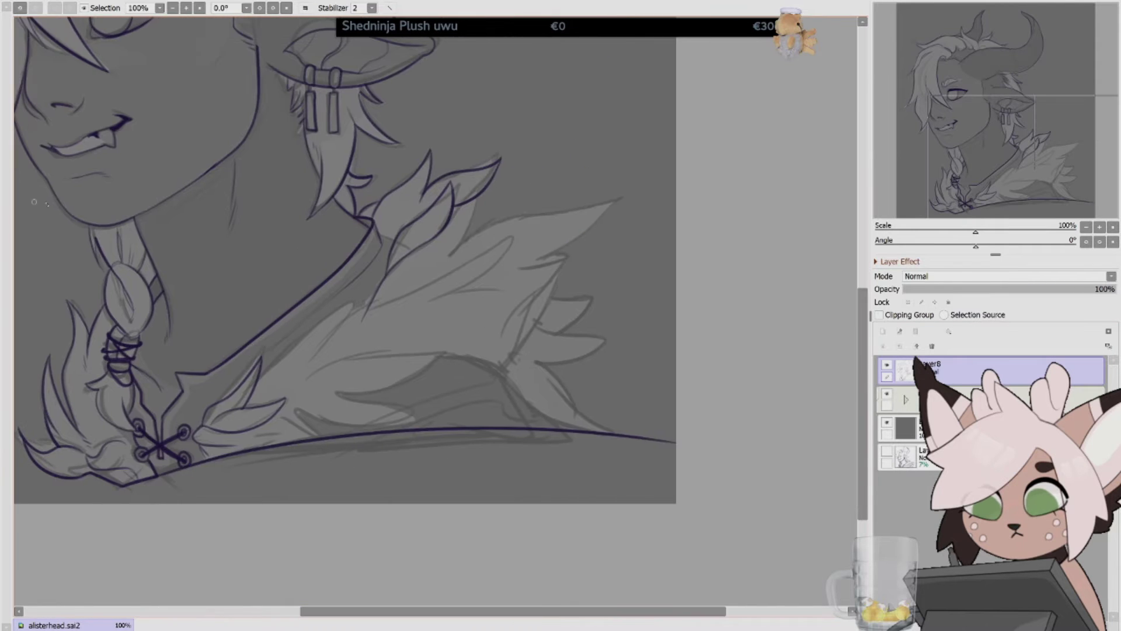
pyautogui.press('h')
pyautogui.moveTo(525, 350)
pyautogui.mouseDown()
pyautogui.moveTo(409, 262)
pyautogui.moveTo(426, 126)
pyautogui.mouseUp()
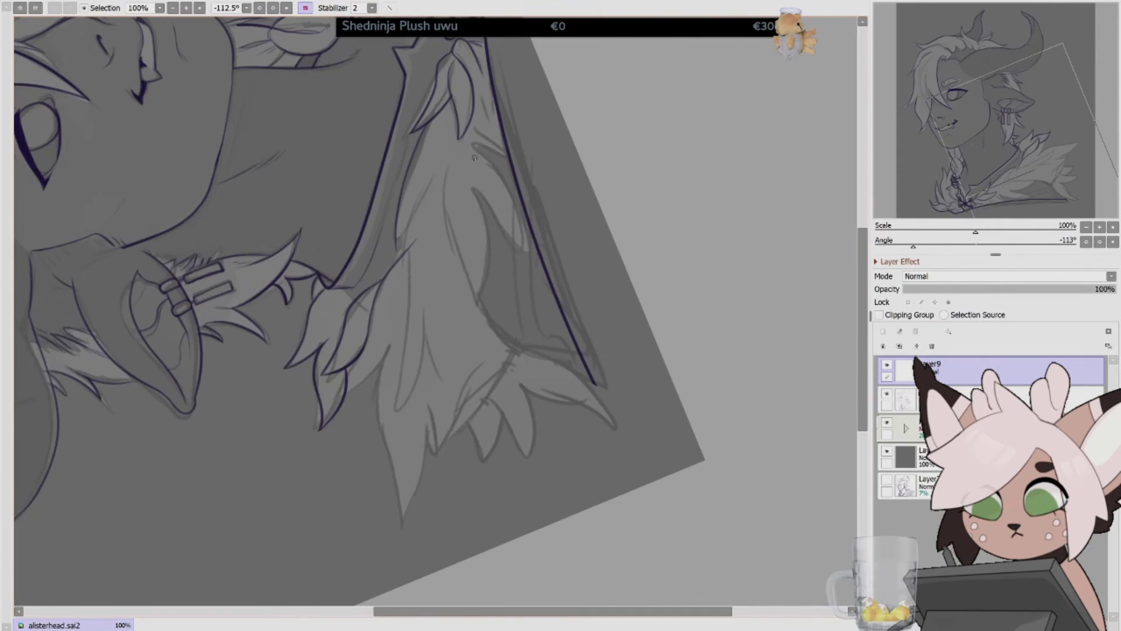
pyautogui.moveTo(431, 187); pyautogui.dragTo(397, 248)
pyautogui.press('h')
pyautogui.press('Home')
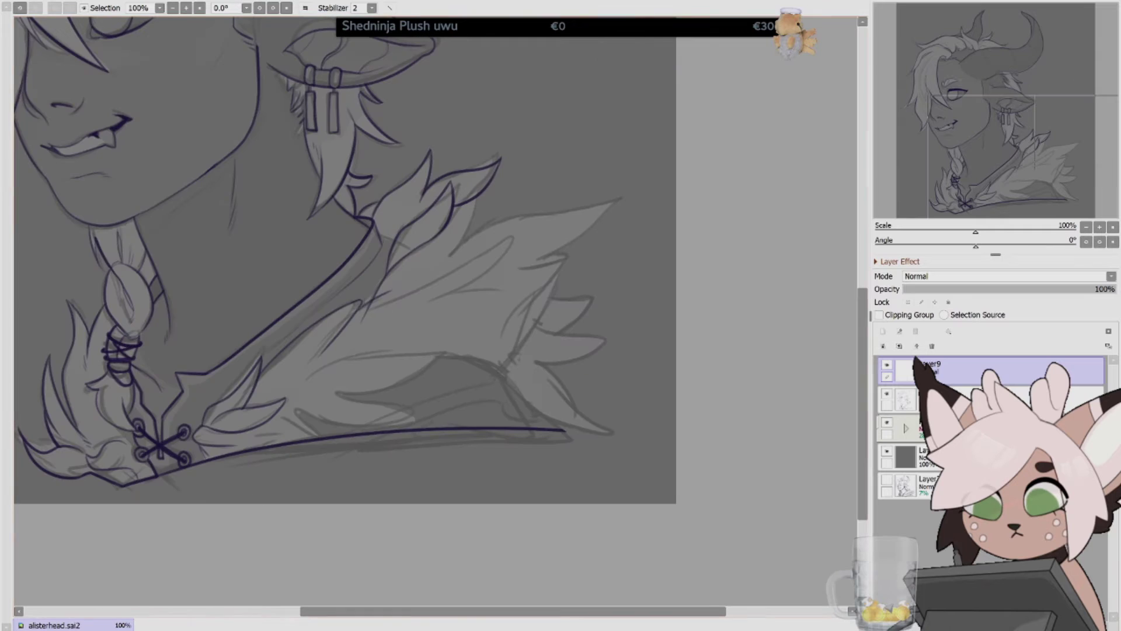
pyautogui.click(904, 400)
pyautogui.hotkey('ctrl', 'e')
# Ink the inner fur strands on the shoulder and the pointed lower tufts just above the hem.
pyautogui.moveTo(403, 295)
pyautogui.mouseDown()
pyautogui.moveTo(508, 240)
pyautogui.moveTo(444, 298)
pyautogui.mouseUp()
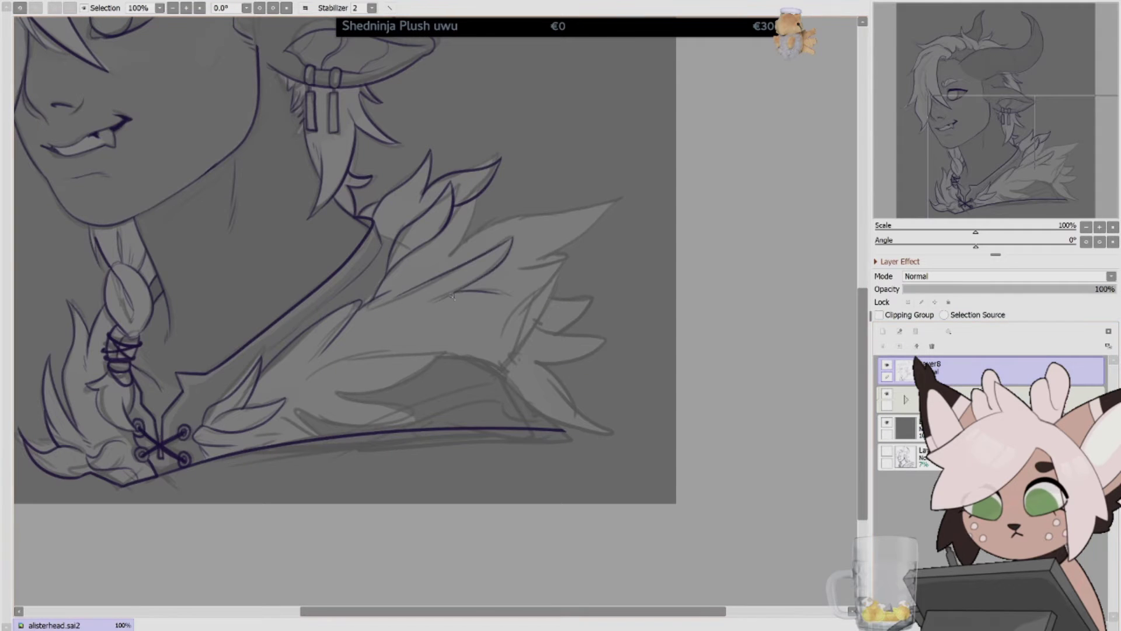
pyautogui.press('h')
pyautogui.moveTo(573, 408); pyautogui.dragTo(464, 415)
pyautogui.moveTo(541, 396); pyautogui.dragTo(464, 414)
pyautogui.press('h')
pyautogui.moveTo(331, 392); pyautogui.dragTo(407, 412)
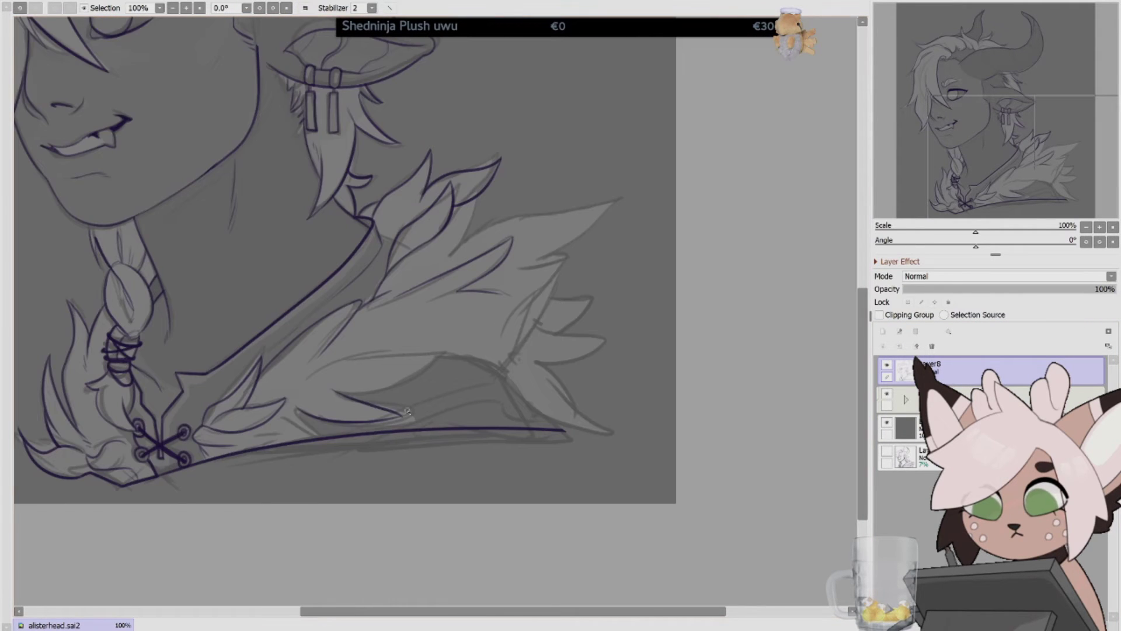
pyautogui.moveTo(299, 409); pyautogui.dragTo(321, 435)
# Ink the large outer shoulder tuft and the first smaller tufts down the back edge of the fur.
pyautogui.press('Delete')
pyautogui.press('Delete')
pyautogui.press('Delete')
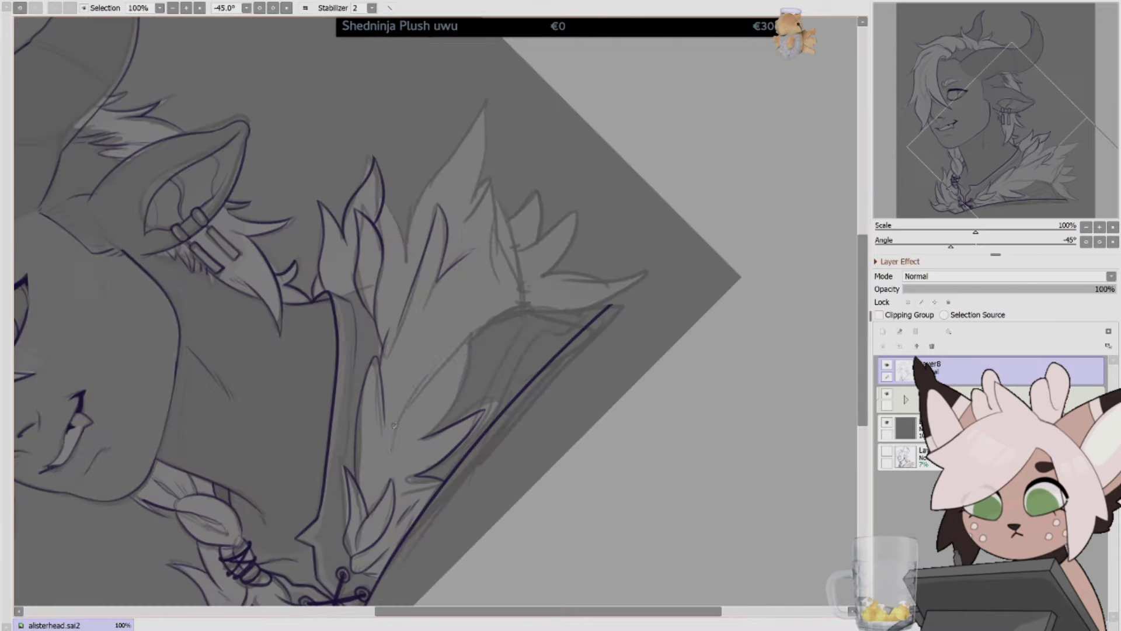
pyautogui.moveTo(394, 251); pyautogui.dragTo(414, 333)
pyautogui.moveTo(455, 126); pyautogui.dragTo(590, 289)
pyautogui.press('Home')
pyautogui.press('h')
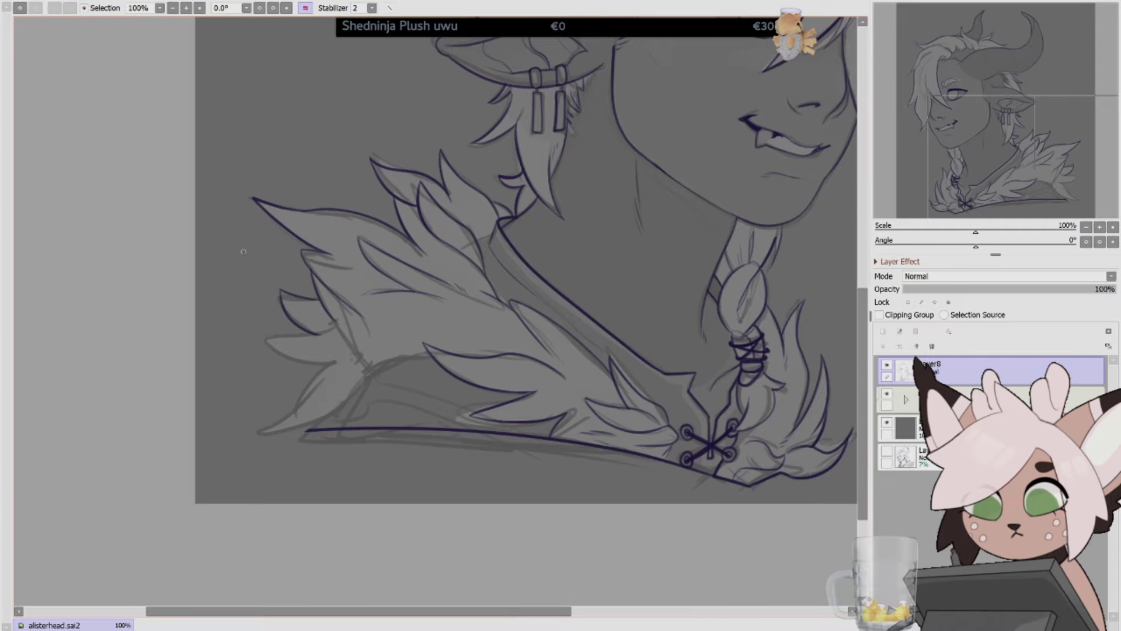
# Ink the arched edge beneath the shoulder fur down to the hem, and the remaining tufts at the lower back.
pyautogui.moveTo(431, 353)
pyautogui.mouseDown()
pyautogui.moveTo(350, 394)
pyautogui.moveTo(314, 430)
pyautogui.mouseUp()
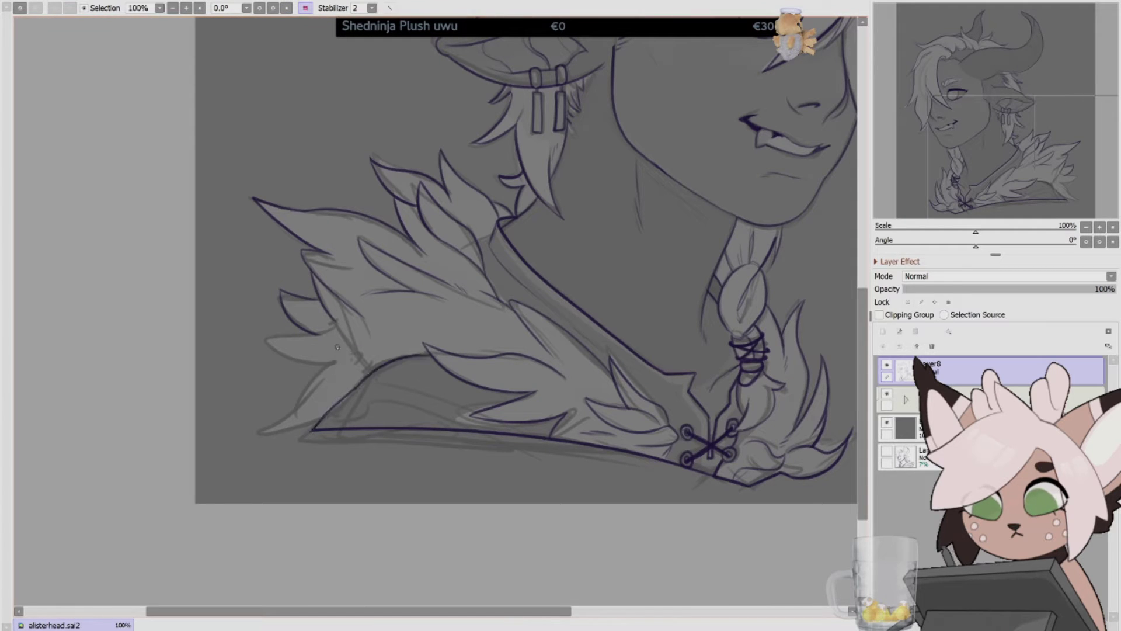
pyautogui.press('h')
pyautogui.press('h')
pyautogui.press('Delete')
pyautogui.press('Delete')
pyautogui.press('Delete')
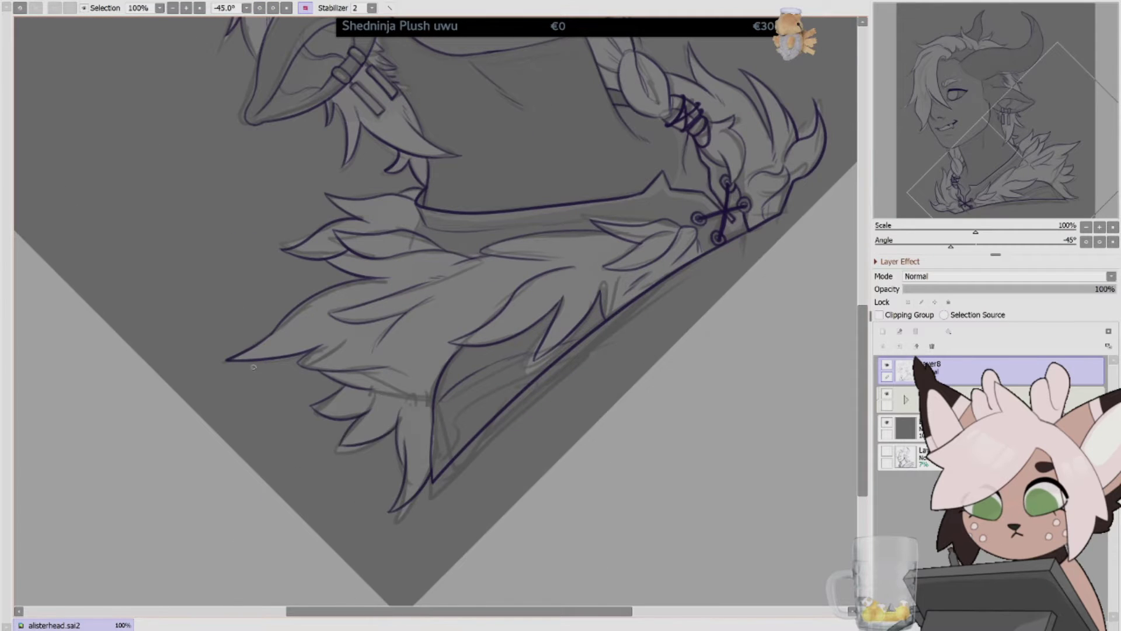
pyautogui.press('Home')
pyautogui.moveTo(358, 611); pyautogui.dragTo(393, 610)
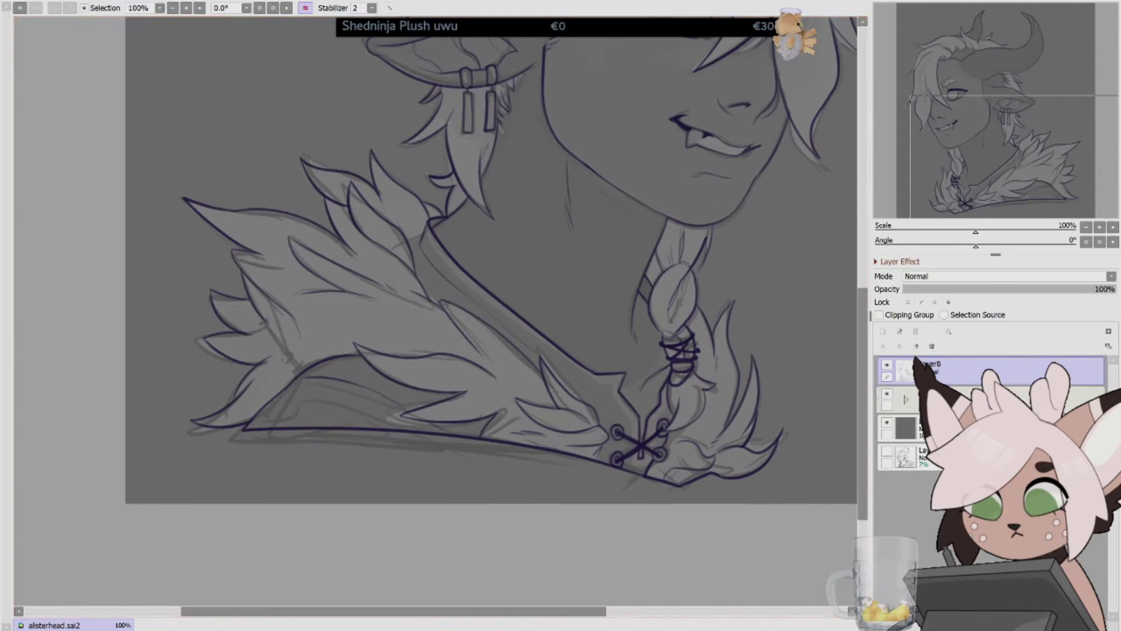
# Add small loose tufts floating beside the shoulder fur's outer outline.
pyautogui.press('h')
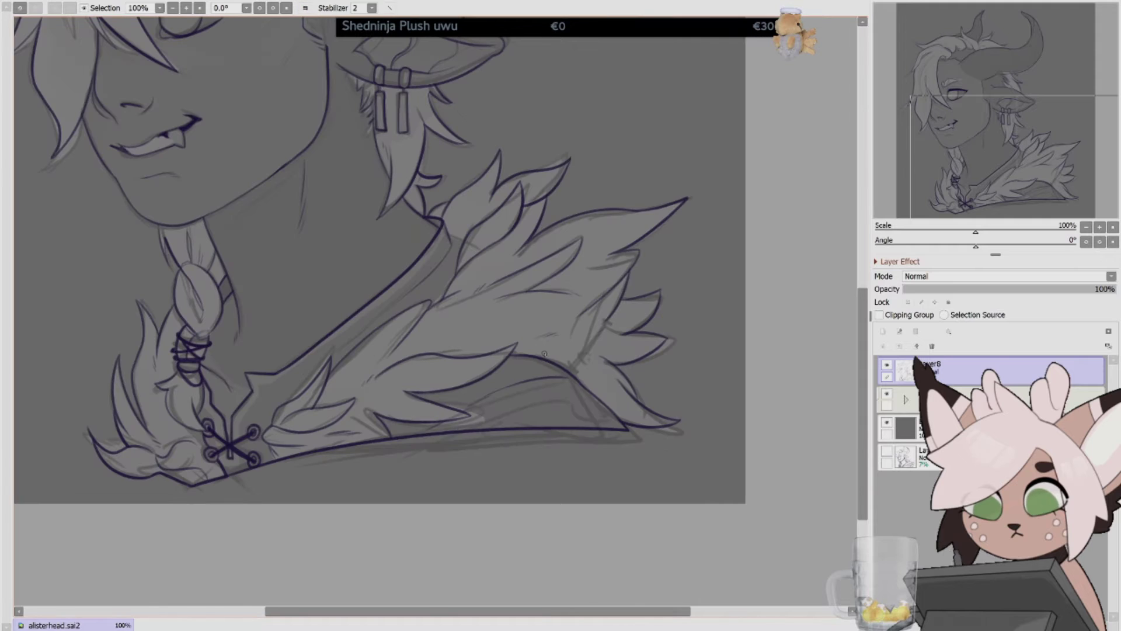
pyautogui.moveTo(647, 389); pyautogui.dragTo(688, 386)
pyautogui.moveTo(643, 189)
pyautogui.mouseDown()
pyautogui.moveTo(634, 201)
pyautogui.moveTo(665, 188)
pyautogui.mouseUp()
pyautogui.scroll(-2, 550, 207)
pyautogui.click(305, 8)
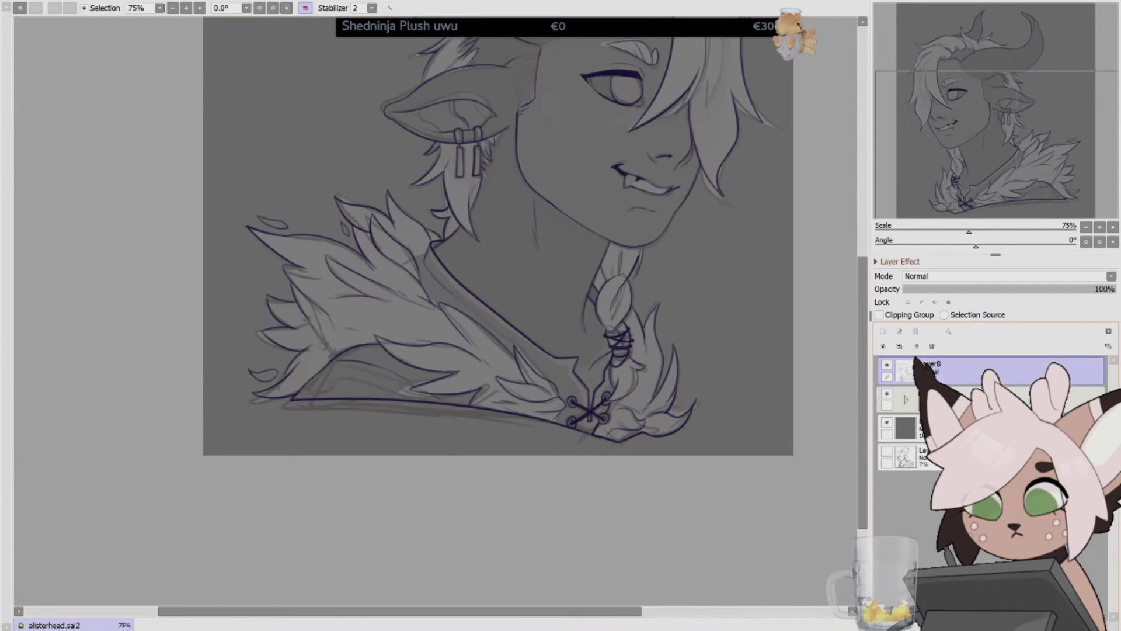
# Hide the sketch and select the empty background surrounding the character's line art.
pyautogui.click(305, 8)
pyautogui.press('Delete')
pyautogui.press('Delete')
pyautogui.press('Delete')
pyautogui.scroll(1, 488, 257)
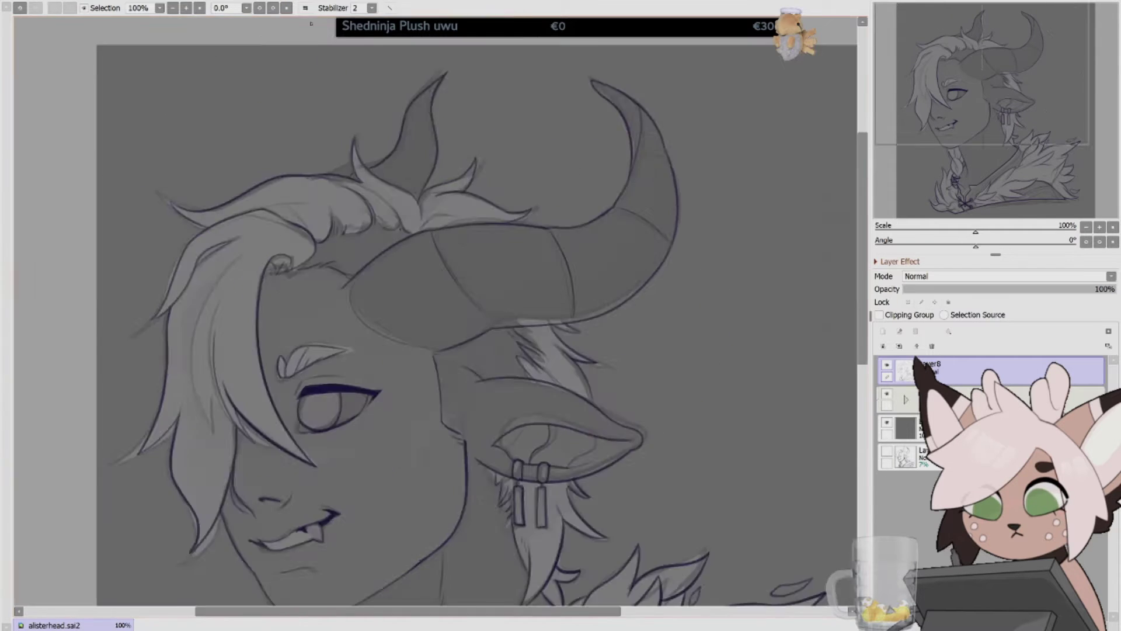
pyautogui.press('Home')
pyautogui.press('h')
pyautogui.scroll(-5, 405, 77)
pyautogui.press('h')
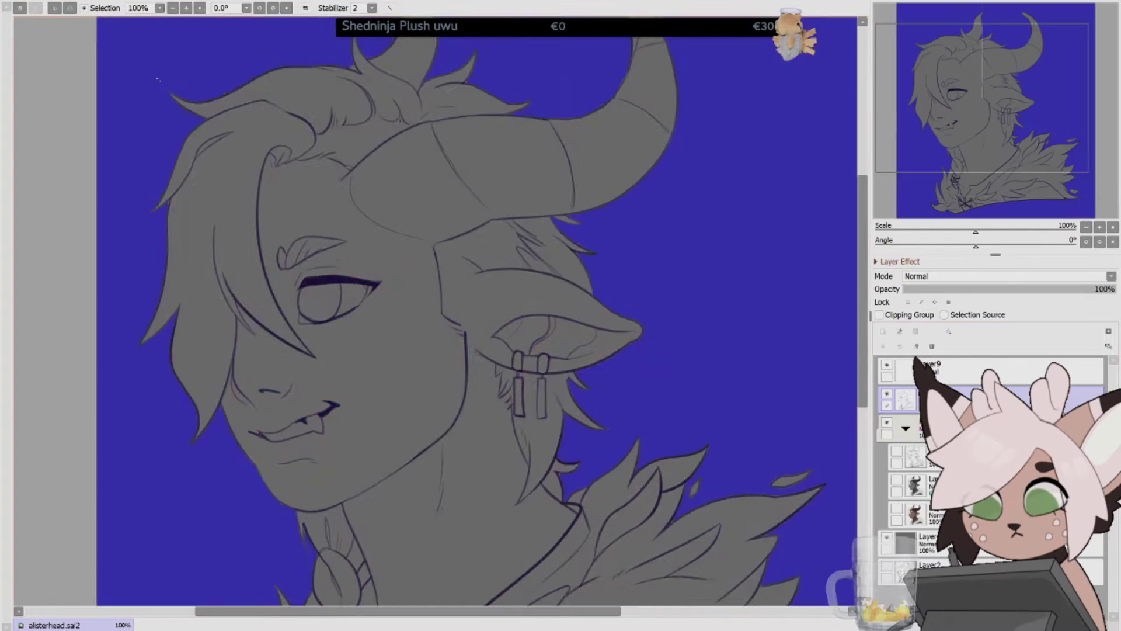
# Check the selection along the outline, invert it, and fill the character's silhouette with reddish brown on its own layer.
pyautogui.scroll(2, 158, 79)
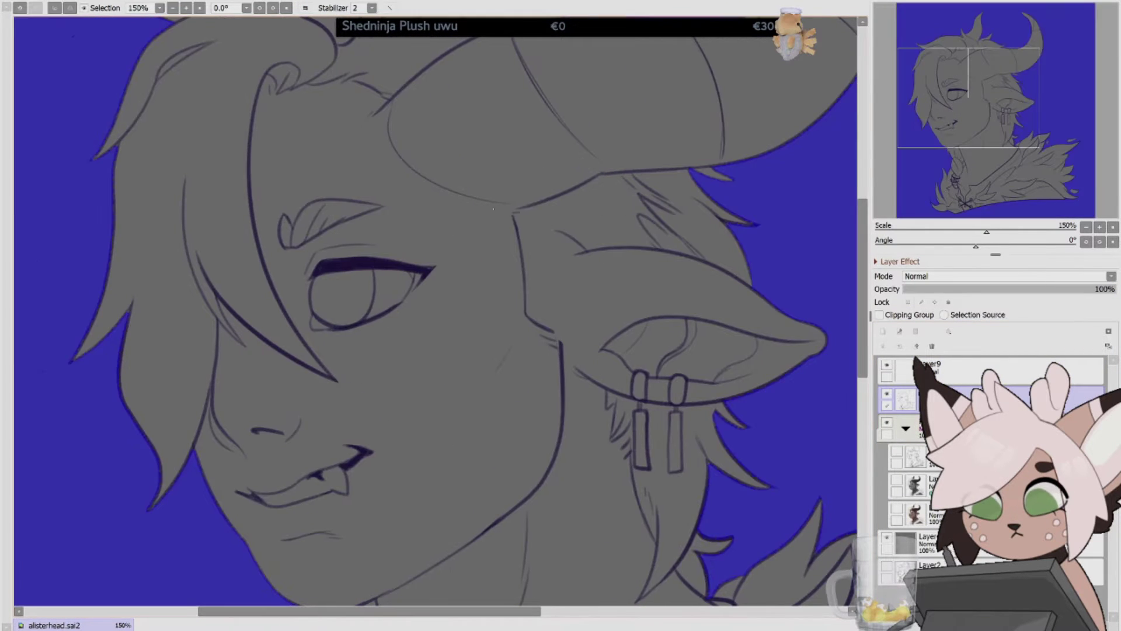
pyautogui.scroll(-4, 493, 208)
pyautogui.scroll(6, 728, 366)
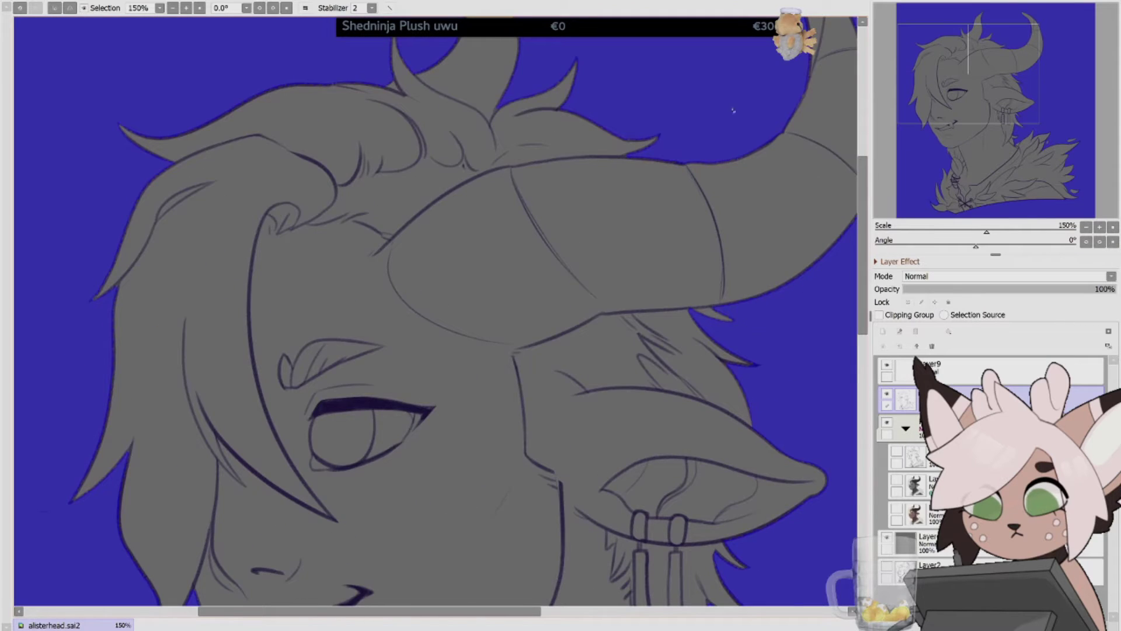
pyautogui.scroll(-8, 733, 110)
pyautogui.hscroll(4, 417, 302)
pyautogui.scroll(2, 417, 302)
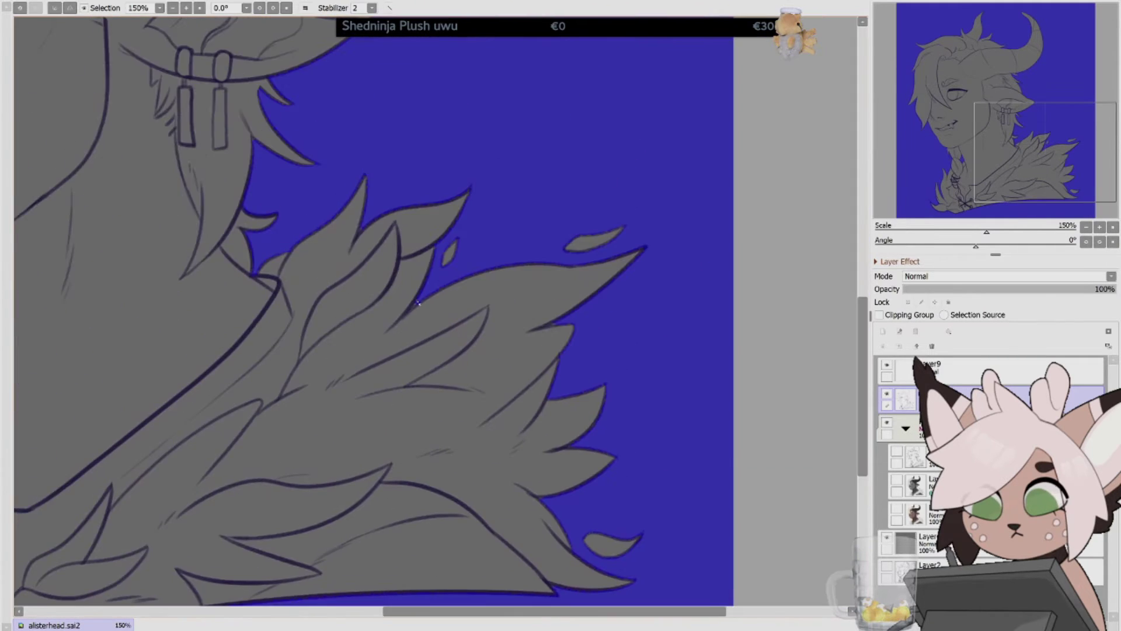
pyautogui.scroll(5, 417, 302)
pyautogui.scroll(-2, 629, 462)
pyautogui.hotkey('ctrl', 'i')
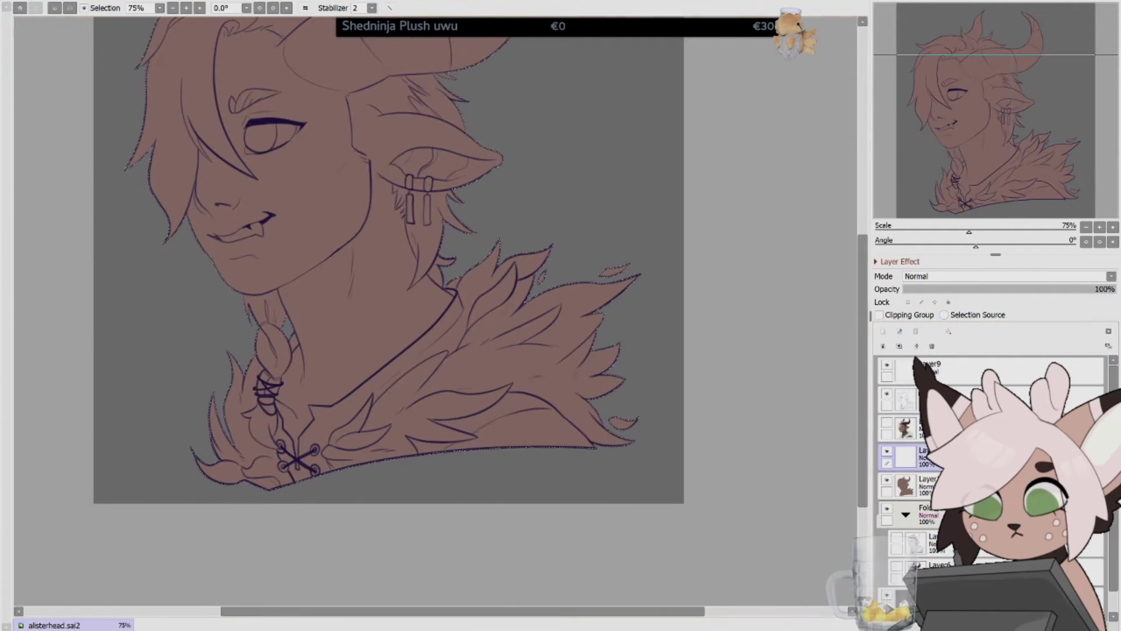
# Clear the selection, clip a new layer to the silhouette, and paint the neck dark brown.
pyautogui.hotkey('ctrl', 'd')
pyautogui.click(879, 314)
pyautogui.moveTo(402, 268); pyautogui.dragTo(306, 385)
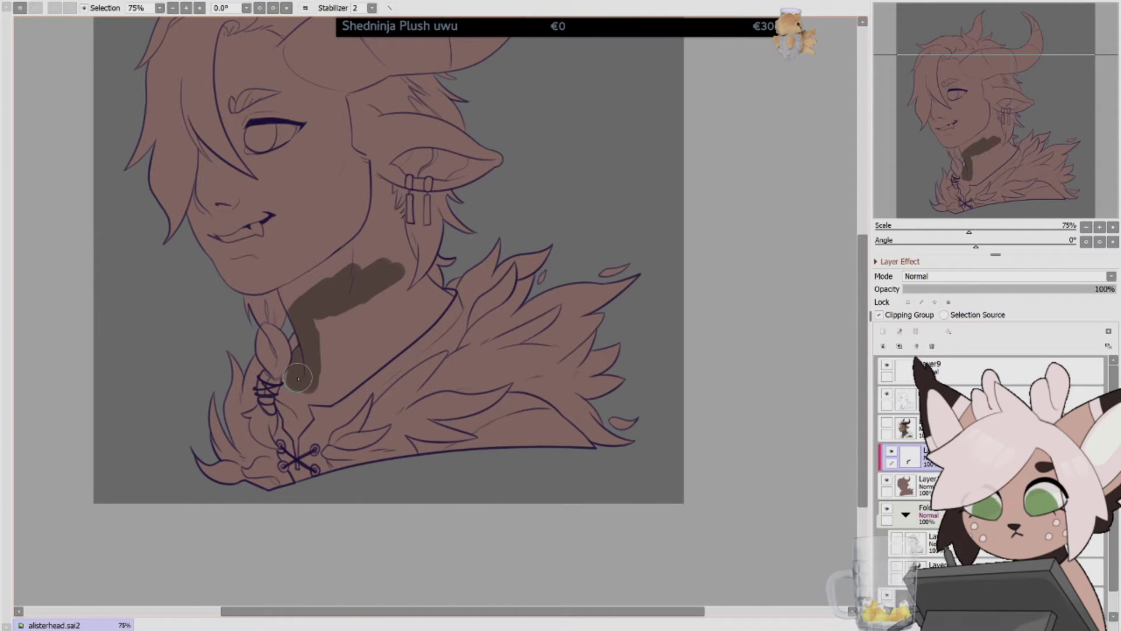
pyautogui.moveTo(398, 374)
pyautogui.mouseDown()
pyautogui.moveTo(279, 400)
pyautogui.moveTo(274, 301)
pyautogui.mouseUp()
pyautogui.moveTo(342, 390)
pyautogui.mouseDown()
pyautogui.moveTo(450, 289)
pyautogui.moveTo(408, 242)
pyautogui.moveTo(370, 230)
pyautogui.moveTo(292, 286)
pyautogui.moveTo(362, 251)
pyautogui.moveTo(386, 170)
pyautogui.moveTo(370, 292)
pyautogui.moveTo(340, 325)
pyautogui.moveTo(336, 294)
pyautogui.mouseUp()
# Paint the rest of the neck and the outer part of the long ear dark brown.
pyautogui.press('Delete')
pyautogui.press('Delete')
pyautogui.press('Delete')
pyautogui.press('Delete')
pyautogui.press('Delete')
pyautogui.press('Delete')
pyautogui.moveTo(385, 356)
pyautogui.mouseDown()
pyautogui.moveTo(389, 269)
pyautogui.moveTo(403, 362)
pyautogui.moveTo(399, 267)
pyautogui.moveTo(377, 362)
pyautogui.moveTo(423, 269)
pyautogui.moveTo(462, 333)
pyautogui.mouseUp()
pyautogui.press('Home')
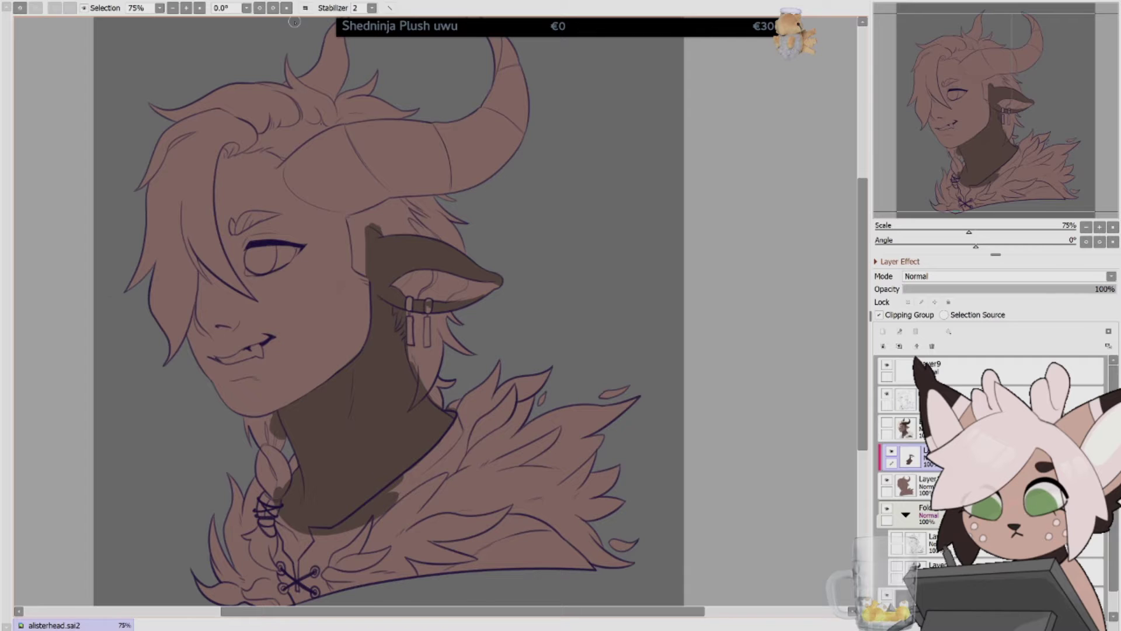
# Paint the shaved hair patch between the horn and the ear in a darker brown with short ragged strokes.
pyautogui.press('h')
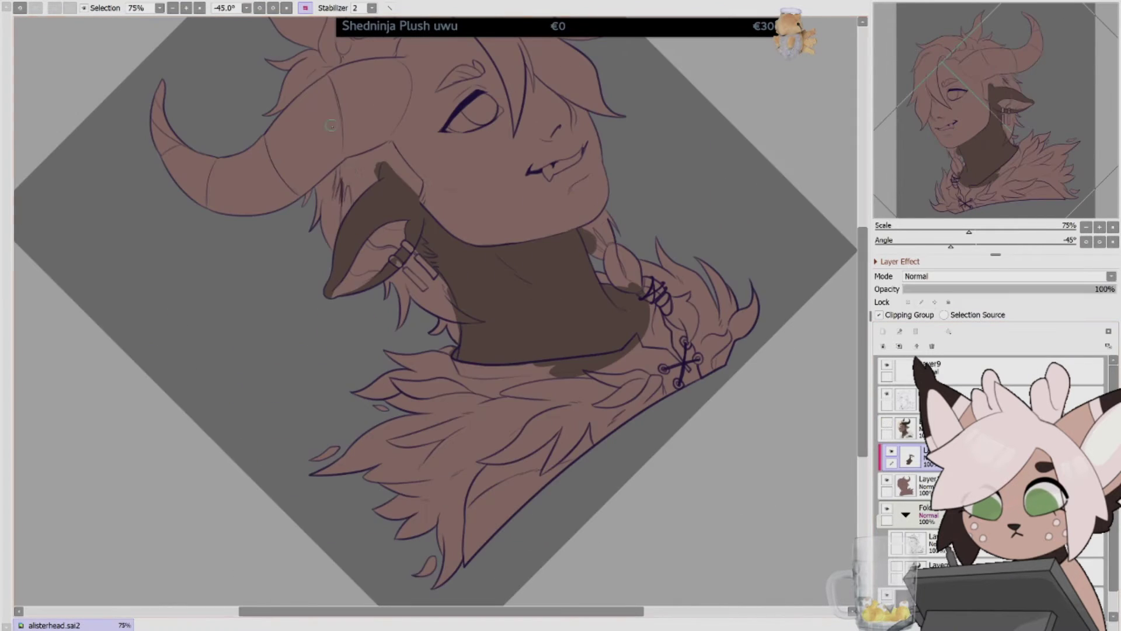
pyautogui.moveTo(350, 187); pyautogui.dragTo(290, 437)
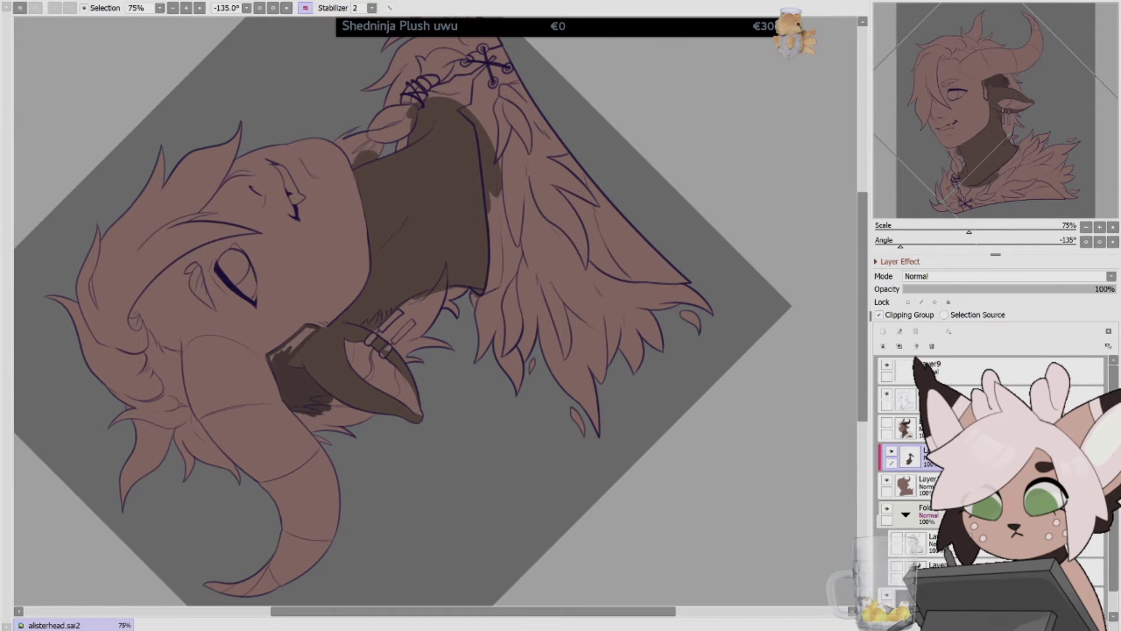
pyautogui.press('Delete')
pyautogui.scroll(2, 275, 356)
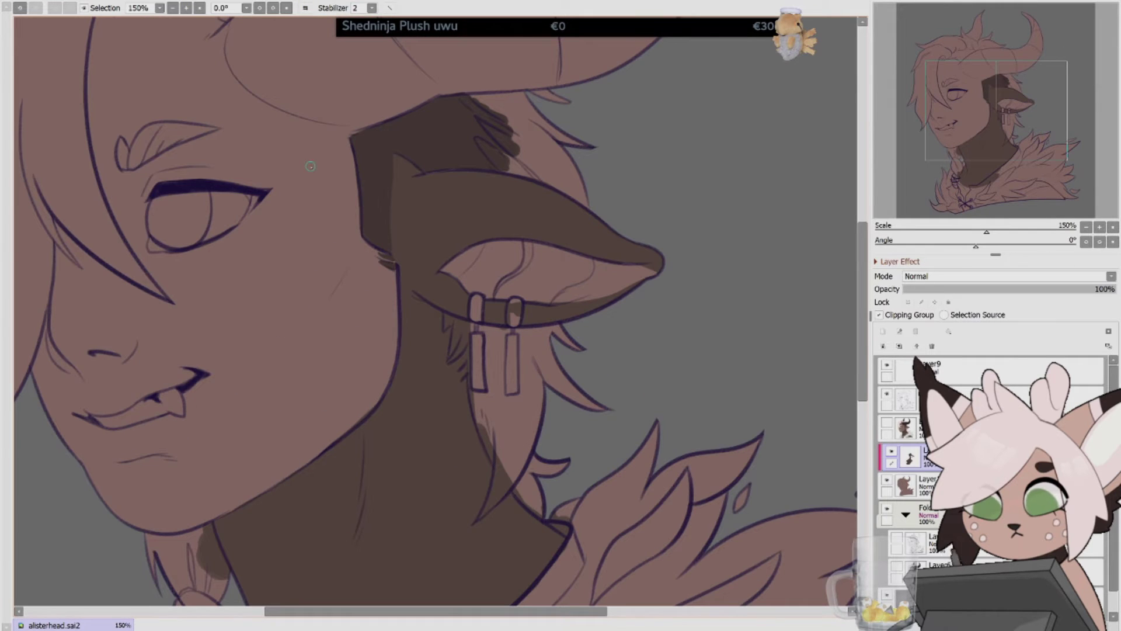
pyautogui.scroll(2, 233, 411)
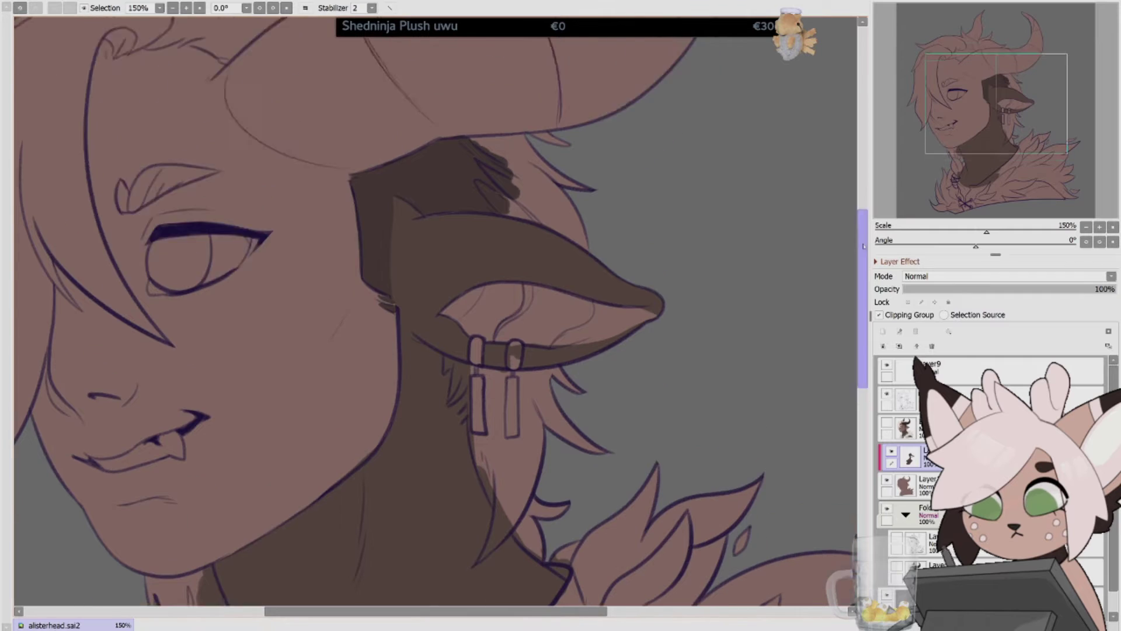
pyautogui.scroll(-1, 390, 410)
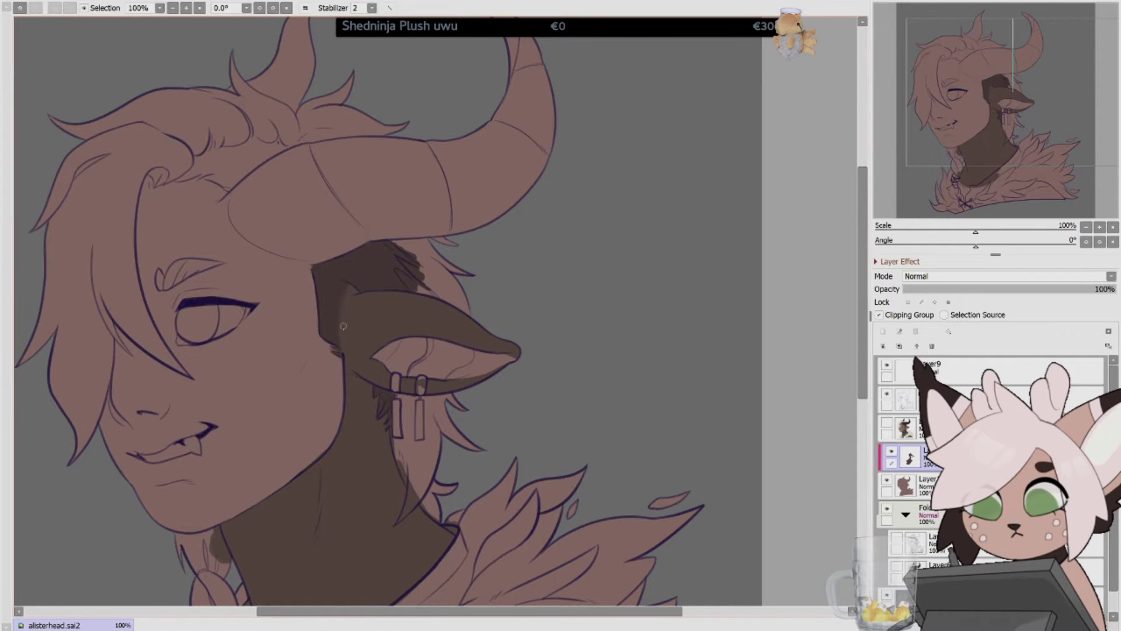
# Paint the short hair along the forehead between the horn and the fringe dark brown with ragged edges.
pyautogui.press('h')
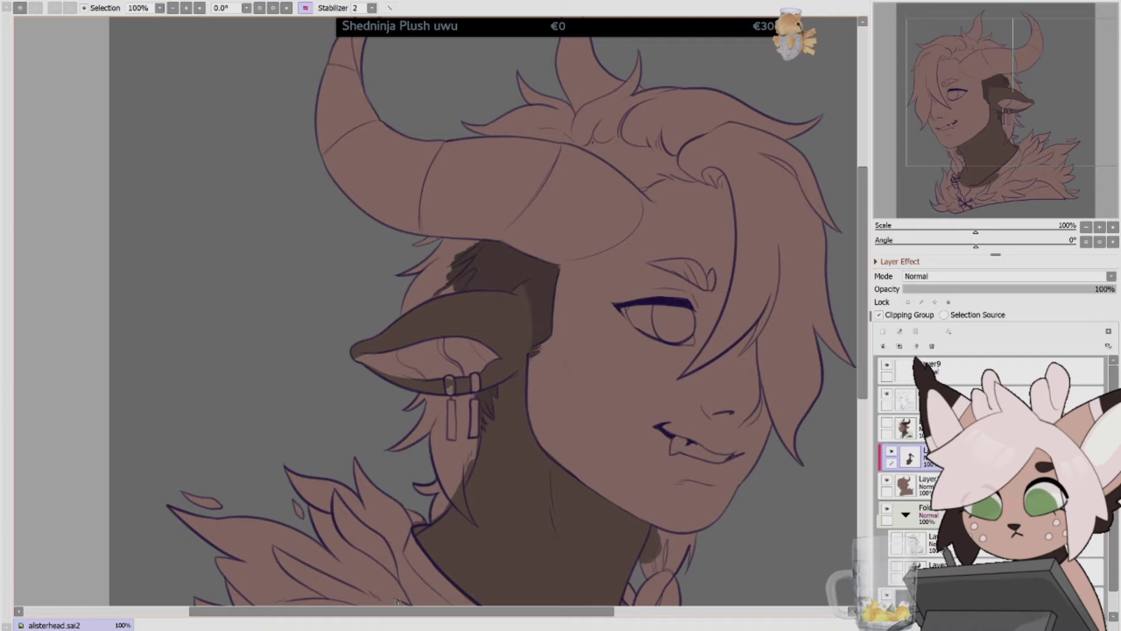
pyautogui.moveTo(398, 601)
pyautogui.mouseDown()
pyautogui.moveTo(276, 225)
pyautogui.moveTo(310, 206)
pyautogui.moveTo(268, 261)
pyautogui.moveTo(339, 212)
pyautogui.moveTo(326, 241)
pyautogui.moveTo(339, 208)
pyautogui.moveTo(371, 185)
pyautogui.moveTo(274, 255)
pyautogui.moveTo(342, 222)
pyautogui.mouseUp()
pyautogui.press('Delete')
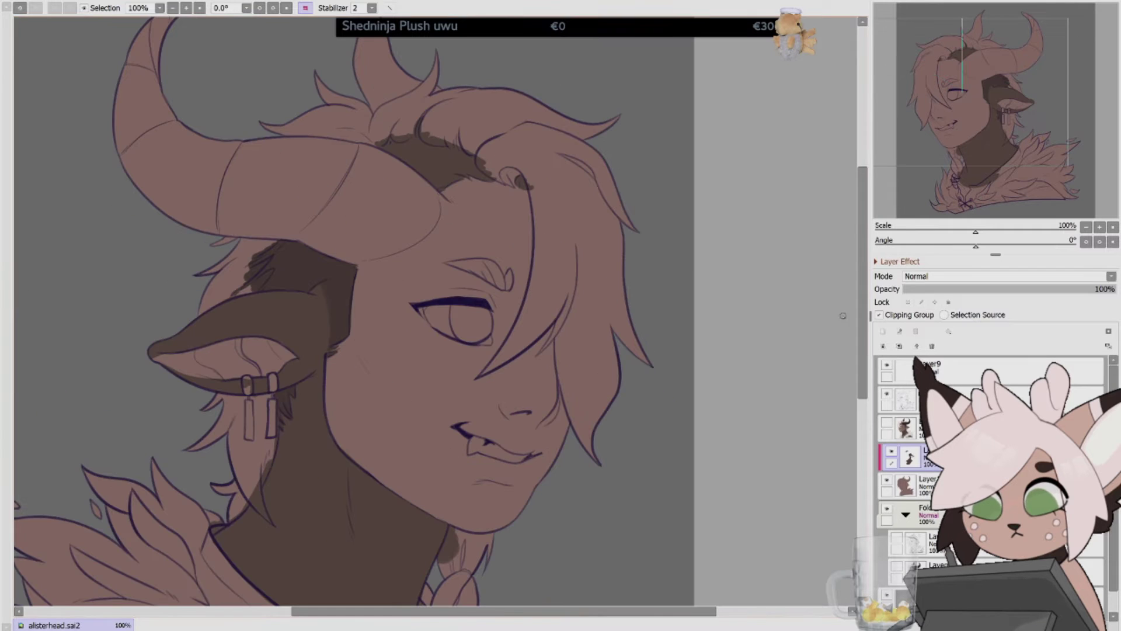
pyautogui.moveTo(421, 116); pyautogui.dragTo(414, 134)
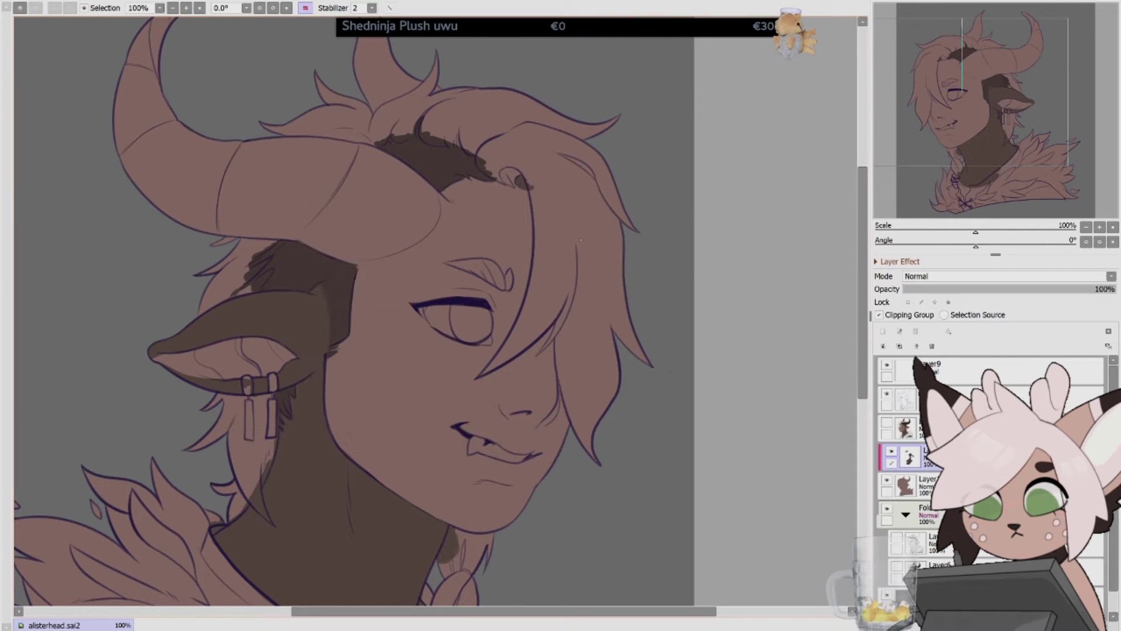
pyautogui.press('h')
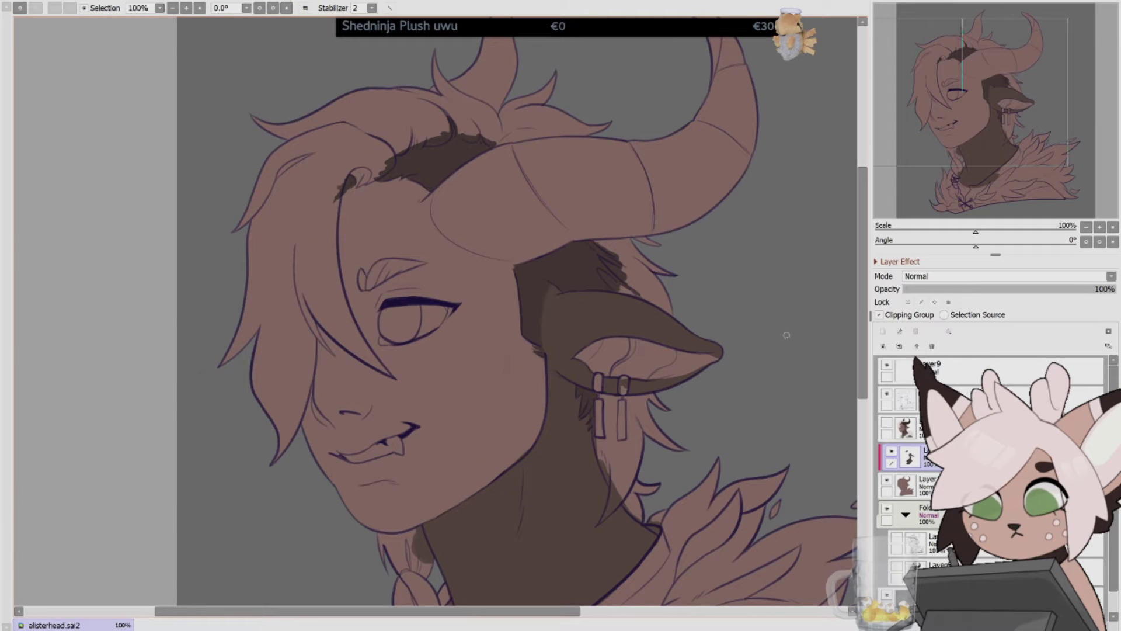
pyautogui.press('h')
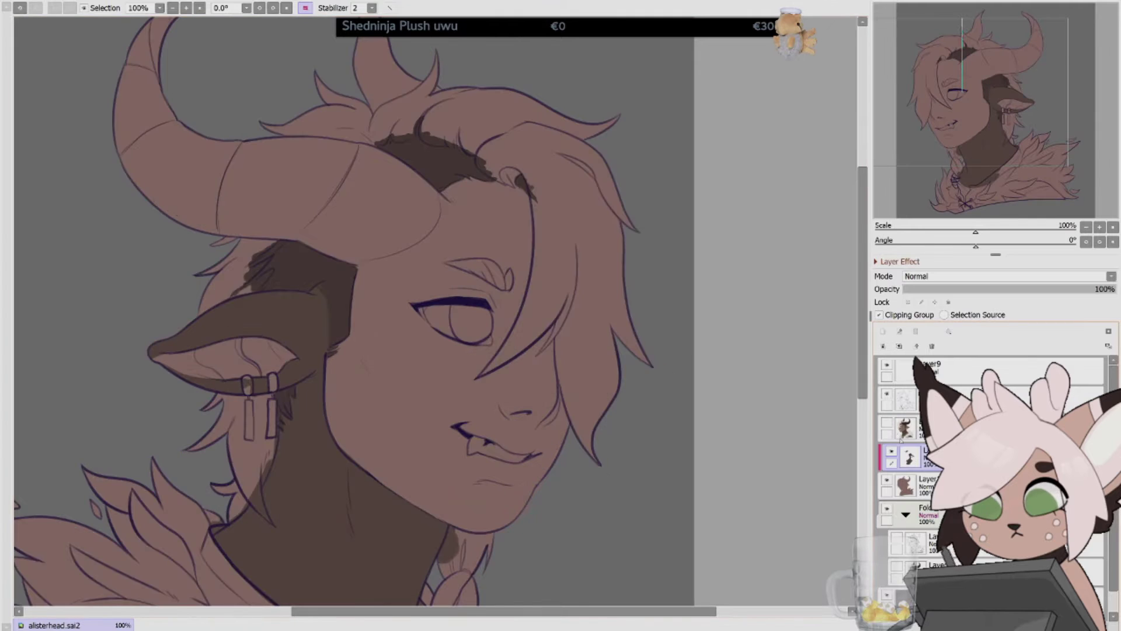
pyautogui.press('h')
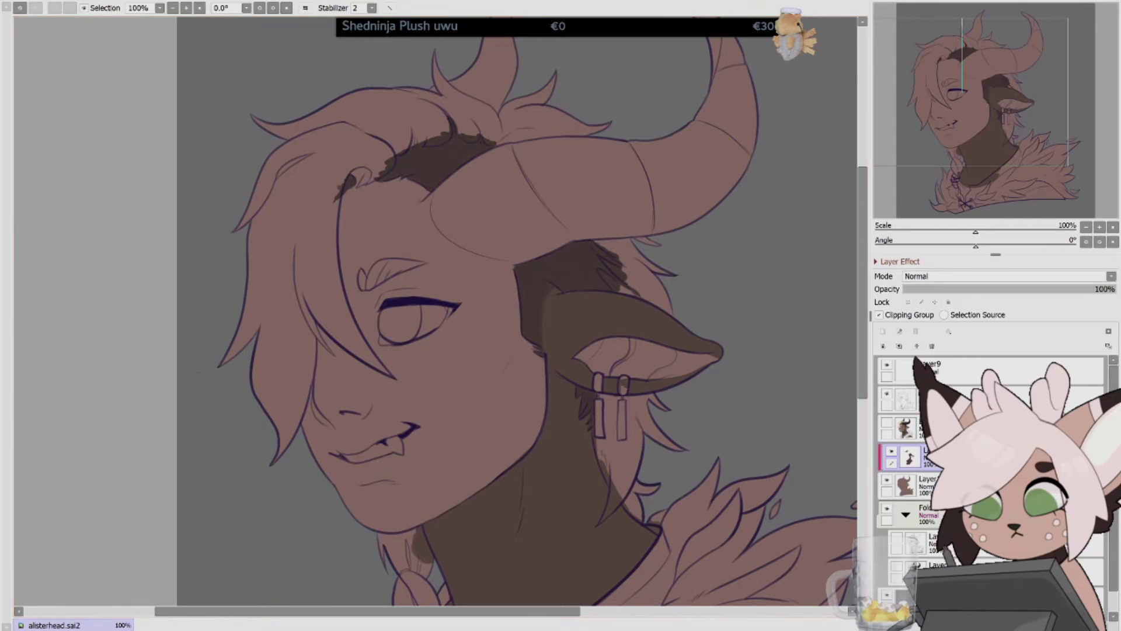
# Paint the visible eyebrow cream white within its outline.
pyautogui.press('h')
pyautogui.press('h')
pyautogui.press('h')
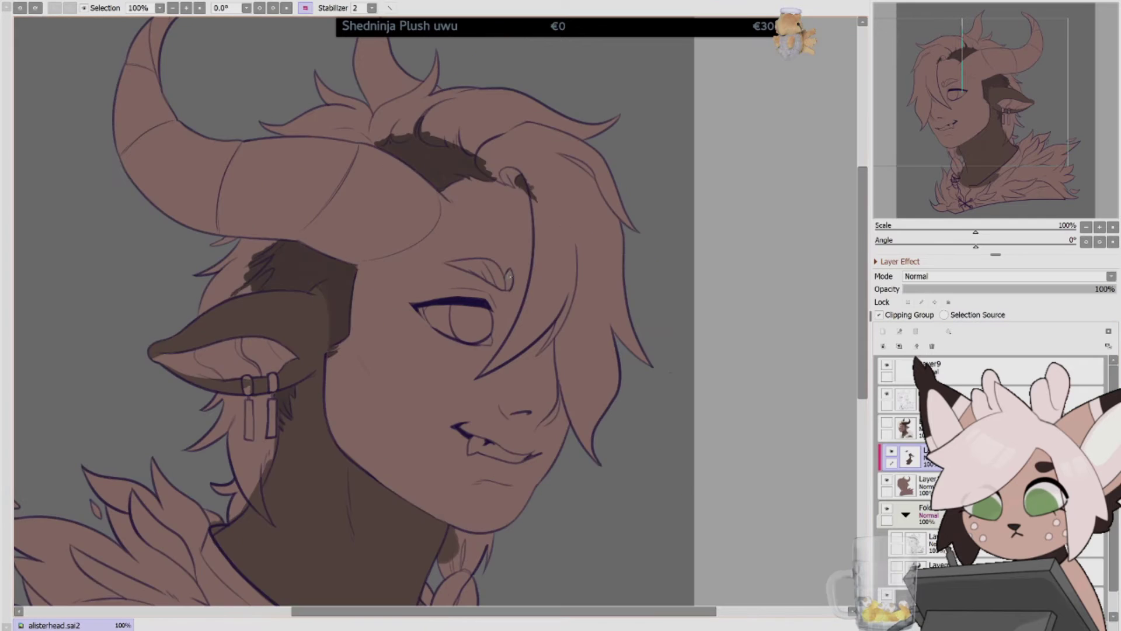
pyautogui.press('h')
pyautogui.click(259, 7)
pyautogui.moveTo(386, 310)
pyautogui.mouseDown()
pyautogui.moveTo(383, 363)
pyautogui.moveTo(391, 312)
pyautogui.mouseUp()
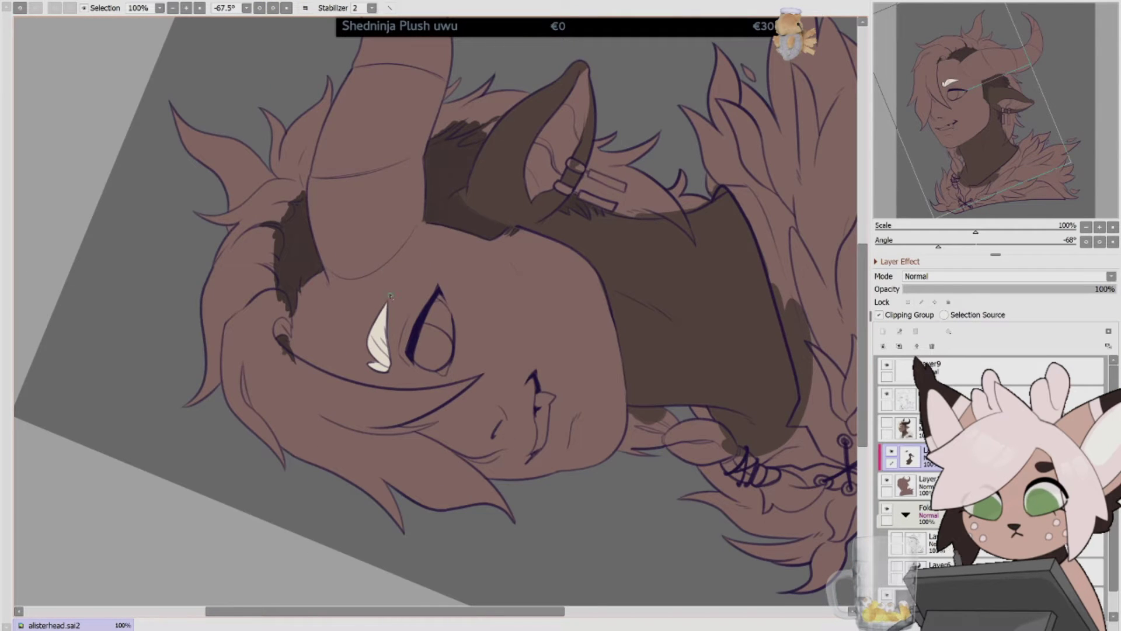
# Fill the long fringe locks hanging over the face with cream white, following the line art.
pyautogui.press('Home')
pyautogui.moveTo(346, 175)
pyautogui.mouseDown()
pyautogui.moveTo(321, 345)
pyautogui.moveTo(272, 467)
pyautogui.moveTo(251, 117)
pyautogui.mouseUp()
pyautogui.press('h')
pyautogui.press('h')
pyautogui.moveTo(403, 93); pyautogui.dragTo(354, 178)
pyautogui.press('h')
pyautogui.moveTo(502, 153); pyautogui.dragTo(479, 178)
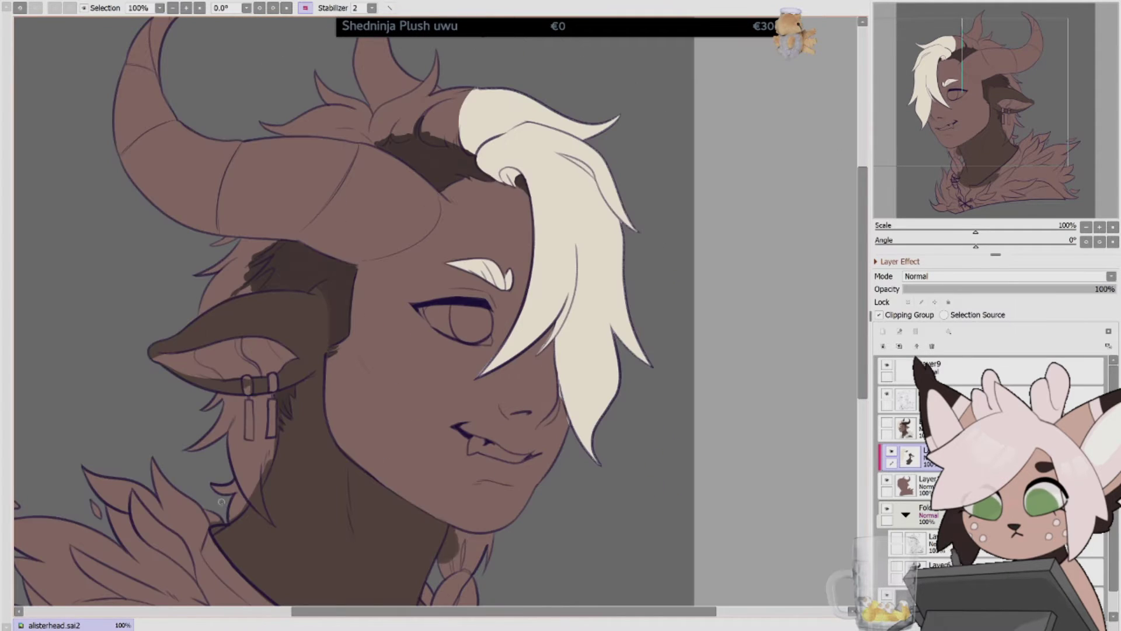
pyautogui.moveTo(558, 381); pyautogui.dragTo(573, 430)
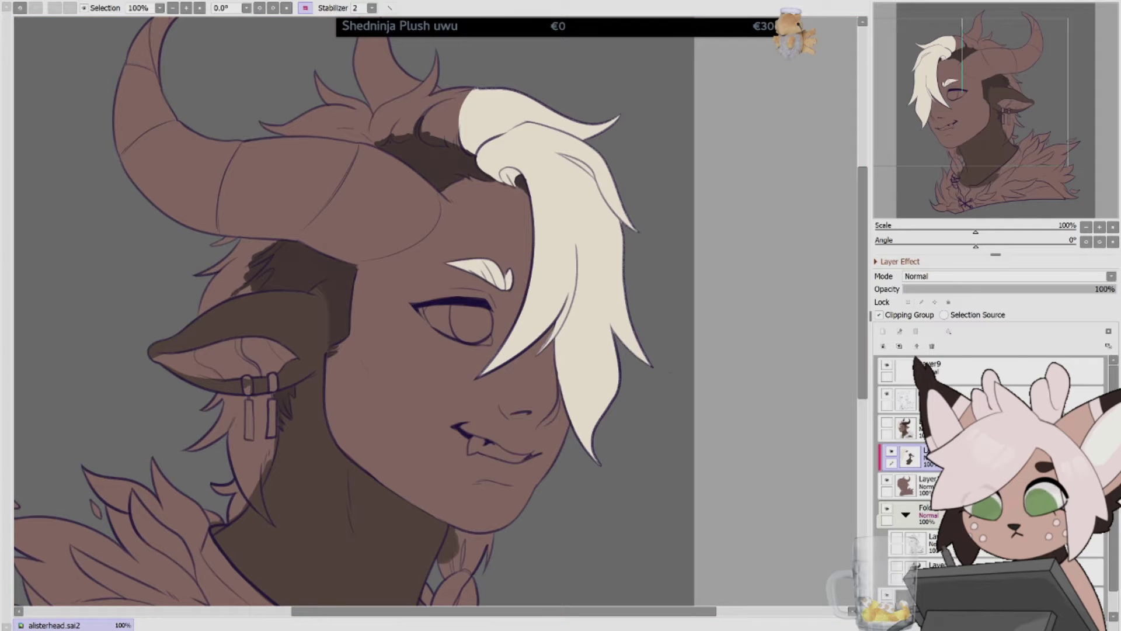
# Extend the cream white over the hair on top of the head, up to the base of the far horn.
pyautogui.press('h')
pyautogui.moveTo(565, 283)
pyautogui.mouseDown()
pyautogui.moveTo(251, 278)
pyautogui.moveTo(269, 287)
pyautogui.moveTo(264, 308)
pyautogui.mouseUp()
pyautogui.moveTo(254, 261)
pyautogui.mouseDown()
pyautogui.moveTo(264, 296)
pyautogui.moveTo(219, 301)
pyautogui.mouseUp()
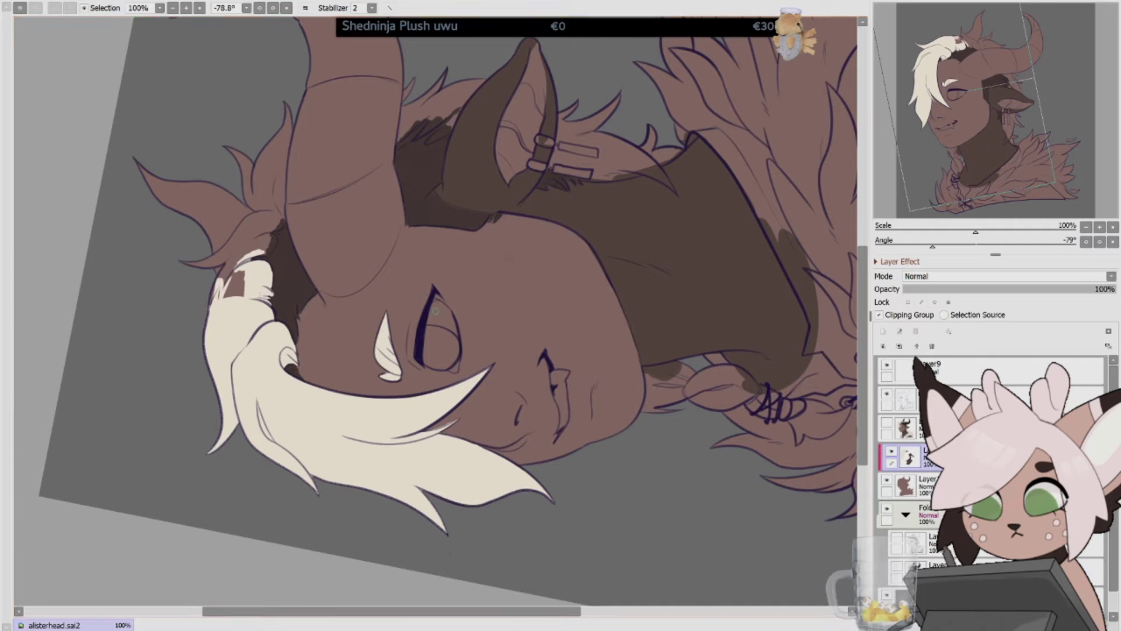
pyautogui.moveTo(251, 201); pyautogui.dragTo(186, 303)
pyautogui.moveTo(277, 234); pyautogui.dragTo(247, 252)
pyautogui.moveTo(252, 251)
pyautogui.mouseDown()
pyautogui.moveTo(632, 243)
pyautogui.moveTo(633, 263)
pyautogui.moveTo(368, 129)
pyautogui.moveTo(251, 379)
pyautogui.mouseUp()
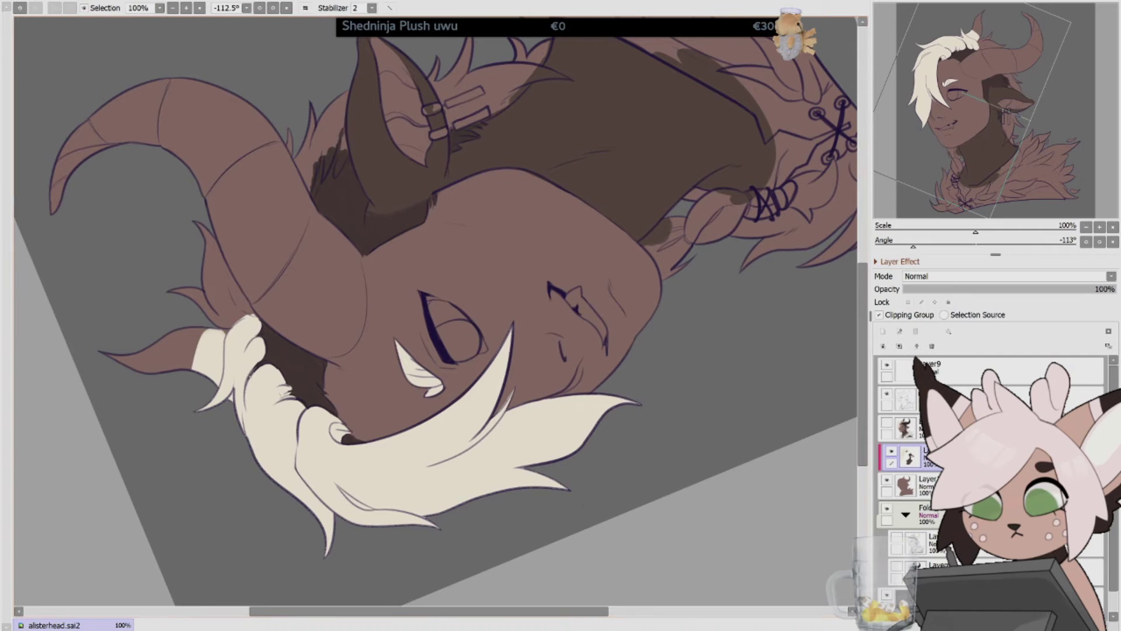
pyautogui.press('Delete')
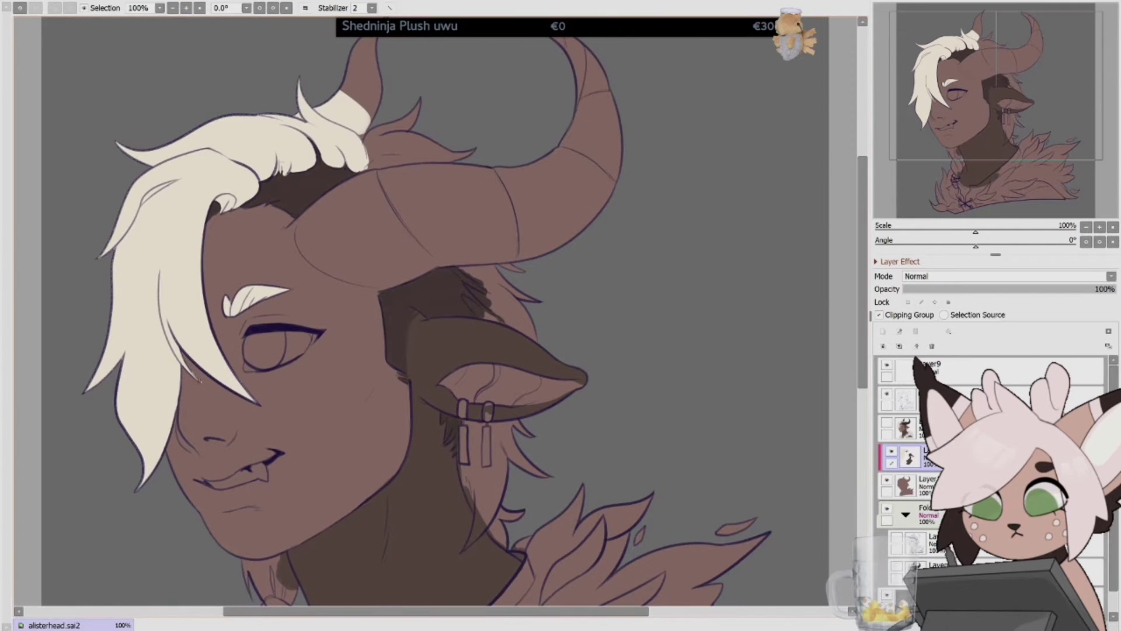
# Paint the hair behind the ear and the tip of the lock hanging beside the neck cream white.
pyautogui.click(305, 8)
pyautogui.moveTo(407, 376)
pyautogui.mouseDown()
pyautogui.moveTo(485, 362)
pyautogui.moveTo(494, 421)
pyautogui.moveTo(519, 409)
pyautogui.moveTo(502, 403)
pyautogui.moveTo(517, 434)
pyautogui.mouseUp()
pyautogui.press('Delete')
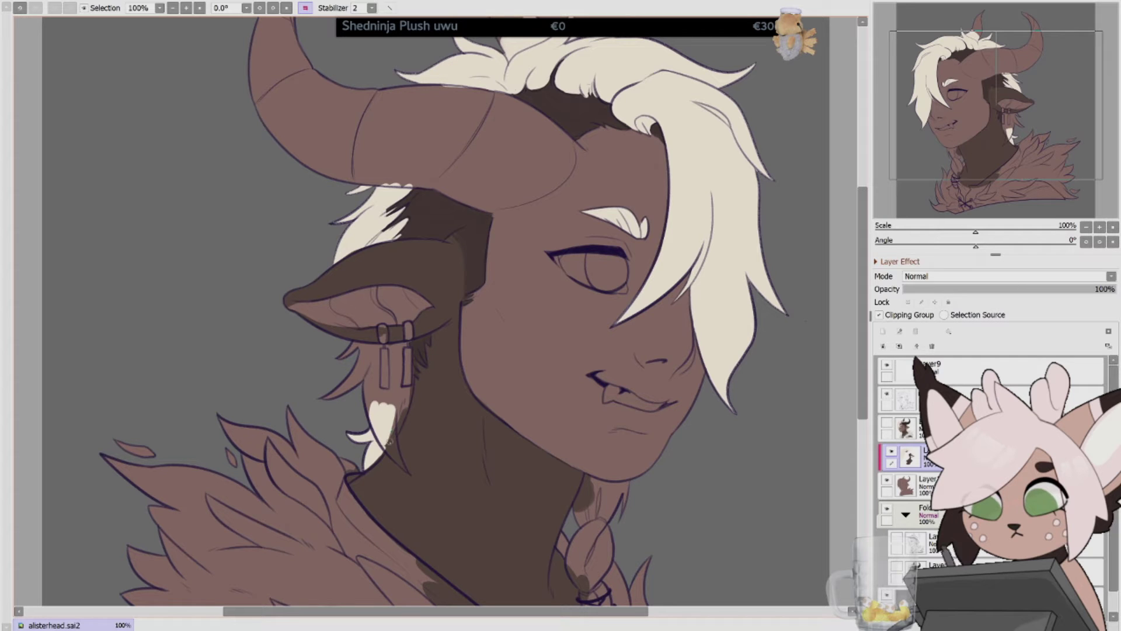
pyautogui.moveTo(394, 409)
pyautogui.mouseDown()
pyautogui.moveTo(391, 443)
pyautogui.moveTo(406, 470)
pyautogui.mouseUp()
pyautogui.moveTo(410, 378); pyautogui.dragTo(402, 429)
pyautogui.moveTo(362, 344); pyautogui.dragTo(340, 358)
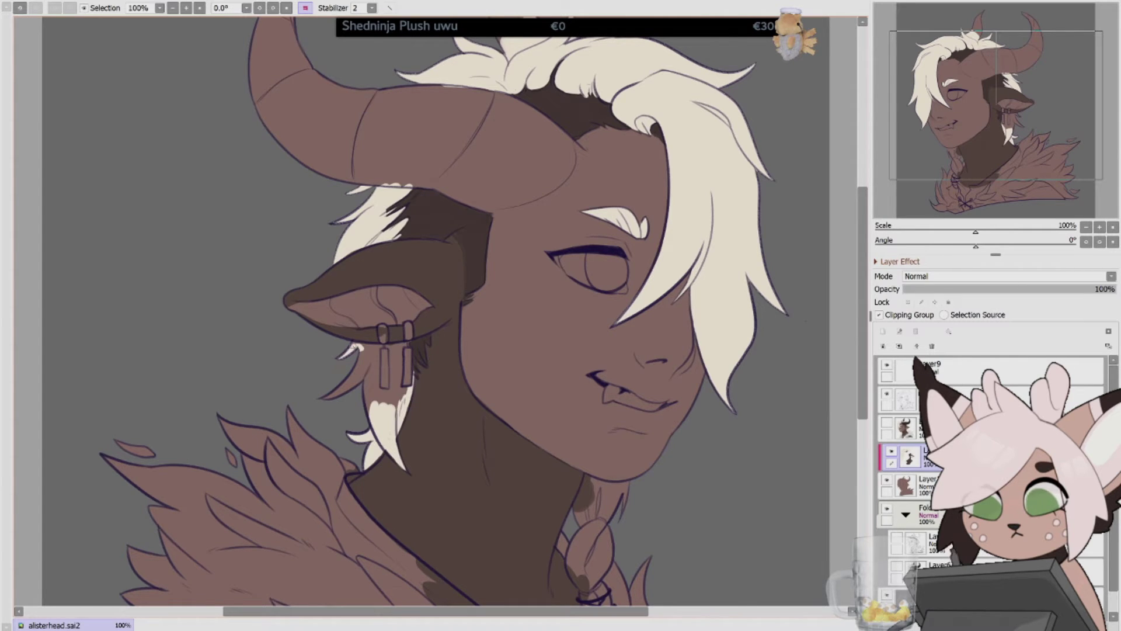
# Fill the remaining hair tufts below the ear and around the earrings with cream white and refine the strands above it.
pyautogui.press('h')
pyautogui.moveTo(514, 343)
pyautogui.mouseDown()
pyautogui.moveTo(488, 350)
pyautogui.moveTo(458, 393)
pyautogui.mouseUp()
pyautogui.press('h')
pyautogui.moveTo(426, 346)
pyautogui.mouseDown()
pyautogui.moveTo(414, 365)
pyautogui.moveTo(416, 356)
pyautogui.mouseUp()
pyautogui.moveTo(432, 332)
pyautogui.mouseDown()
pyautogui.moveTo(416, 373)
pyautogui.moveTo(369, 356)
pyautogui.moveTo(397, 406)
pyautogui.mouseUp()
pyautogui.moveTo(406, 367)
pyautogui.mouseDown()
pyautogui.moveTo(386, 441)
pyautogui.moveTo(327, 408)
pyautogui.mouseUp()
pyautogui.moveTo(397, 346); pyautogui.dragTo(356, 354)
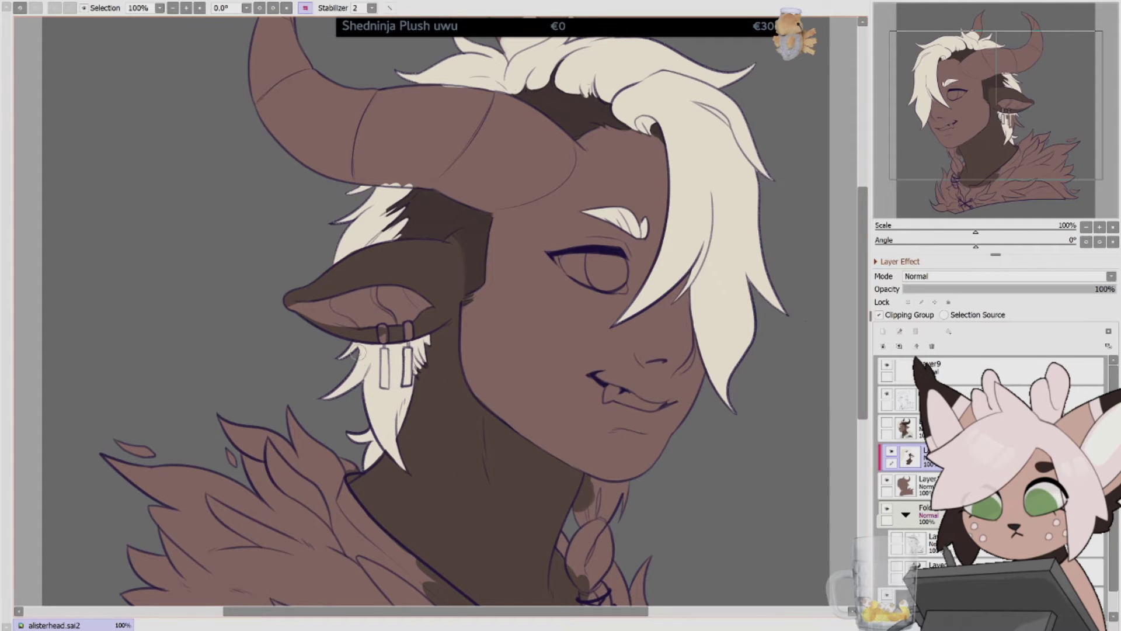
pyautogui.moveTo(398, 198); pyautogui.dragTo(387, 215)
pyautogui.moveTo(403, 213); pyautogui.dragTo(382, 231)
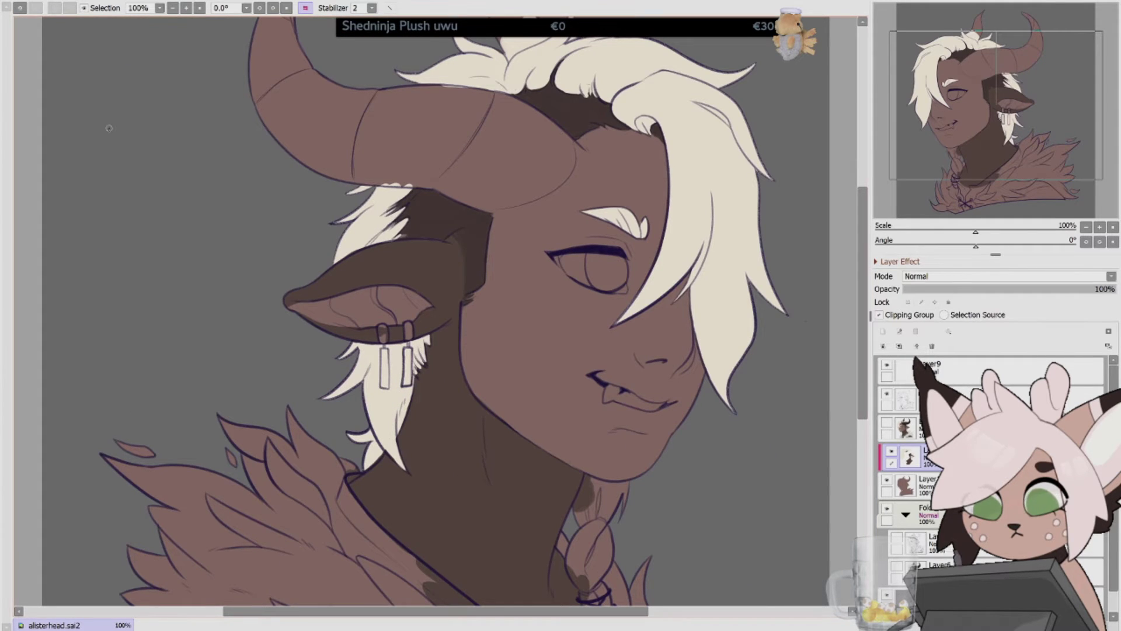
# Paint the teeth and the fang in the open mouth cream white.
pyautogui.click(19, 8)
pyautogui.press('h')
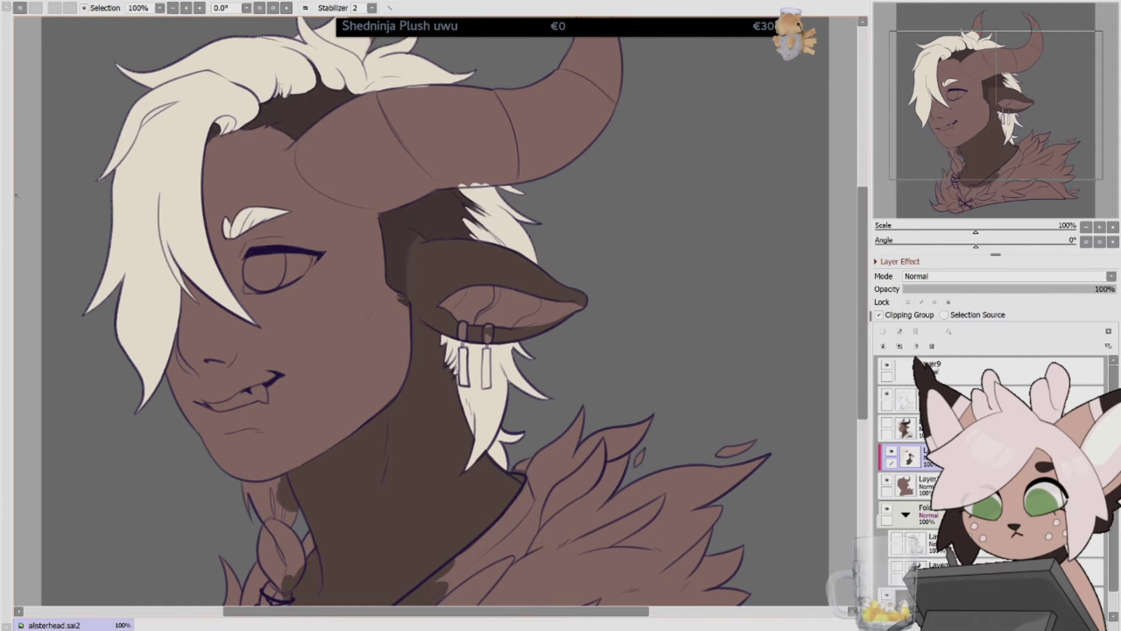
pyautogui.moveTo(208, 404); pyautogui.dragTo(266, 389)
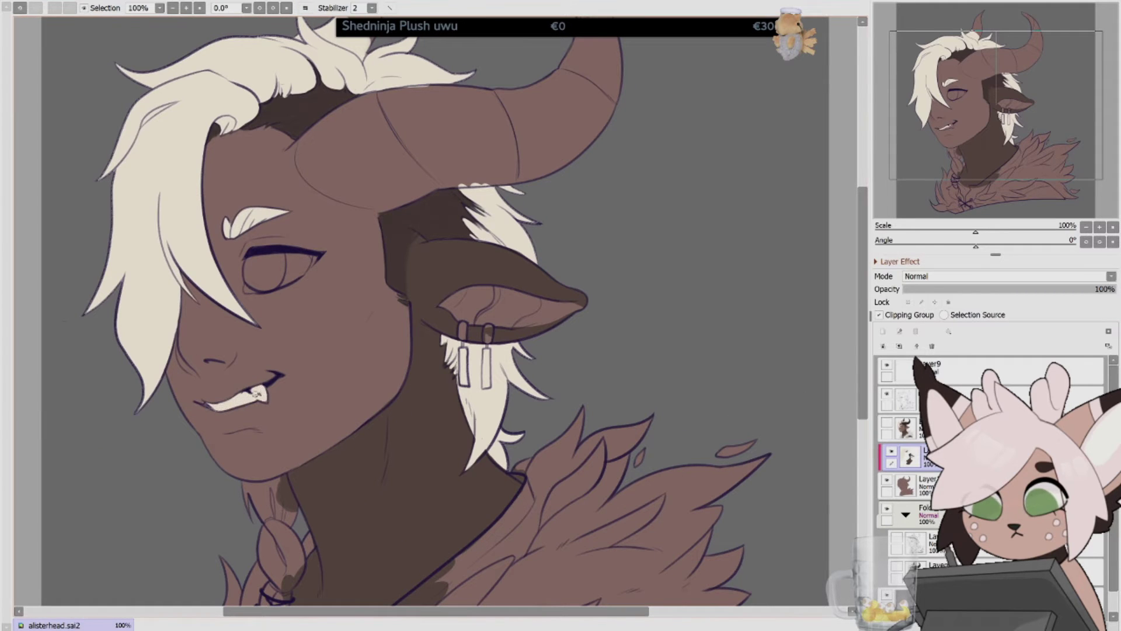
pyautogui.press('h')
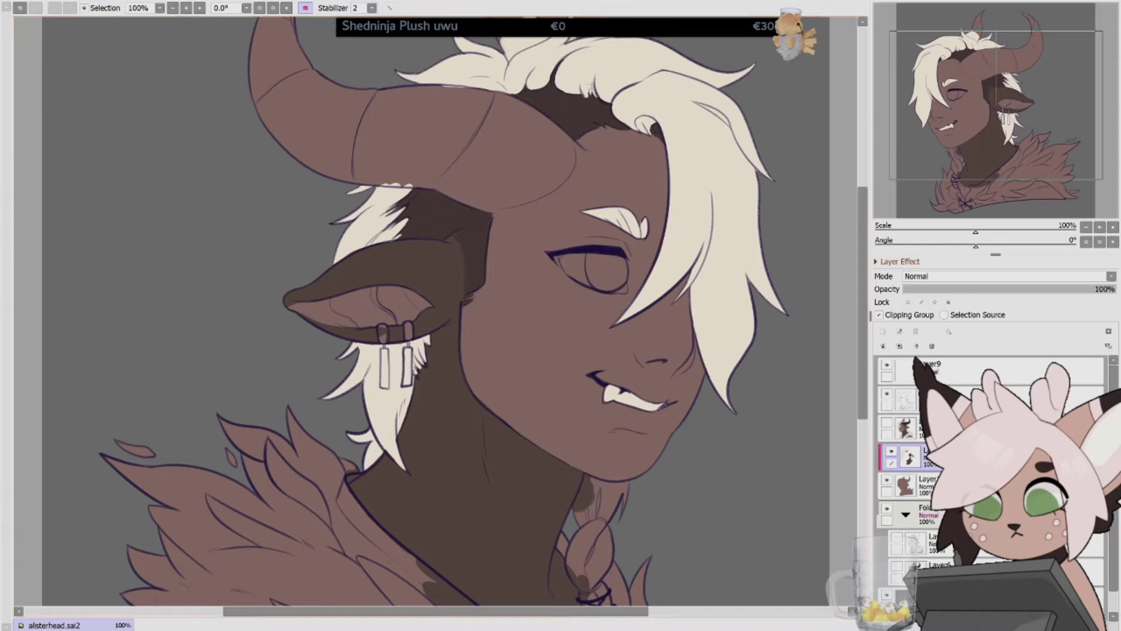
# Mask the far horn with a selection and fill it with blackish brown on the clipped colour layer.
pyautogui.scroll(5, 435, 309)
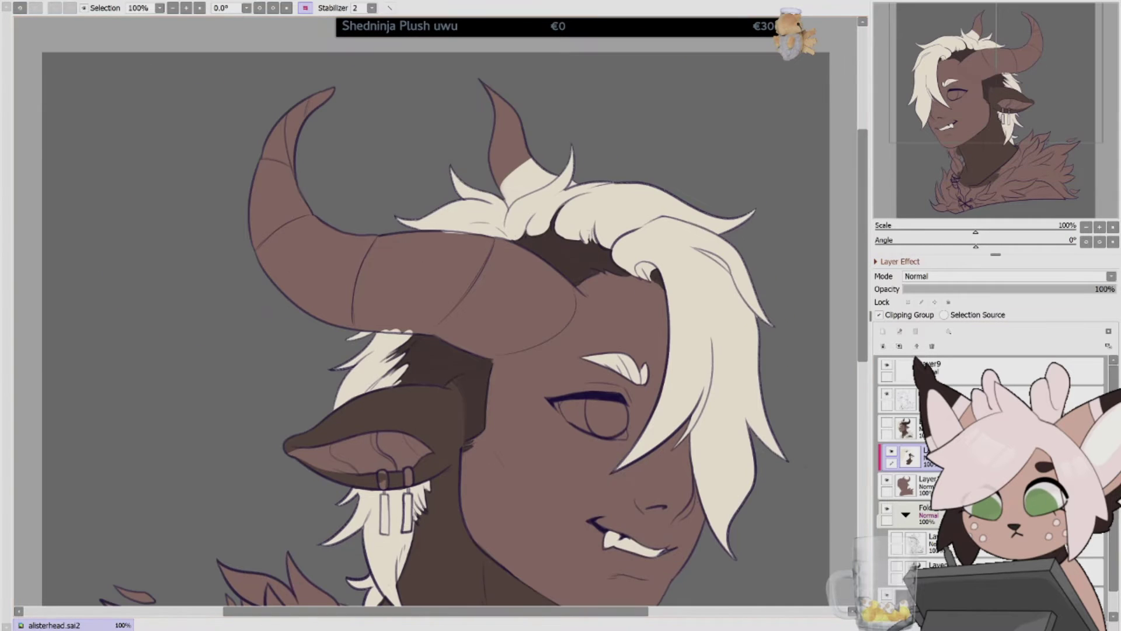
pyautogui.press('h')
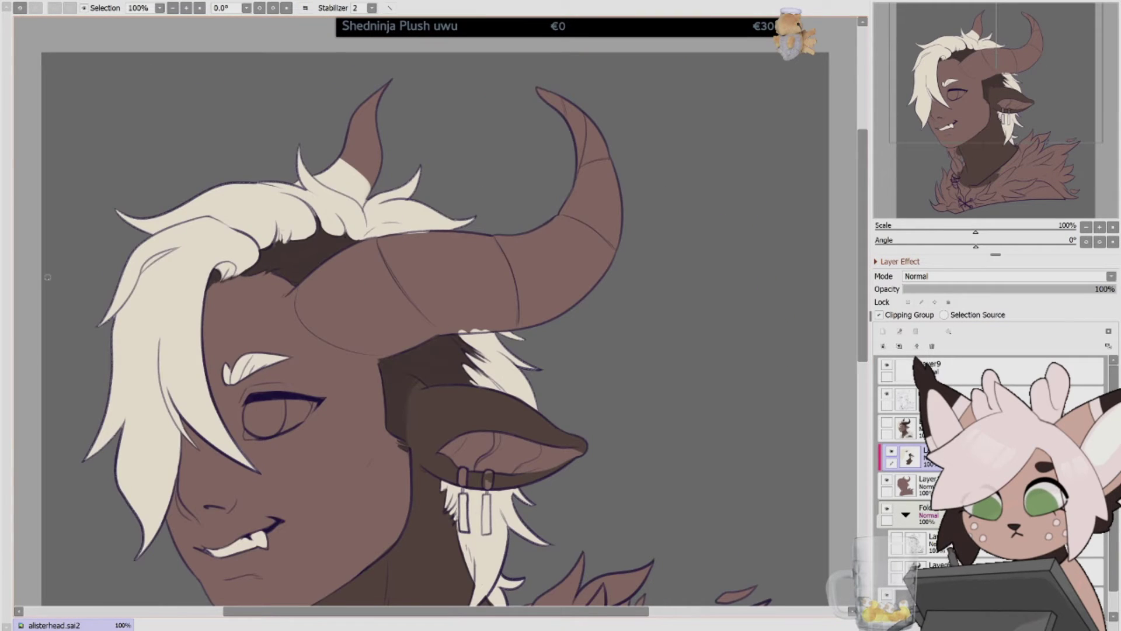
pyautogui.scroll(-6, 227, 339)
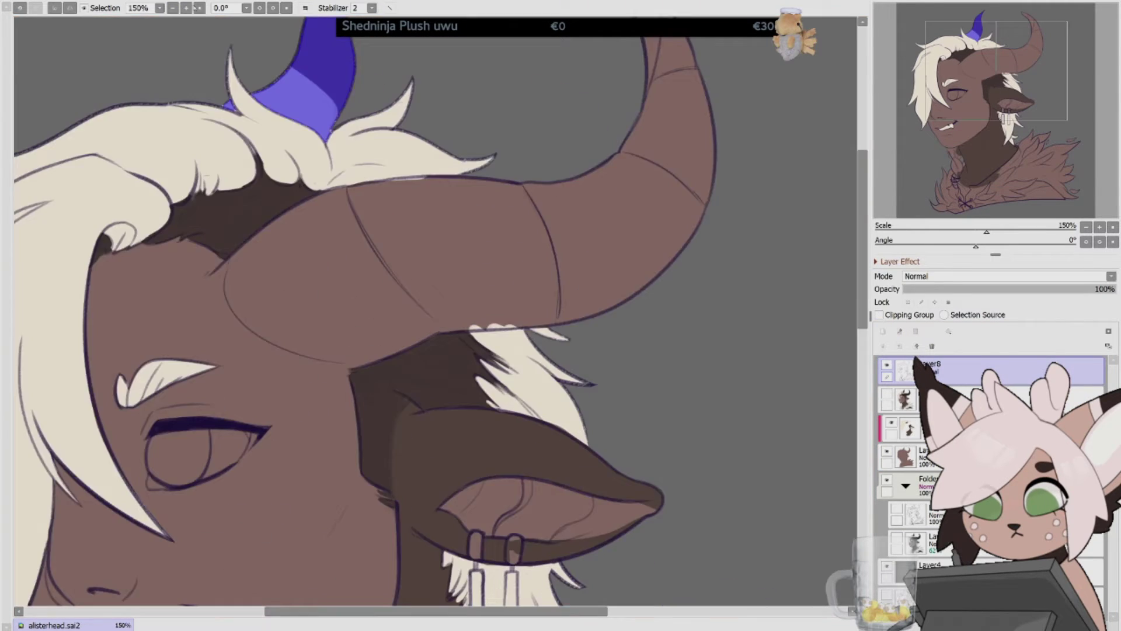
pyautogui.scroll(7, 435, 310)
pyautogui.moveTo(357, 175); pyautogui.dragTo(327, 292)
pyautogui.click(906, 429)
pyautogui.press('Delete')
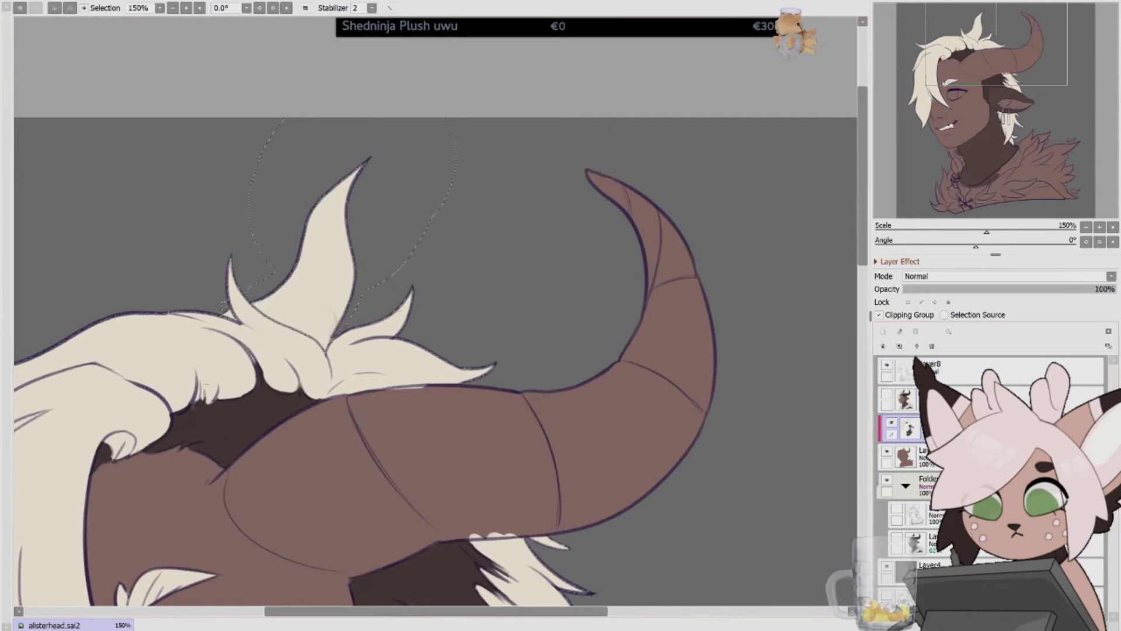
pyautogui.press('h')
pyautogui.hotkey('ctrl', '-')
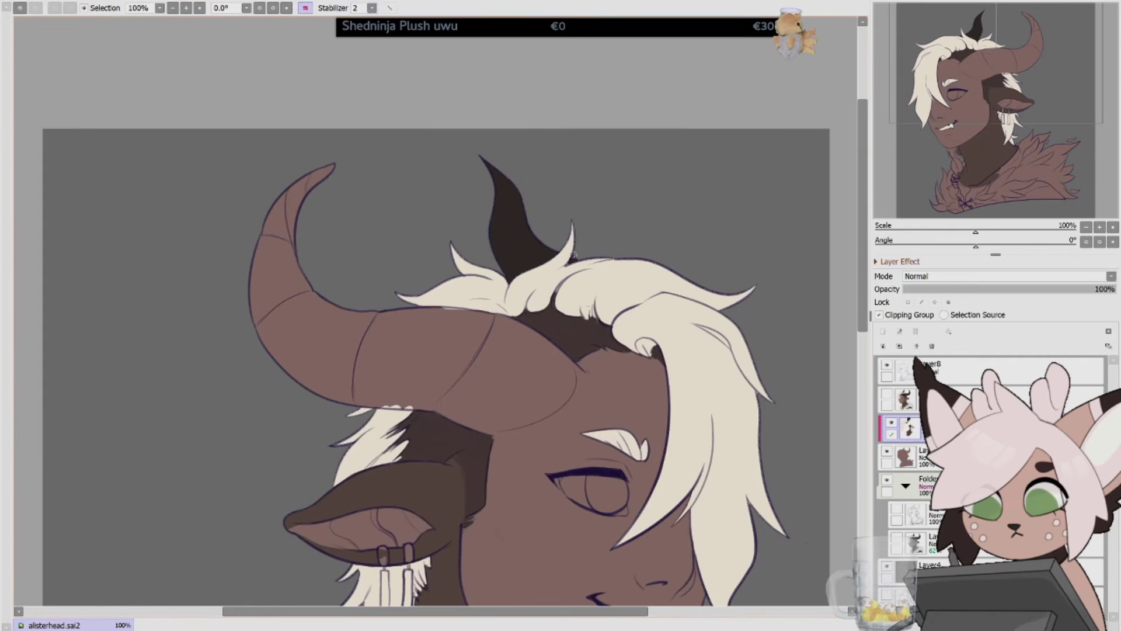
# Select the large near horn with a painted mask and fill it with the same blackish brown.
pyautogui.press('h')
pyautogui.scroll(-1, 435, 344)
pyautogui.moveTo(510, 364); pyautogui.dragTo(374, 387)
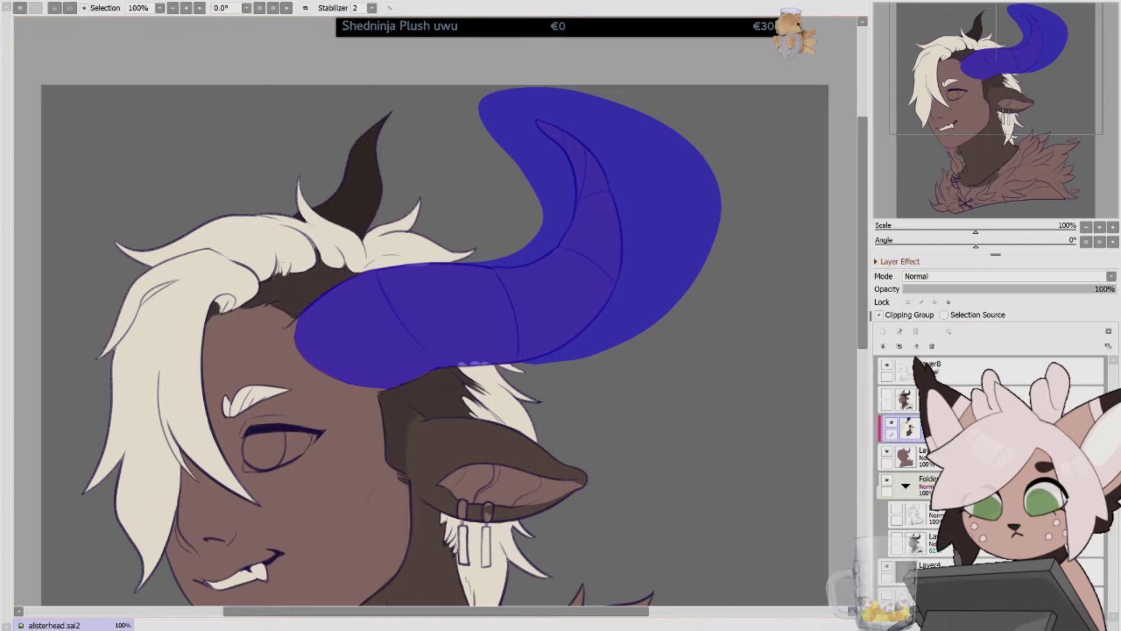
pyautogui.press('h')
pyautogui.press('Delete')
pyautogui.press('Delete')
pyautogui.press('Delete')
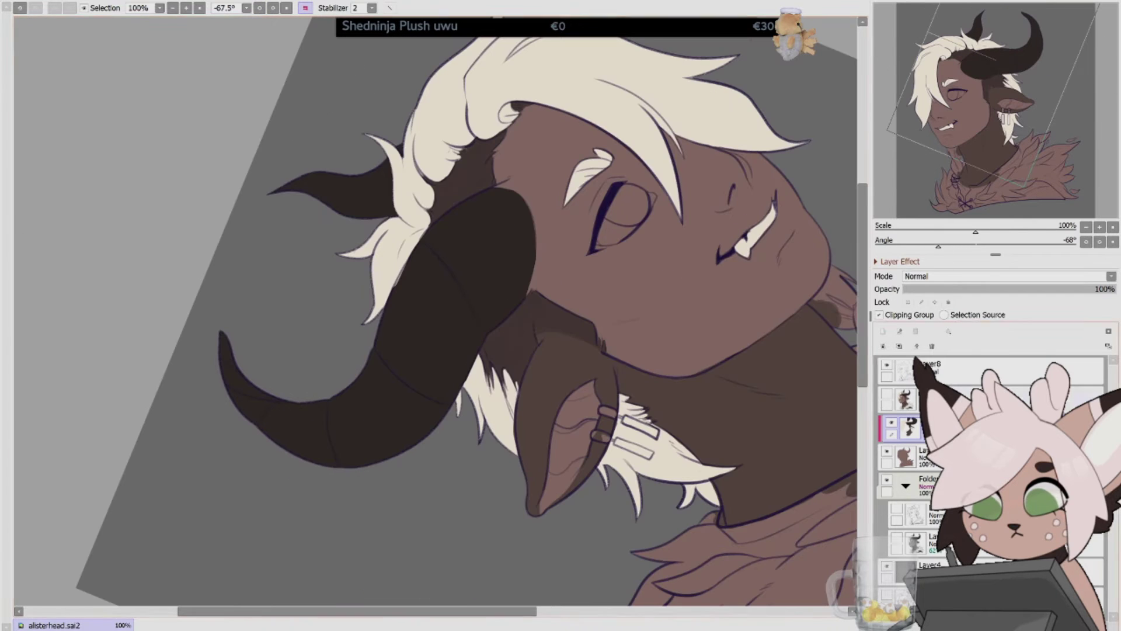
# Recolour the line art layer from the horns to the bust dark blackish brown.
pyautogui.click(934, 371)
pyautogui.moveTo(938, 246); pyautogui.dragTo(1026, 246)
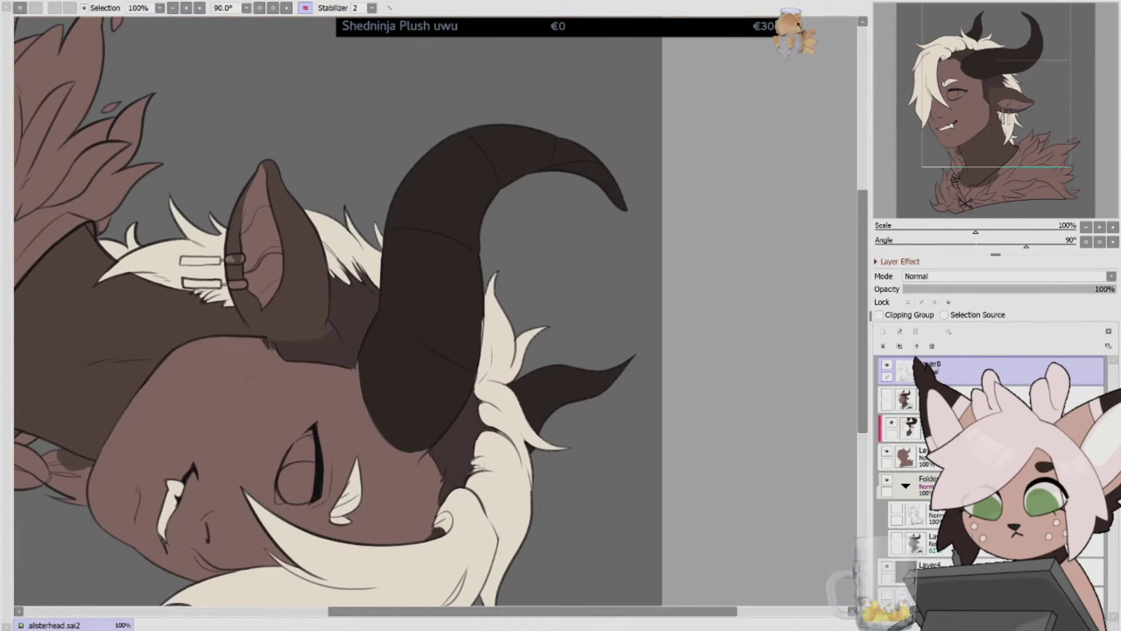
pyautogui.keyDown('ctrl'); pyautogui.keyDown('shift'); pyautogui.click(470, 380); pyautogui.keyUp('shift'); pyautogui.keyUp('ctrl')
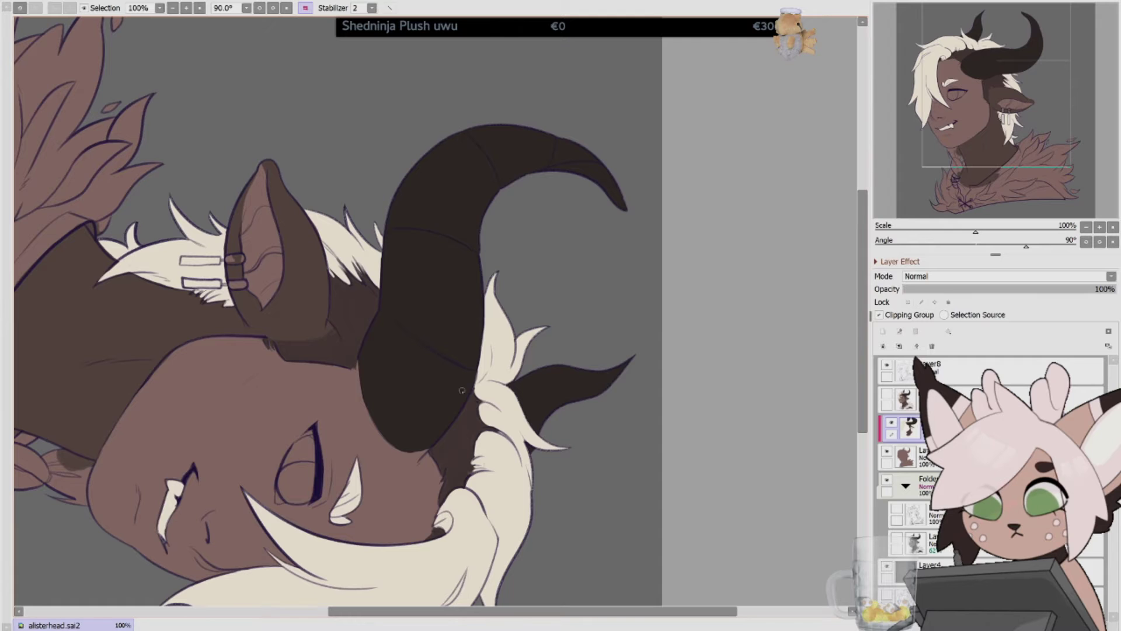
pyautogui.press('-')
pyautogui.press('Home')
pyautogui.keyDown('ctrl'); pyautogui.keyDown('shift'); pyautogui.click(462, 390); pyautogui.keyUp('shift'); pyautogui.keyUp('ctrl')
pyautogui.press('h')
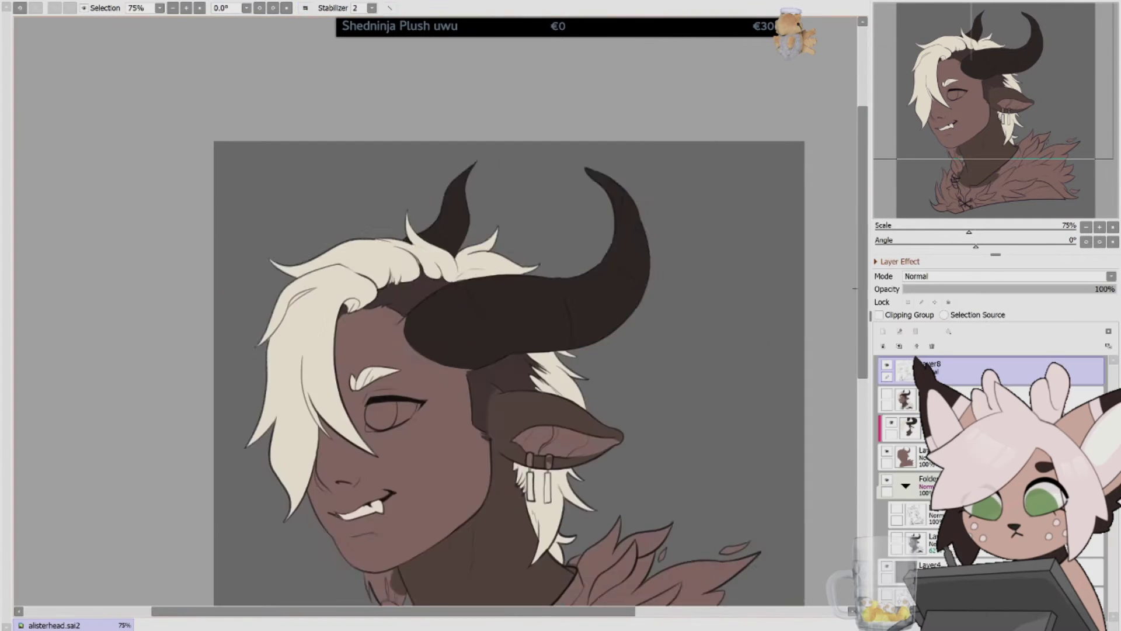
# Fill the iris and the fang with muted gold on the clipped colour layer and add red at the eye's corner.
pyautogui.scroll(-3, 510, 373)
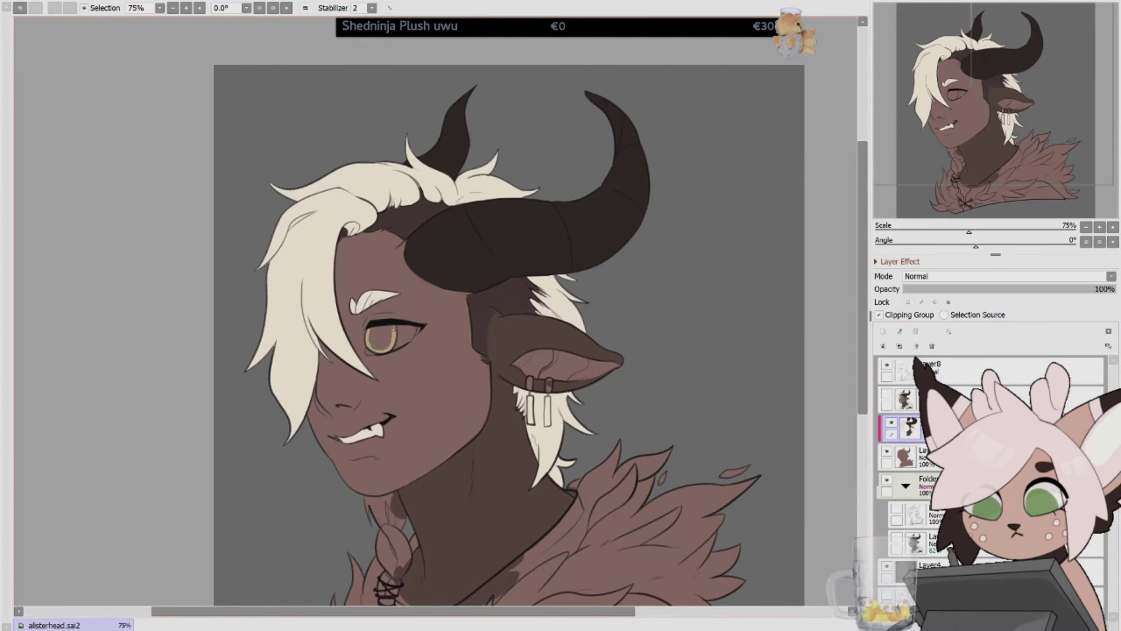
pyautogui.press('h')
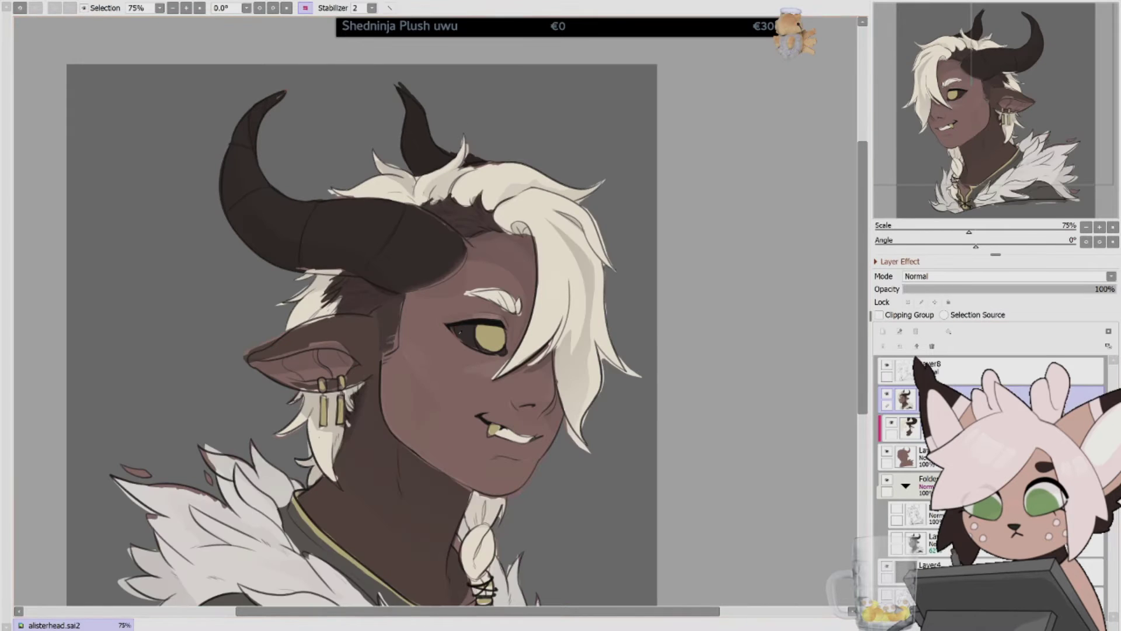
pyautogui.hotkey('ctrl', 'z')
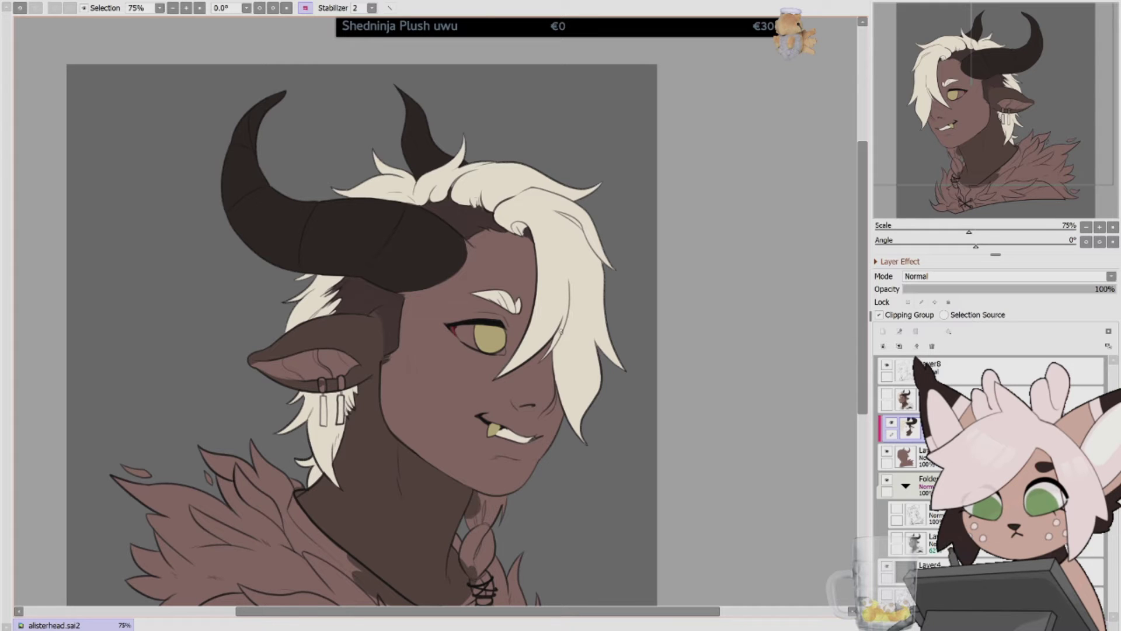
pyautogui.press('h')
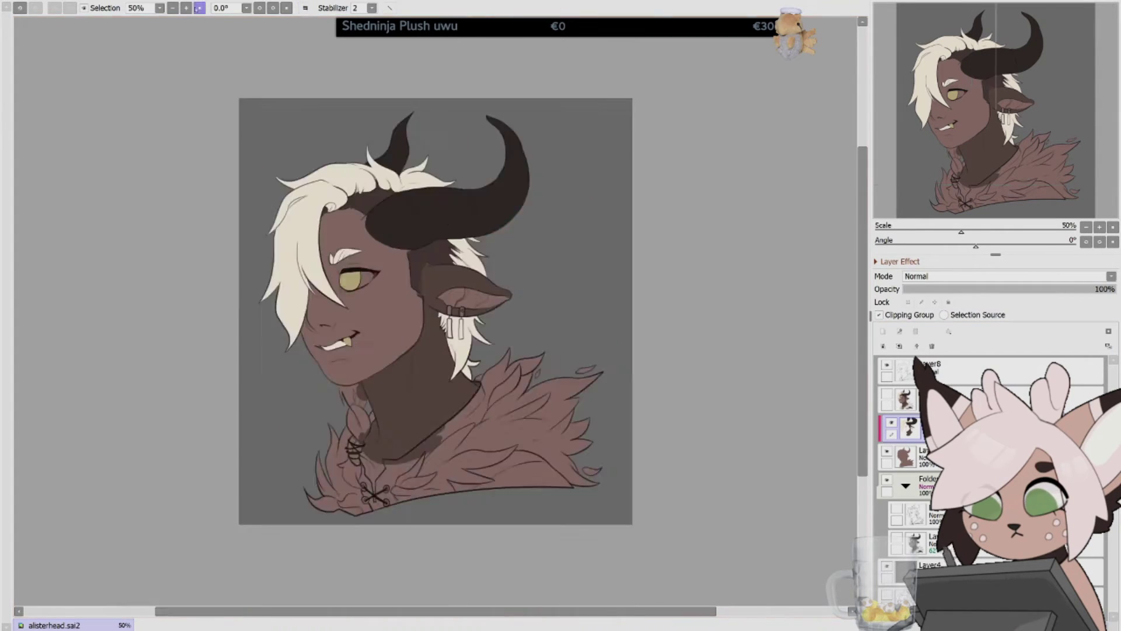
# Fill the white of the eye around the gold iris with blackish brown, leaving the red corner.
pyautogui.scroll(3, 586, 418)
pyautogui.press('h')
pyautogui.press('Delete')
pyautogui.press('Delete')
pyautogui.press('Delete')
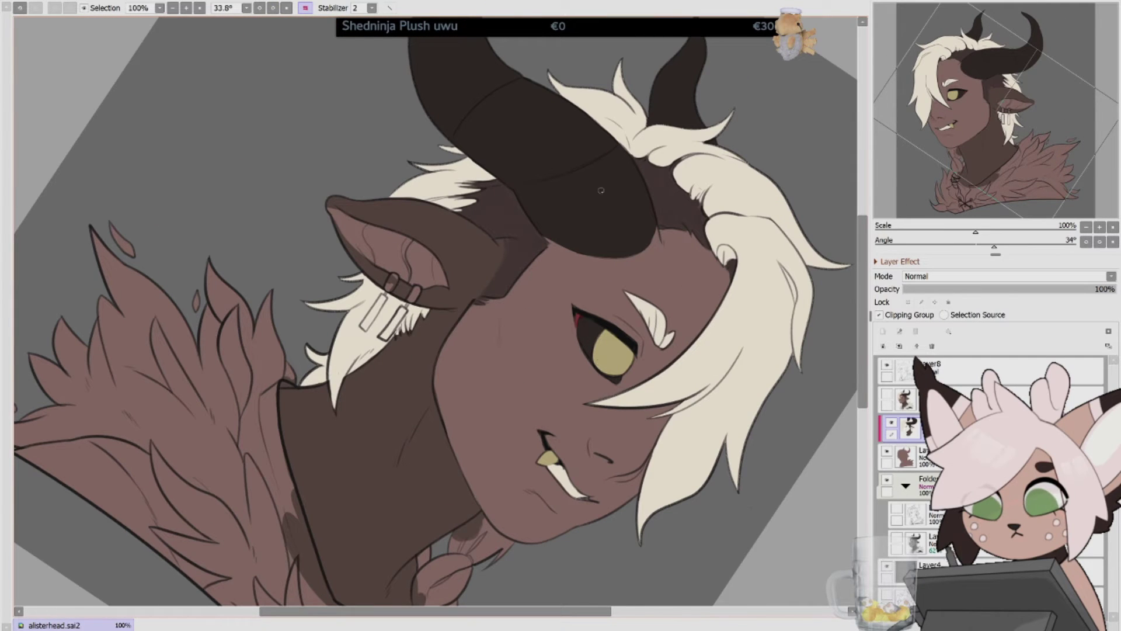
pyautogui.press('h')
pyautogui.click(287, 8)
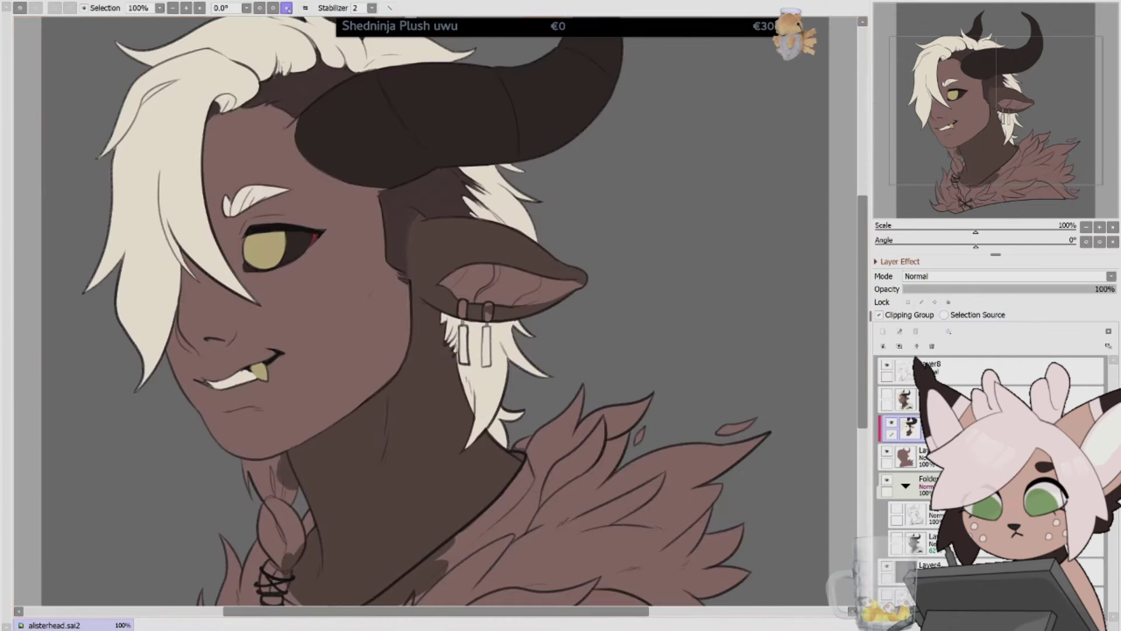
# Paint both earrings, including their clasps and hanging bars, muted gold.
pyautogui.moveTo(463, 300); pyautogui.dragTo(464, 316)
pyautogui.moveTo(488, 304); pyautogui.dragTo(464, 363)
pyautogui.moveTo(487, 327); pyautogui.dragTo(488, 366)
pyautogui.press('h')
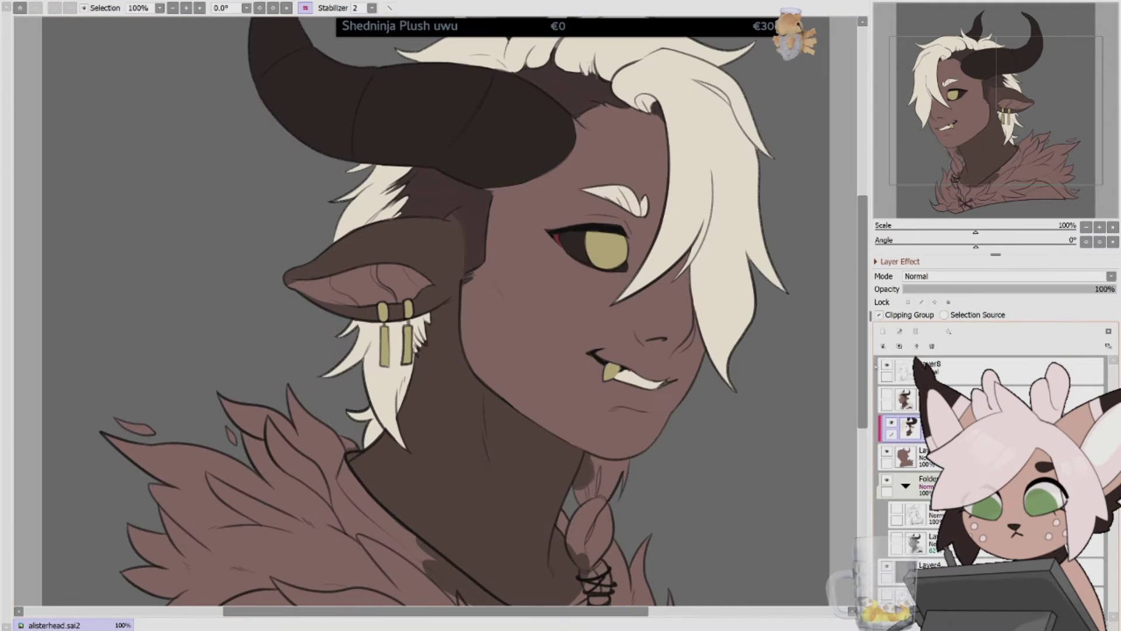
pyautogui.press('h')
# Paint the braid below the jaw cream white, from its loose upper strands down to the tip below the ties.
pyautogui.scroll(-3, 114, 165)
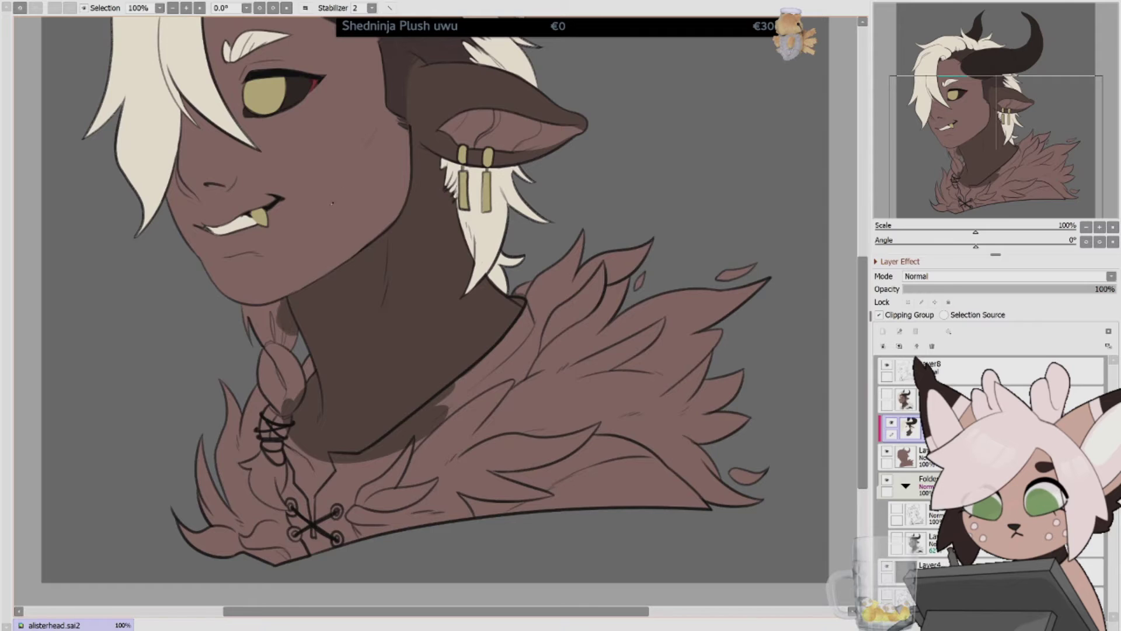
pyautogui.moveTo(245, 318); pyautogui.dragTo(298, 357)
pyautogui.moveTo(272, 297); pyautogui.dragTo(295, 324)
pyautogui.press('h')
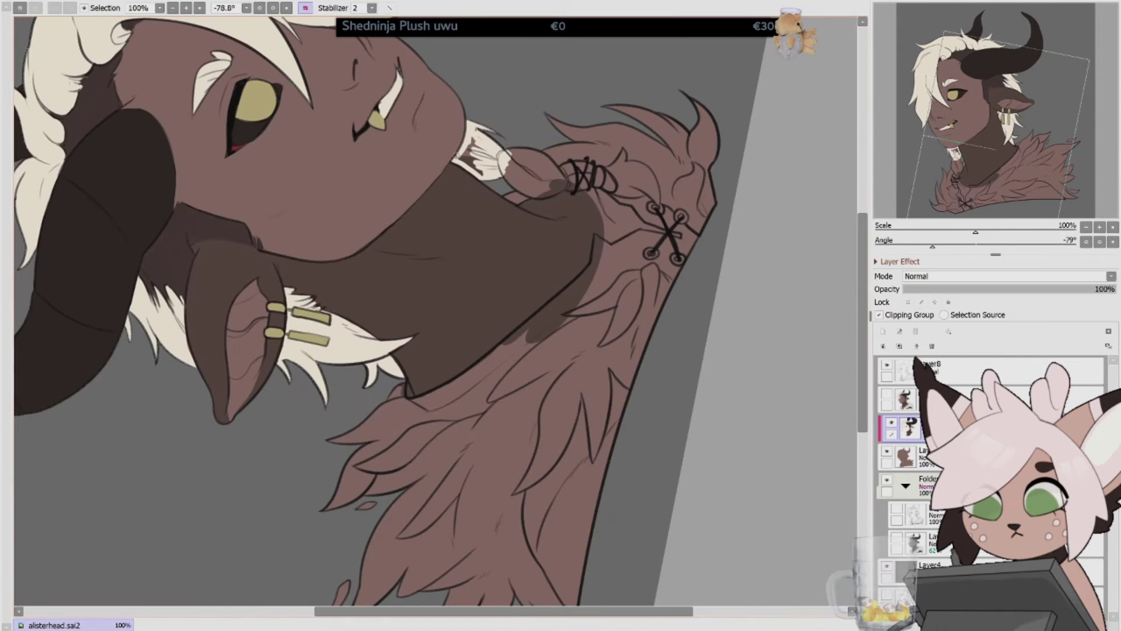
pyautogui.press('Home')
pyautogui.moveTo(602, 350); pyautogui.dragTo(608, 403)
pyautogui.moveTo(584, 351)
pyautogui.mouseDown()
pyautogui.moveTo(577, 369)
pyautogui.moveTo(607, 435)
pyautogui.moveTo(587, 508)
pyautogui.mouseUp()
pyautogui.moveTo(590, 453)
pyautogui.mouseDown()
pyautogui.moveTo(619, 502)
pyautogui.moveTo(607, 479)
pyautogui.moveTo(608, 504)
pyautogui.moveTo(620, 487)
pyautogui.mouseUp()
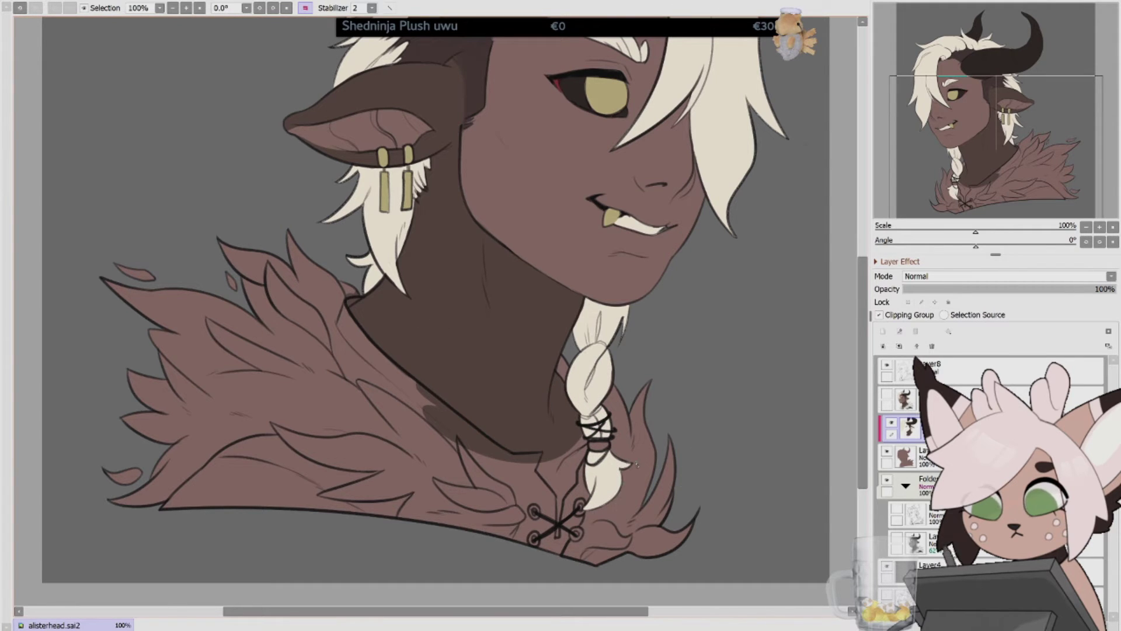
# Paint the bead on the braid muted gold and finish the cream white between the ties.
pyautogui.press('h')
pyautogui.press('h')
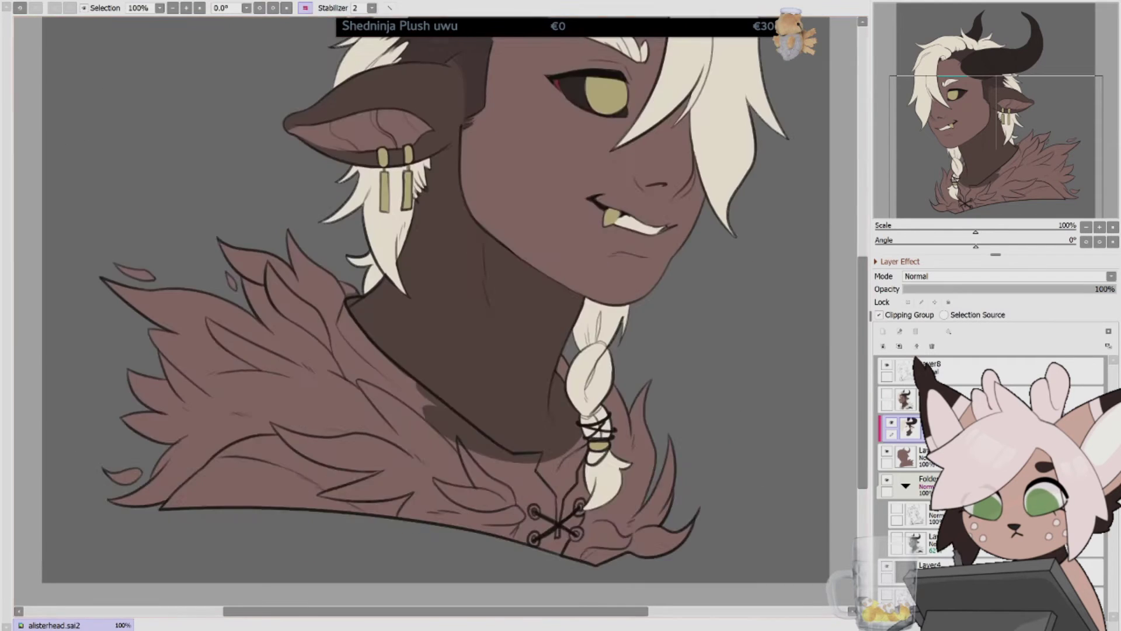
pyautogui.moveTo(607, 416); pyautogui.dragTo(351, 512)
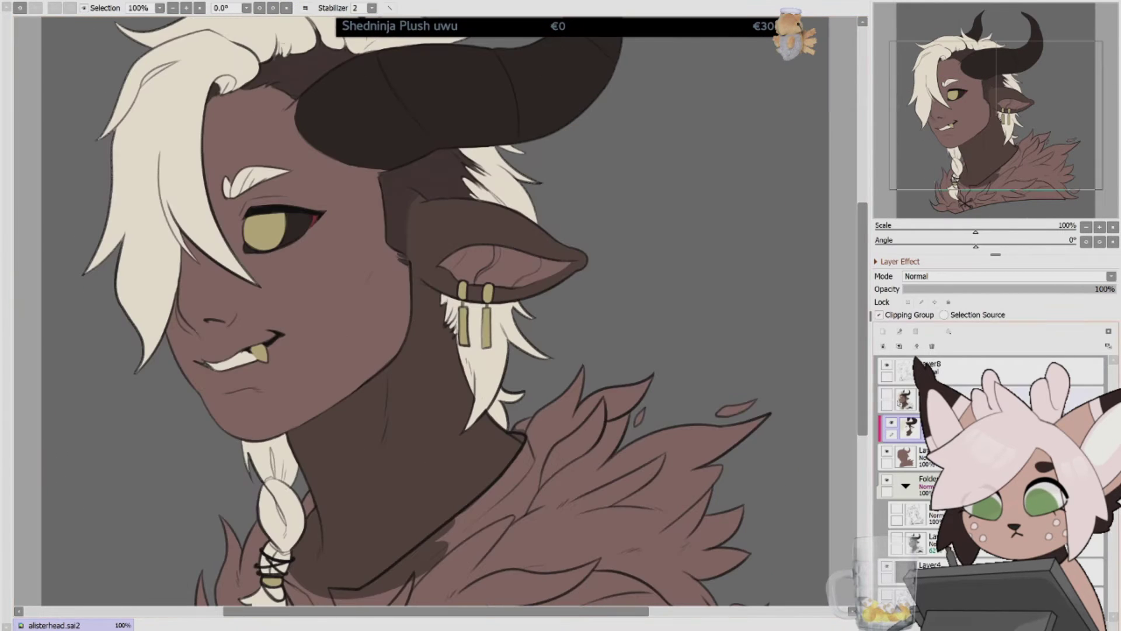
pyautogui.press('Escape')
pyautogui.press('h')
pyautogui.press('-')
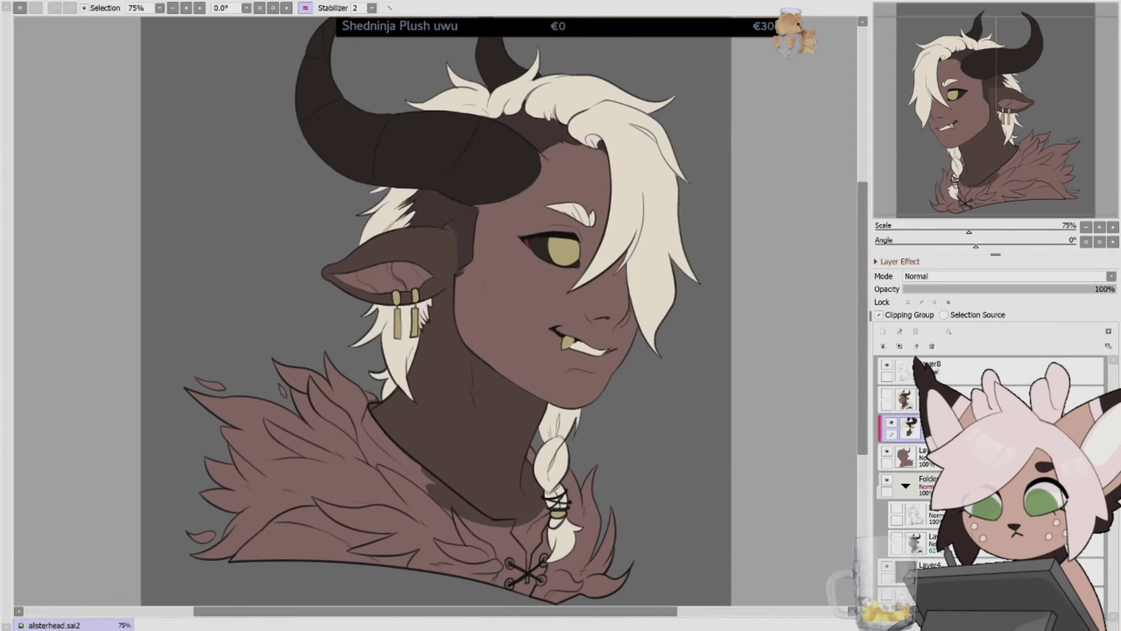
# Paint the fur collar and its loose tufts pale greyish white on a new clipped layer and merge it with the colour layer.
pyautogui.moveTo(275, 357); pyautogui.dragTo(500, 463)
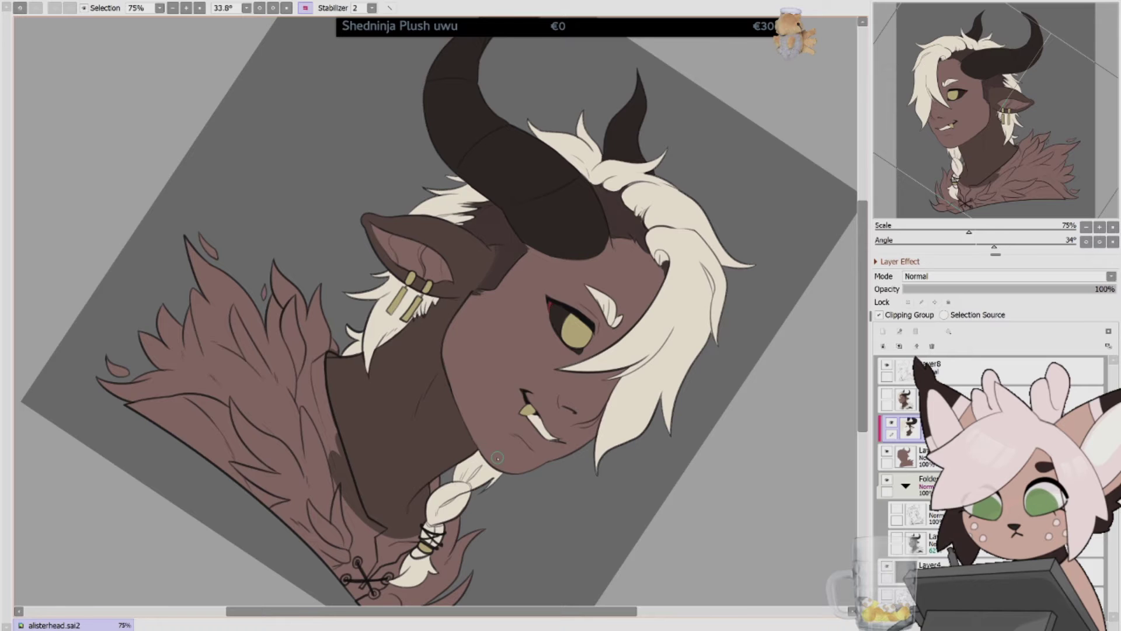
pyautogui.press('Escape')
pyautogui.click(882, 331)
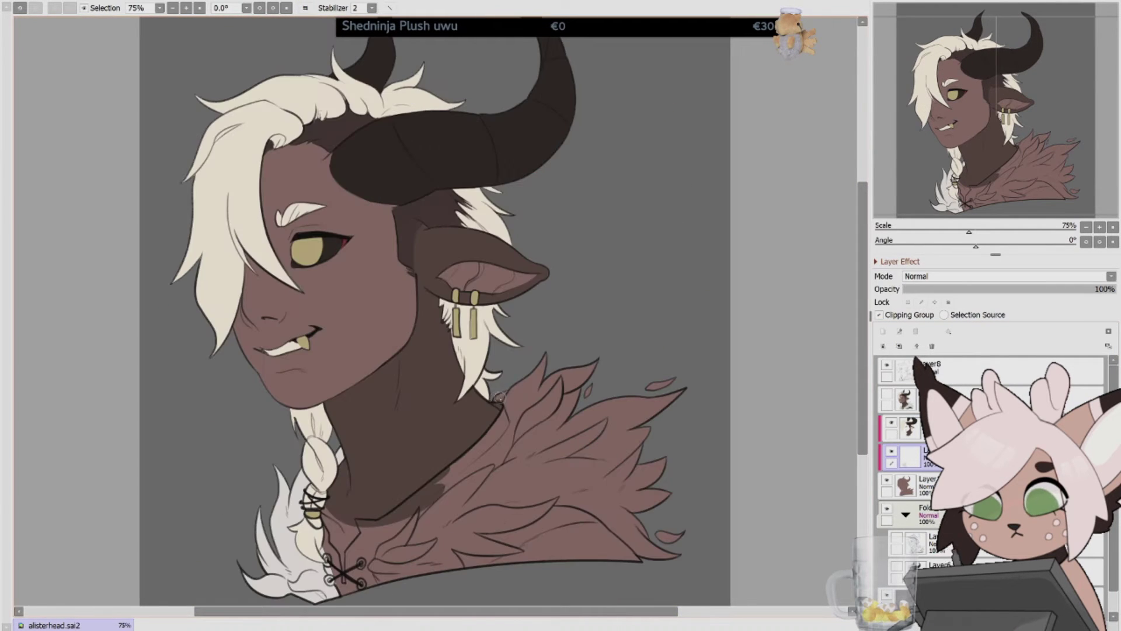
pyautogui.press('h')
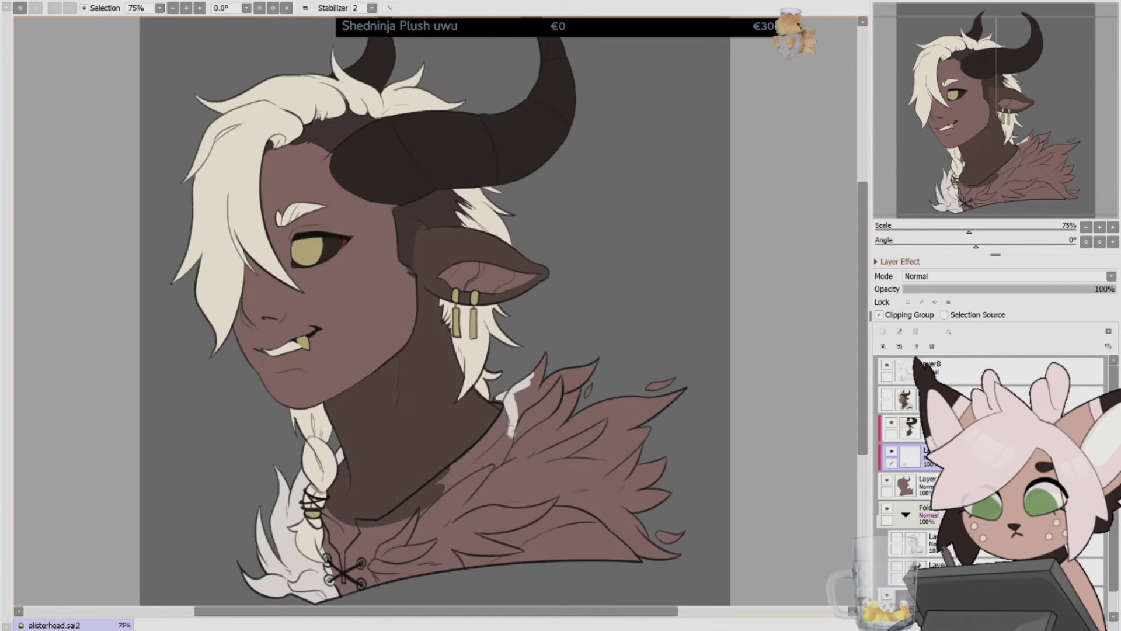
pyautogui.press('h')
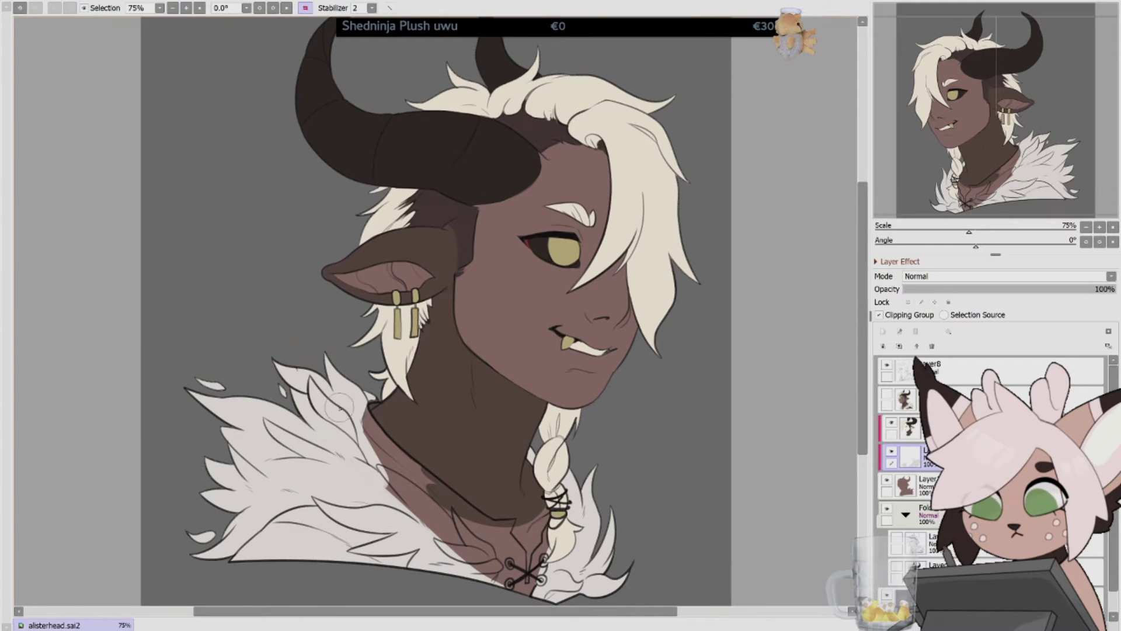
pyautogui.press('h')
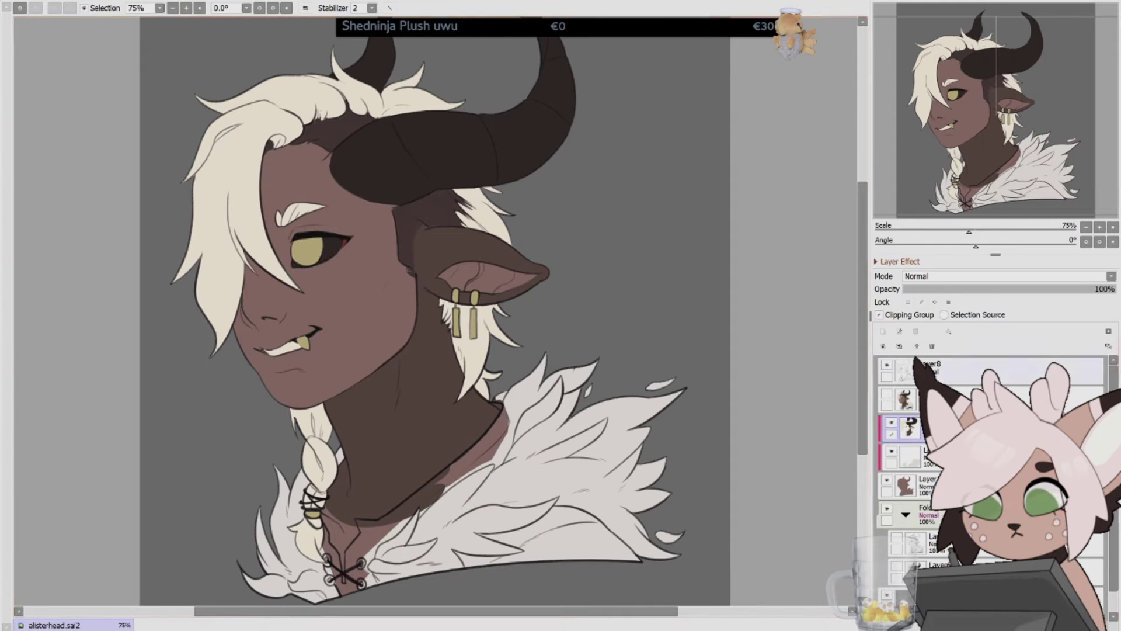
pyautogui.hotkey('ctrl', 'e')
pyautogui.hotkey('ctrl', 'd')
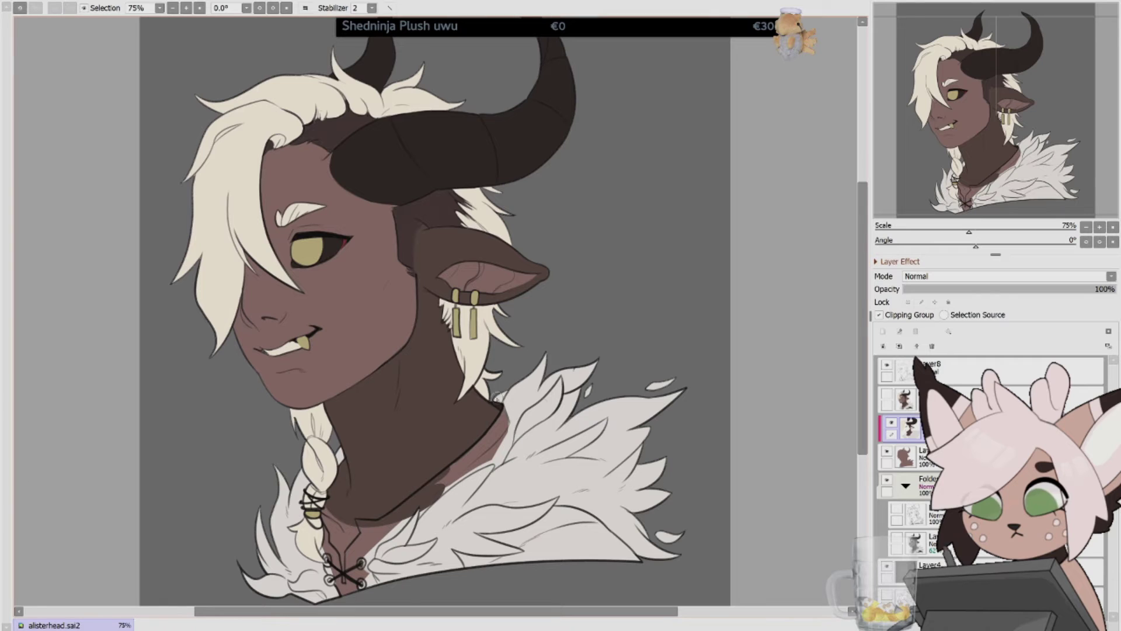
# Select the garment's collar, shoulder and laced front from the line art layer and extend the selection over its lower edge.
pyautogui.press('h')
pyautogui.scroll(-3, 725, 382)
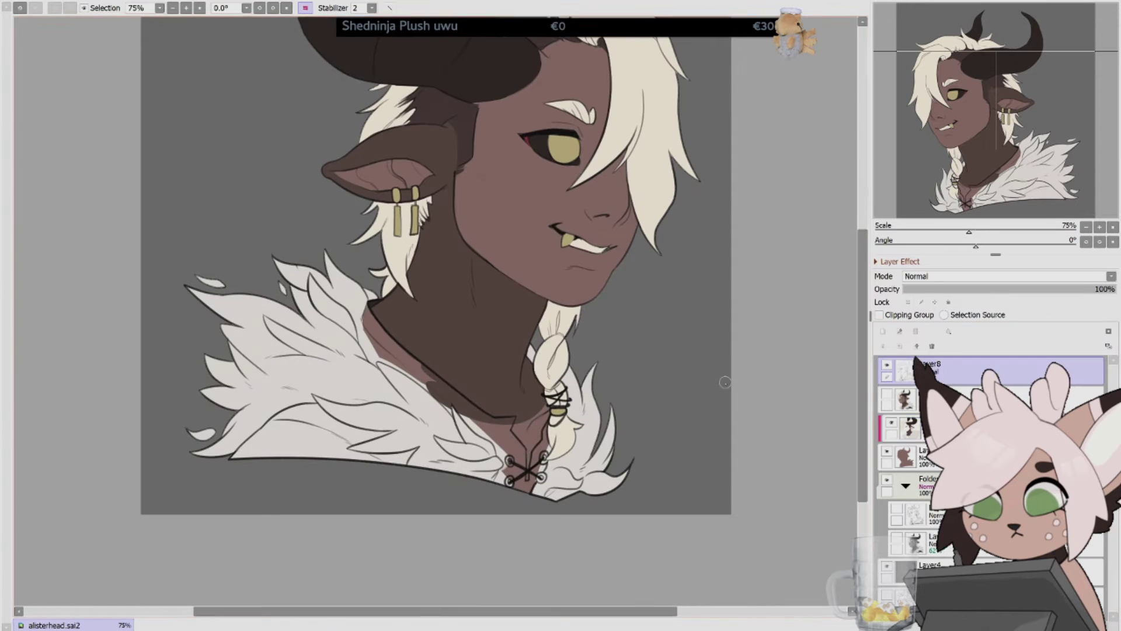
pyautogui.click(362, 318)
pyautogui.hotkey('ctrl', '+')
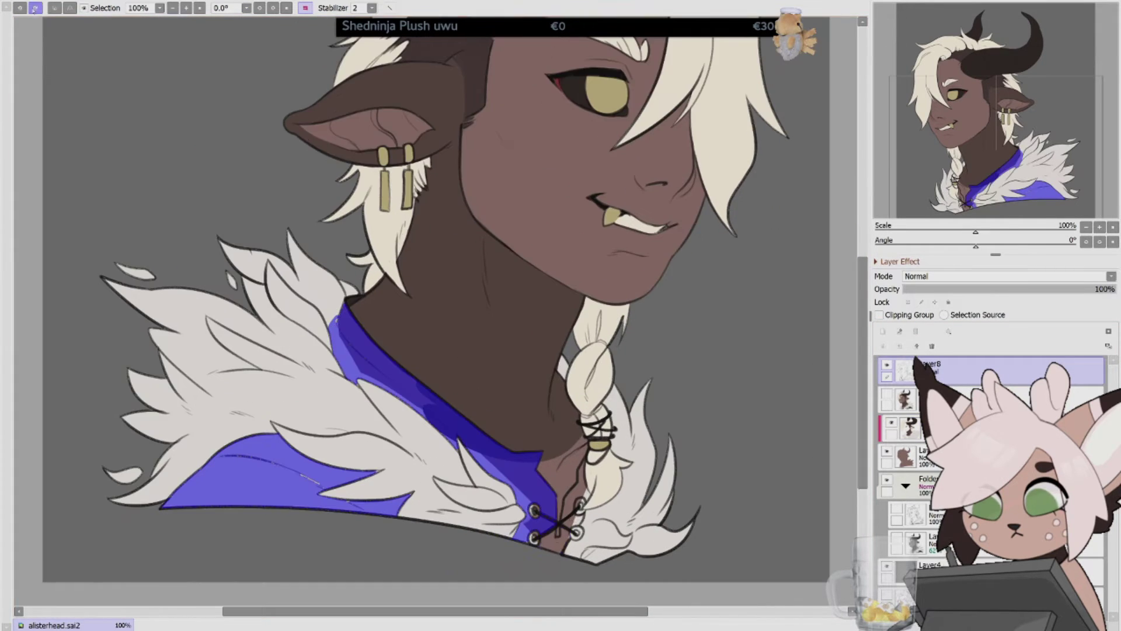
pyautogui.click(563, 365)
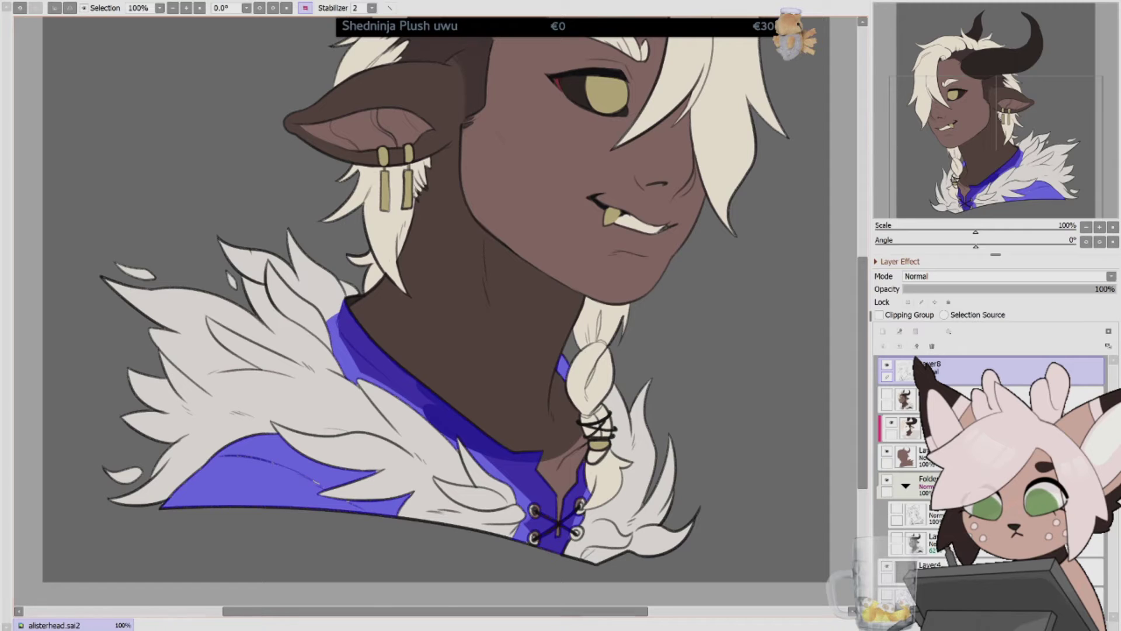
pyautogui.moveTo(157, 514); pyautogui.dragTo(389, 527)
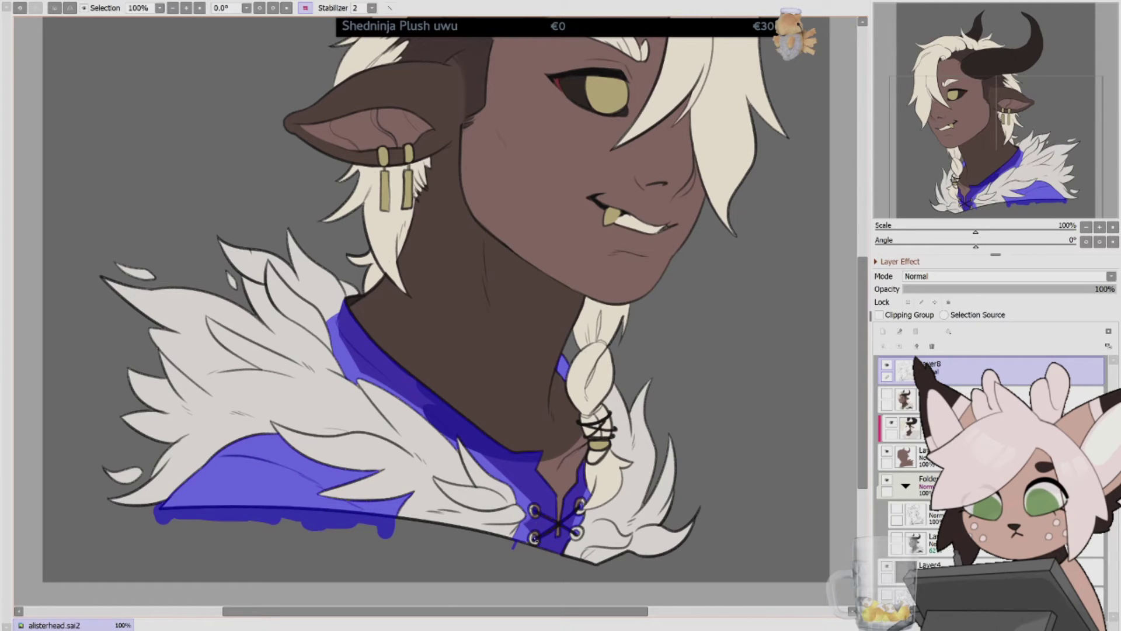
# Fill the selected garment with dark olive grey on a new clipped layer above the colours, merge it down and deselect.
pyautogui.press('b')
pyautogui.click(911, 429)
pyautogui.click(899, 332)
pyautogui.click(879, 314)
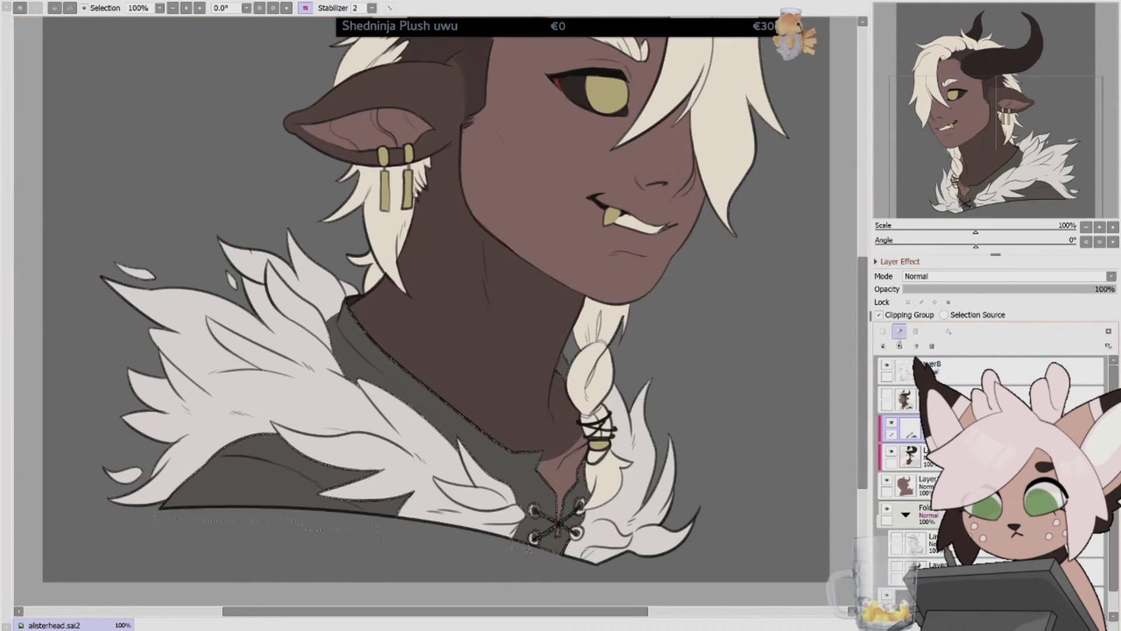
pyautogui.hotkey('ctrl', 'd')
# Paint the lacing eyelets and a thin trim along the garment's collar and neckline muted gold, merging the trim into the colour layer.
pyautogui.click(186, 8)
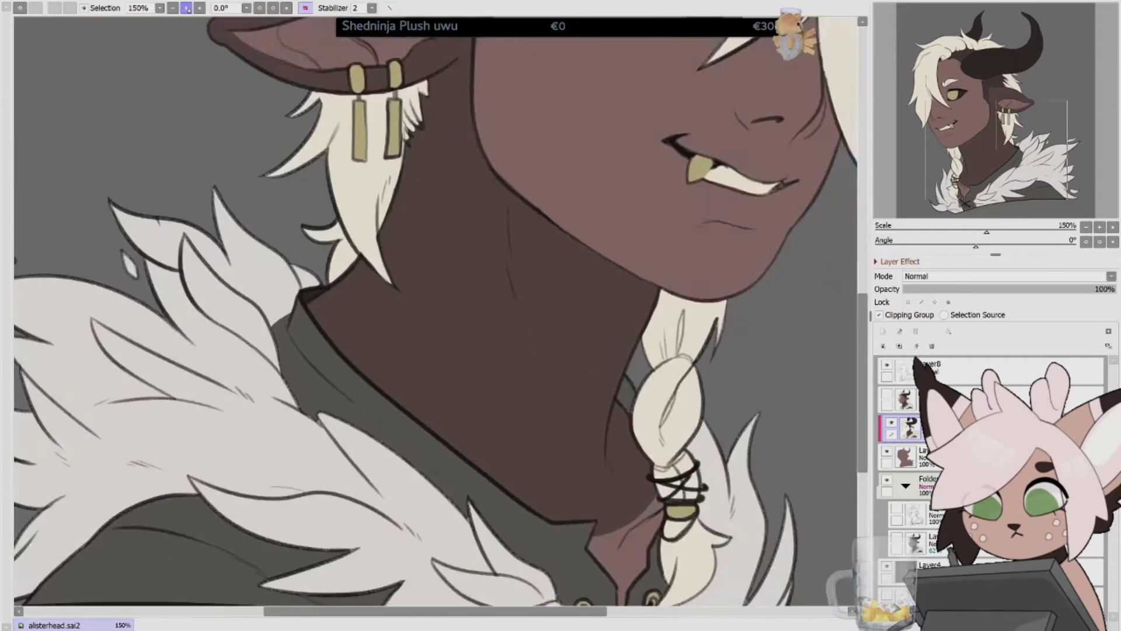
pyautogui.moveTo(193, 87); pyautogui.dragTo(58, 333)
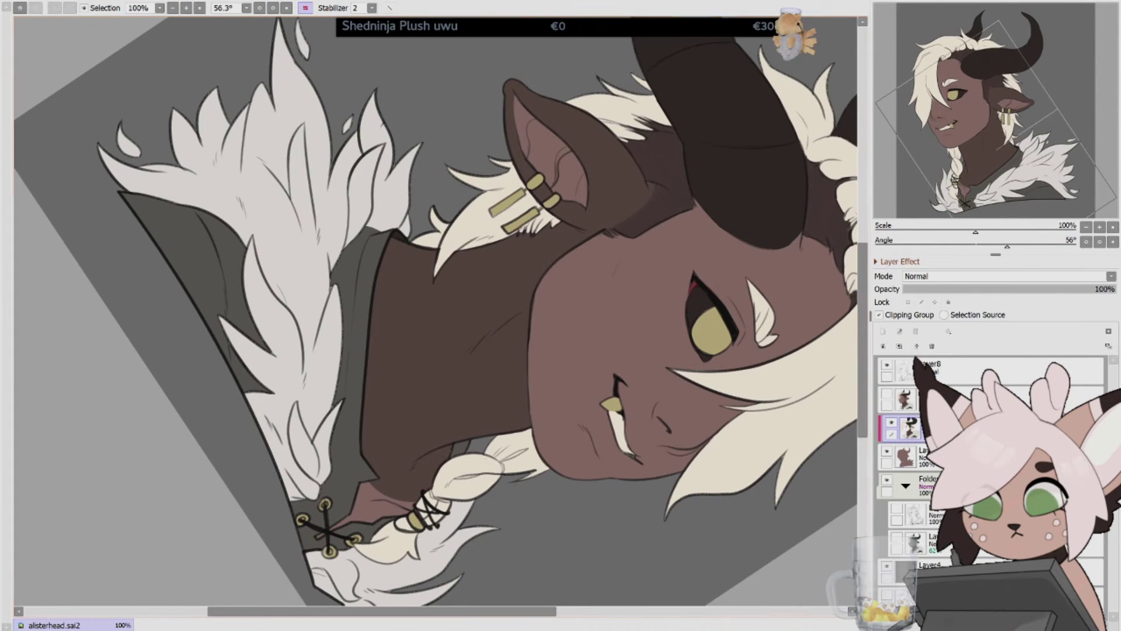
pyautogui.moveTo(390, 229)
pyautogui.mouseDown()
pyautogui.moveTo(359, 451)
pyautogui.moveTo(383, 488)
pyautogui.mouseUp()
pyautogui.moveTo(355, 423); pyautogui.dragTo(380, 488)
pyautogui.press('Home')
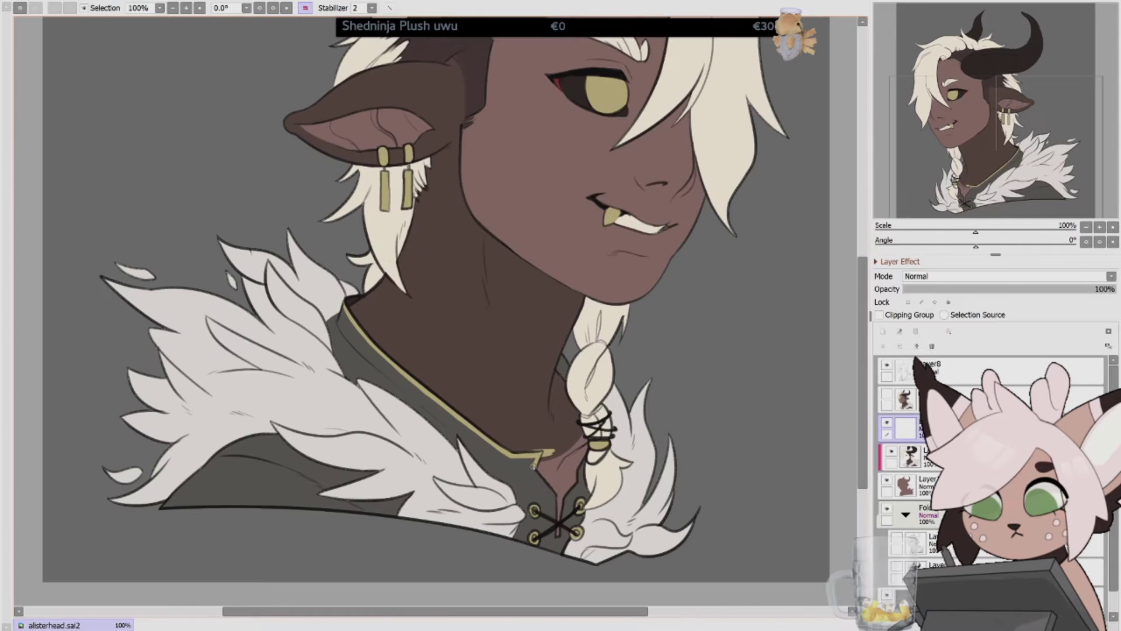
pyautogui.moveTo(532, 464)
pyautogui.mouseDown()
pyautogui.moveTo(556, 533)
pyautogui.moveTo(581, 467)
pyautogui.moveTo(559, 536)
pyautogui.mouseUp()
pyautogui.hotkey('ctrl', 'e')
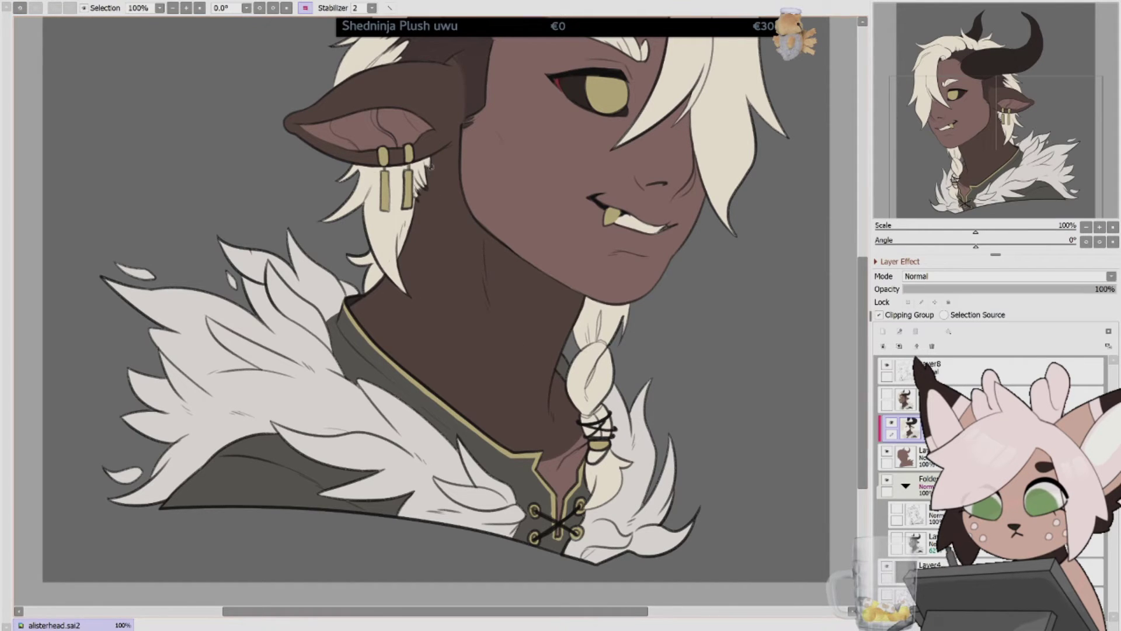
# Move the rough colour sketch layer into the folder and merge the clipped colour layer into the silhouette base.
pyautogui.press('h')
pyautogui.scroll(-4, 430, 165)
pyautogui.press('h')
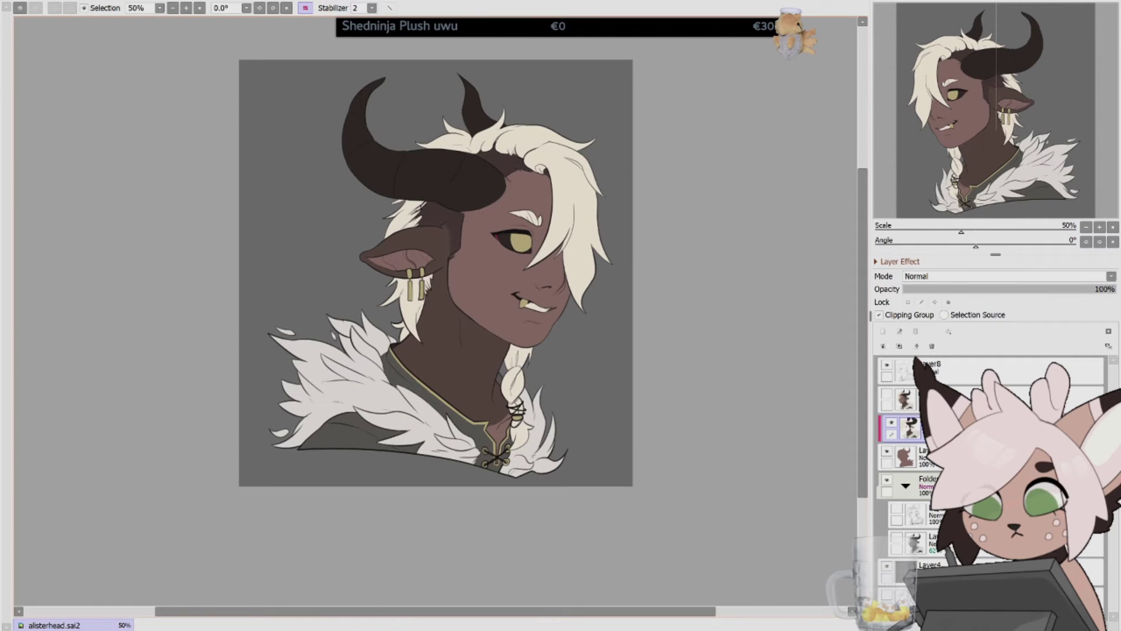
pyautogui.press('h')
pyautogui.hotkey('ctrl', 'e')
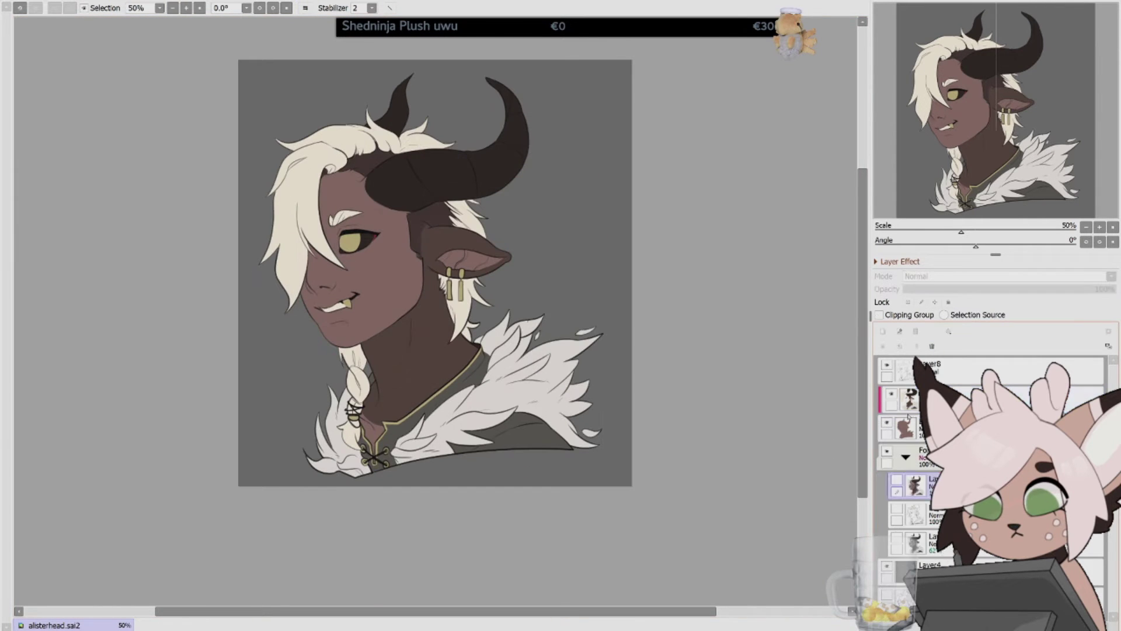
pyautogui.scroll(2, 813, 404)
pyautogui.hotkey('ctrl', 'z')
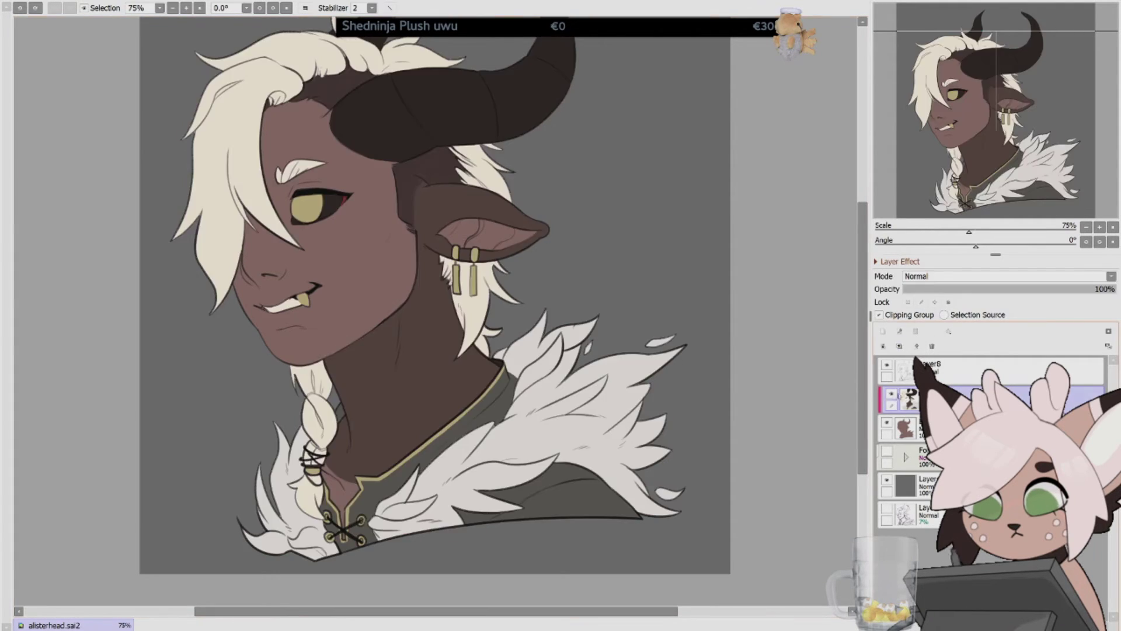
pyautogui.hotkey('ctrl', 'e')
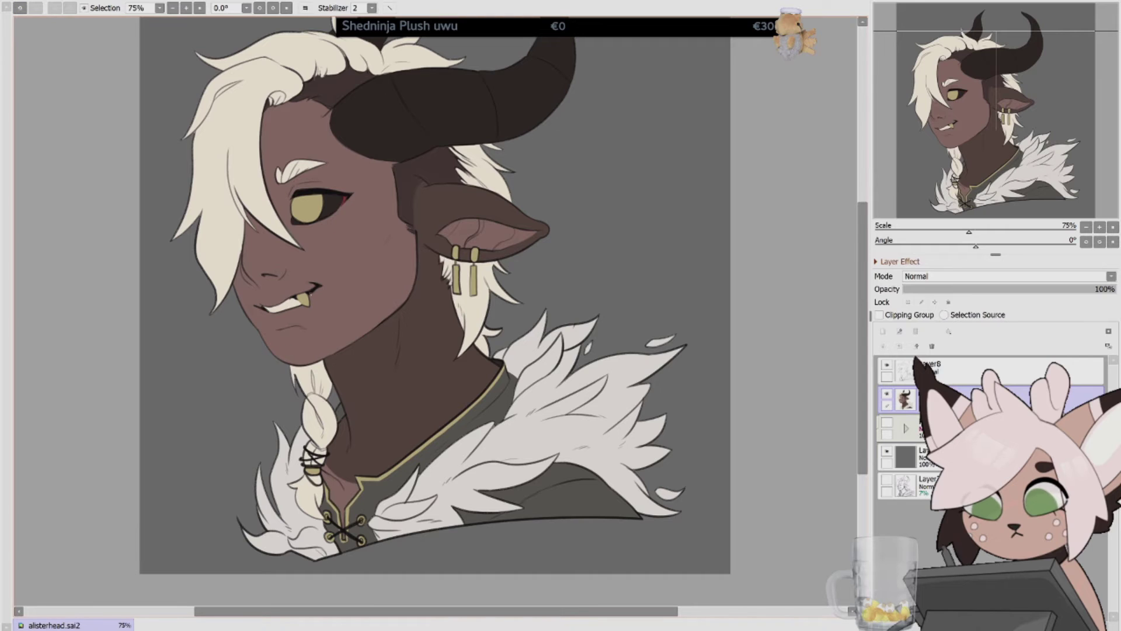
pyautogui.scroll(2, 436, 310)
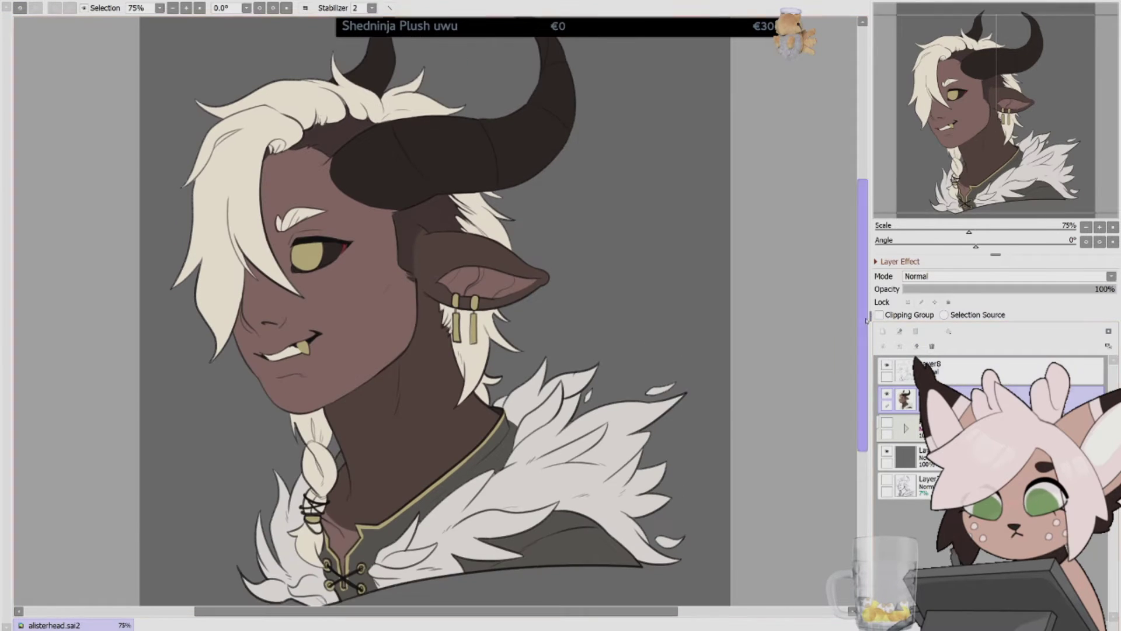
pyautogui.press('h')
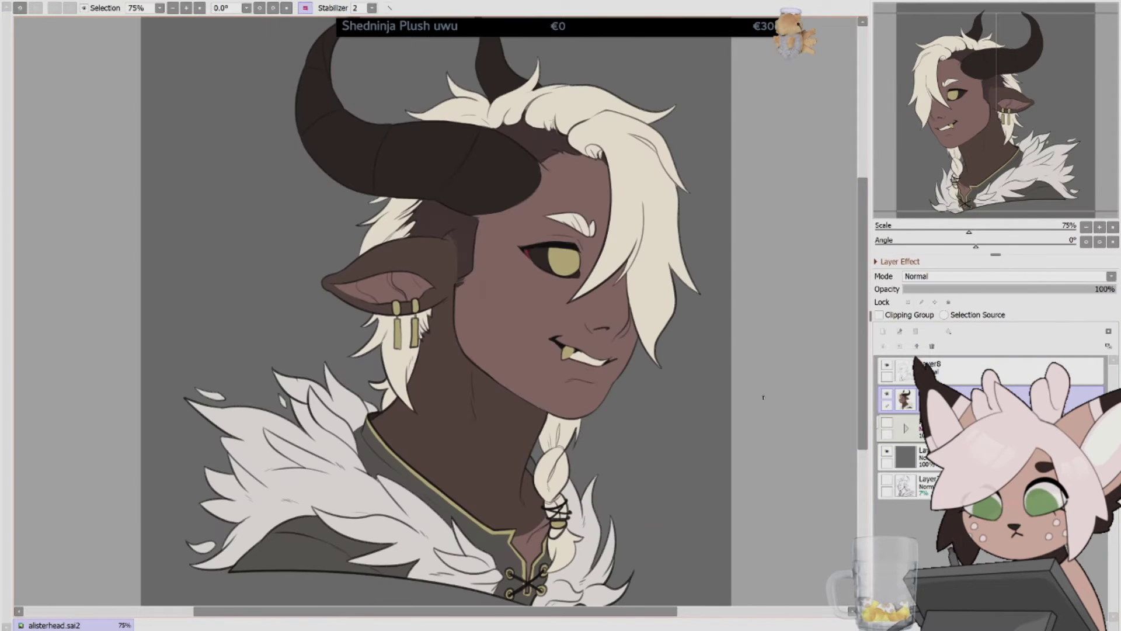
pyautogui.press('h')
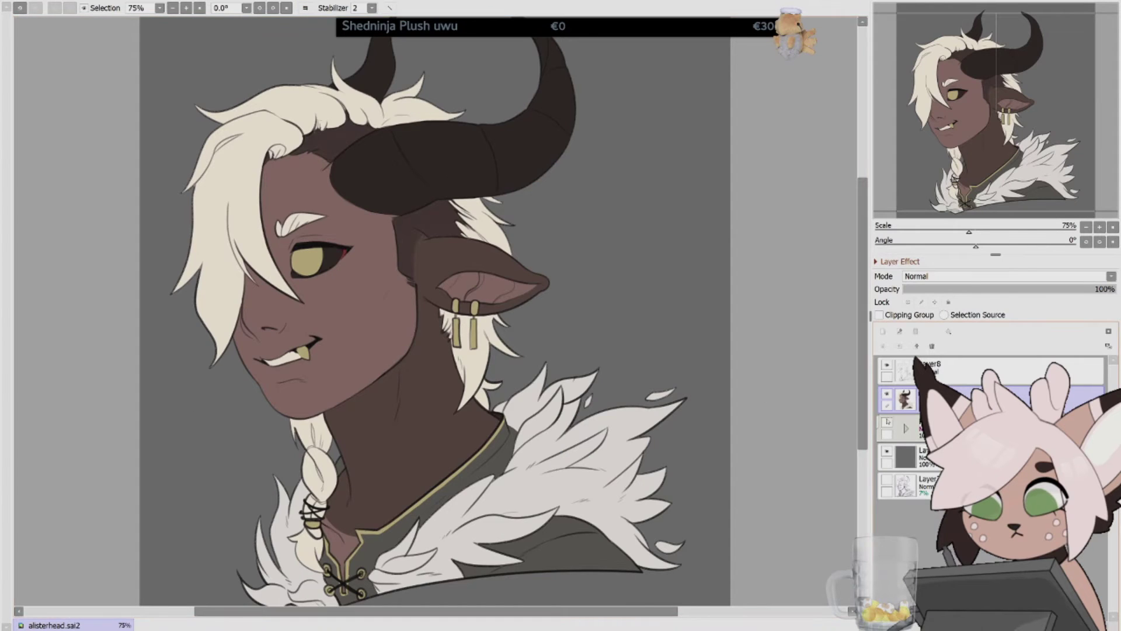
pyautogui.press('h')
pyautogui.scroll(2, 435, 309)
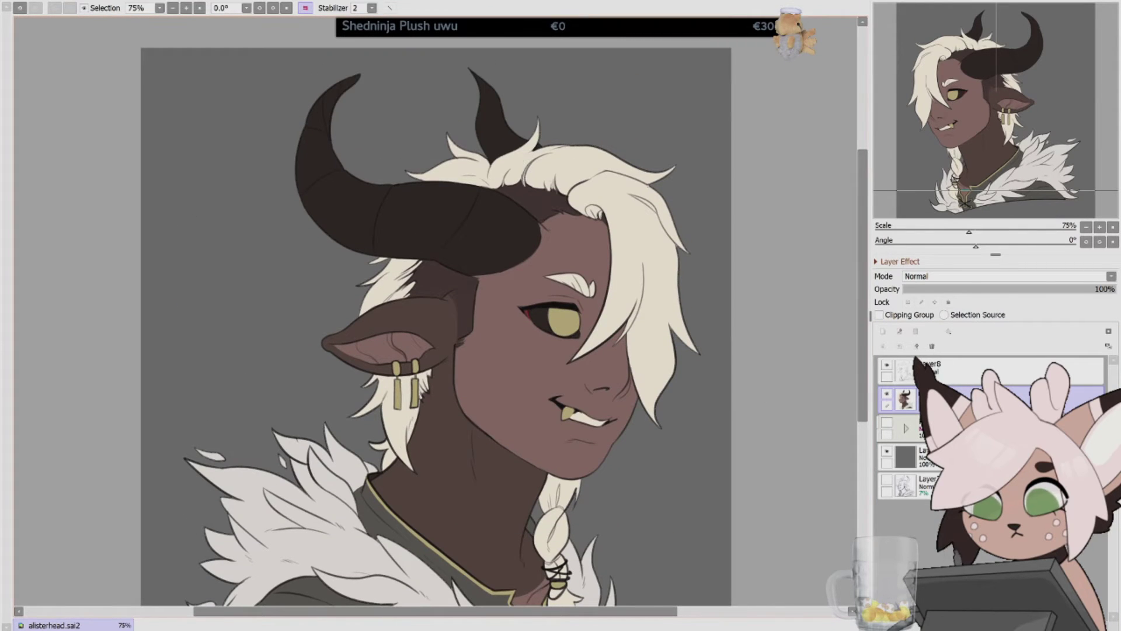
pyautogui.press('h')
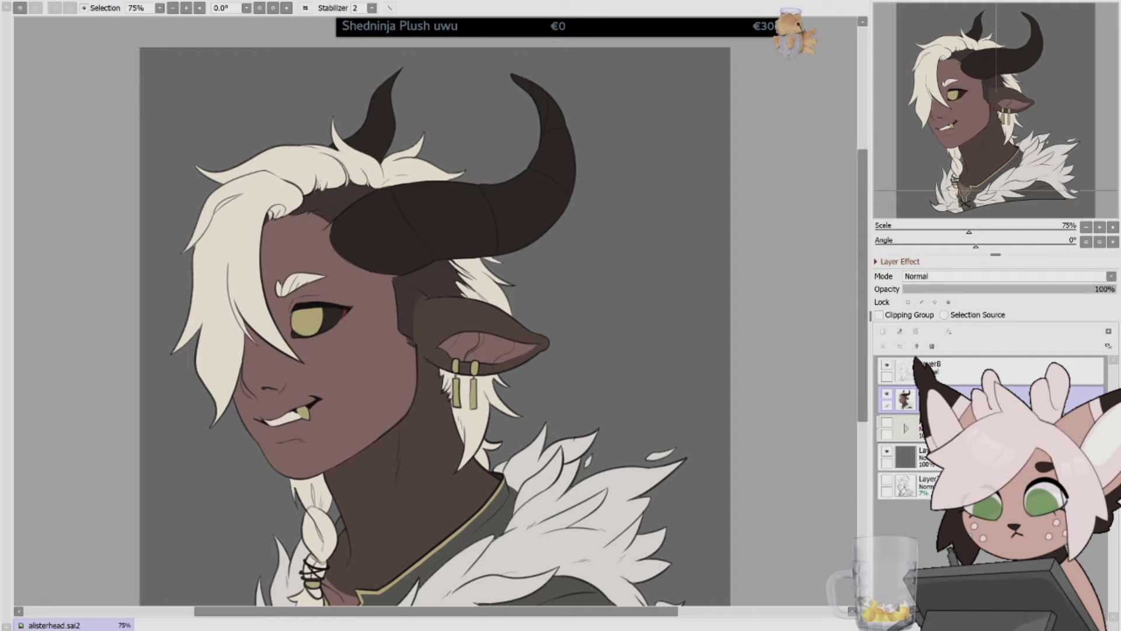
# Create a new layer above the merged base and select the character's brown facial skin.
pyautogui.click(883, 331)
pyautogui.click(327, 374)
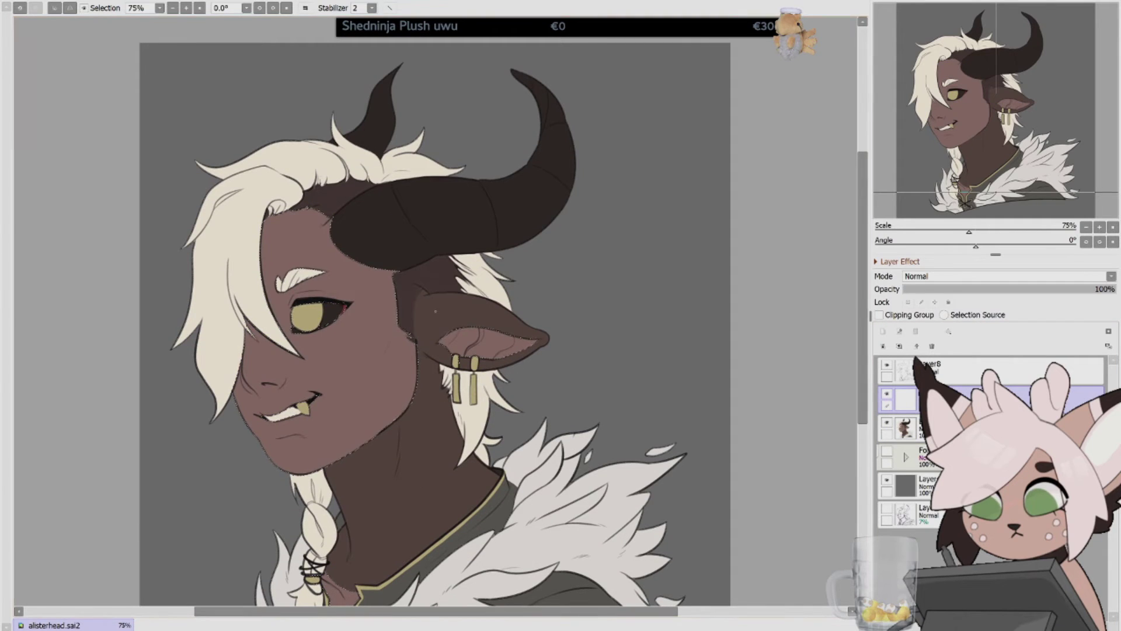
pyautogui.moveTo(275, 202); pyautogui.dragTo(295, 351)
pyautogui.moveTo(243, 318); pyautogui.dragTo(240, 399)
pyautogui.hotkey('ctrl', 'z')
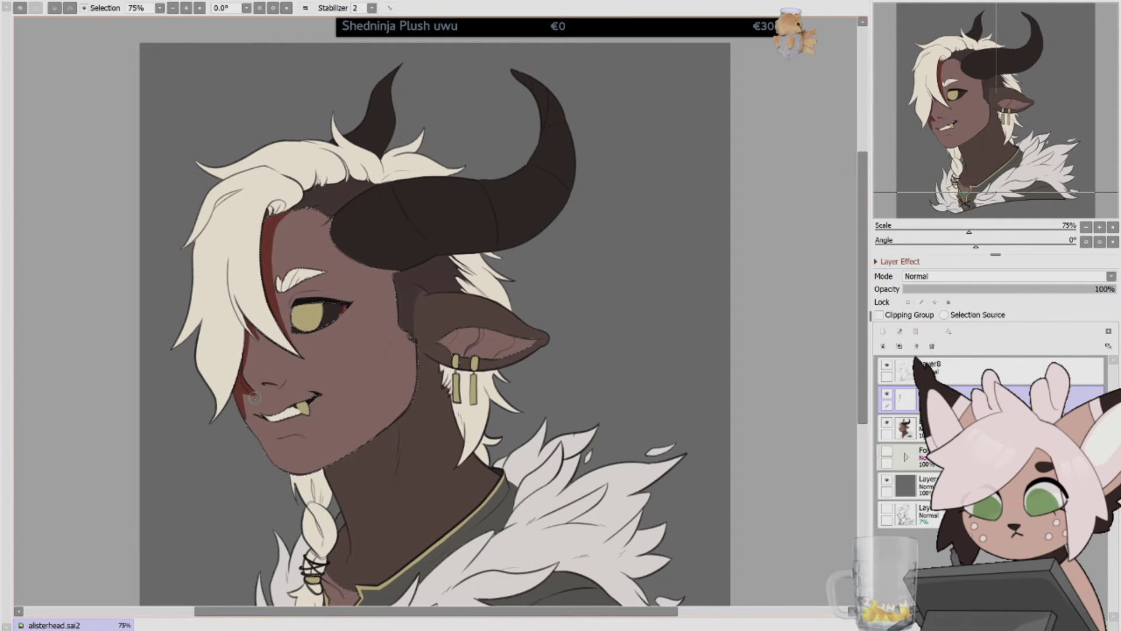
pyautogui.hotkey('ctrl', 'z')
# Put the skin colour on its own layer, add a new layer clipped to it and deselect.
pyautogui.hotkey('ctrl', 'shift', 'n')
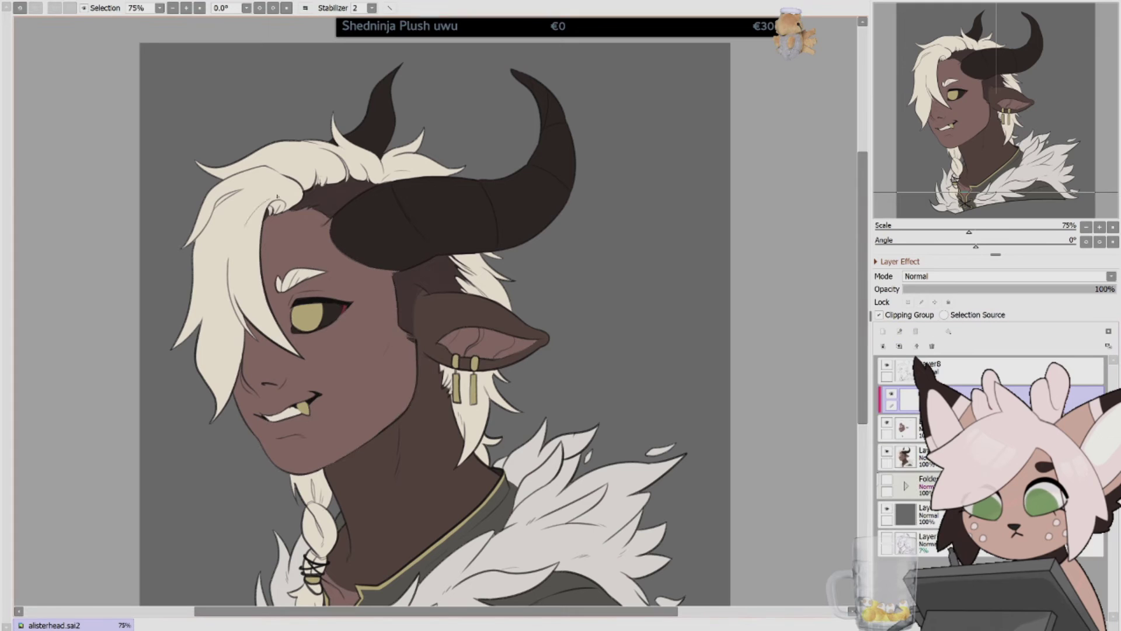
pyautogui.click(879, 315)
pyautogui.hotkey('ctrl', 'd')
# Airbrush dark red shadows inside lasso selections along the forehead beside the hair fringe and on the cheek beside the nose.
pyautogui.moveTo(275, 292)
pyautogui.mouseDown()
pyautogui.moveTo(225, 251)
pyautogui.moveTo(283, 199)
pyautogui.mouseUp()
pyautogui.press('b')
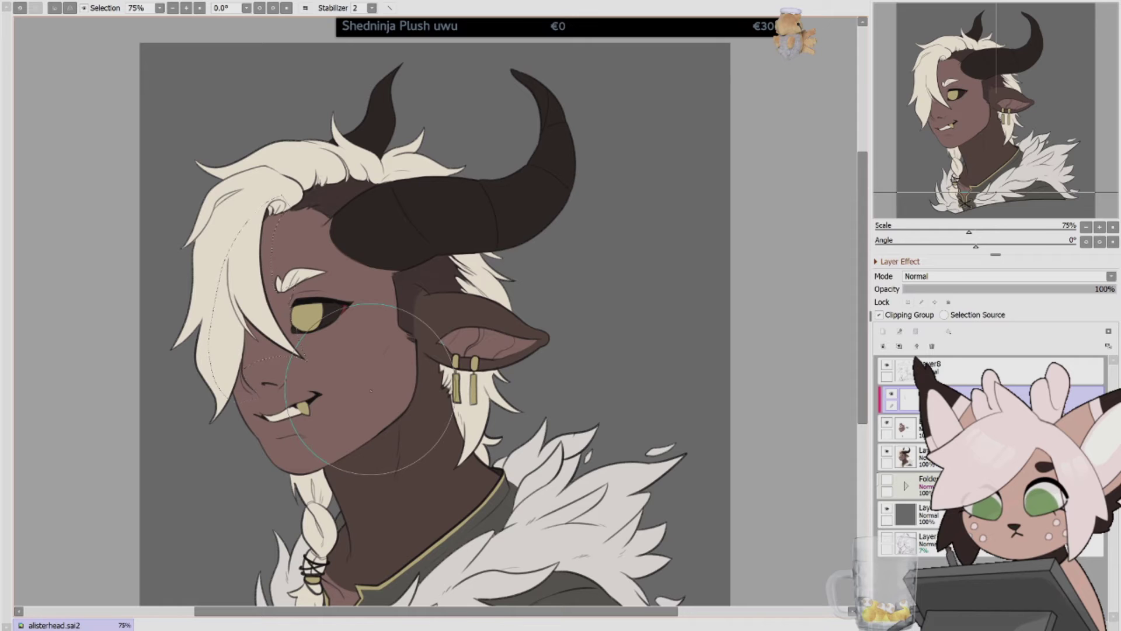
pyautogui.moveTo(274, 204)
pyautogui.mouseDown()
pyautogui.moveTo(266, 233)
pyautogui.moveTo(275, 175)
pyautogui.moveTo(280, 303)
pyautogui.moveTo(248, 382)
pyautogui.mouseUp()
pyautogui.hotkey('ctrl', 'd')
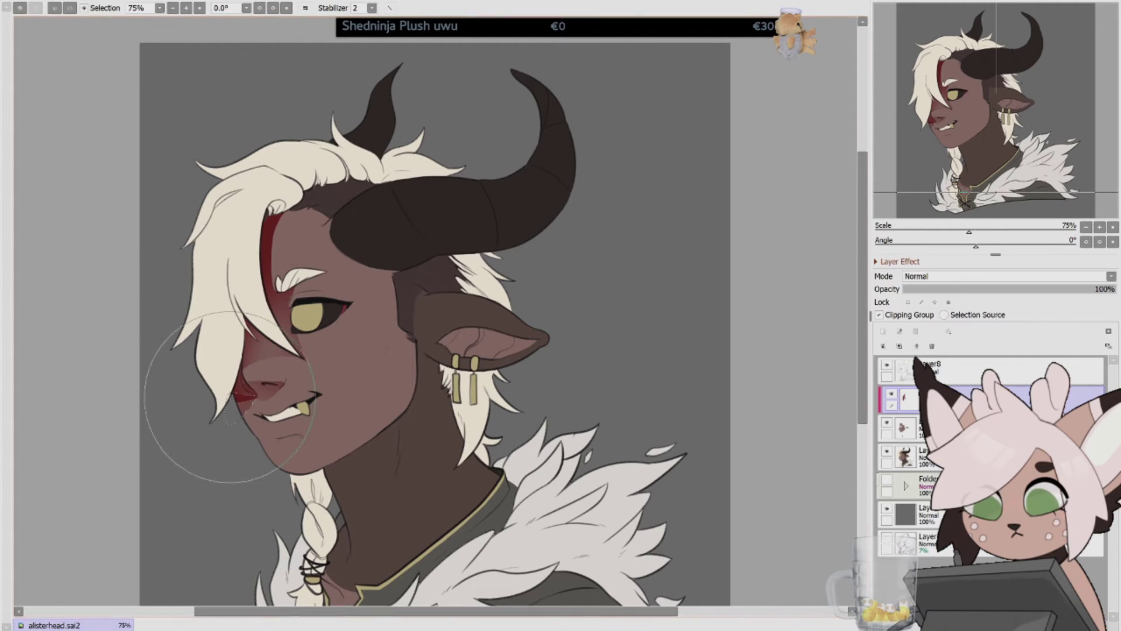
pyautogui.moveTo(231, 444); pyautogui.dragTo(251, 444)
pyautogui.hotkey('ctrl', 'd')
pyautogui.moveTo(257, 368); pyautogui.dragTo(239, 403)
pyautogui.hotkey('ctrl', 'd')
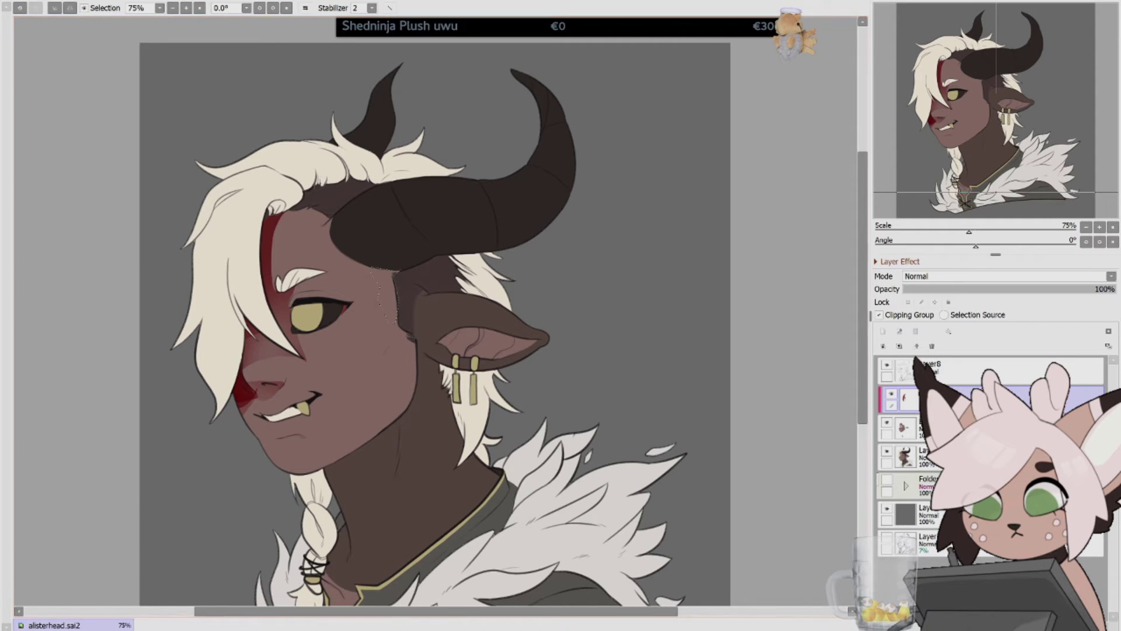
# Shade the cheek and jaw, the temple under the horn, the inner eye corner and the chin with dark red.
pyautogui.moveTo(395, 316)
pyautogui.mouseDown()
pyautogui.moveTo(353, 382)
pyautogui.moveTo(423, 319)
pyautogui.moveTo(380, 432)
pyautogui.mouseUp()
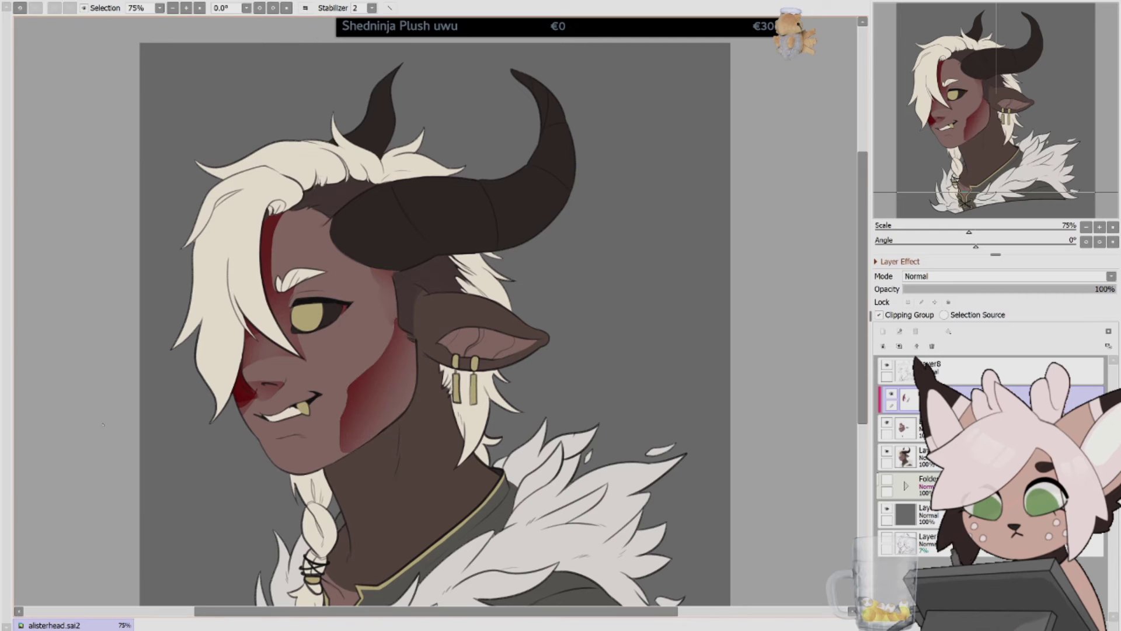
pyautogui.hotkey('ctrl', 'd')
pyautogui.press('h')
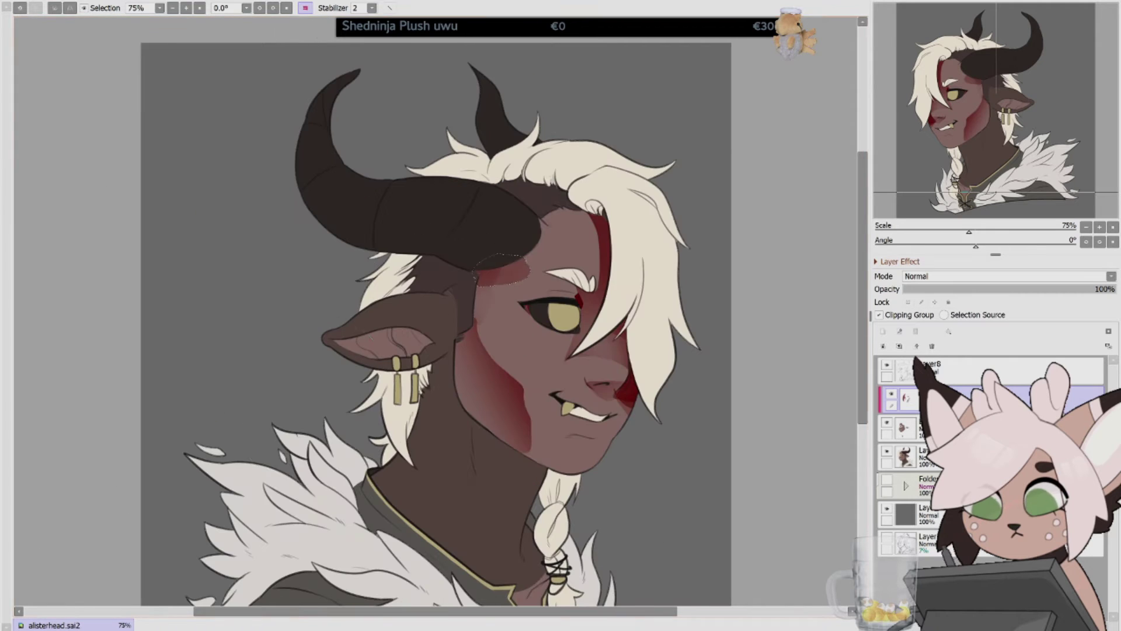
pyautogui.press('h')
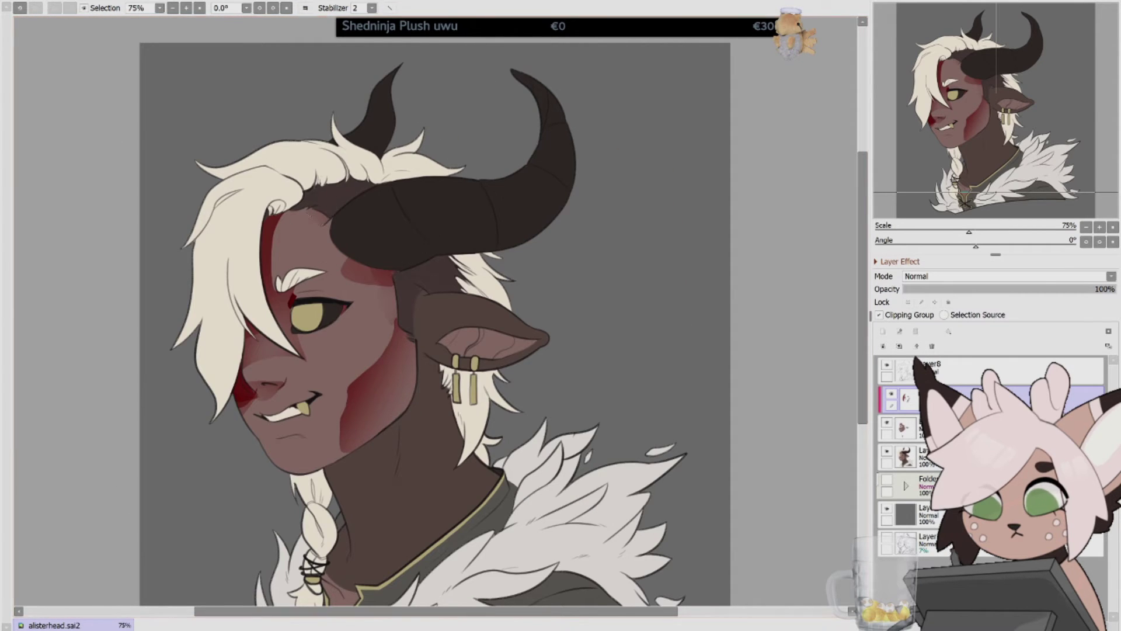
pyautogui.press('h')
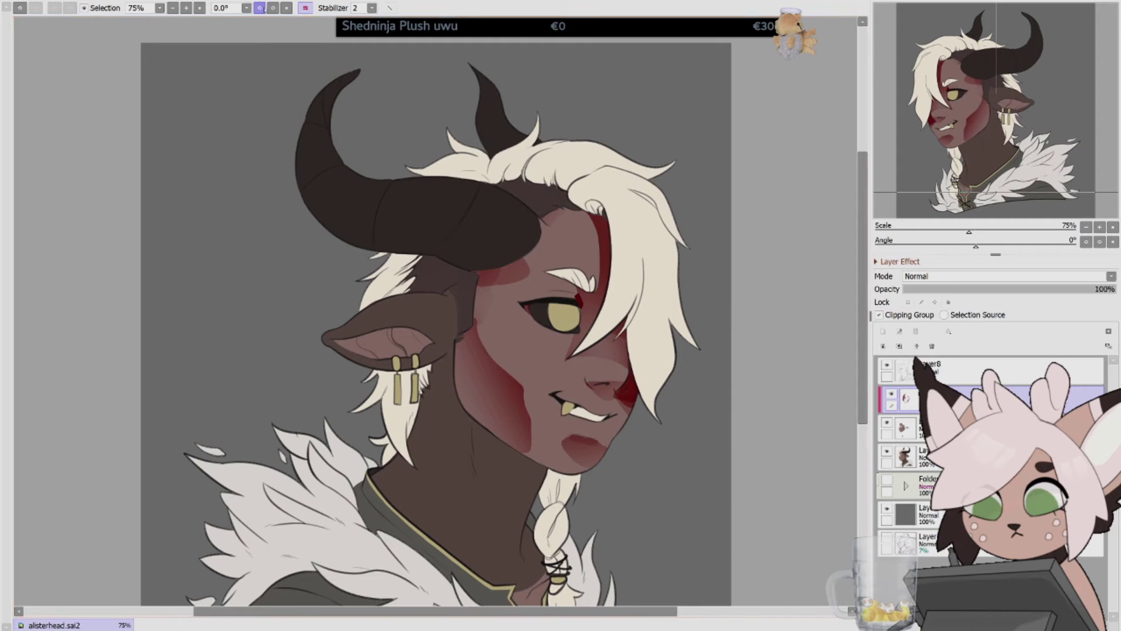
pyautogui.press('h')
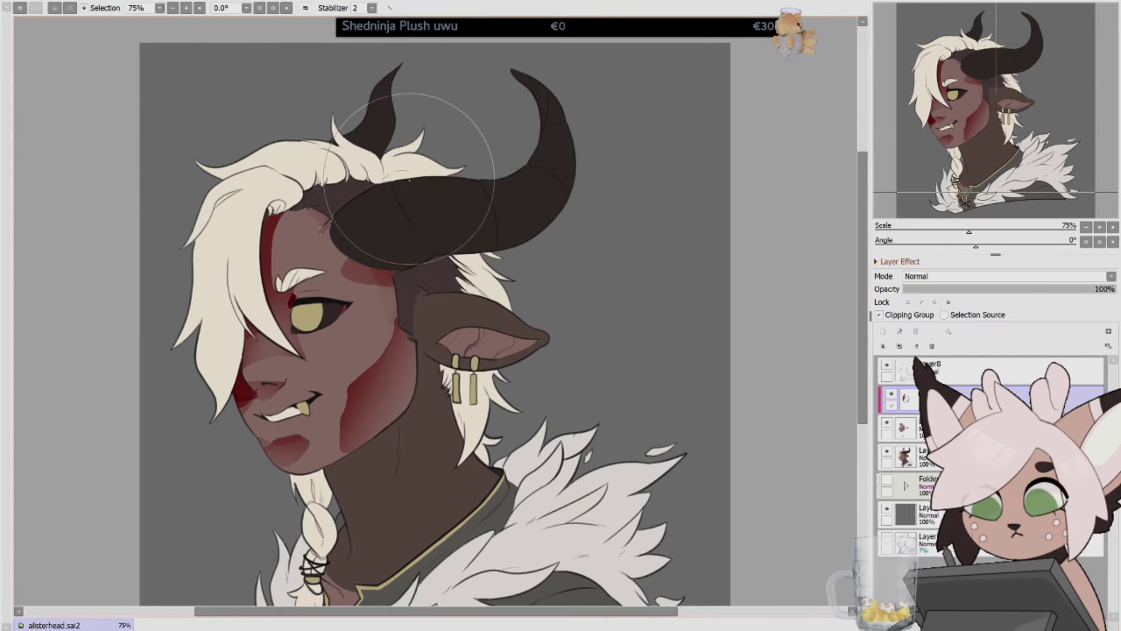
# Add dark red shadows to the inner ear, the eyelid, the area beside the mouth corner and the open neckline.
pyautogui.moveTo(467, 304); pyautogui.dragTo(494, 294)
pyautogui.scroll(-1, 323, 354)
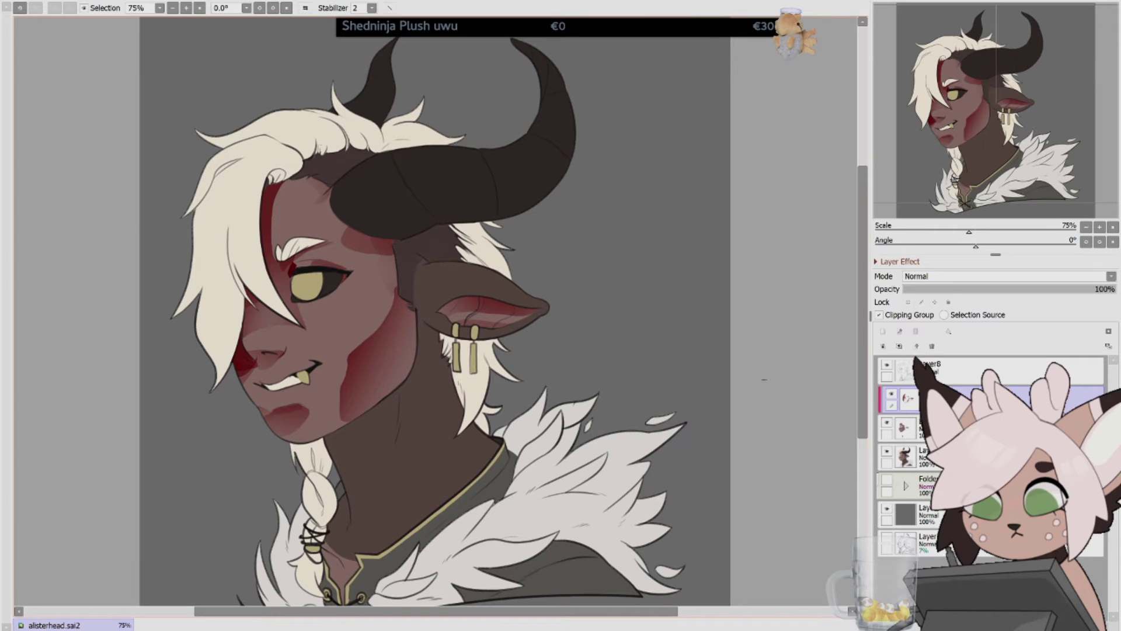
pyautogui.scroll(-2, 332, 391)
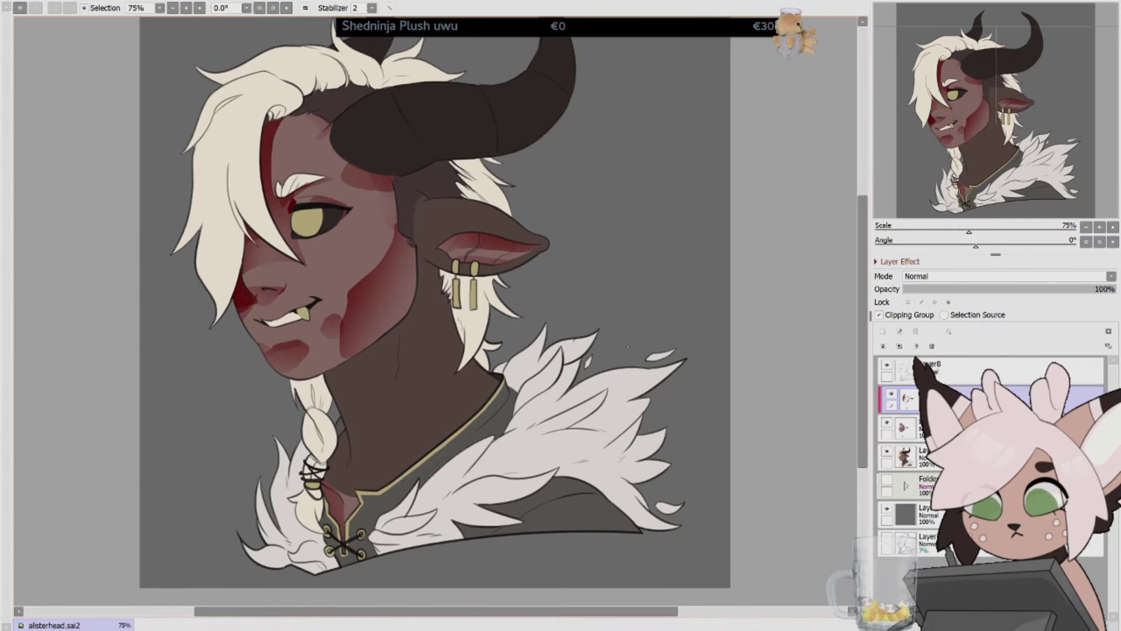
pyautogui.press('h')
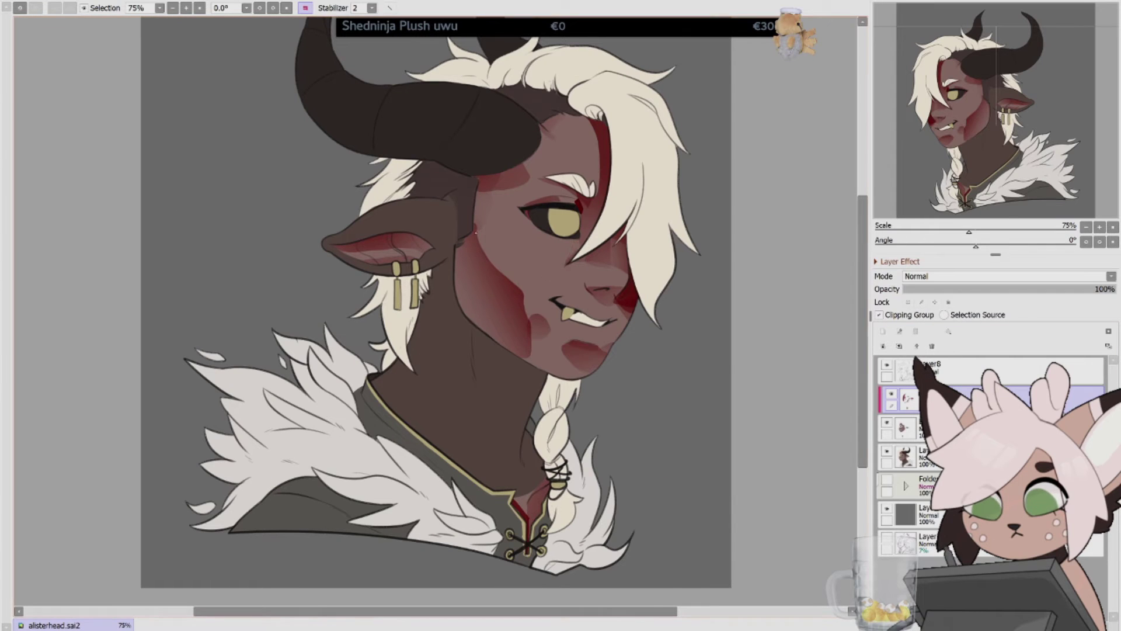
pyautogui.moveTo(467, 268); pyautogui.dragTo(509, 217)
pyautogui.press('h')
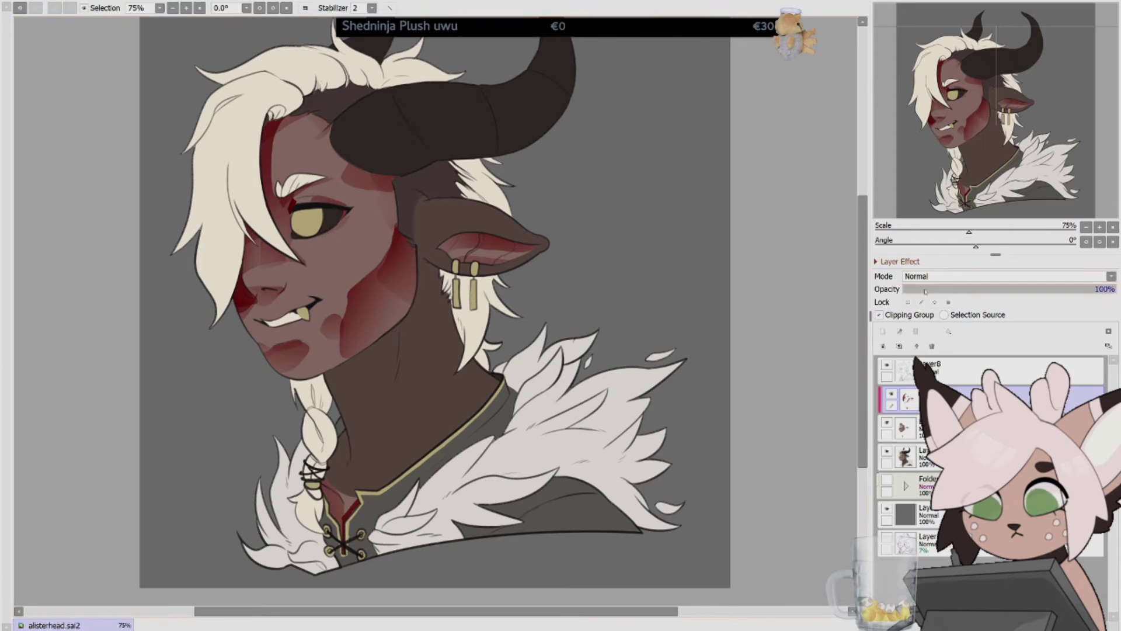
# Lower the red shadow layer's opacity to 35% and merge it into the skin layer.
pyautogui.click(977, 289)
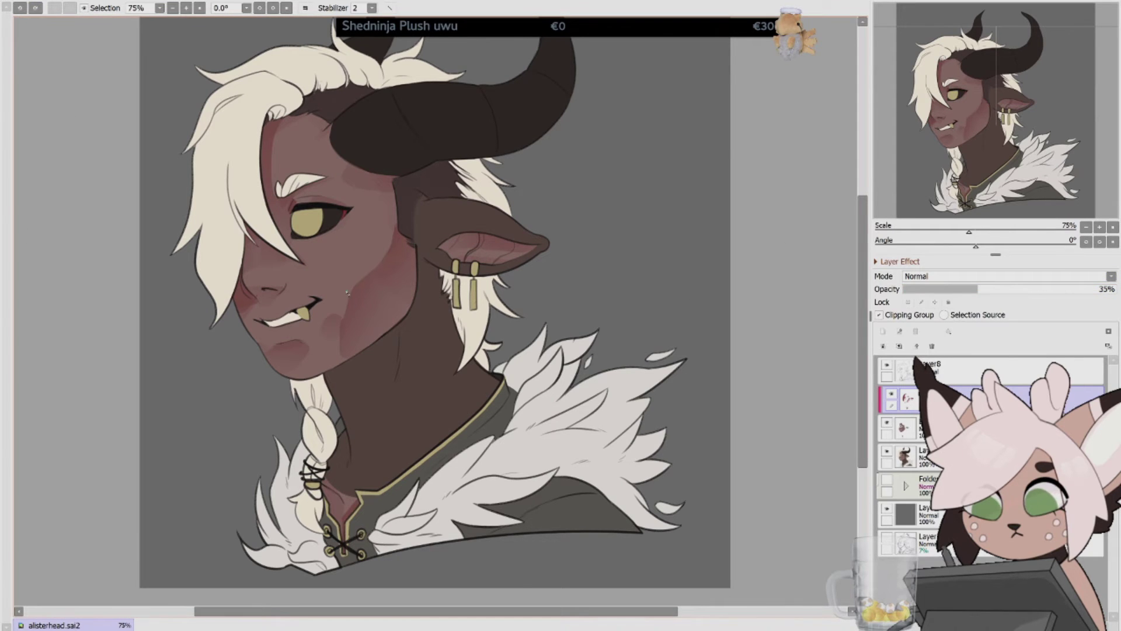
pyautogui.press('h')
pyautogui.press('h')
pyautogui.press('h')
pyautogui.press('h')
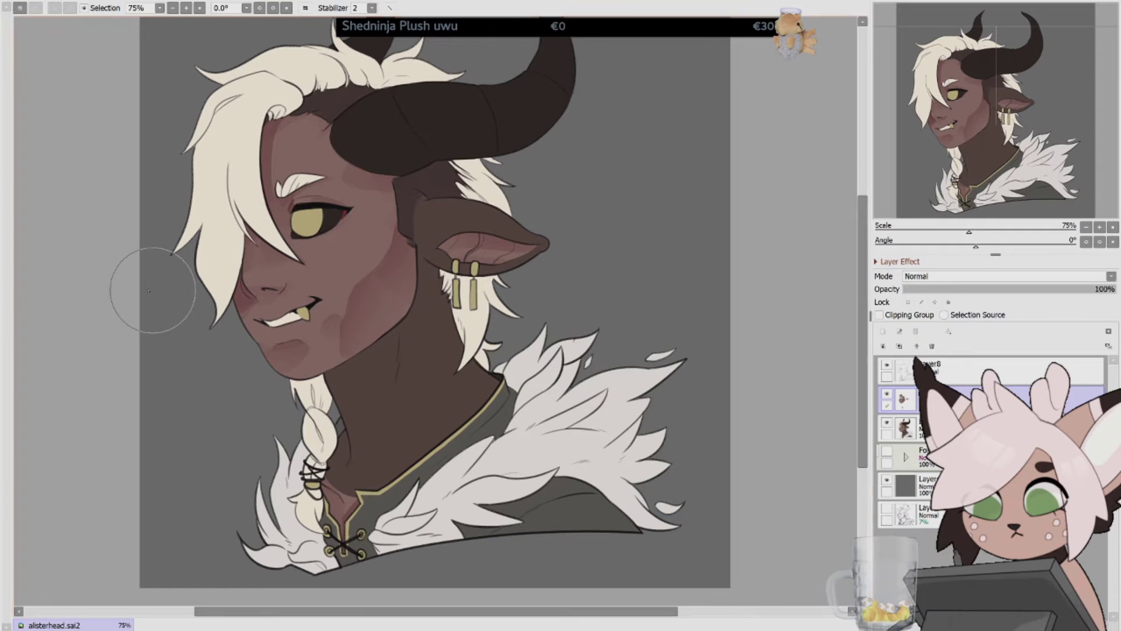
pyautogui.hotkey('ctrl', 'e')
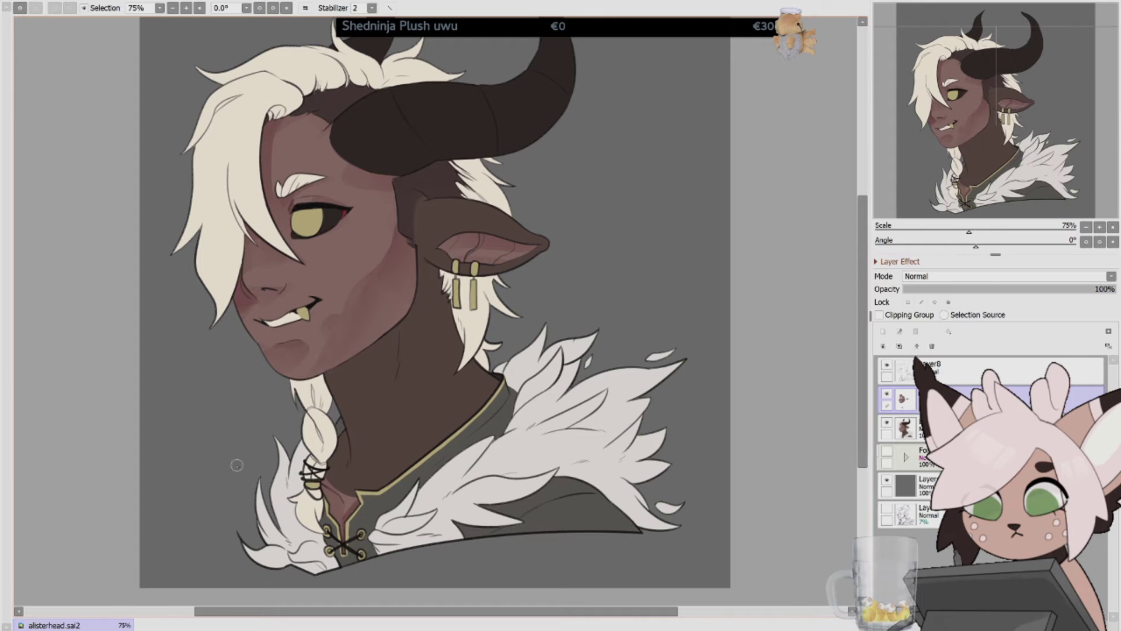
# Create a new layer above the skin and paint a soft pale highlight beneath the eye, deselecting its lasso selection.
pyautogui.press('h')
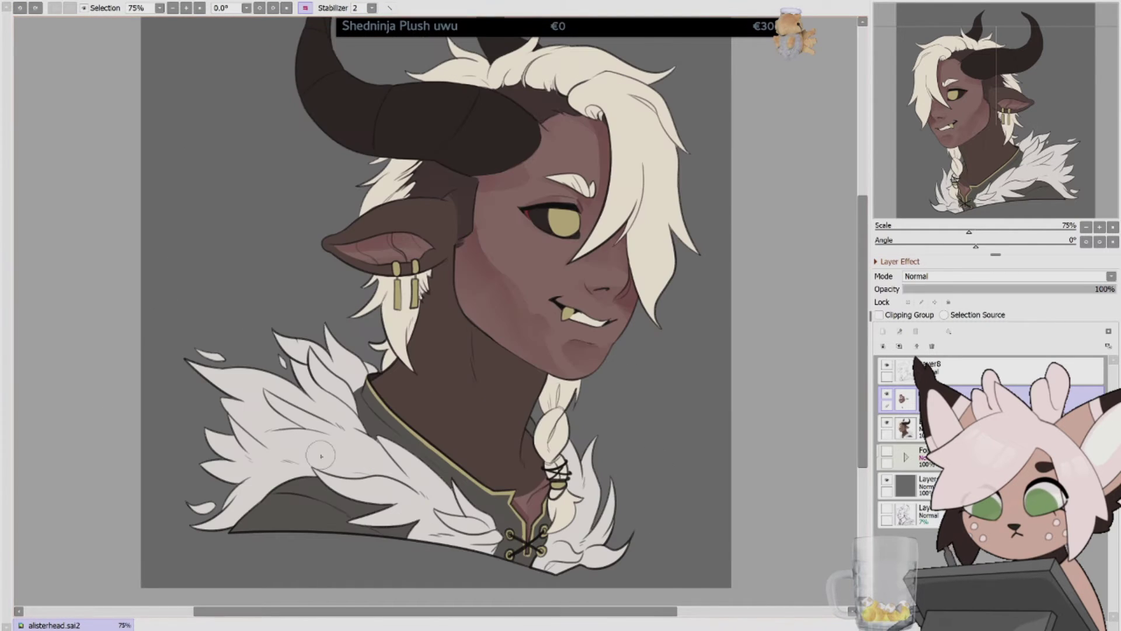
pyautogui.press('h')
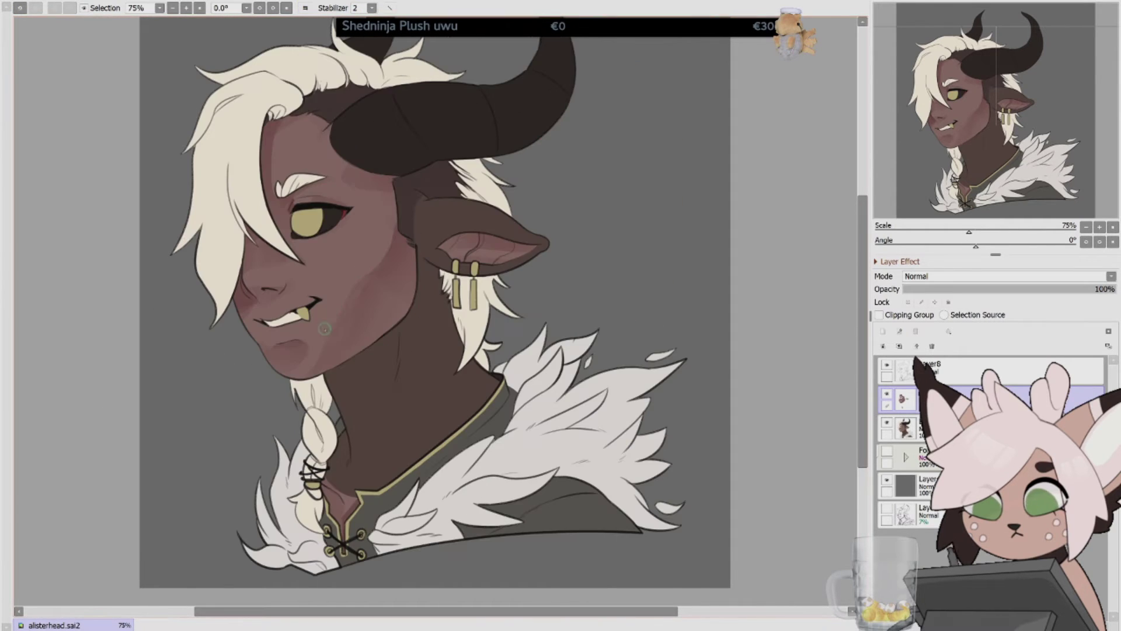
pyautogui.press('h')
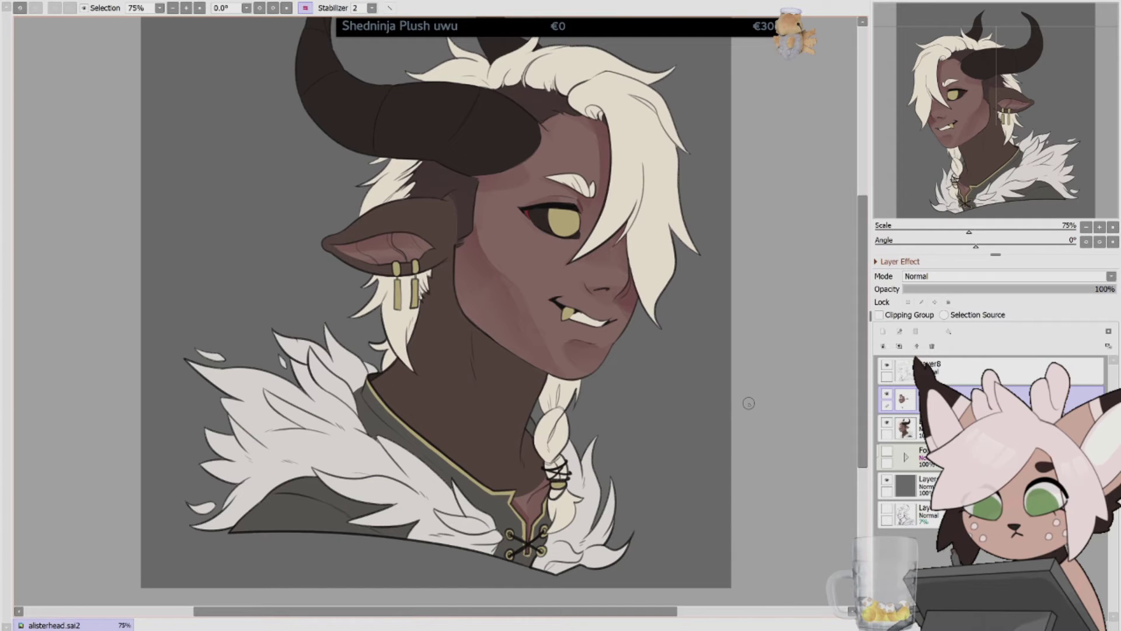
pyautogui.click(883, 331)
pyautogui.moveTo(540, 244); pyautogui.dragTo(547, 273)
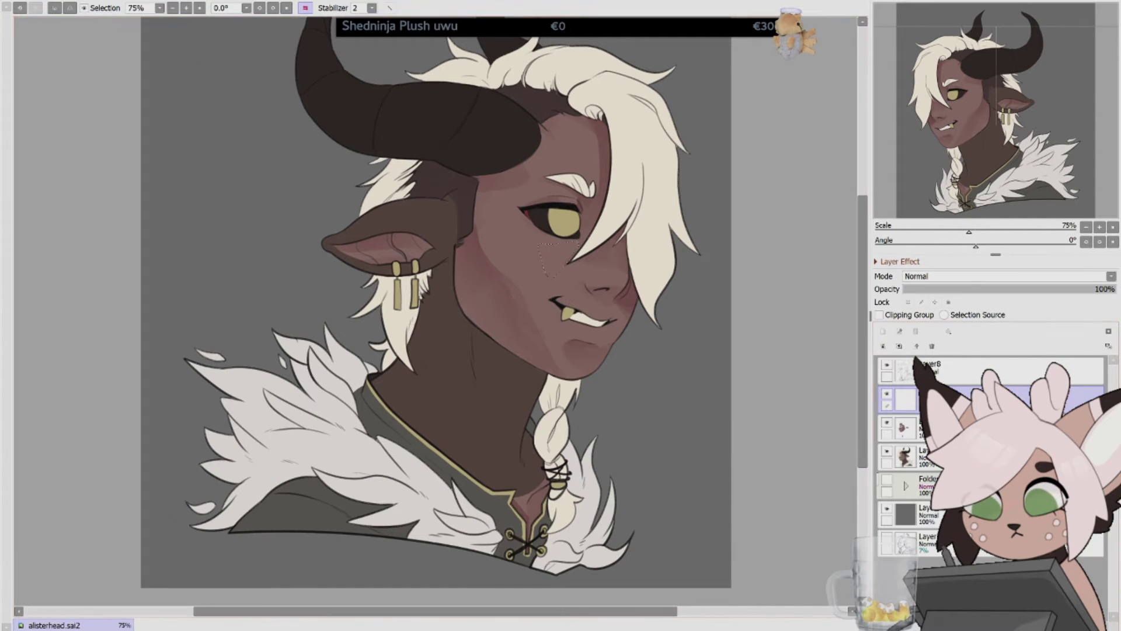
pyautogui.hotkey('ctrl', 'd')
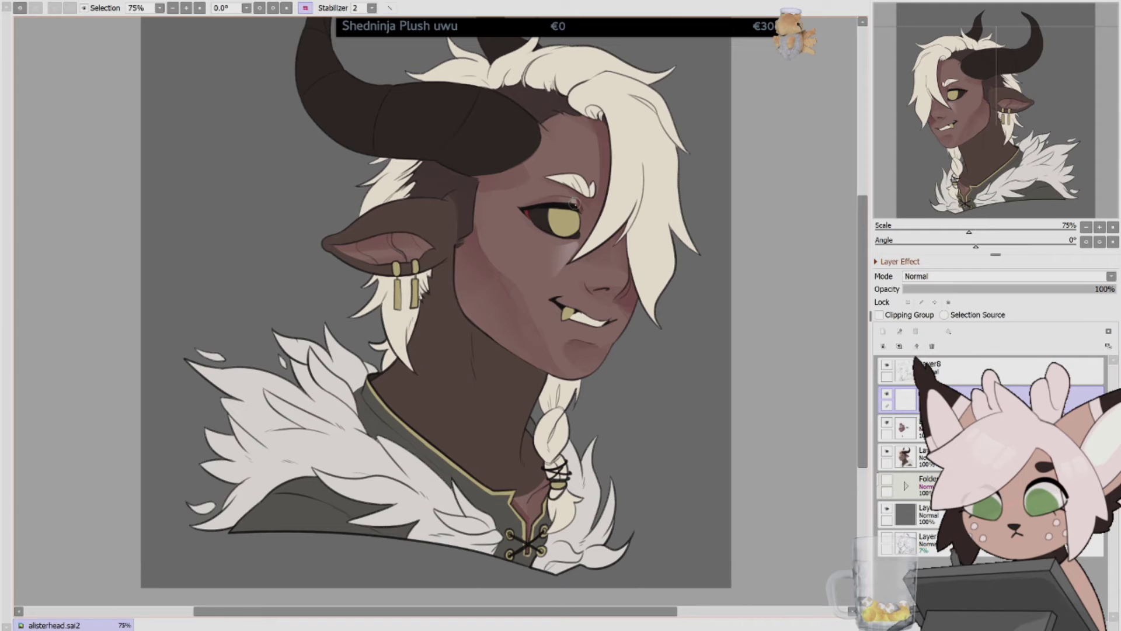
# Dot small pale highlights beneath the eye and paint a thin light line along the outer cheekbone.
pyautogui.press('h')
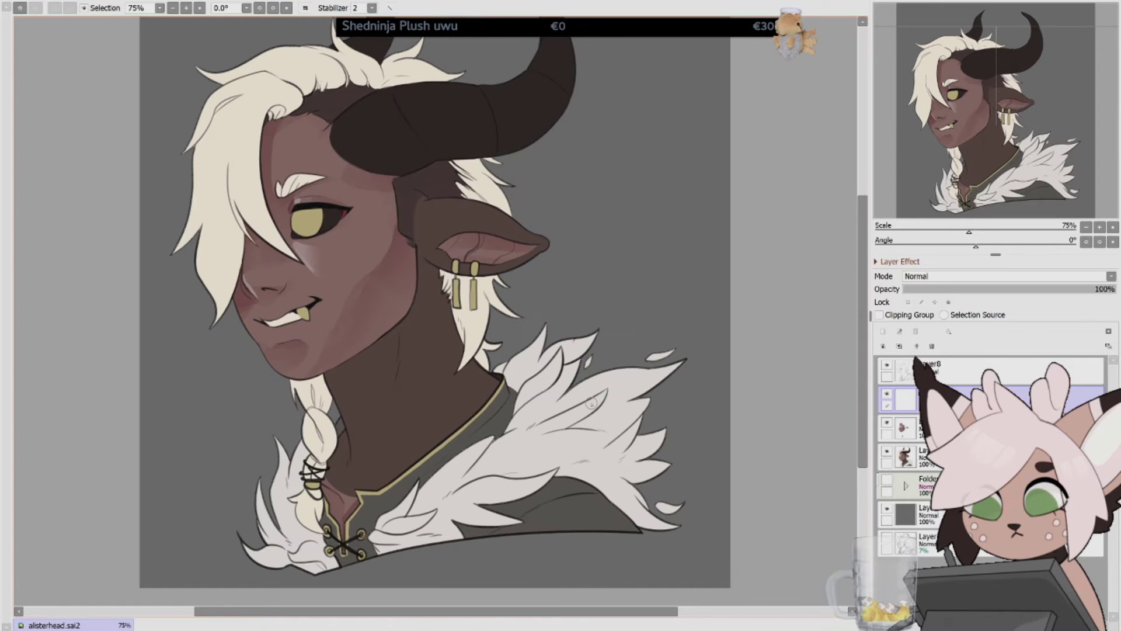
pyautogui.click(310, 258)
pyautogui.click(307, 247)
pyautogui.press('h')
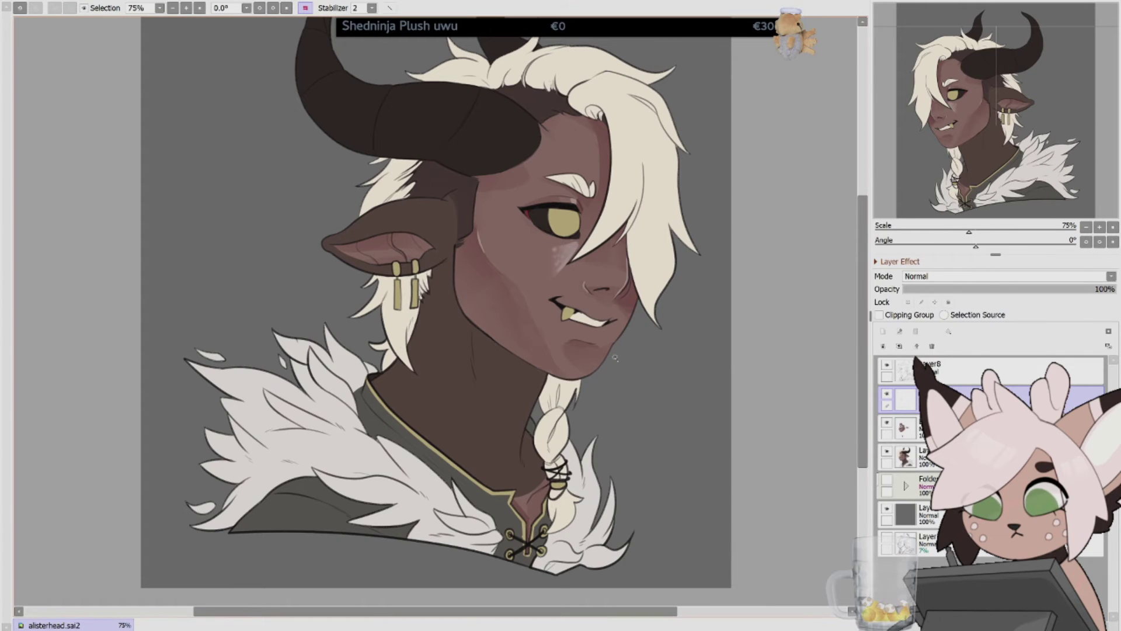
pyautogui.press('h')
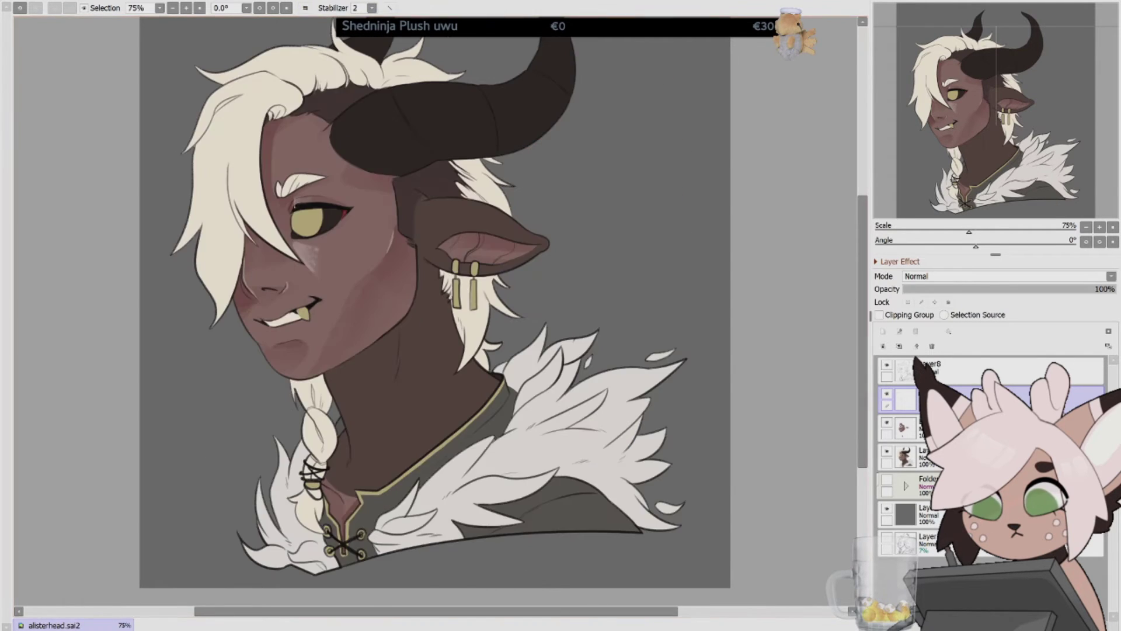
# Paint thin pale highlights around the nostril and on the forehead beside the horn.
pyautogui.moveTo(574, 203); pyautogui.dragTo(513, 244)
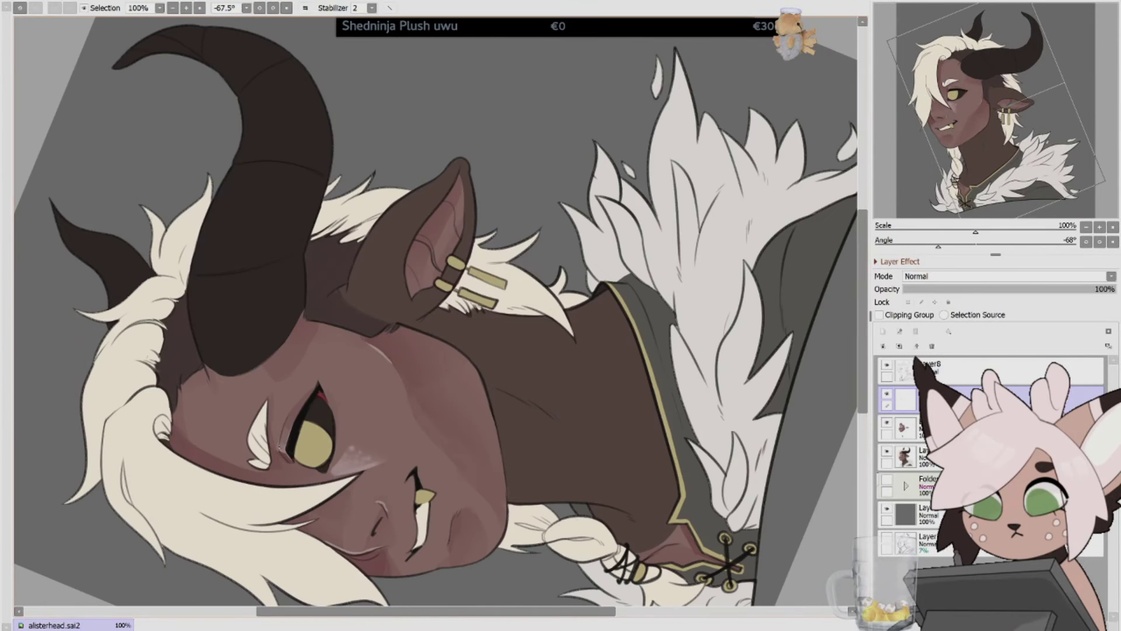
pyautogui.press('Home')
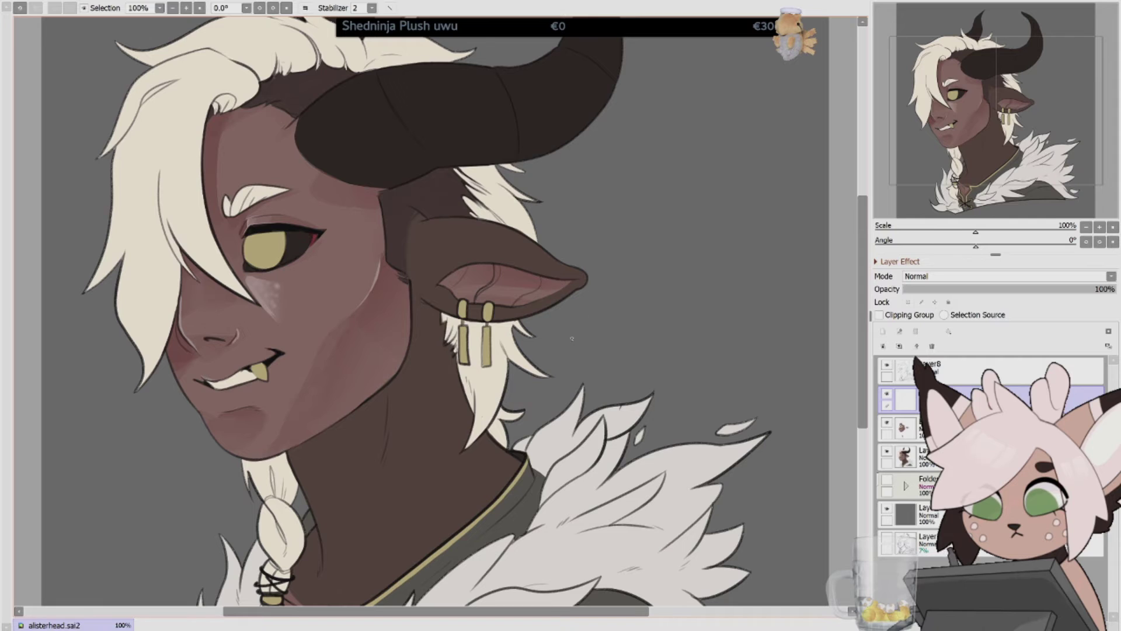
pyautogui.press('h')
pyautogui.press('h')
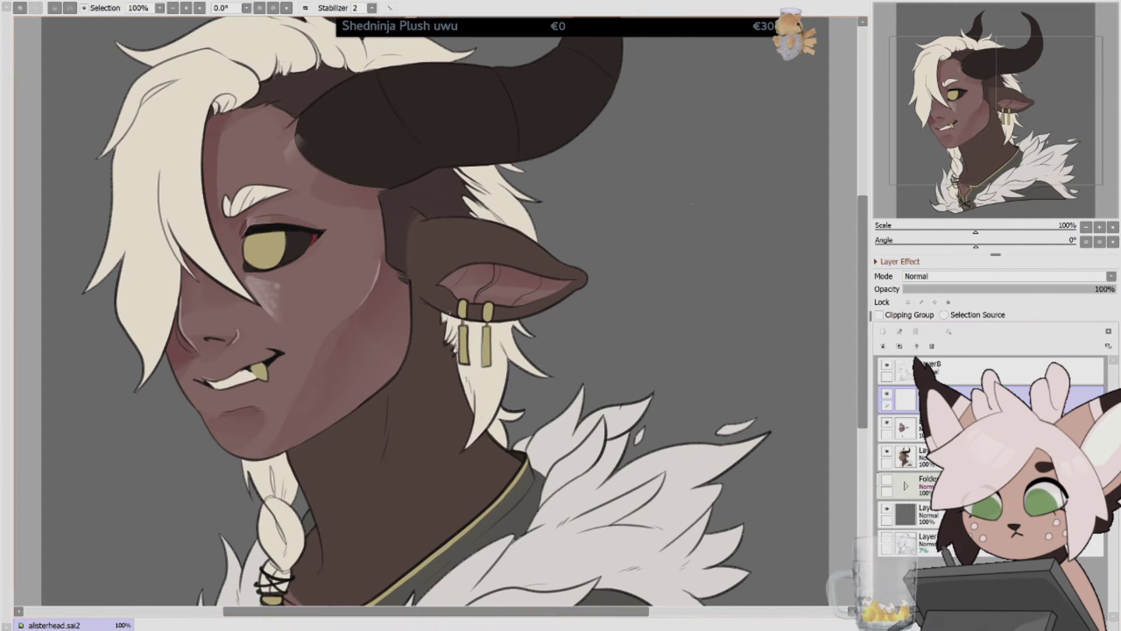
pyautogui.press('h')
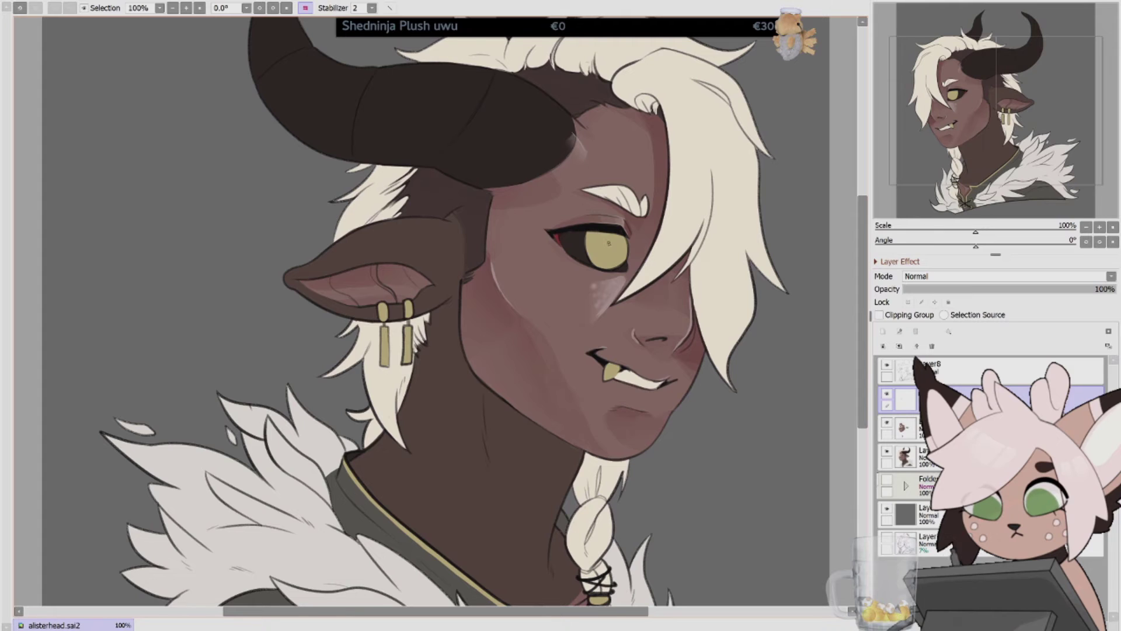
# Lower the pale highlight layer's opacity to 23% and merge it into the skin layer.
pyautogui.press('h')
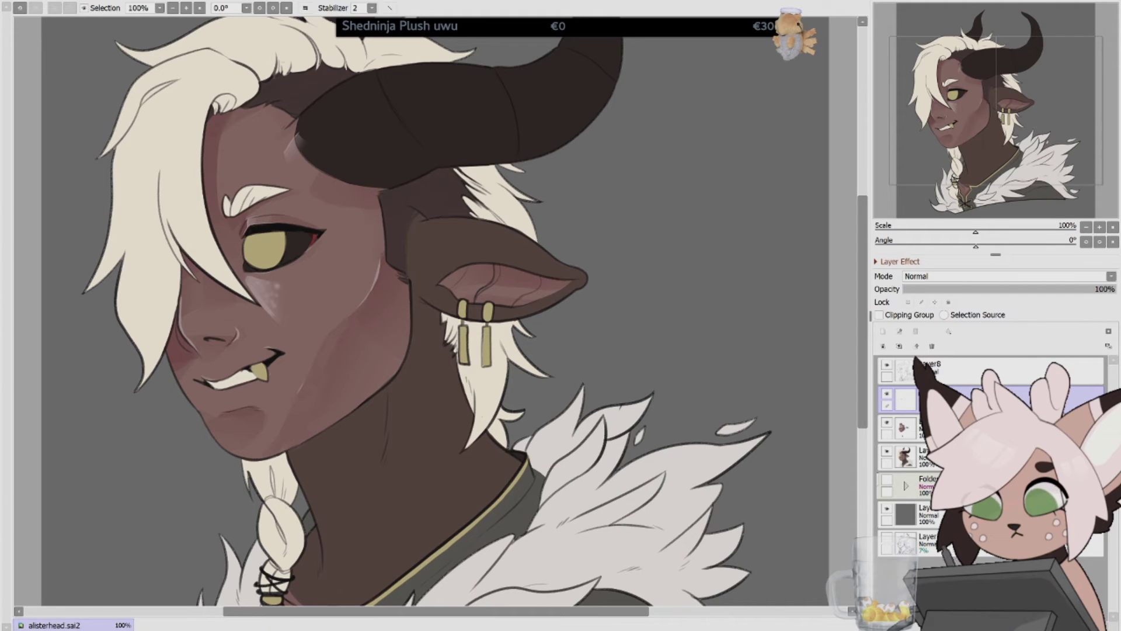
pyautogui.click(979, 288)
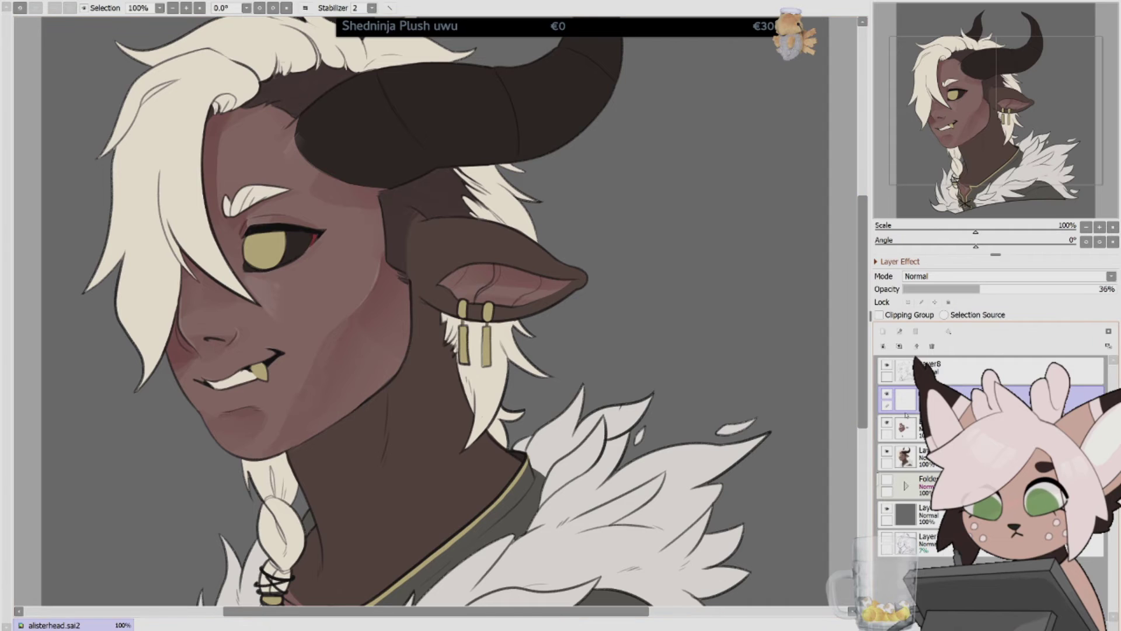
pyautogui.moveTo(979, 289); pyautogui.dragTo(952, 289)
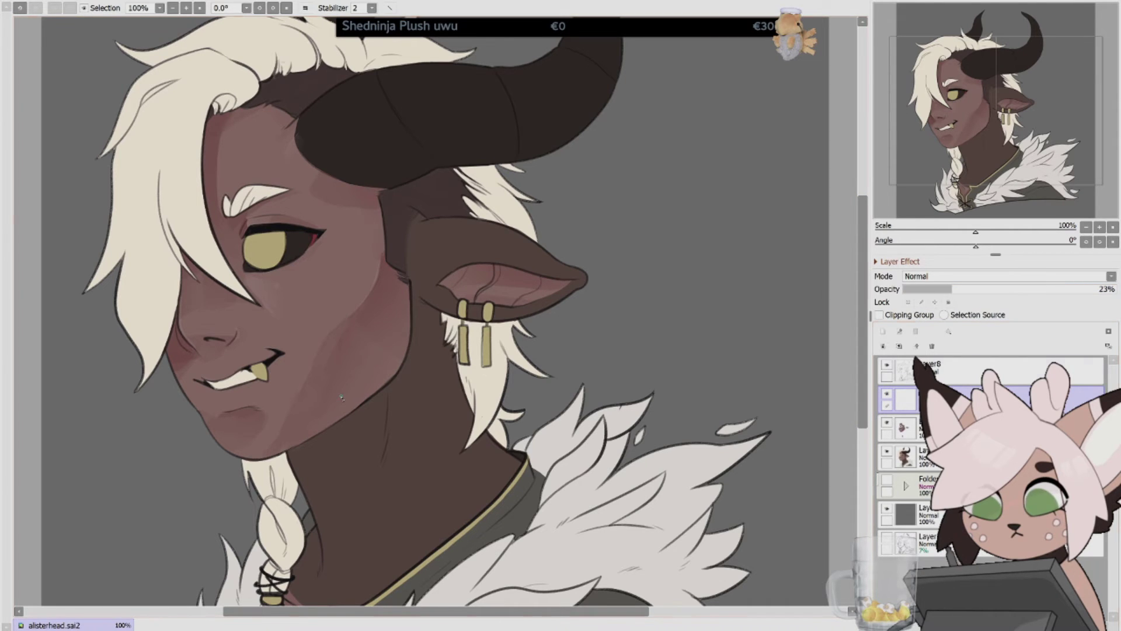
pyautogui.hotkey('ctrl', 'e')
pyautogui.scroll(-2, 342, 397)
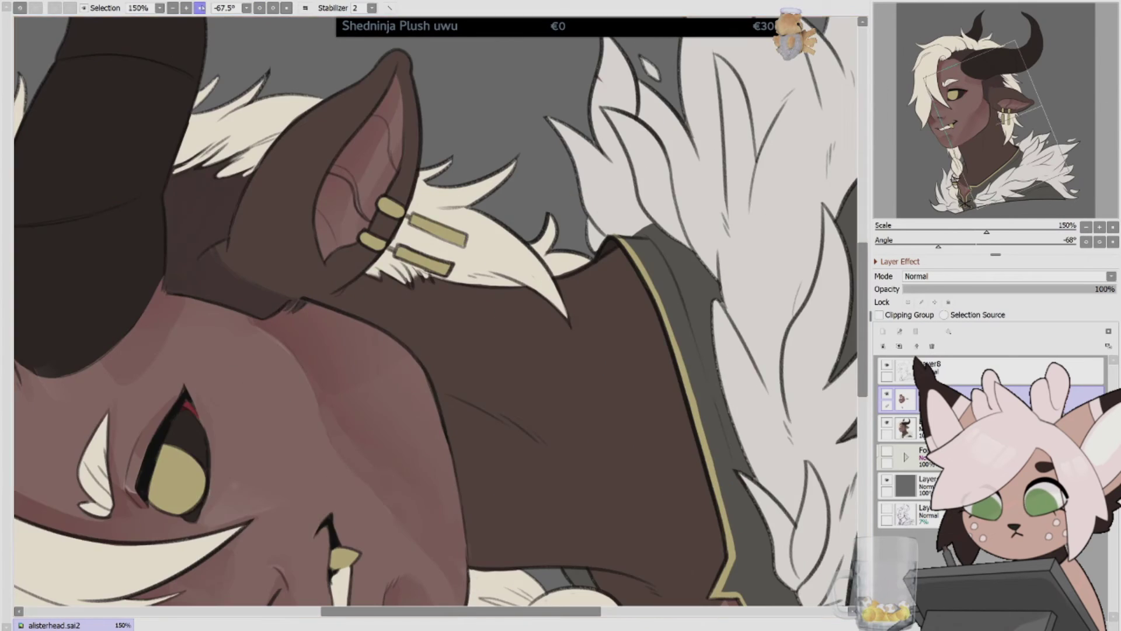
# Select both horns and the dark area of the eye on the flat colour layer and create a new layer for them.
pyautogui.click(199, 8)
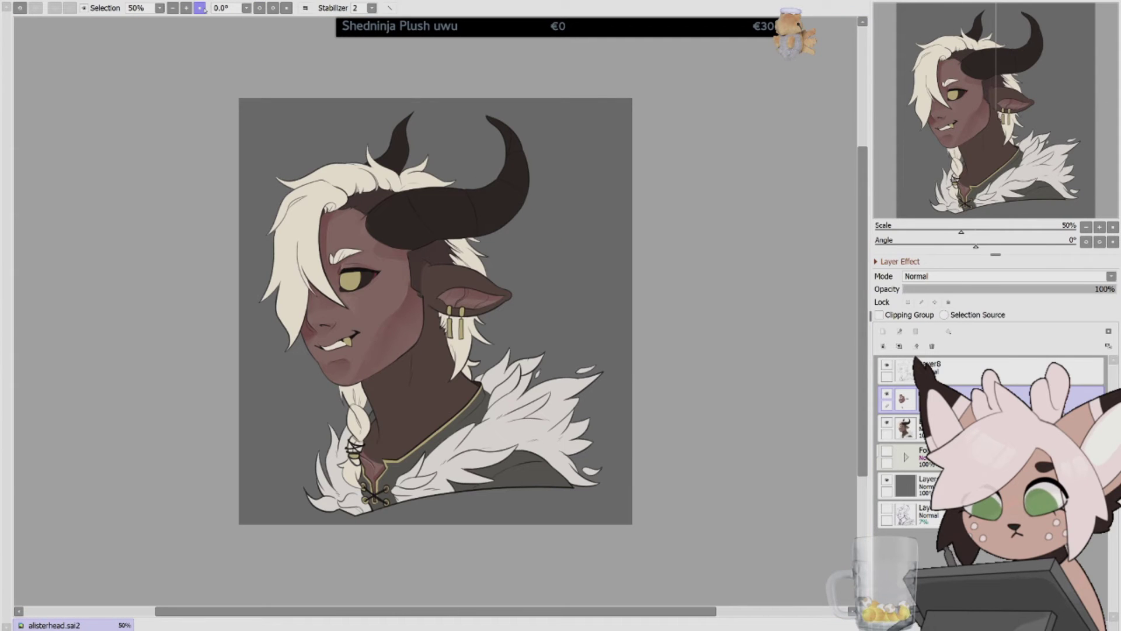
pyautogui.hotkey('ctrl', '+')
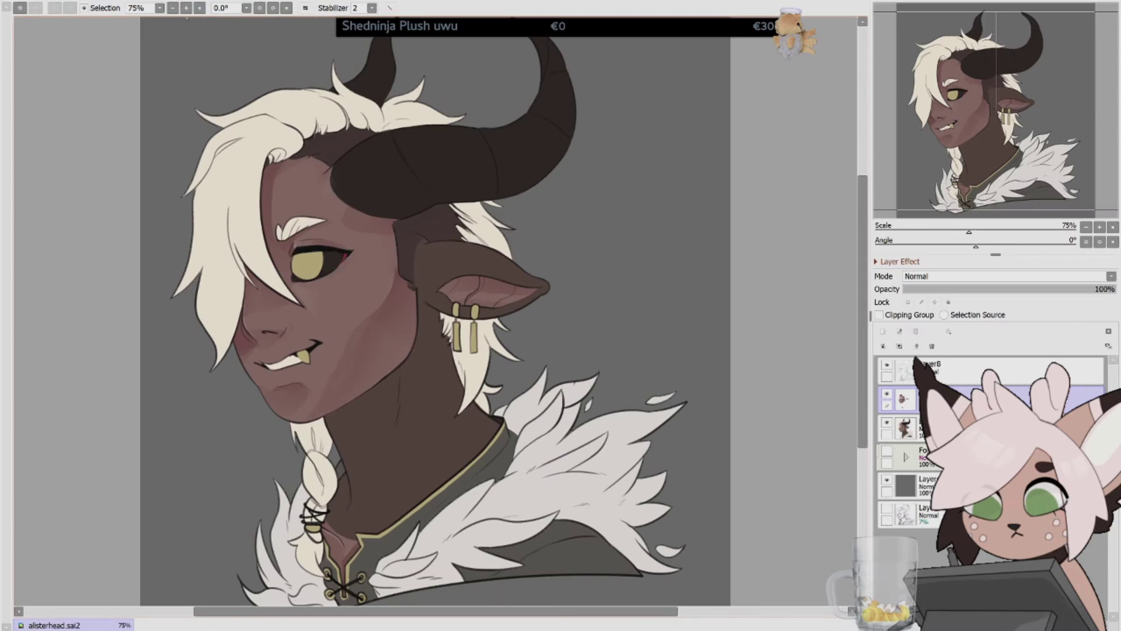
pyautogui.press('h')
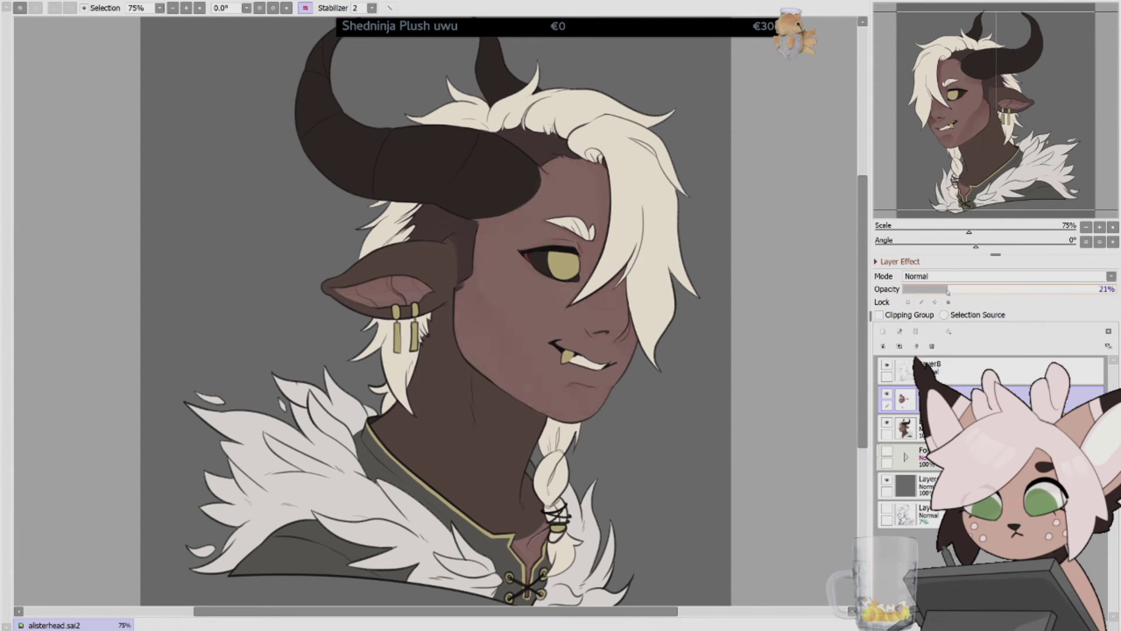
pyautogui.click(902, 428)
pyautogui.click(409, 158)
pyautogui.click(497, 64)
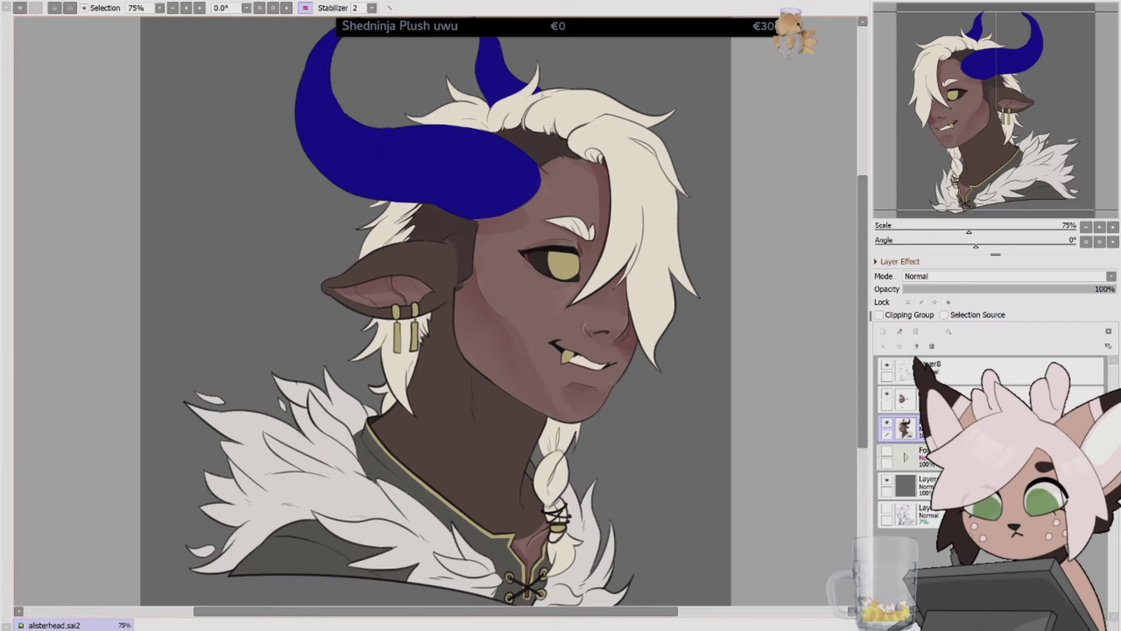
pyautogui.click(546, 270)
pyautogui.hotkey('ctrl', 'shift', 'n')
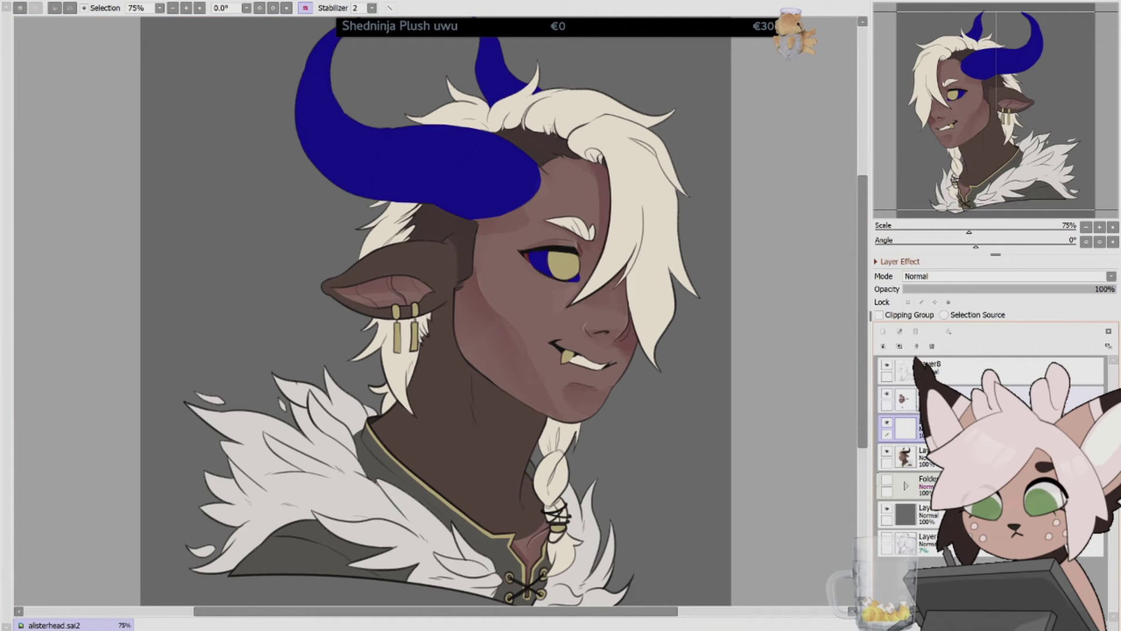
pyautogui.press('b')
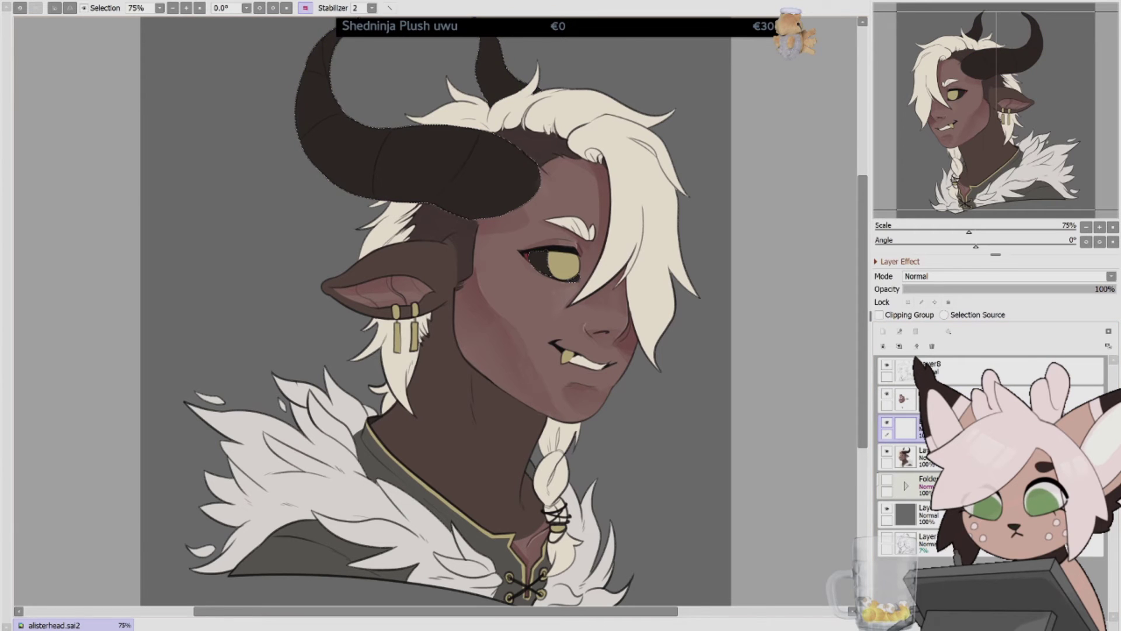
# Add a clipping layer above the horn layer and paint black shading over the far horn and the near horn's tip.
pyautogui.hotkey('ctrl', 'shift', 'n')
pyautogui.click(879, 314)
pyautogui.hotkey('ctrl', 'd')
pyautogui.scroll(3, 480, 175)
pyautogui.moveTo(493, 199)
pyautogui.mouseDown()
pyautogui.moveTo(480, 164)
pyautogui.moveTo(506, 214)
pyautogui.mouseUp()
pyautogui.moveTo(349, 149)
pyautogui.mouseDown()
pyautogui.moveTo(328, 204)
pyautogui.moveTo(250, 278)
pyautogui.mouseUp()
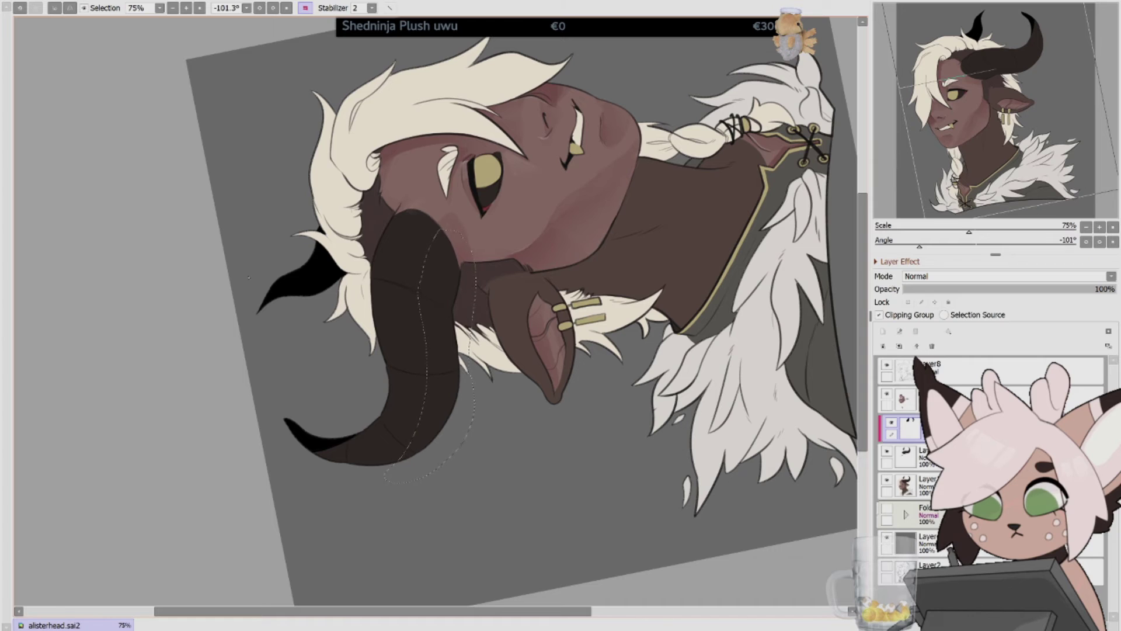
# Lasso and darken the underside and outer curve of the near horn with soft black shading.
pyautogui.moveTo(444, 251)
pyautogui.mouseDown()
pyautogui.moveTo(388, 276)
pyautogui.moveTo(426, 409)
pyautogui.mouseUp()
pyautogui.hotkey('ctrl', 'd')
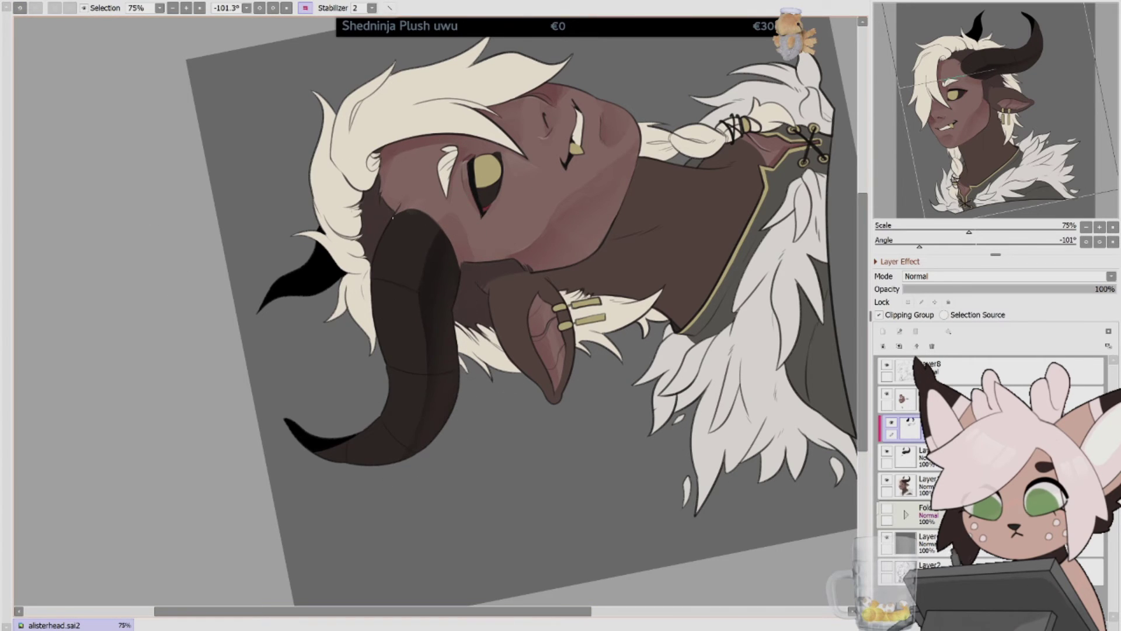
pyautogui.moveTo(388, 351); pyautogui.dragTo(372, 437)
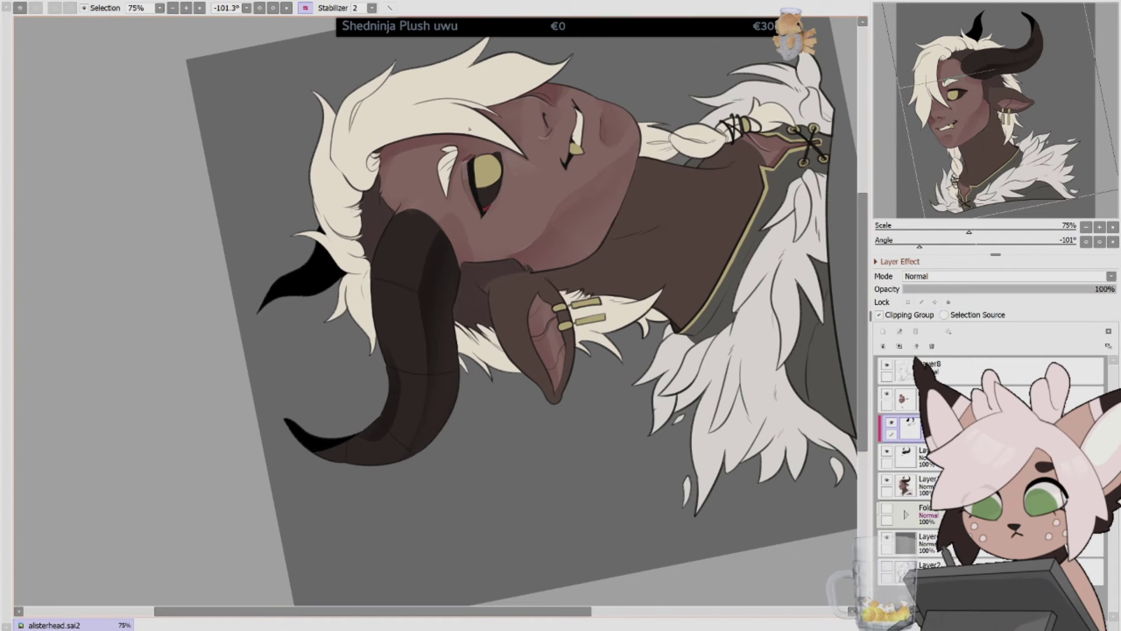
pyautogui.press('Delete')
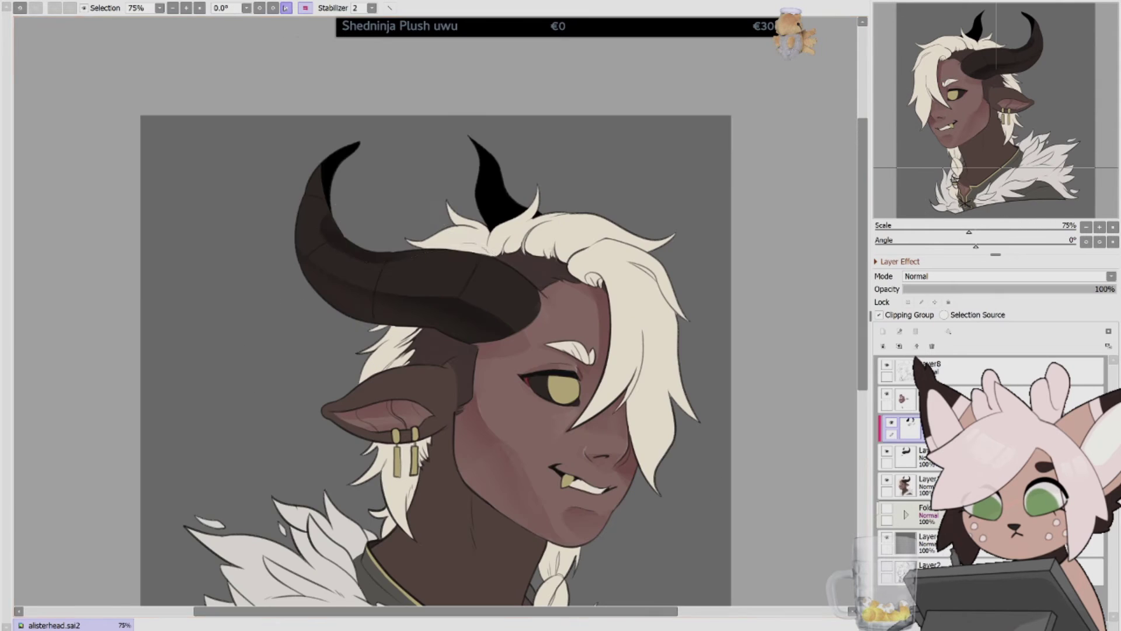
pyautogui.moveTo(468, 251)
pyautogui.mouseDown()
pyautogui.moveTo(374, 257)
pyautogui.moveTo(327, 234)
pyautogui.moveTo(367, 157)
pyautogui.moveTo(281, 285)
pyautogui.mouseUp()
pyautogui.hotkey('ctrl', 'd')
pyautogui.hotkey('ctrl', 'z')
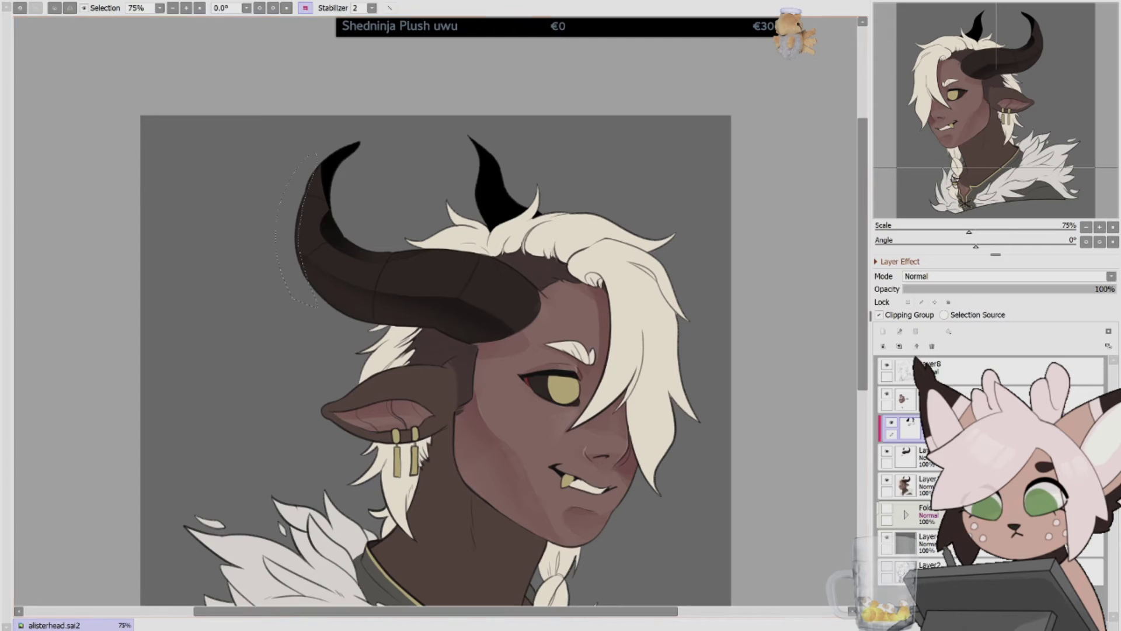
# Soften the black horn shading and merge its clipping layer into the horn layer.
pyautogui.press('h')
pyautogui.scroll(-3, 750, 284)
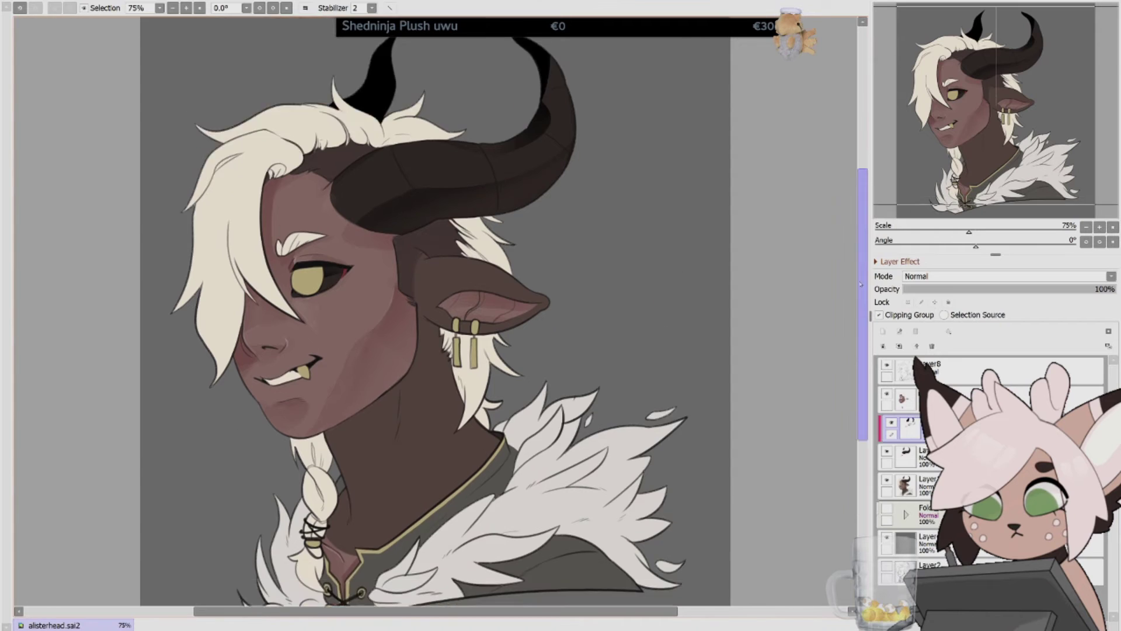
pyautogui.scroll(-3, 865, 305)
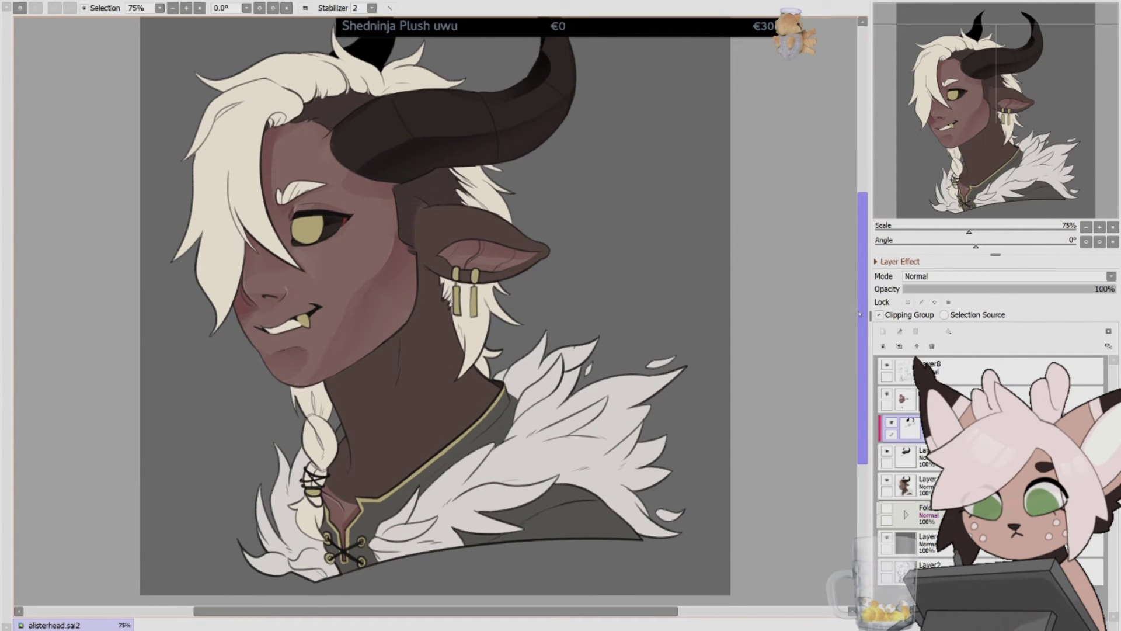
pyautogui.scroll(4, 861, 303)
pyautogui.click(899, 346)
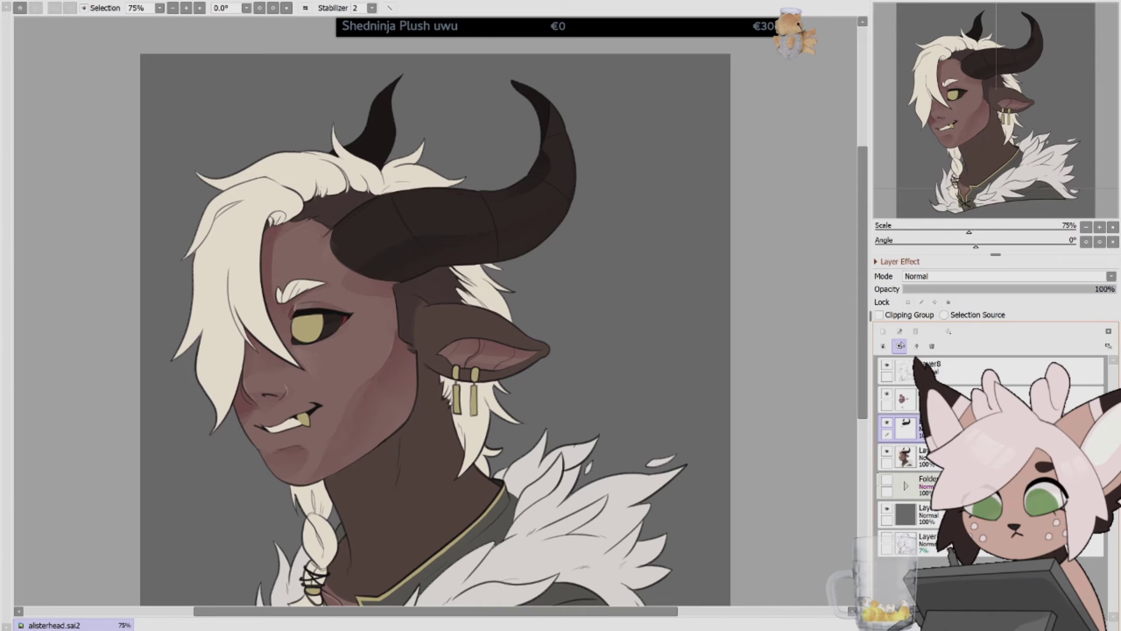
# Paint a lassoed pale highlight along the near horn on a new clipping layer, reduce it to 15% opacity and merge it down.
pyautogui.click(883, 331)
pyautogui.click(879, 315)
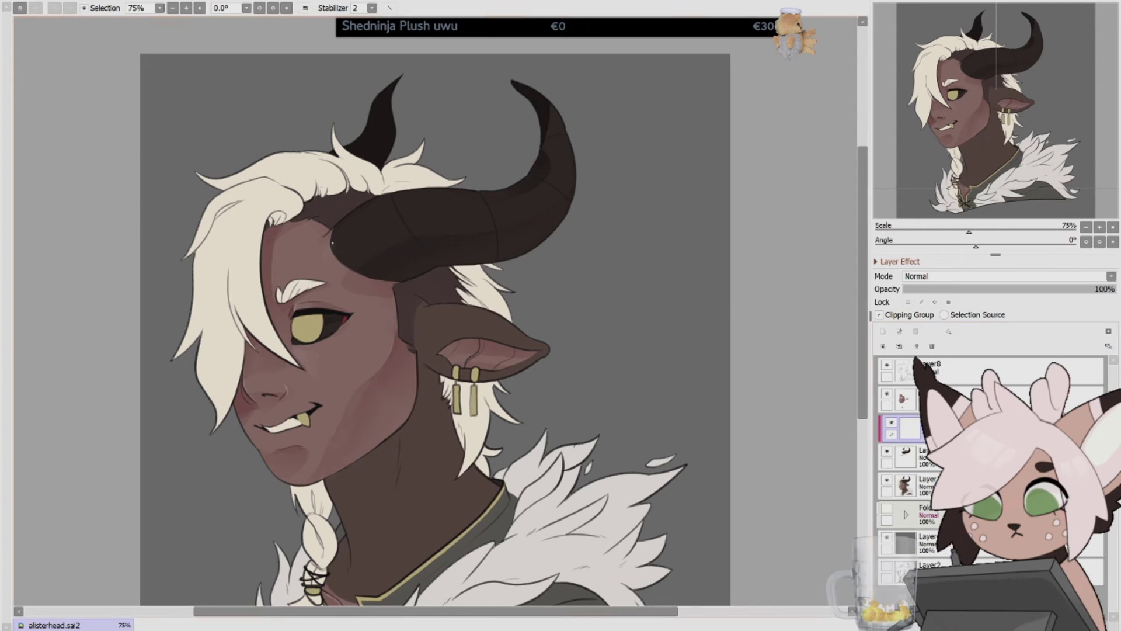
pyautogui.moveTo(338, 238); pyautogui.dragTo(549, 140)
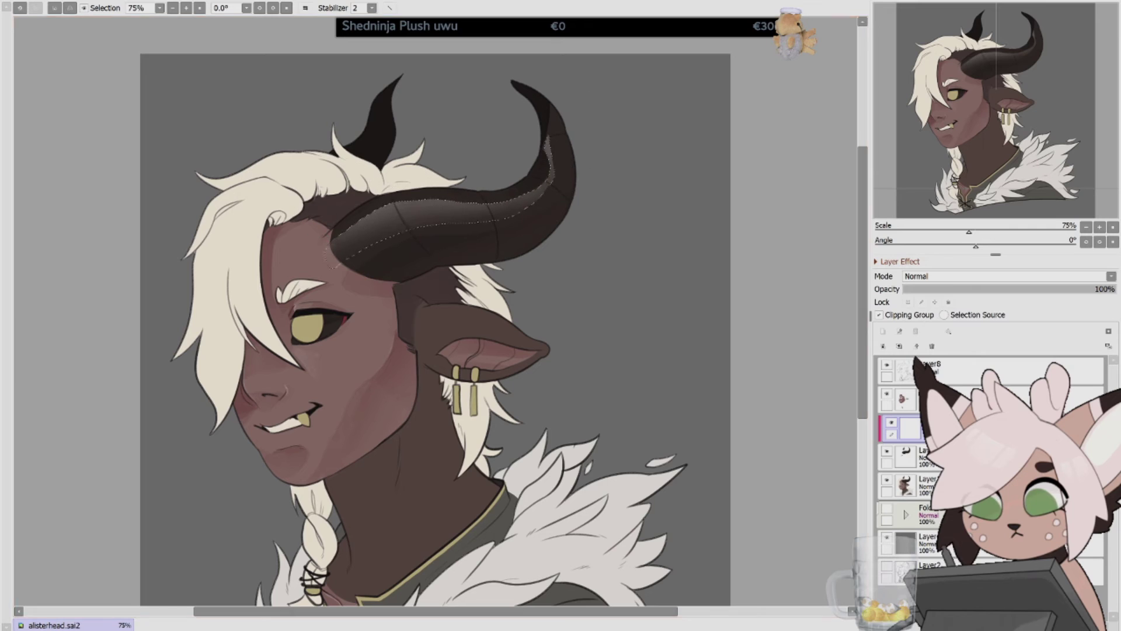
pyautogui.hotkey('ctrl', 'd')
pyautogui.click(935, 289)
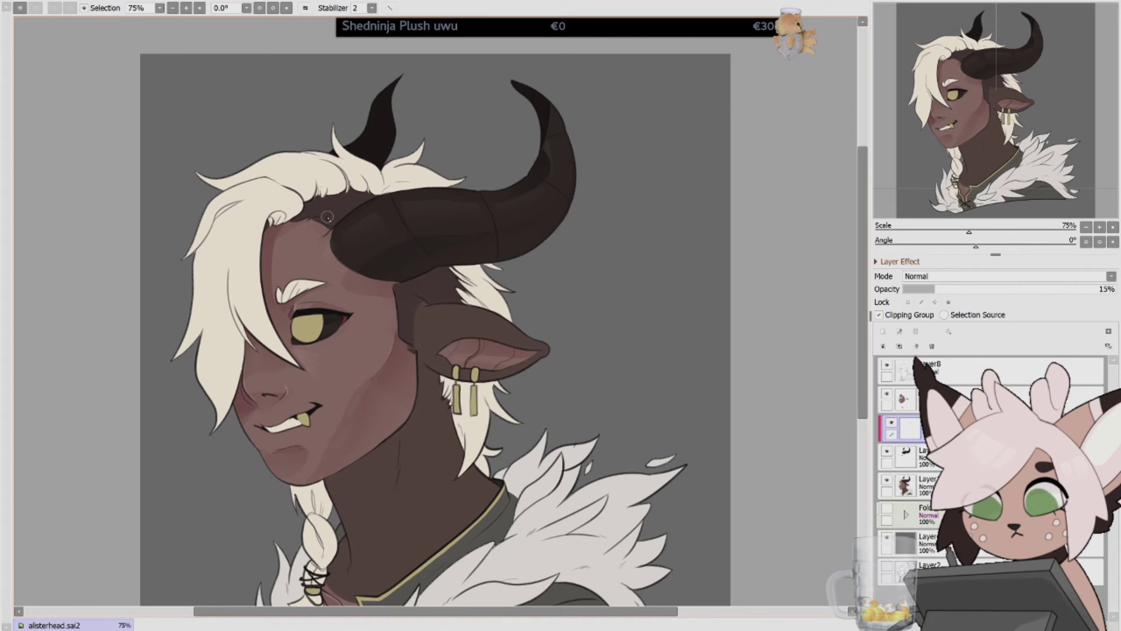
pyautogui.hotkey('ctrl', 'z')
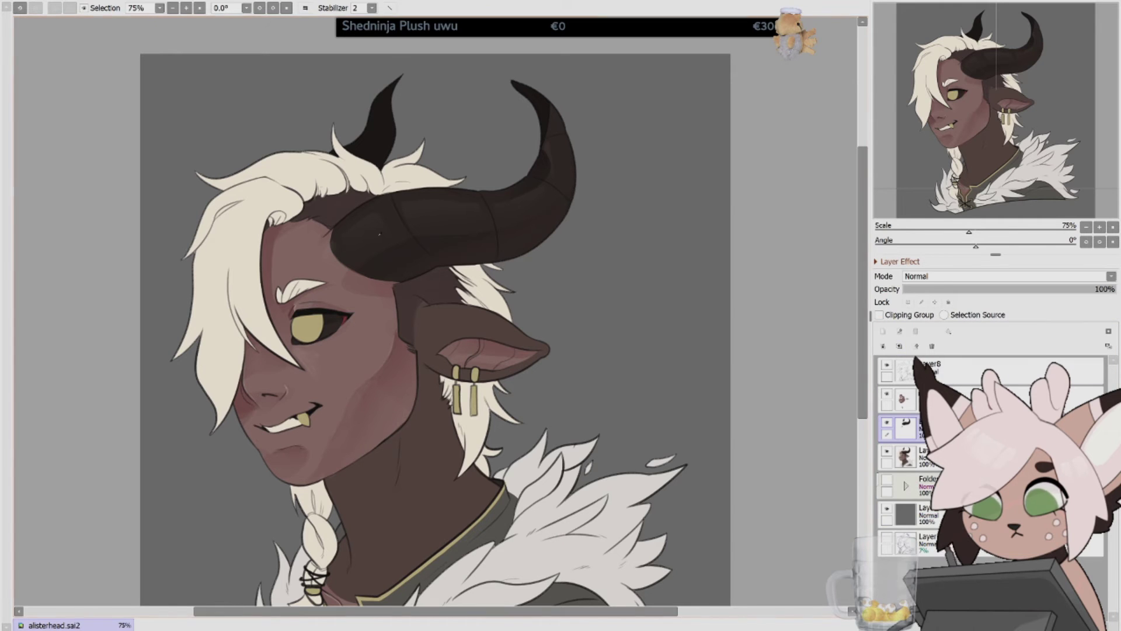
# Refine the near horn with faint light strokes along its length and inner curve.
pyautogui.scroll(1, 435, 311)
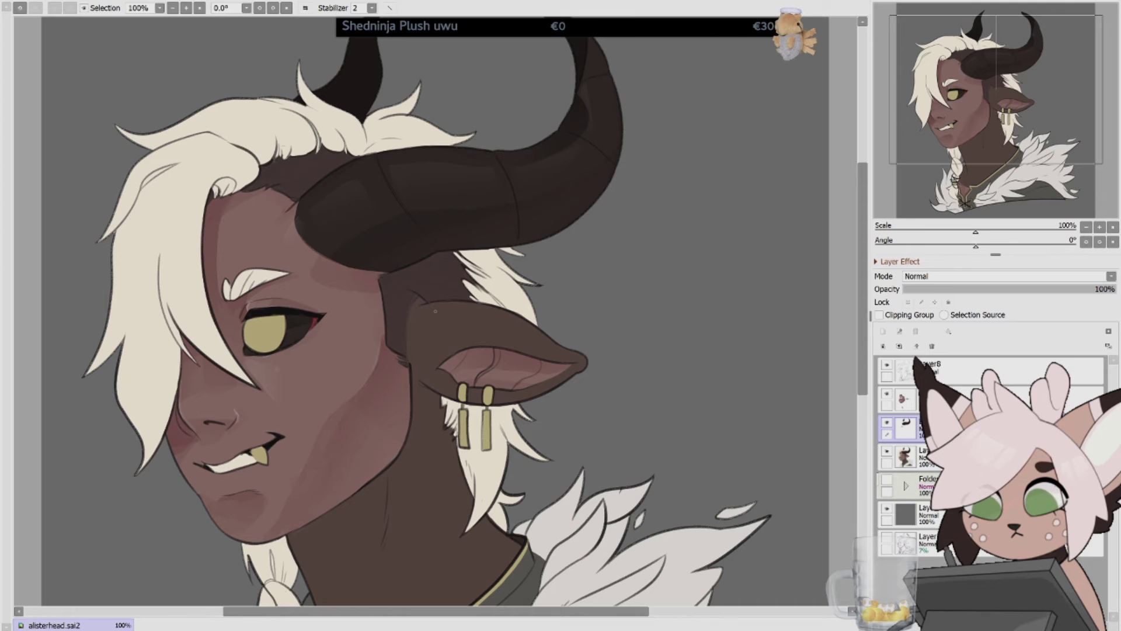
pyautogui.moveTo(435, 311); pyautogui.dragTo(309, 232)
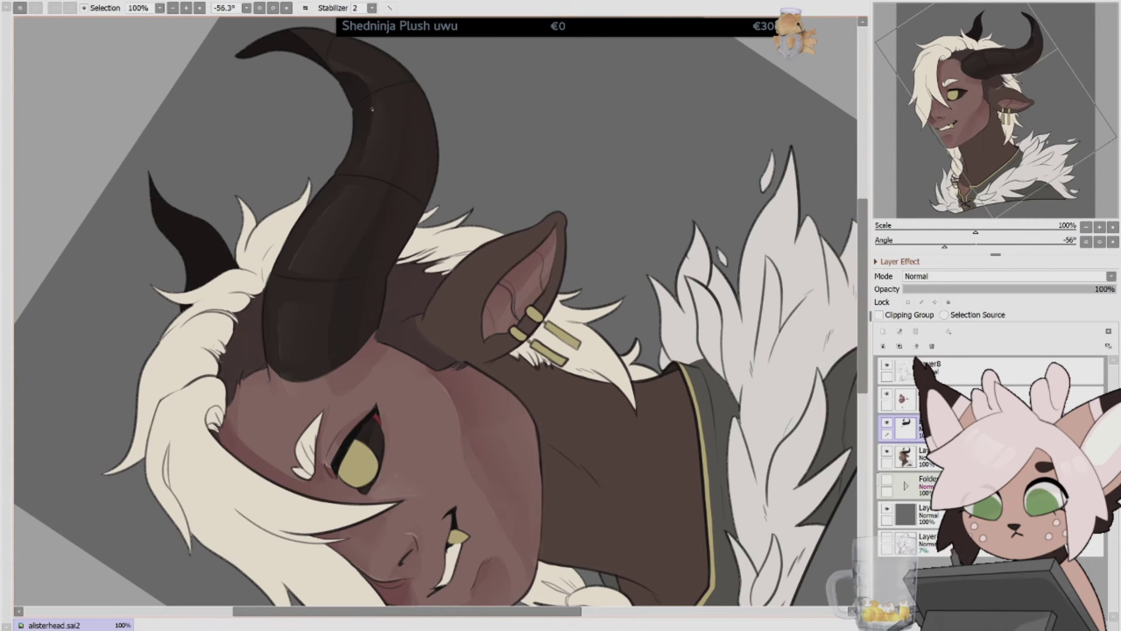
pyautogui.press('Home')
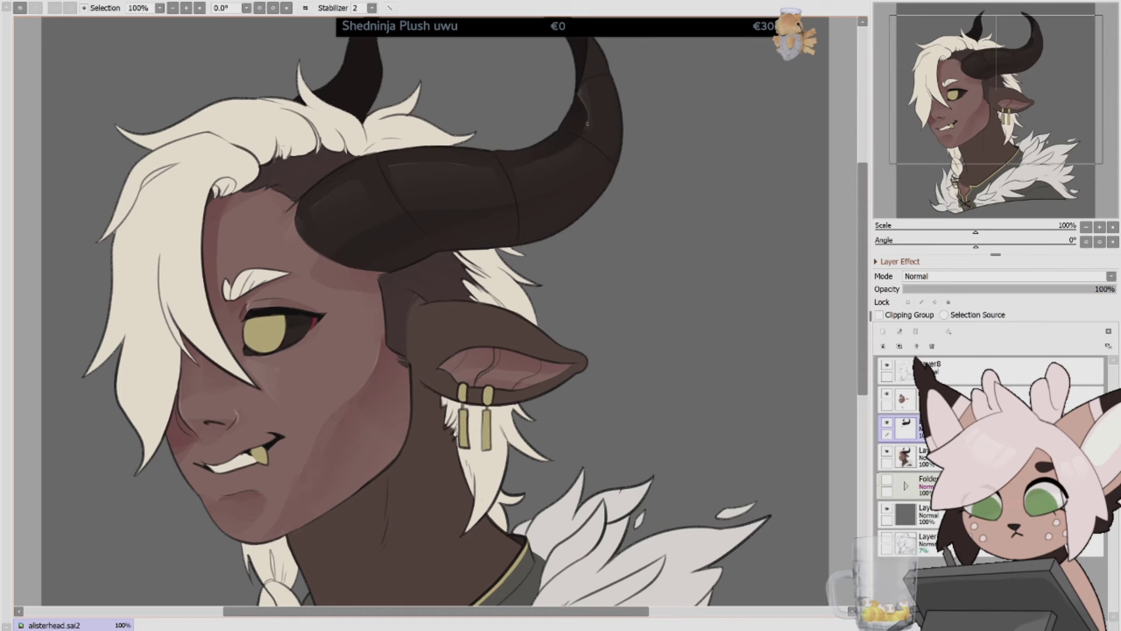
# Separate the dark brown neck, ear and scalp area onto its own layer and add a clipping layer above it.
pyautogui.press('-')
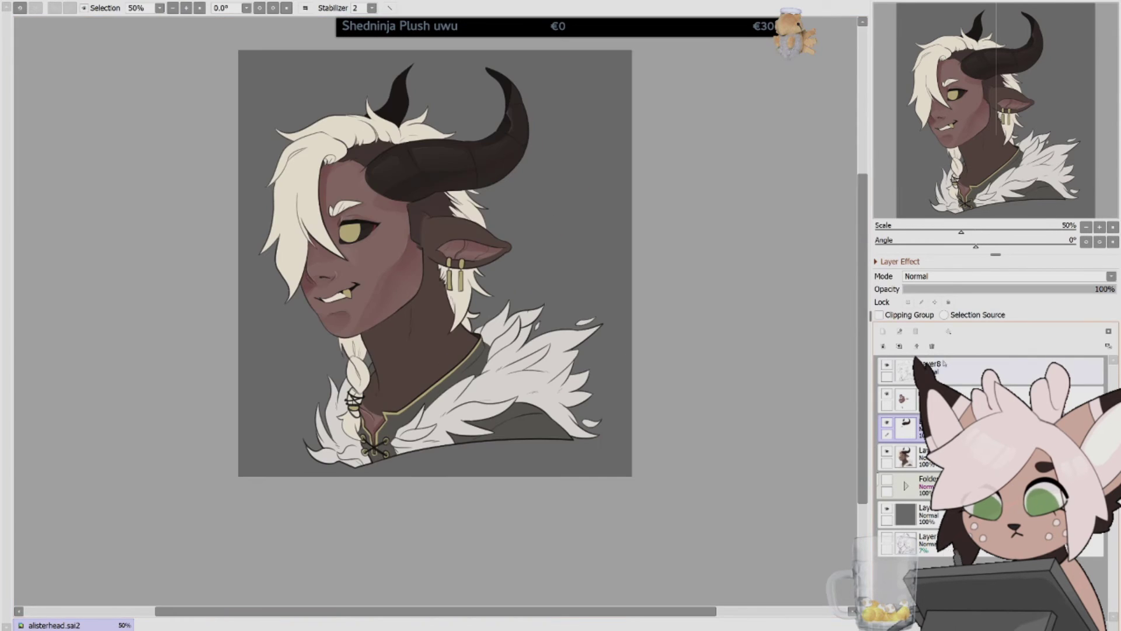
pyautogui.press('+')
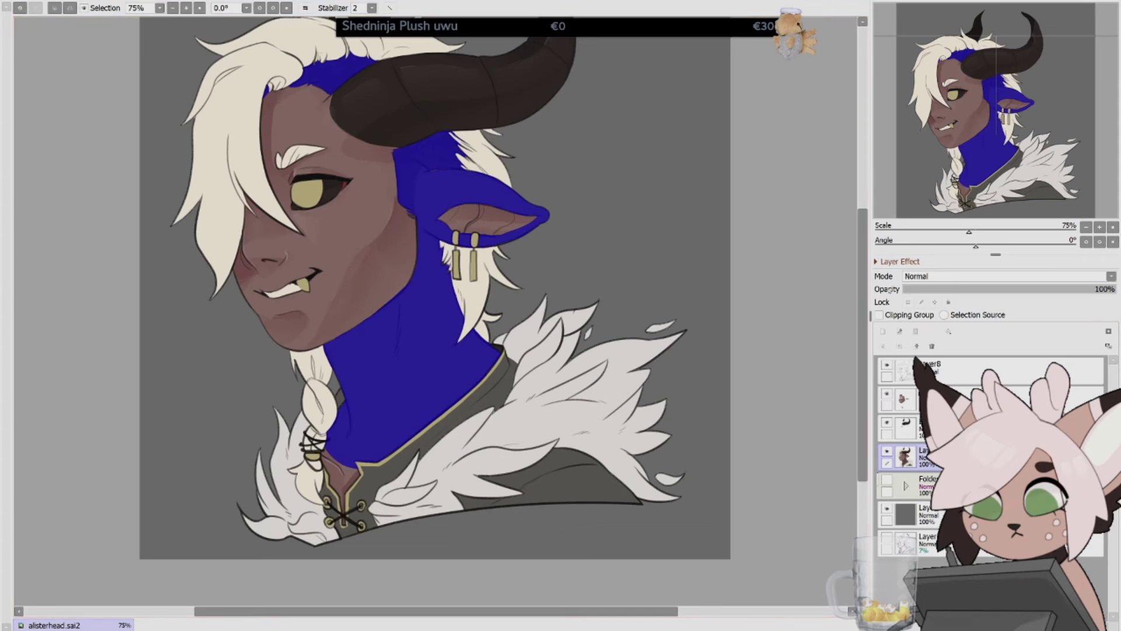
pyautogui.hotkey('ctrl', 'shift', 'n')
pyautogui.hotkey('ctrl', 'd')
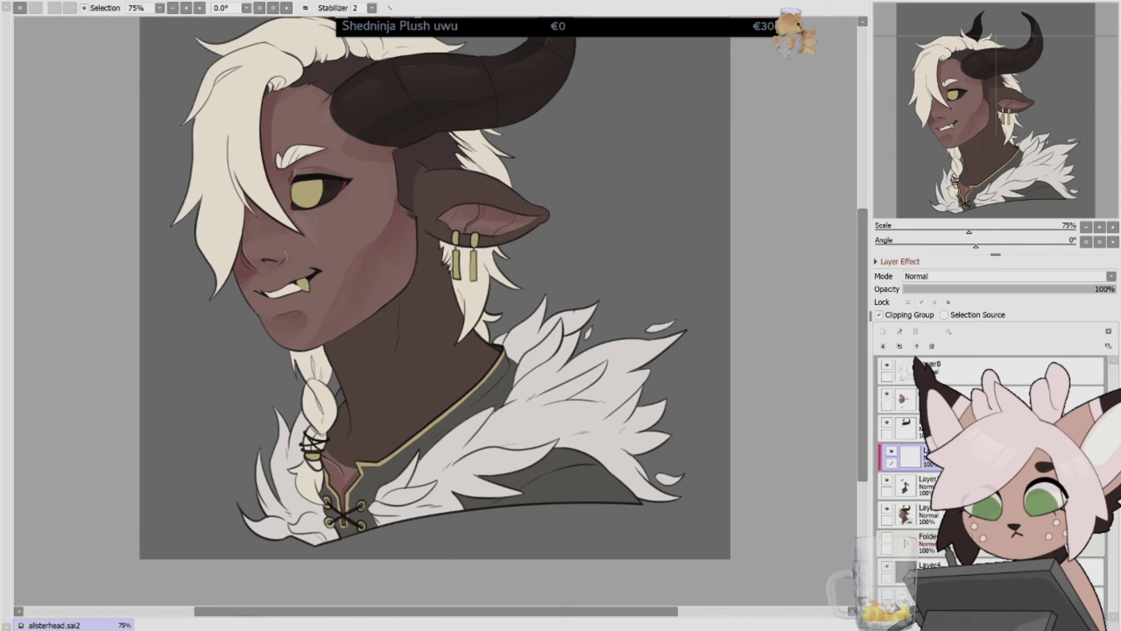
# Paint soft black shadows on the neck beneath the jaw, beside the braid and along the collar.
pyautogui.moveTo(453, 277); pyautogui.dragTo(345, 385)
pyautogui.moveTo(417, 245); pyautogui.dragTo(344, 362)
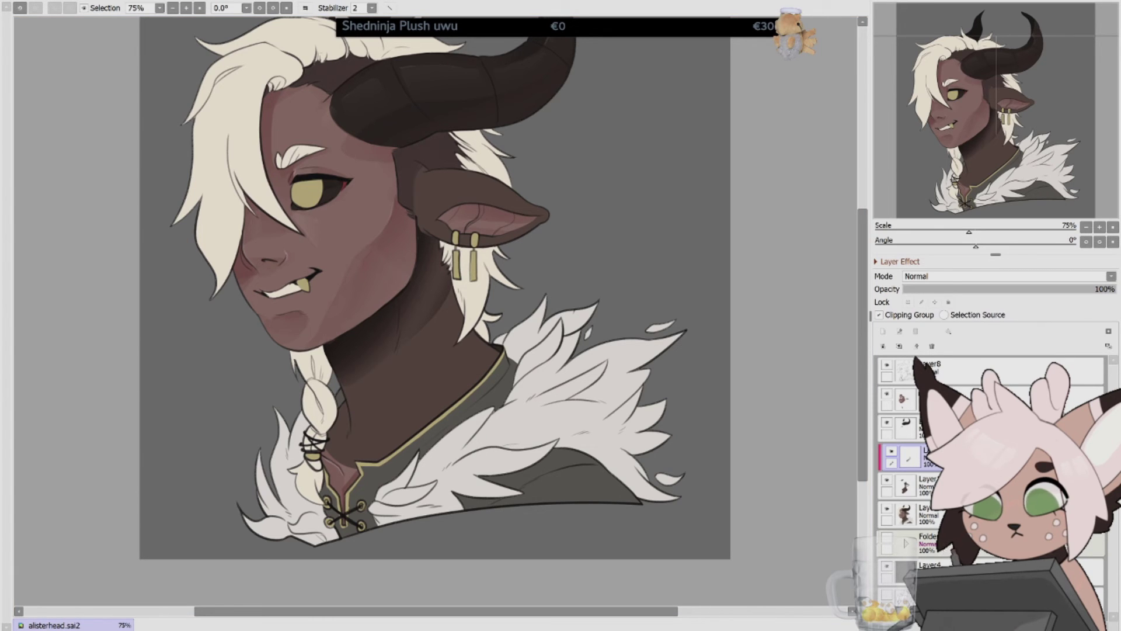
pyautogui.moveTo(350, 401); pyautogui.dragTo(330, 450)
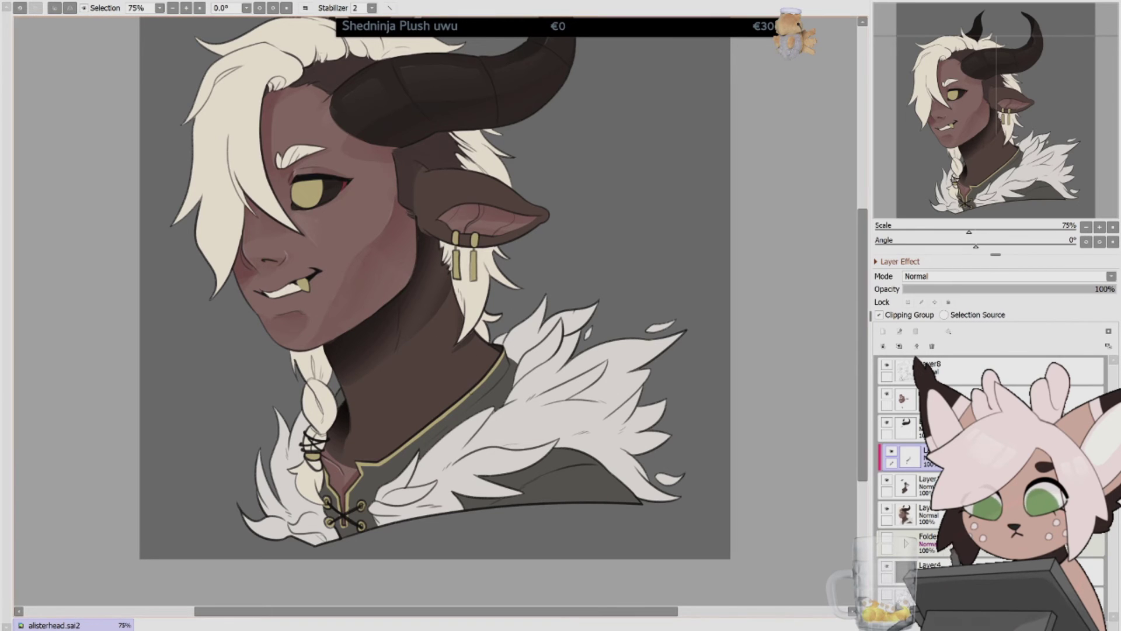
pyautogui.moveTo(496, 344); pyautogui.dragTo(416, 433)
pyautogui.moveTo(381, 331); pyautogui.dragTo(345, 399)
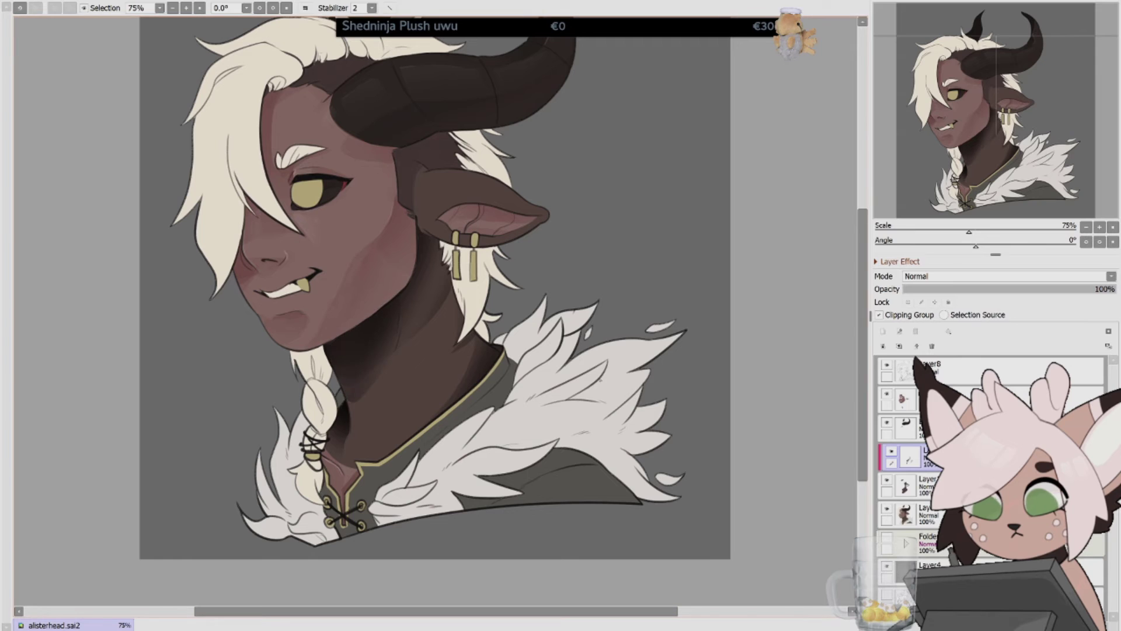
# Shade the dark scalp beneath the horn and along the hairline, and darken the neck just below the ear.
pyautogui.moveTo(461, 162); pyautogui.dragTo(402, 140)
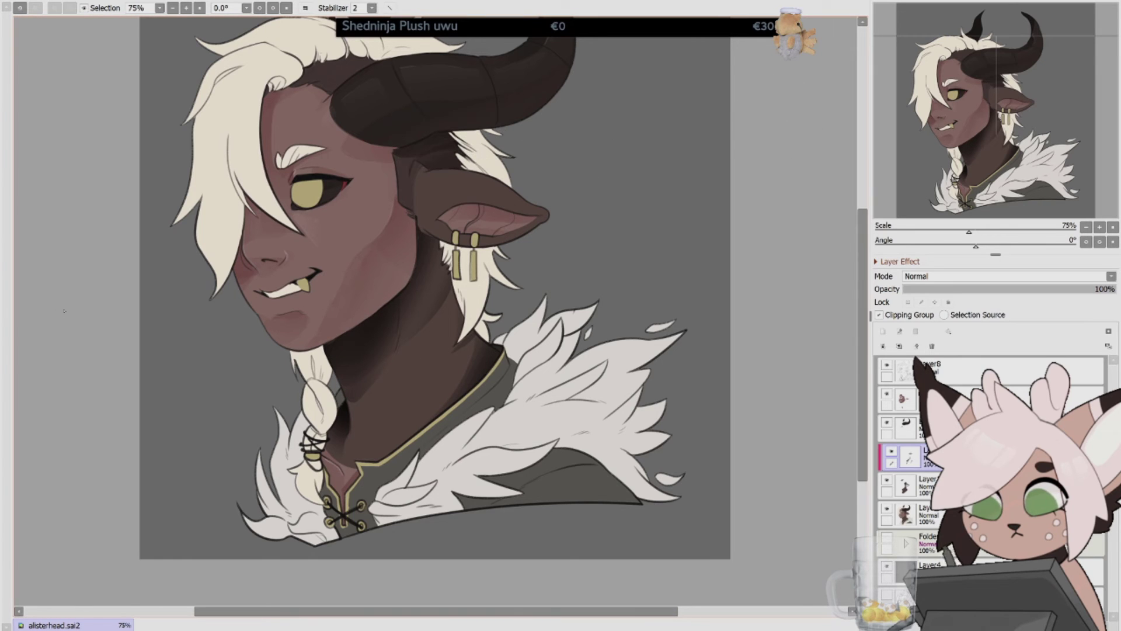
pyautogui.moveTo(374, 57); pyautogui.dragTo(329, 90)
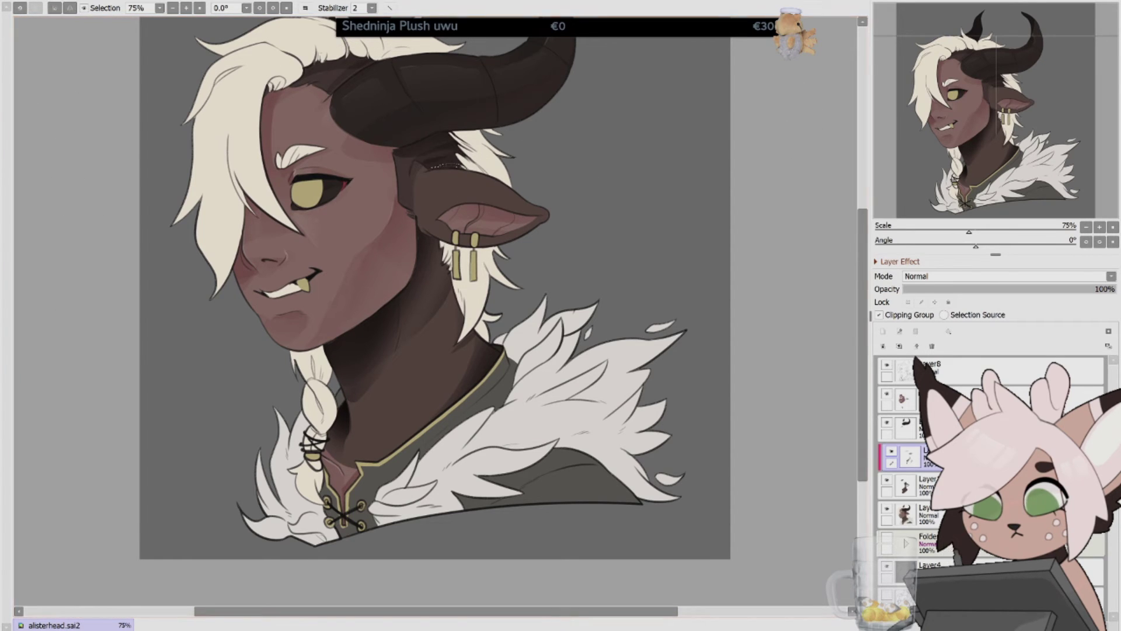
pyautogui.moveTo(435, 218); pyautogui.dragTo(422, 244)
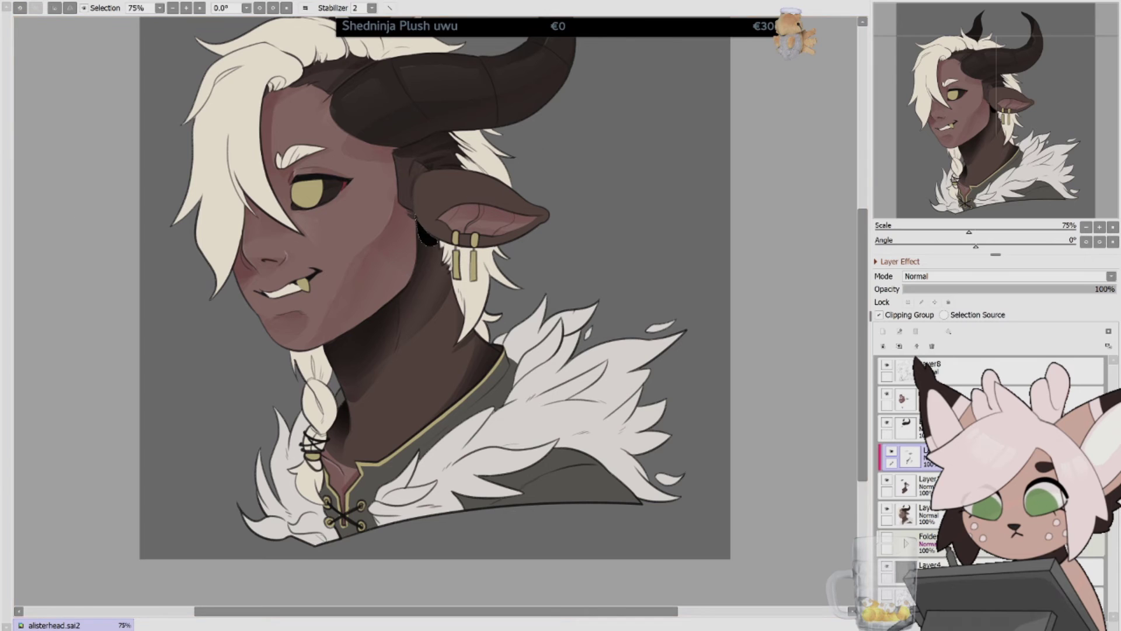
pyautogui.moveTo(316, 67); pyautogui.dragTo(330, 75)
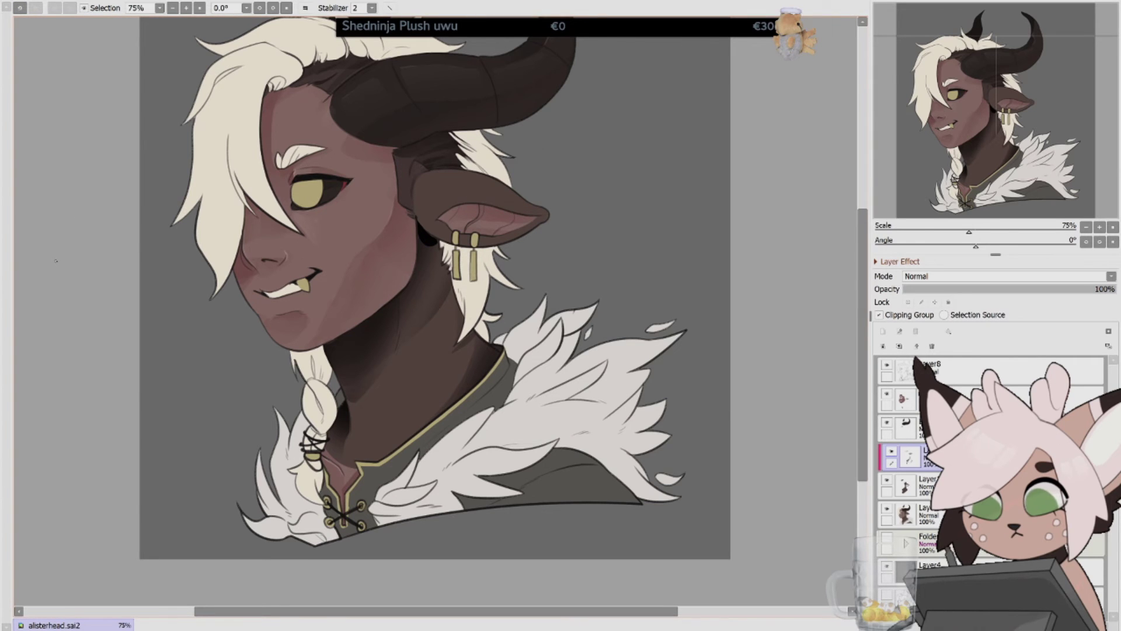
# Darken the scalp along the hairline and the area in front of the ear, and set the neck shading layer's opacity to 60%.
pyautogui.scroll(3, 402, 295)
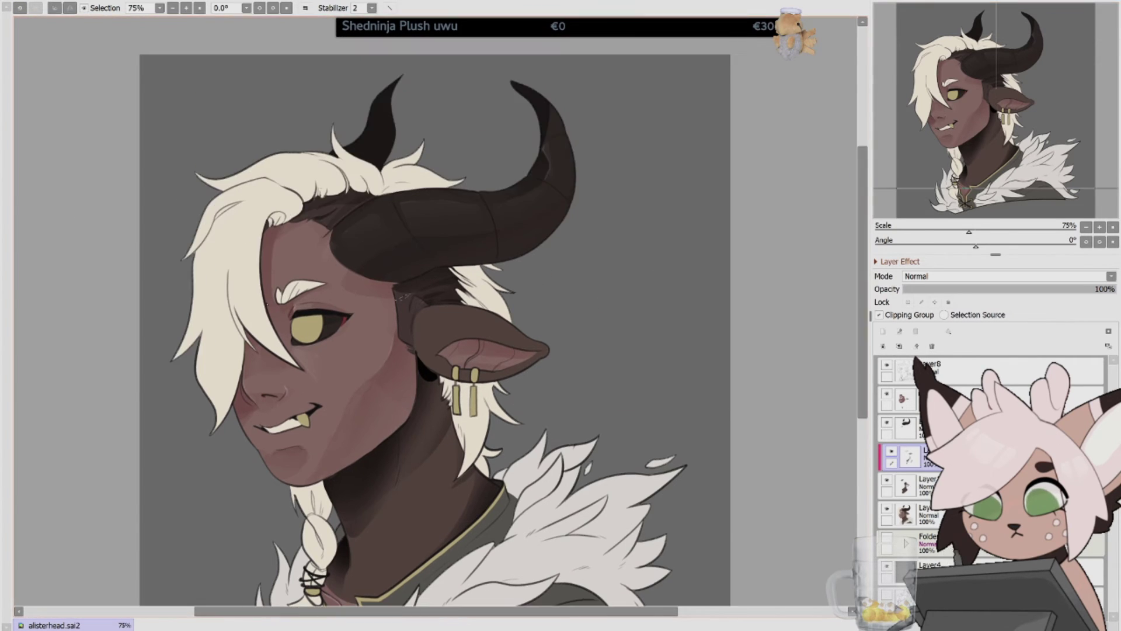
pyautogui.moveTo(402, 300); pyautogui.dragTo(412, 332)
pyautogui.moveTo(306, 211); pyautogui.dragTo(349, 201)
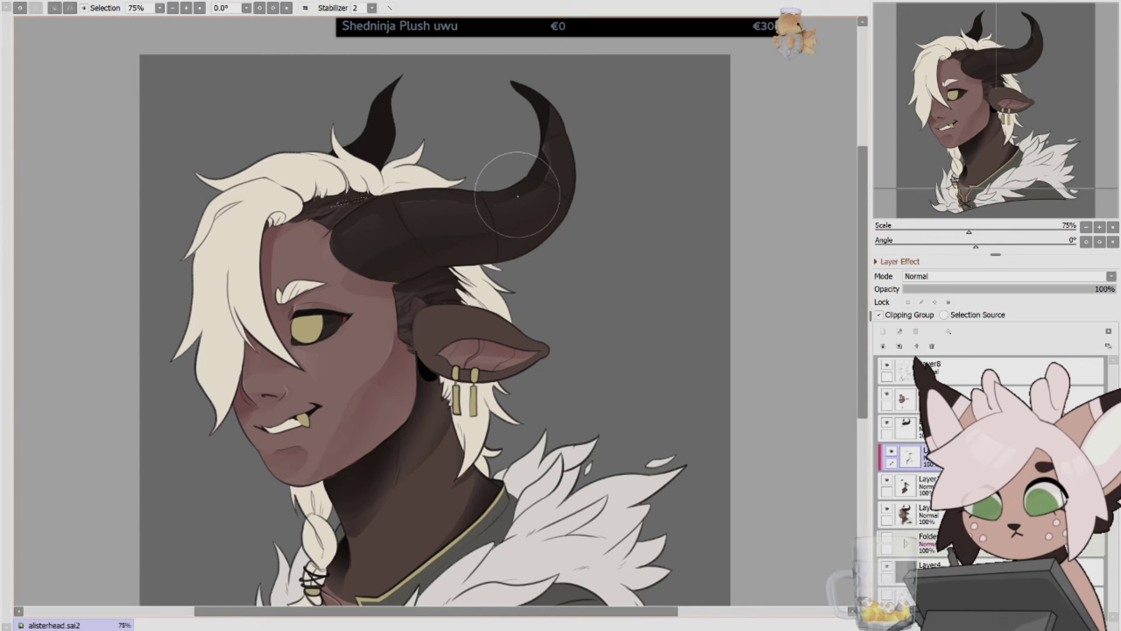
pyautogui.scroll(-2, 796, 275)
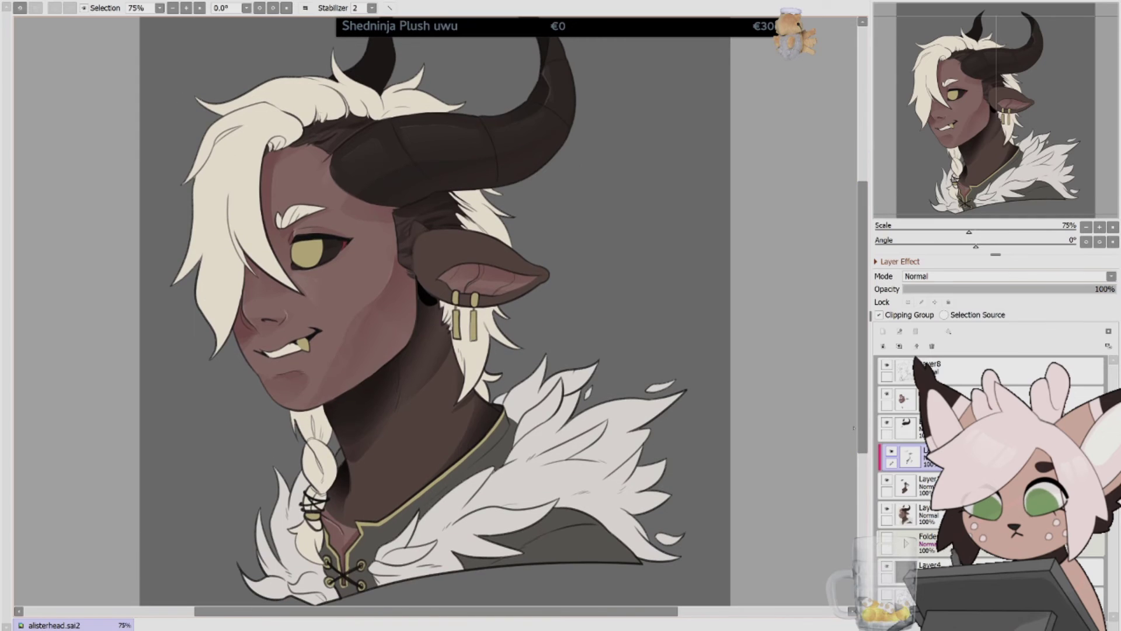
pyautogui.click(992, 289)
pyautogui.moveTo(992, 289); pyautogui.dragTo(1043, 289)
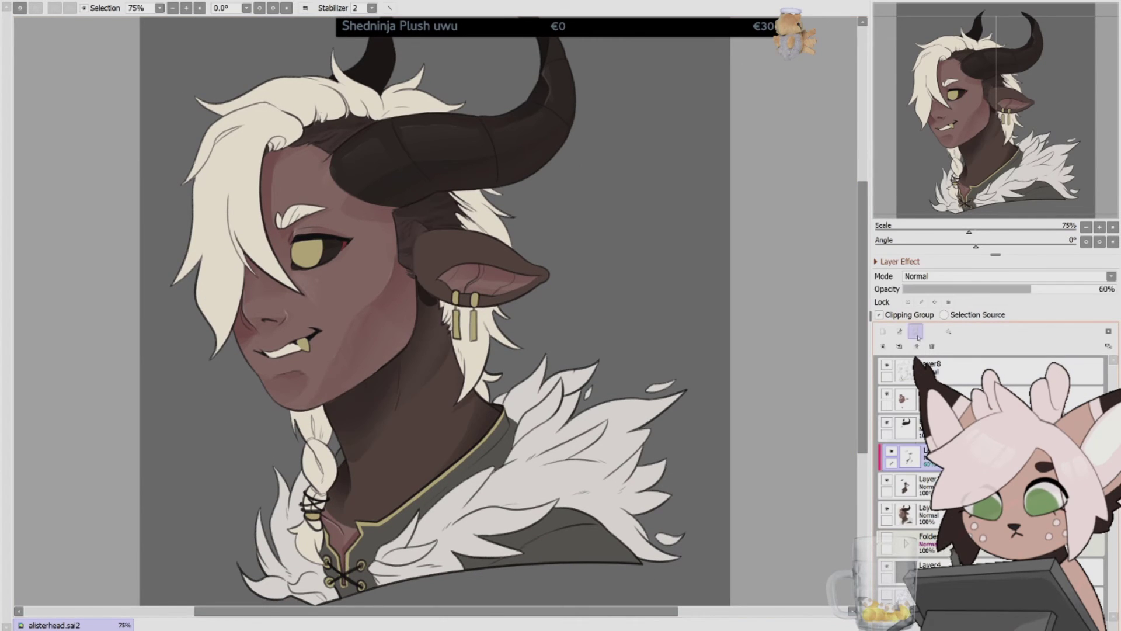
# Shade the near ear on a new clipping layer over the dark neck layer and set its opacity to 46%.
pyautogui.click(906, 514)
pyautogui.hotkey('ctrl', 'z')
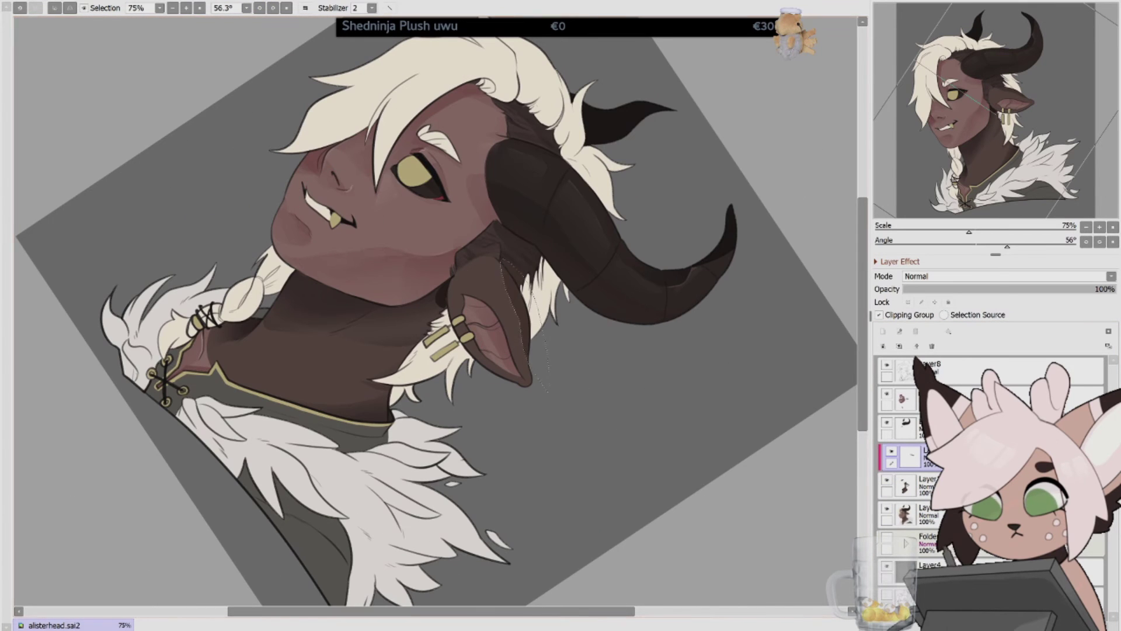
pyautogui.moveTo(463, 295); pyautogui.dragTo(453, 315)
pyautogui.press('Home')
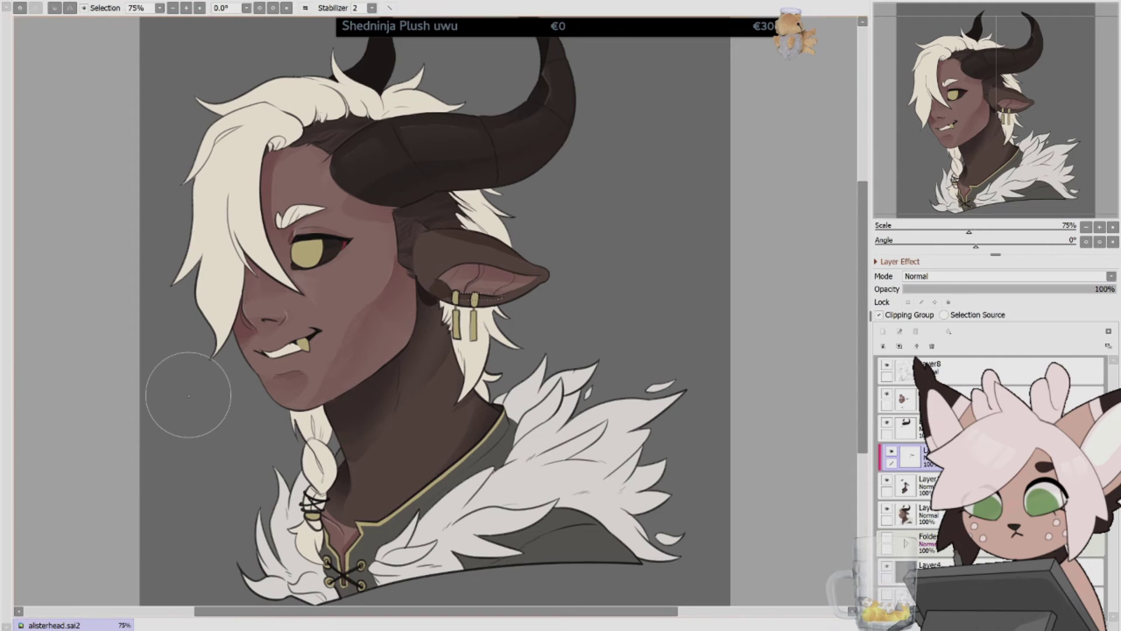
pyautogui.hotkey('ctrl', 'd')
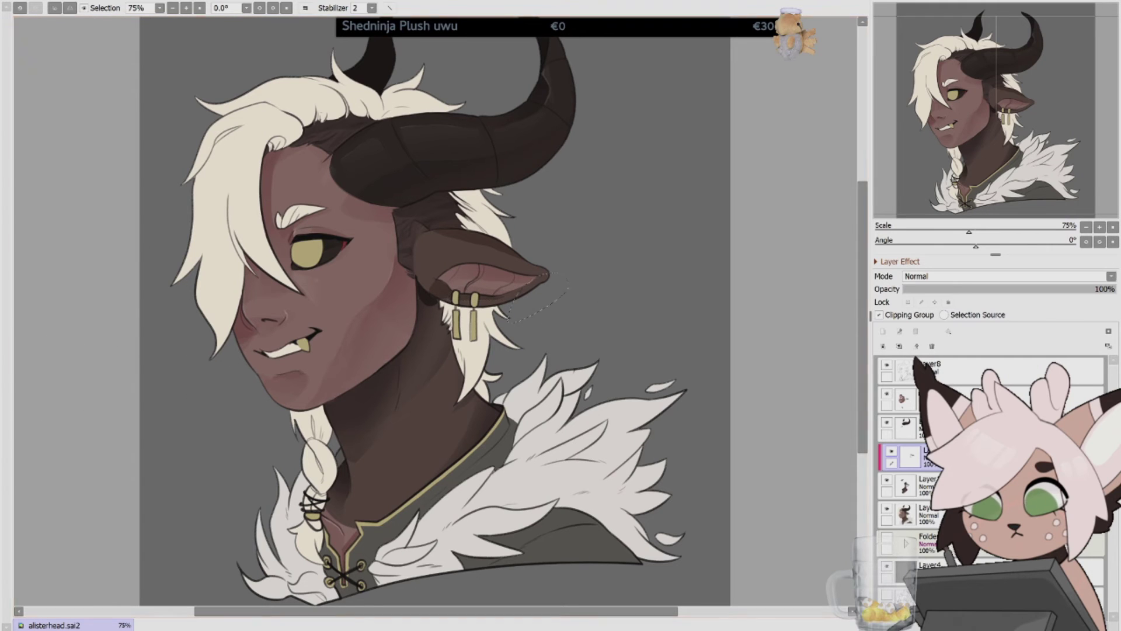
pyautogui.click(1001, 289)
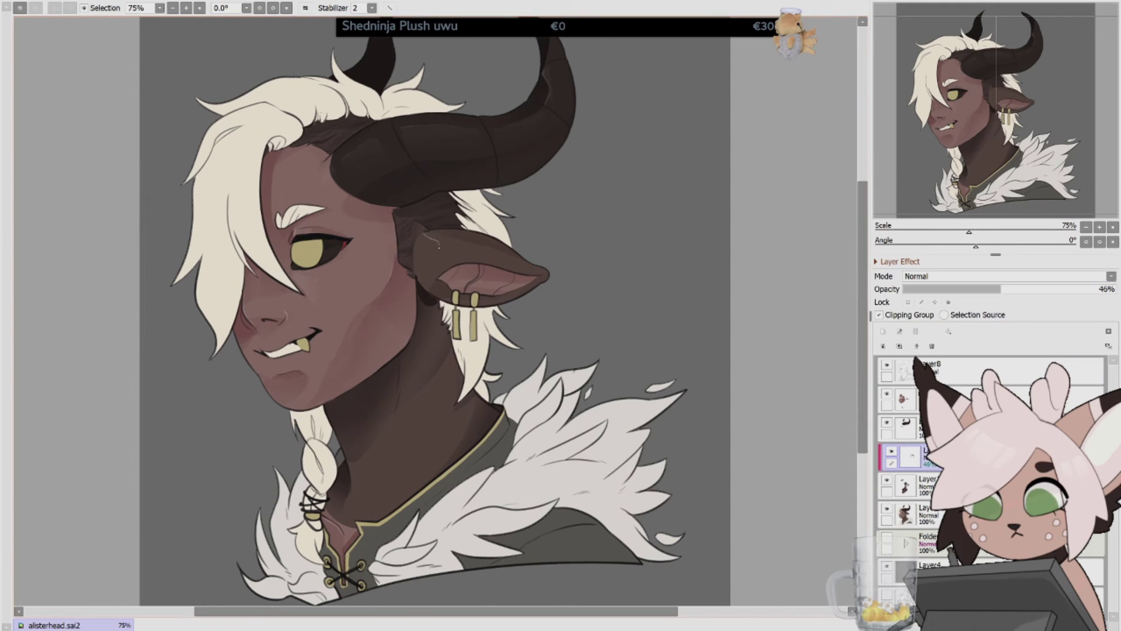
# Separate the white hair onto its own layer and add a clipping layer above it for shading.
pyautogui.hotkey('ctrl', 'z')
pyautogui.hotkey('ctrl', 'z')
pyautogui.hotkey('ctrl', 'z')
pyautogui.hotkey('ctrl', 'z')
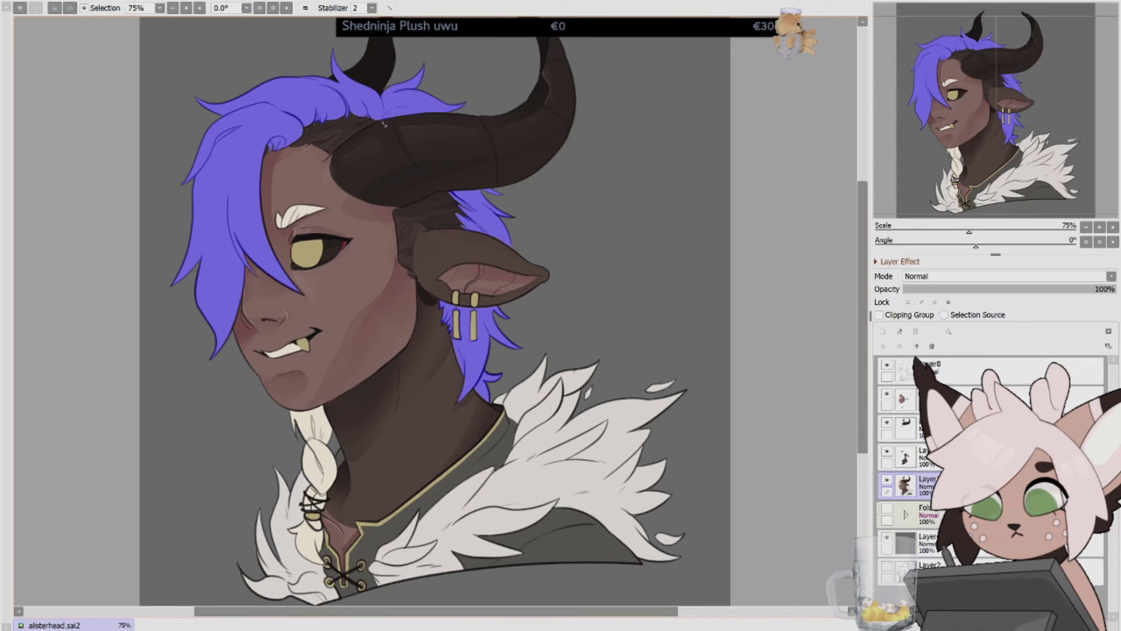
pyautogui.hotkey('ctrl', 'y')
pyautogui.hotkey('ctrl', 'y')
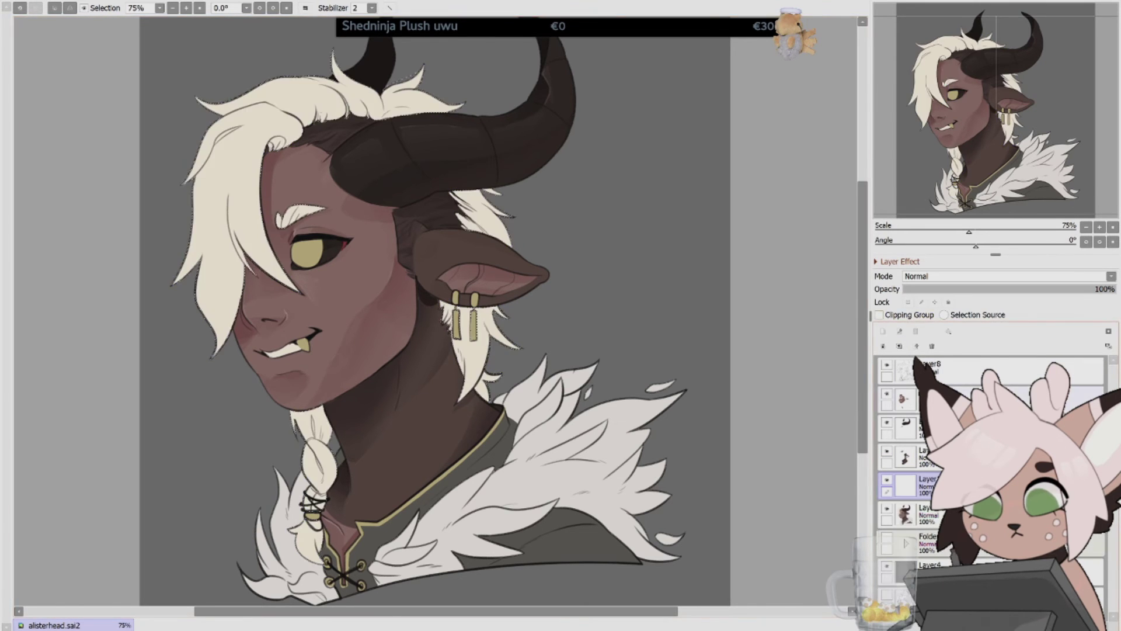
pyautogui.hotkey('ctrl', 'y')
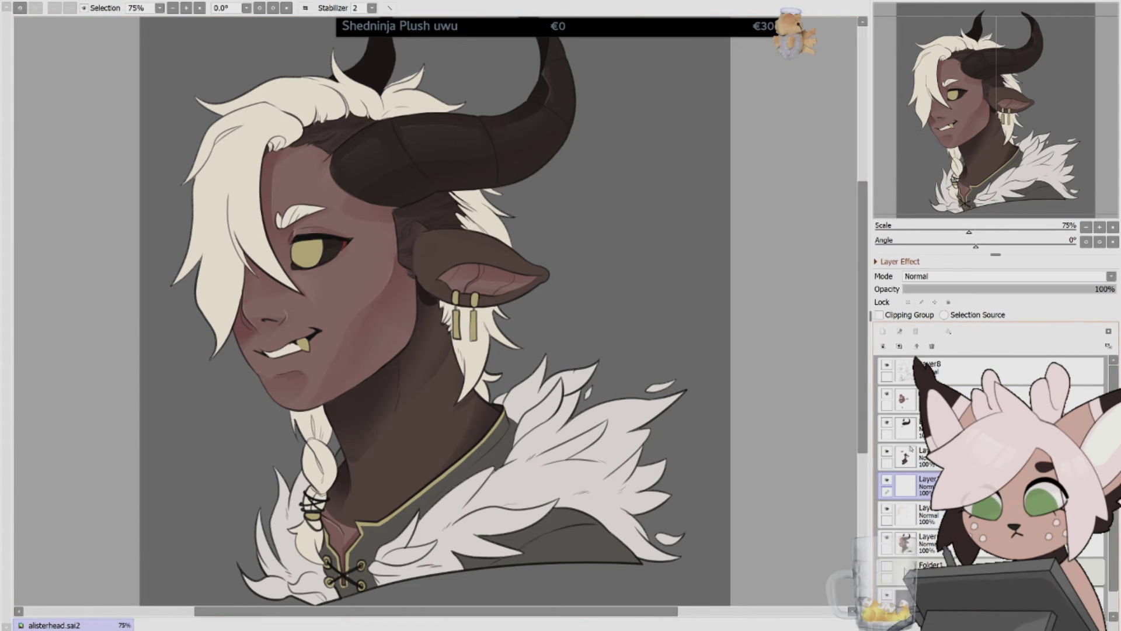
pyautogui.hotkey('ctrl', 'alt', 'g')
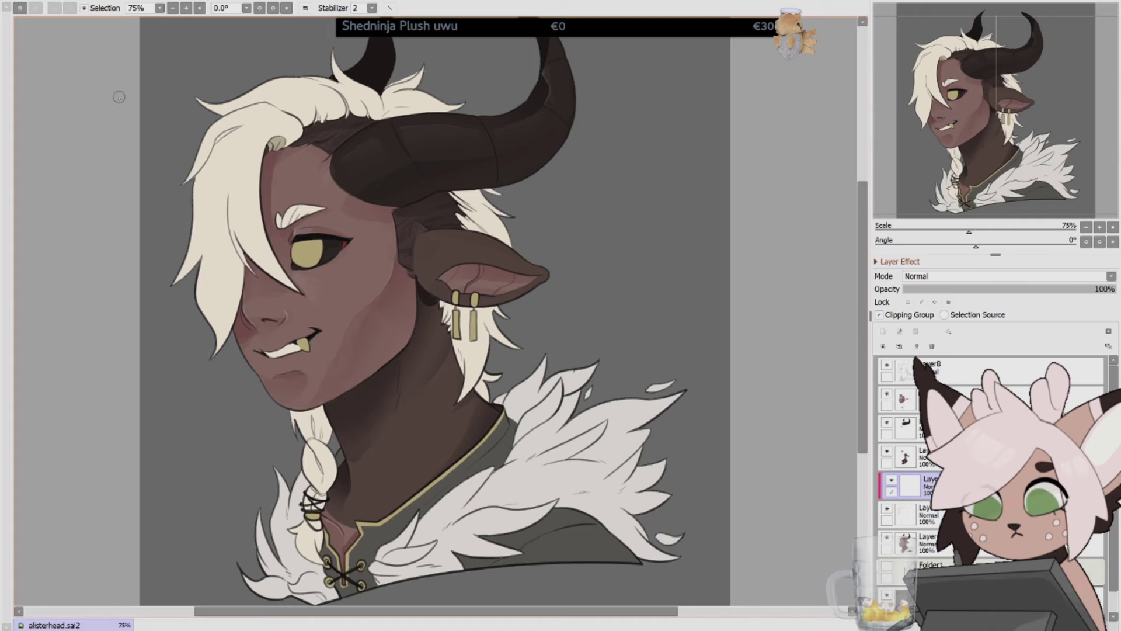
pyautogui.click(888, 512)
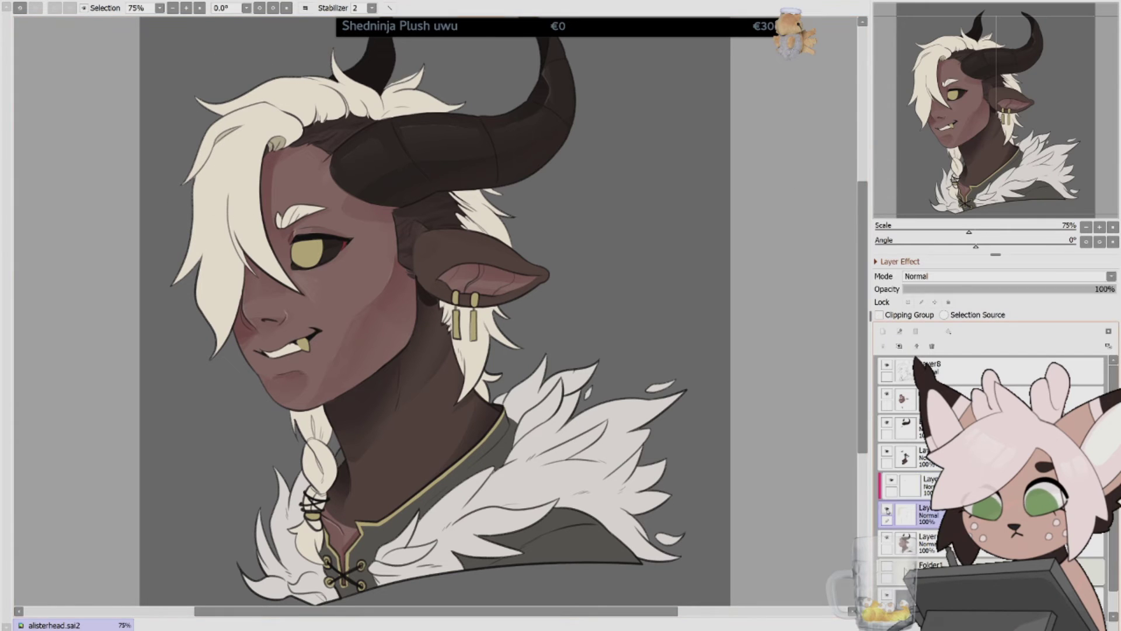
pyautogui.click(896, 484)
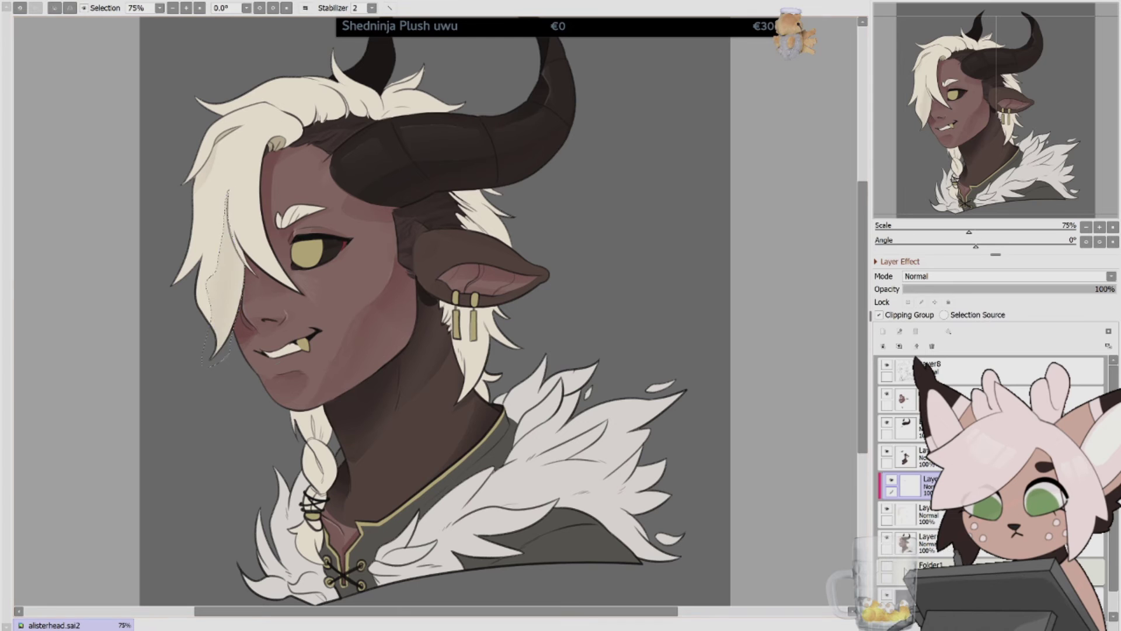
# Paint beige shadows on the lower part of the fringe and between the locks on the crown.
pyautogui.click(305, 7)
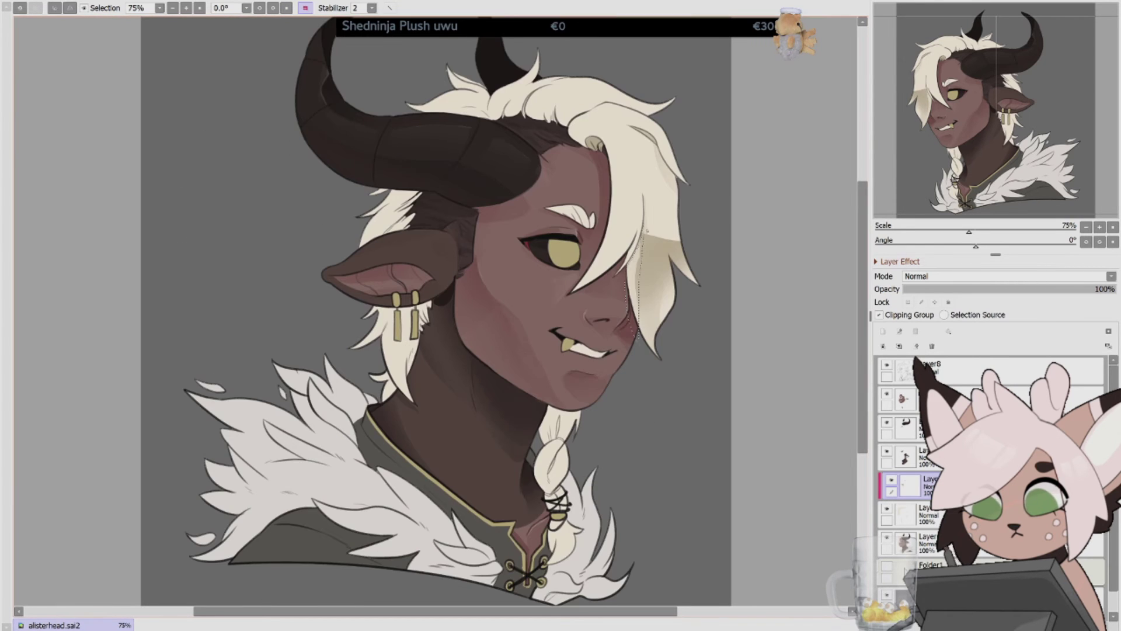
pyautogui.click(305, 8)
pyautogui.press('Delete')
pyautogui.press('Delete')
pyautogui.press('Delete')
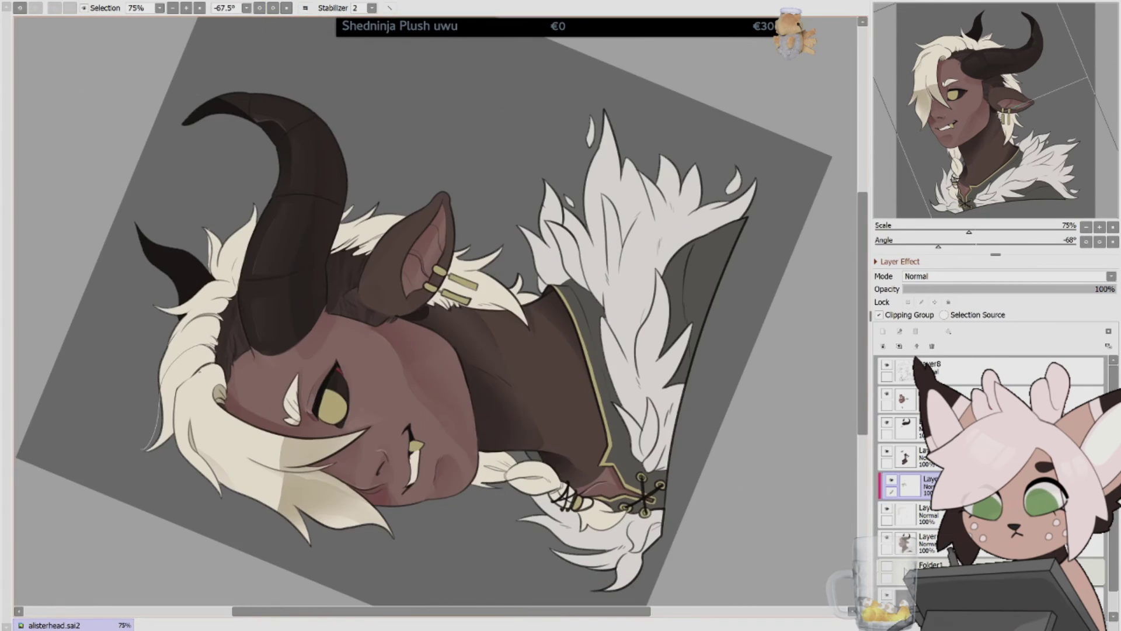
pyautogui.moveTo(256, 197); pyautogui.dragTo(239, 296)
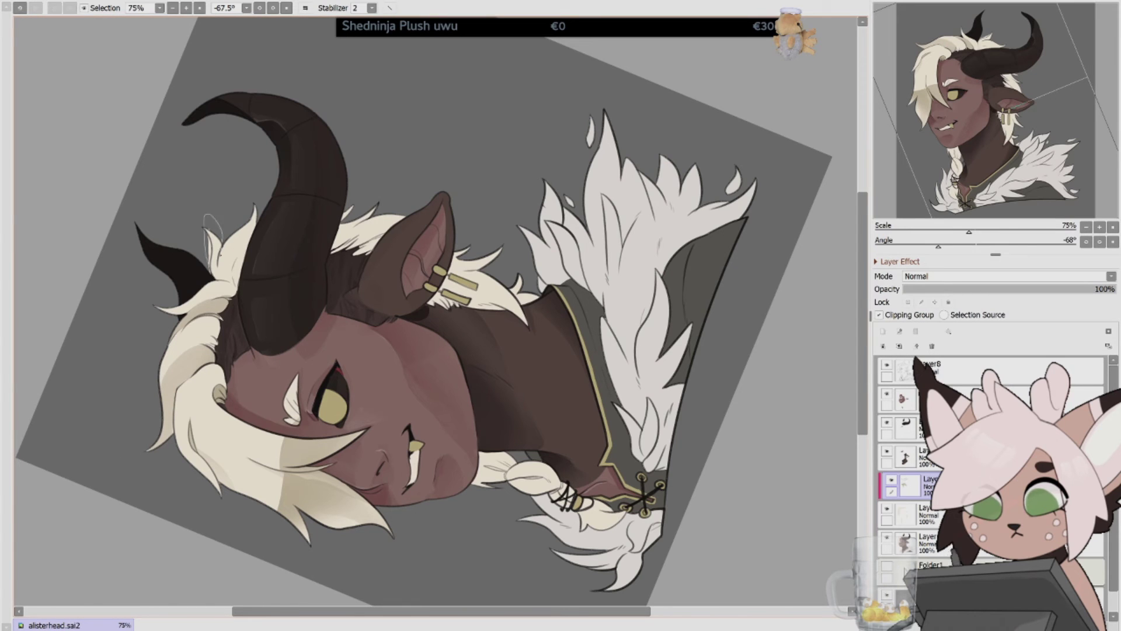
pyautogui.press('Home')
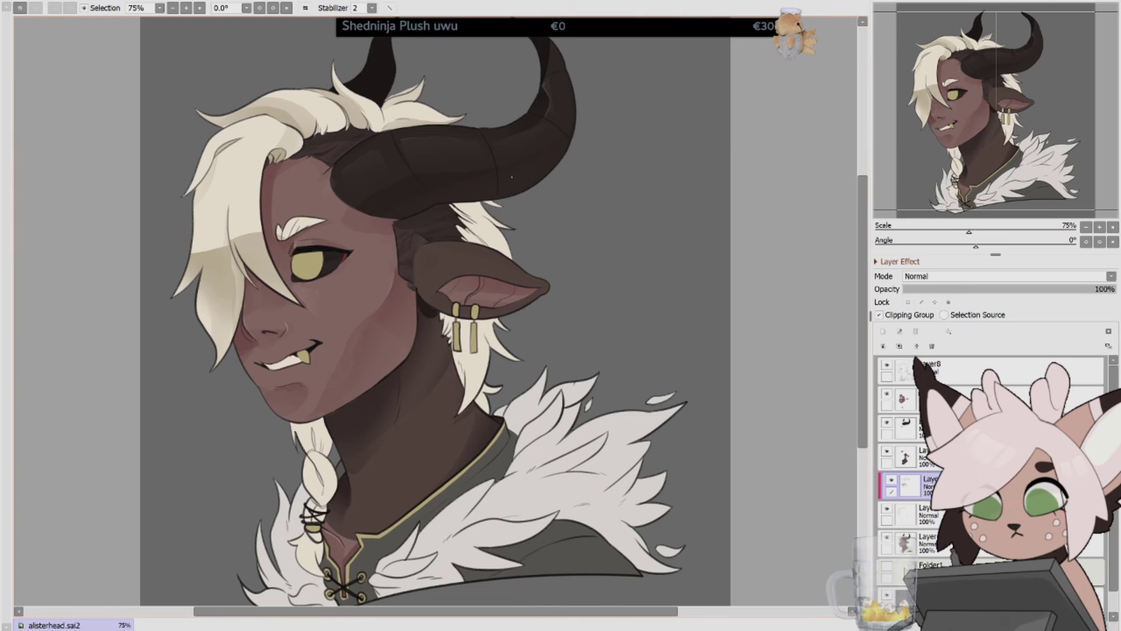
# Shade the hair tufts behind the ear and the strands hanging below the earrings in beige.
pyautogui.press('h')
pyautogui.hotkey('ctrl', 'd')
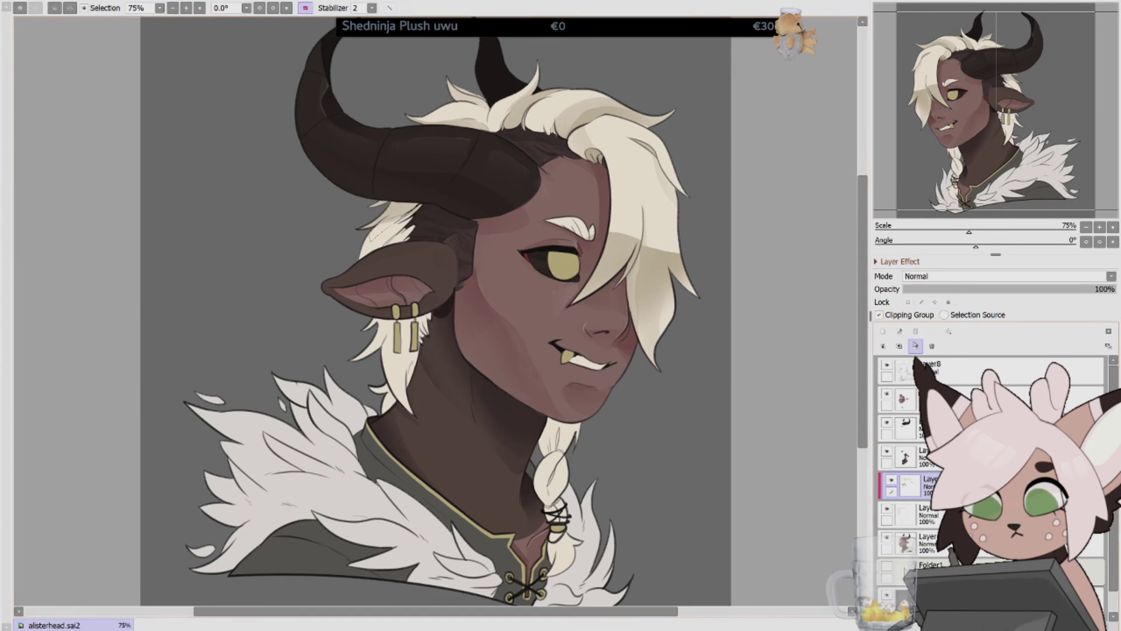
pyautogui.hotkey('ctrl', 'd')
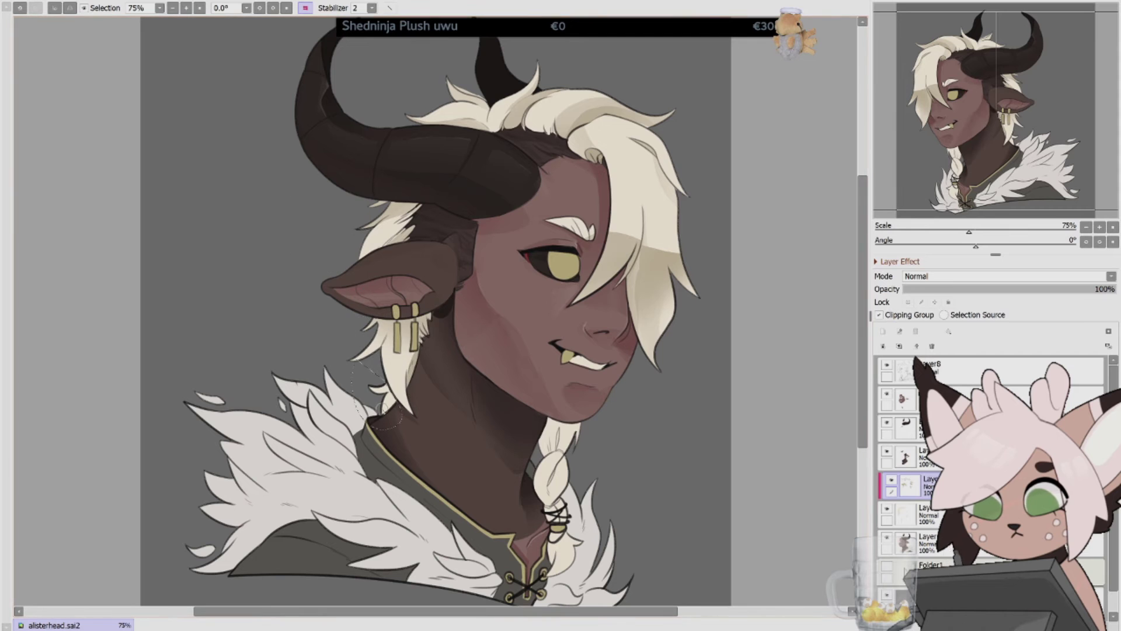
pyautogui.press('h')
pyautogui.hotkey('ctrl', 'z')
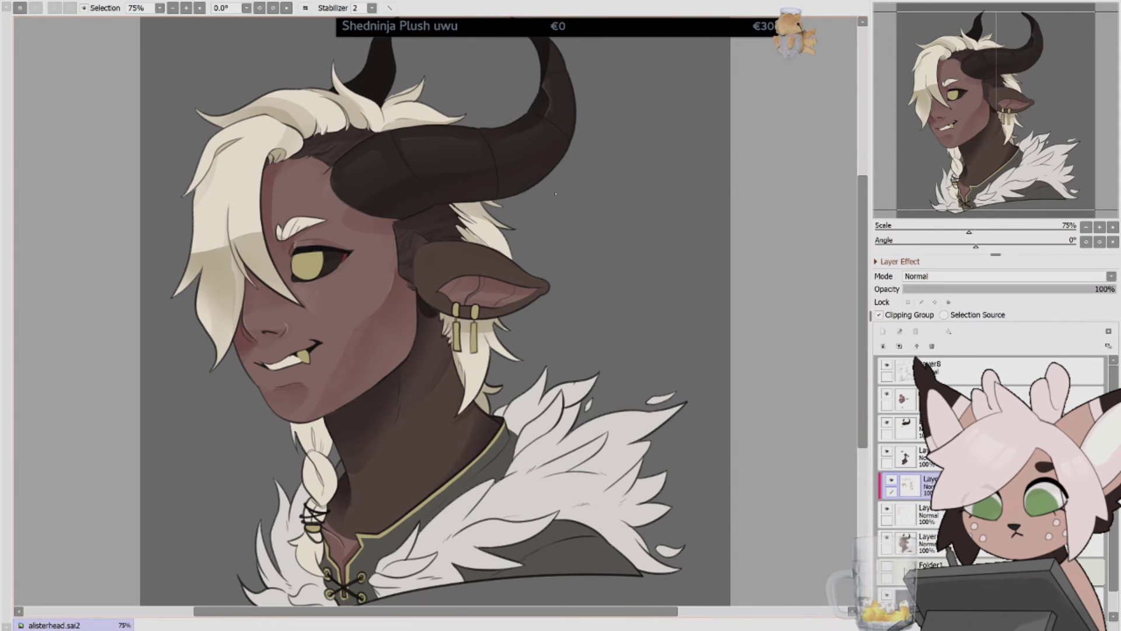
pyautogui.press('h')
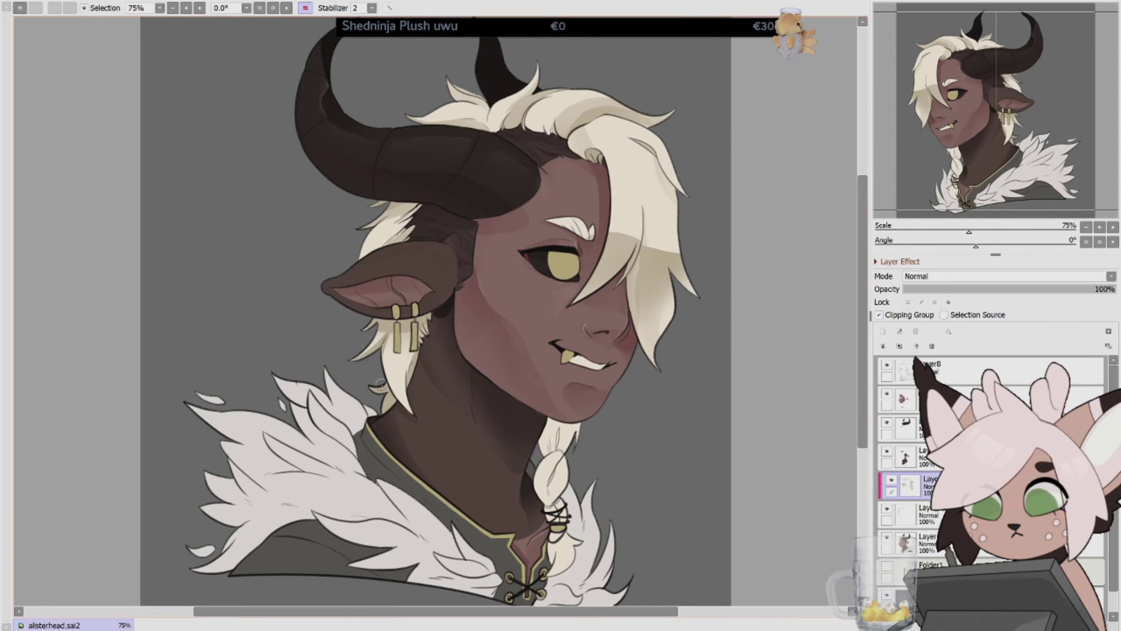
# Shade the braid segments and its tail in beige, and set the hair shadow layer's opacity to 67%.
pyautogui.moveTo(549, 450)
pyautogui.mouseDown()
pyautogui.moveTo(560, 432)
pyautogui.moveTo(571, 460)
pyautogui.mouseUp()
pyautogui.moveTo(555, 502); pyautogui.dragTo(561, 543)
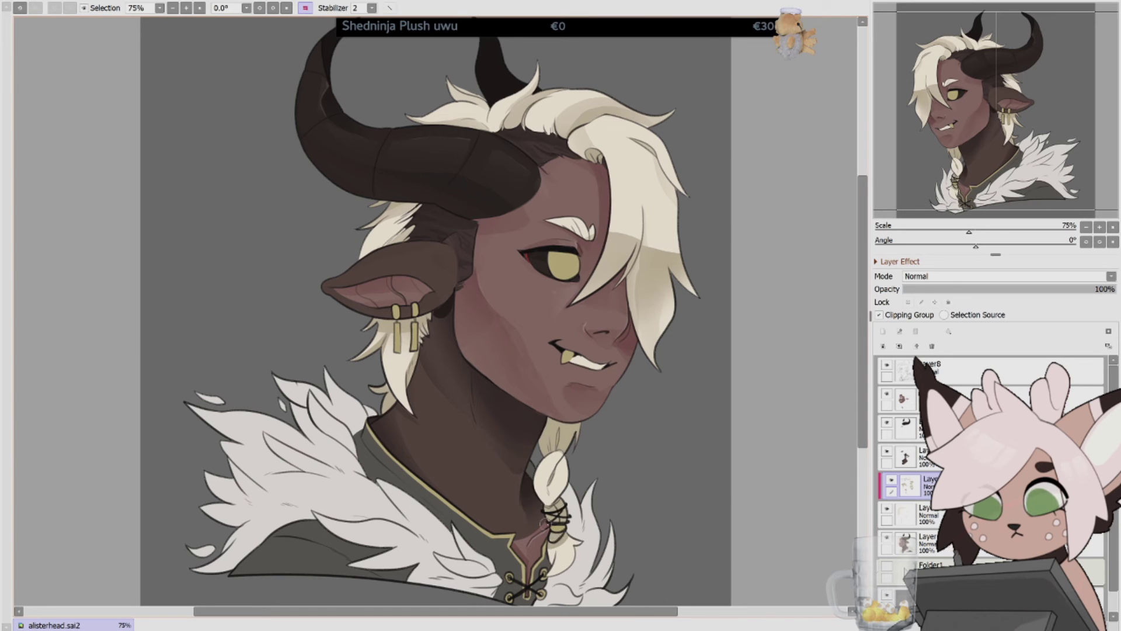
pyautogui.hotkey('ctrl', 'z')
pyautogui.hotkey('ctrl', 'z')
pyautogui.hotkey('ctrl', 'z')
pyautogui.scroll(-1, 779, 357)
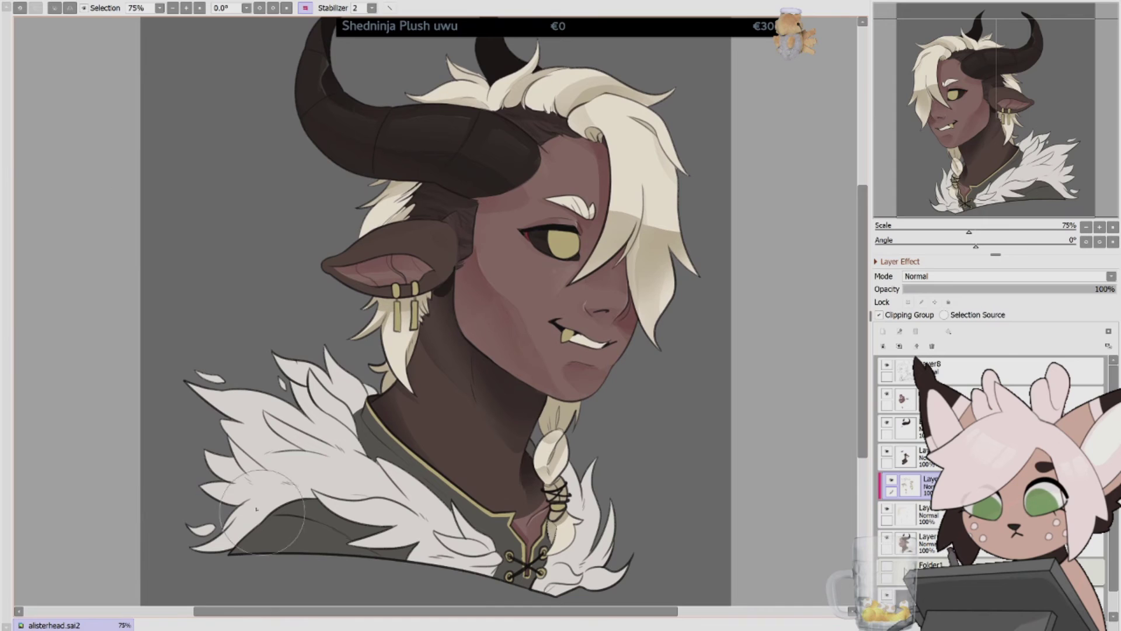
pyautogui.moveTo(1107, 289); pyautogui.dragTo(1024, 289)
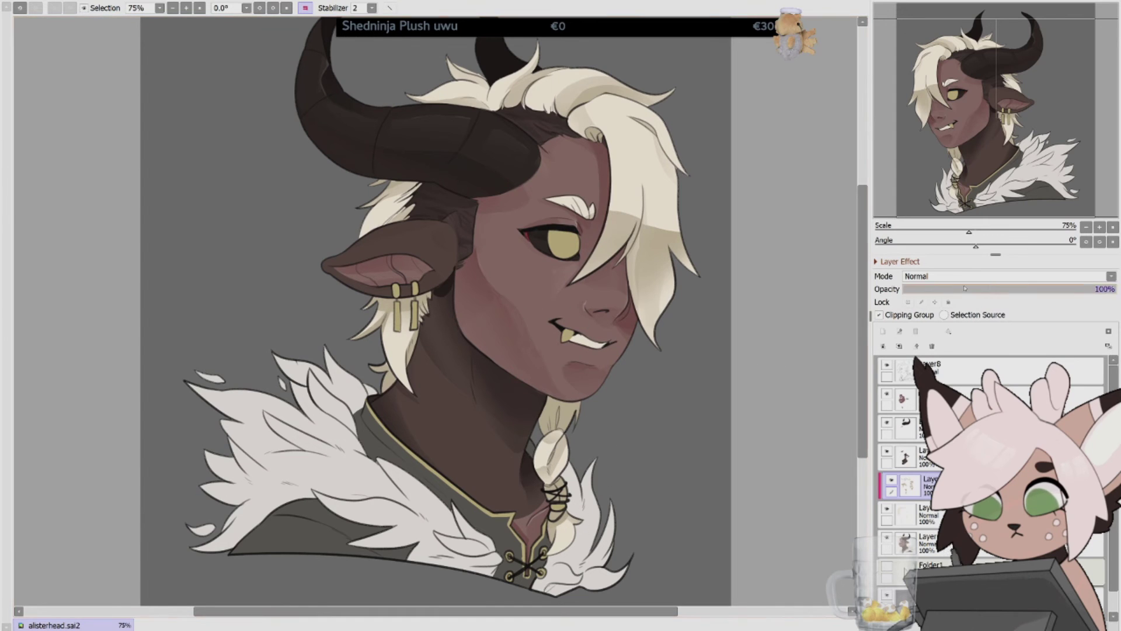
pyautogui.hotkey('ctrl', 'z')
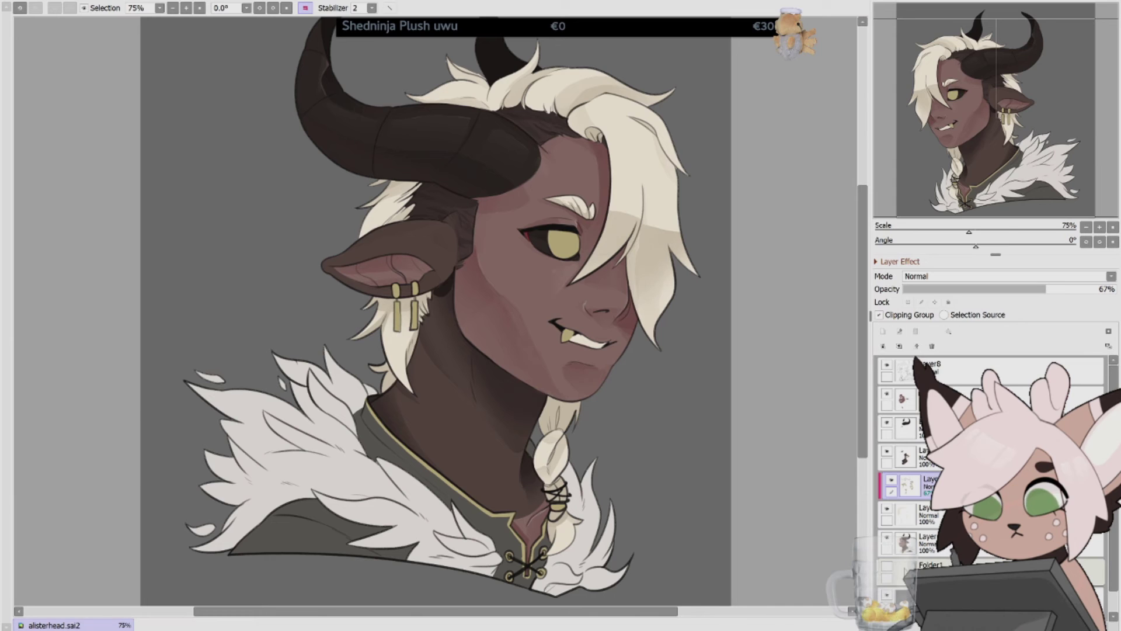
# Paint pale highlights across the fringe and crown hair on a clean layer clipped to the hair.
pyautogui.press('h')
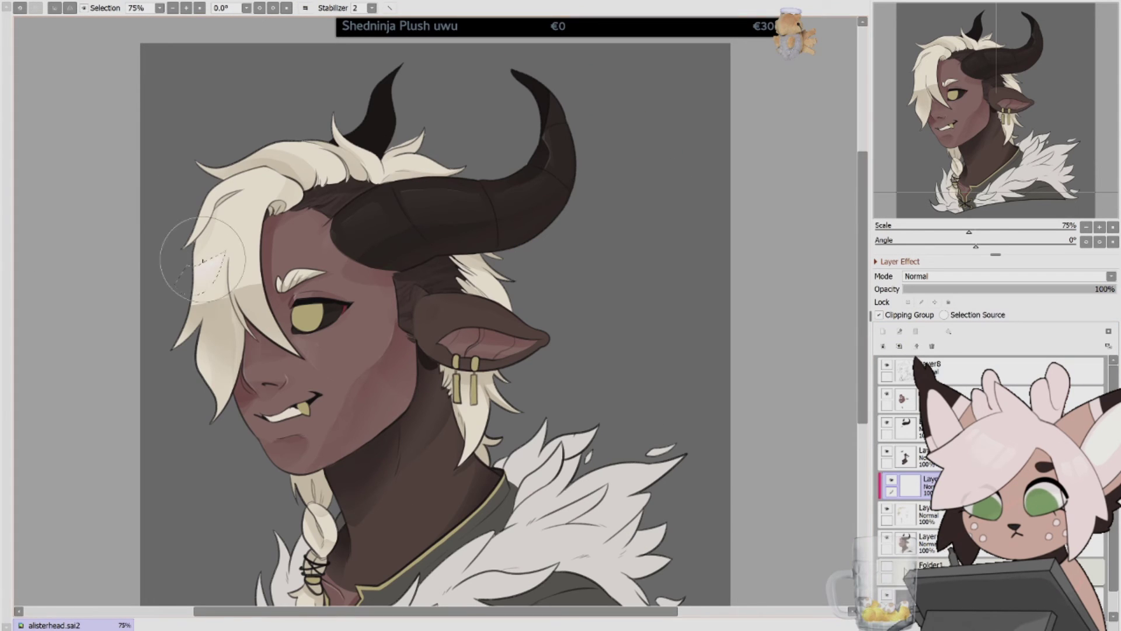
pyautogui.press('h')
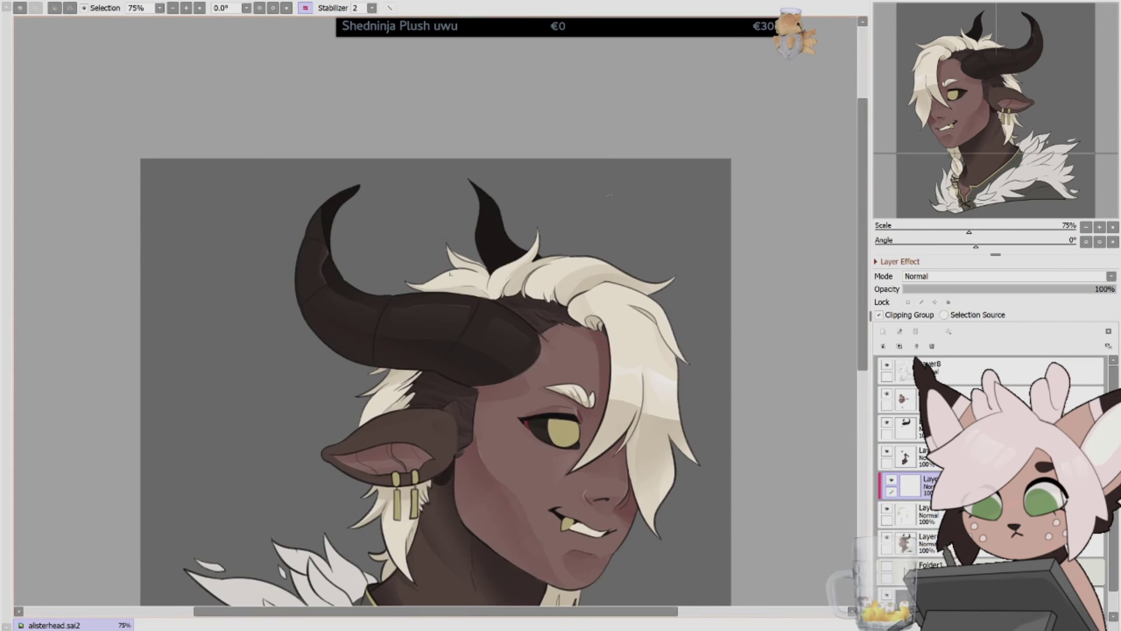
pyautogui.scroll(-1, 435, 362)
pyautogui.scroll(-3, 848, 365)
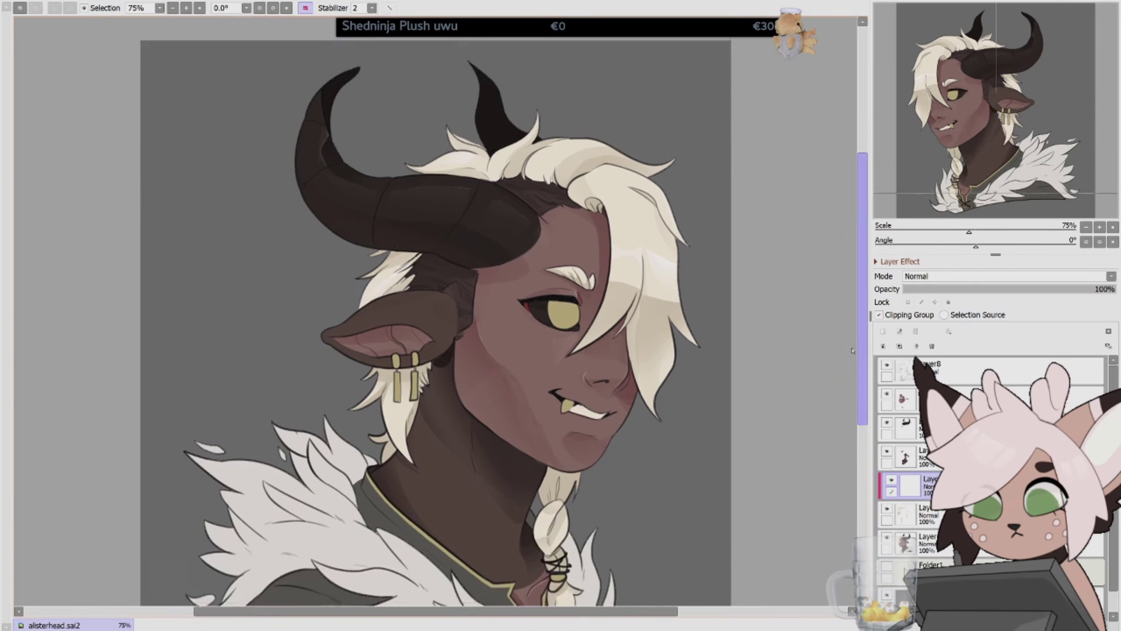
pyautogui.scroll(1, 847, 365)
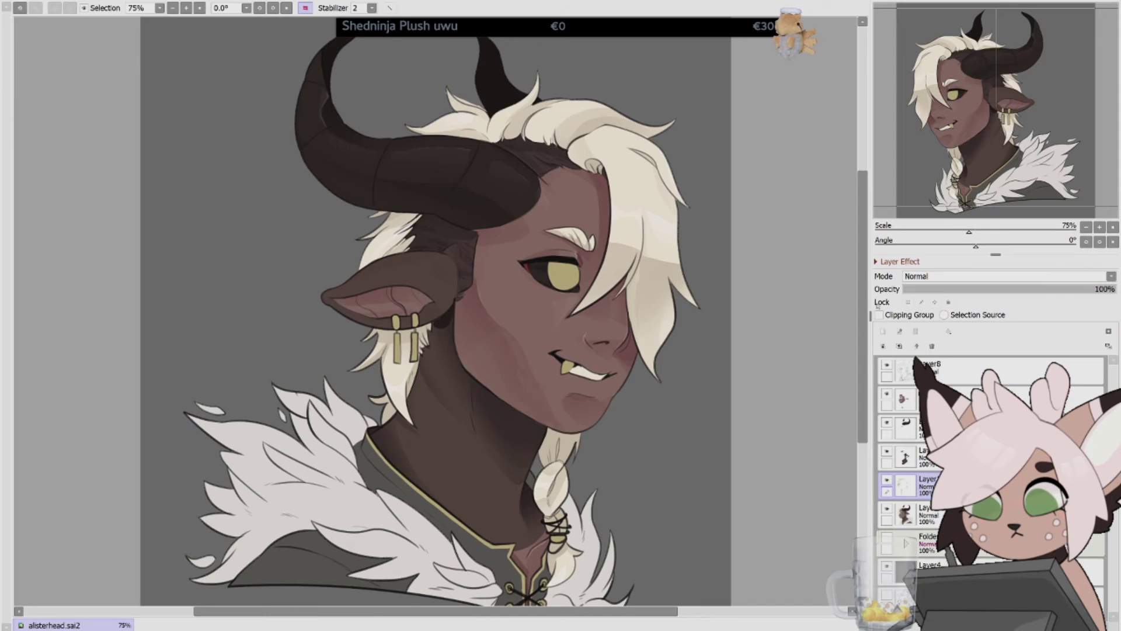
# Merge the skin, horn, neck and hair layers into one layer clipped to the base colours, and set its opacity to 90%.
pyautogui.press('h')
pyautogui.click(900, 346)
pyautogui.click(879, 315)
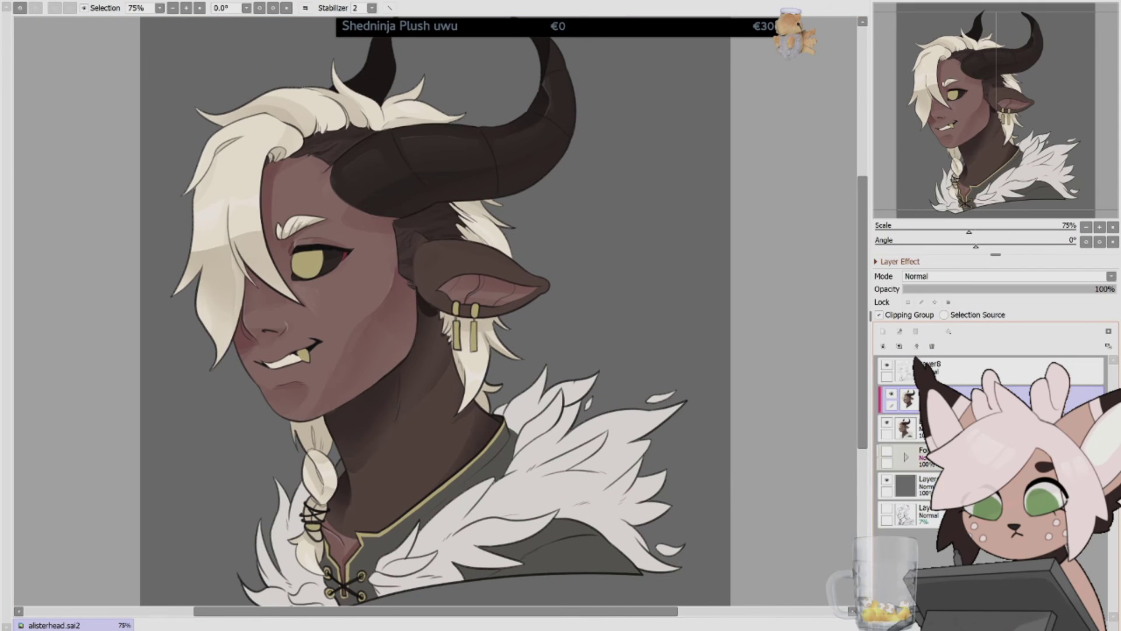
pyautogui.moveTo(1110, 289); pyautogui.dragTo(1079, 295)
pyautogui.press('h')
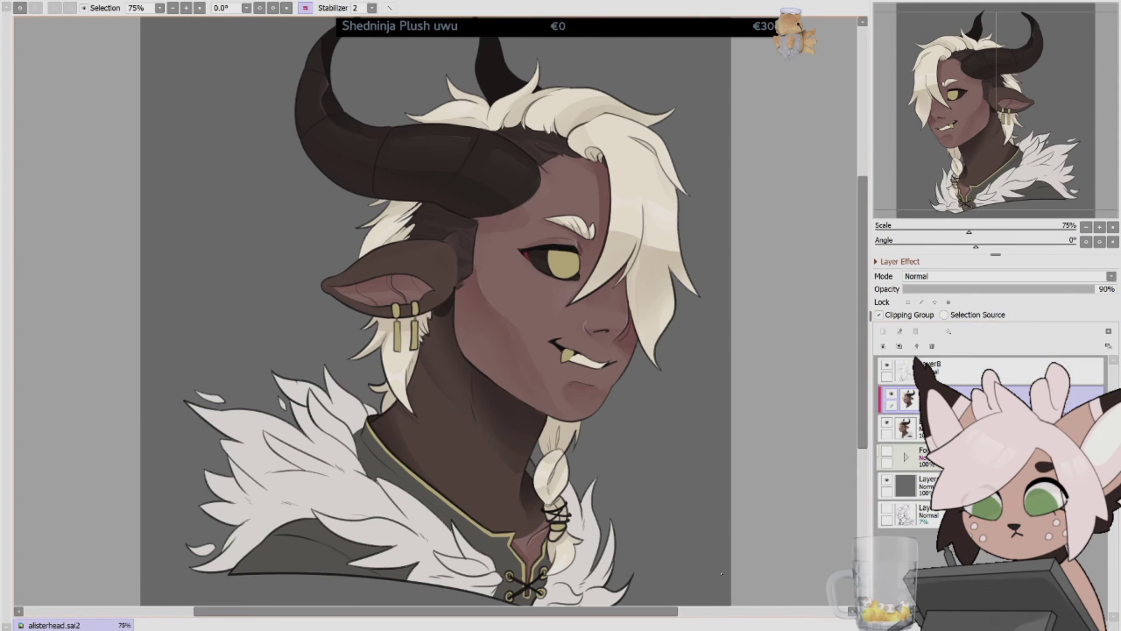
# Paint dark green shadows on the coat's collar and shoulder folds on a new clipping layer above the base colours.
pyautogui.hotkey('ctrl', 'shift', 'n')
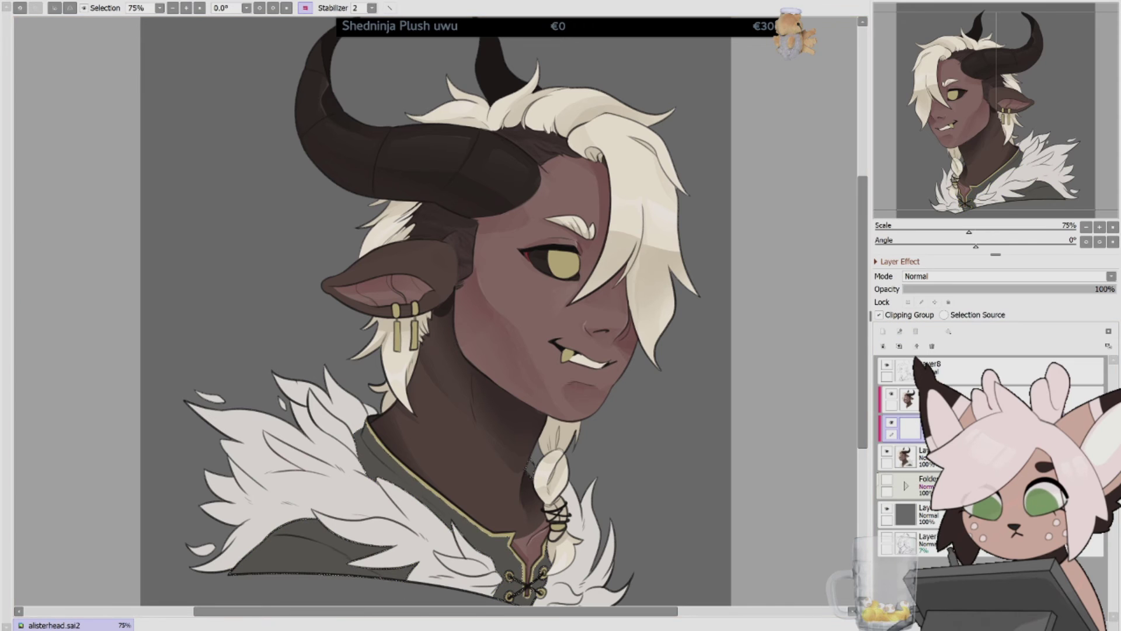
pyautogui.moveTo(408, 482)
pyautogui.mouseDown()
pyautogui.moveTo(369, 451)
pyautogui.moveTo(456, 534)
pyautogui.mouseUp()
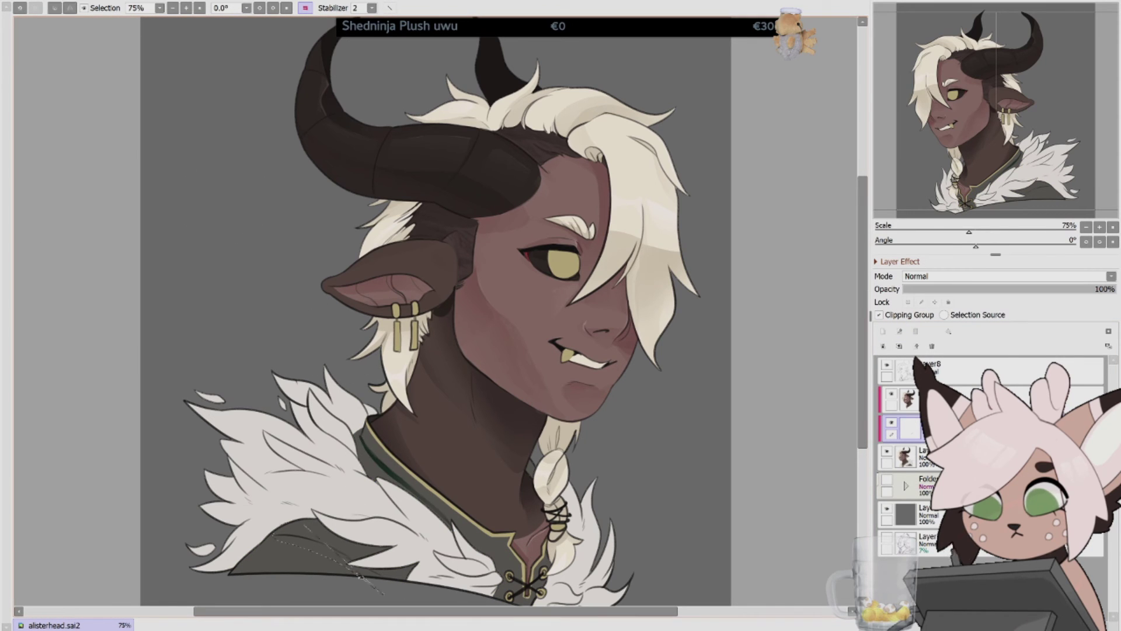
pyautogui.moveTo(327, 534); pyautogui.dragTo(409, 564)
pyautogui.moveTo(324, 584)
pyautogui.mouseDown()
pyautogui.moveTo(328, 536)
pyautogui.moveTo(403, 575)
pyautogui.mouseUp()
pyautogui.moveTo(309, 514)
pyautogui.mouseDown()
pyautogui.moveTo(230, 559)
pyautogui.moveTo(266, 537)
pyautogui.mouseUp()
pyautogui.press('b')
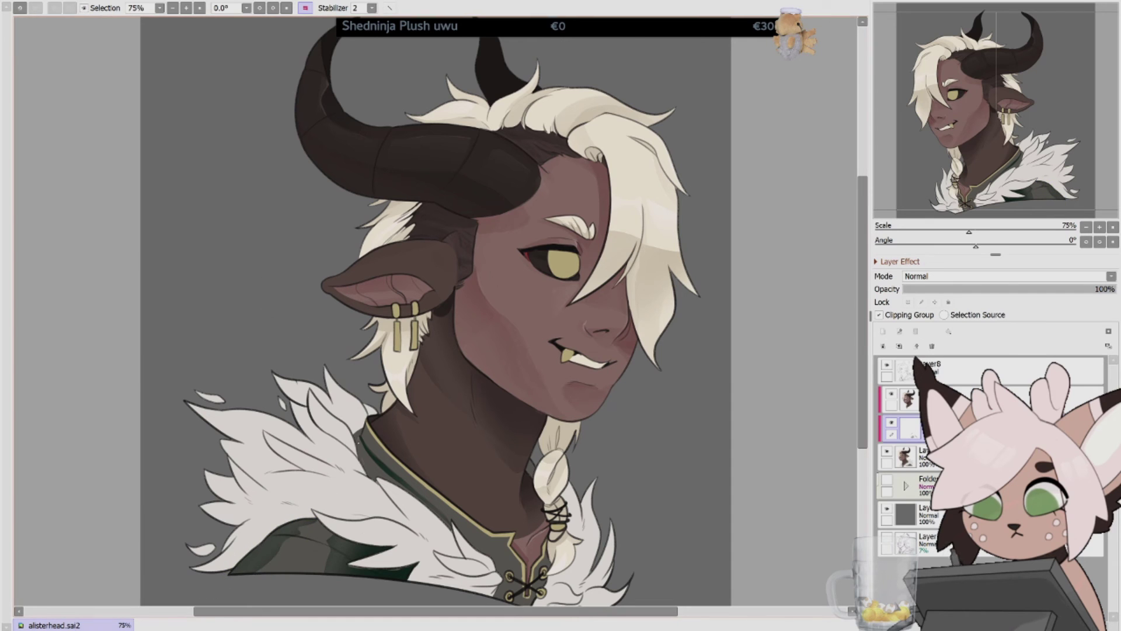
# Finish the dark green shadow on the coat's shoulder, reduce the shadow layer's opacity and merge it down.
pyautogui.moveTo(366, 435); pyautogui.dragTo(395, 479)
pyautogui.scroll(-2, 435, 310)
pyautogui.press('h')
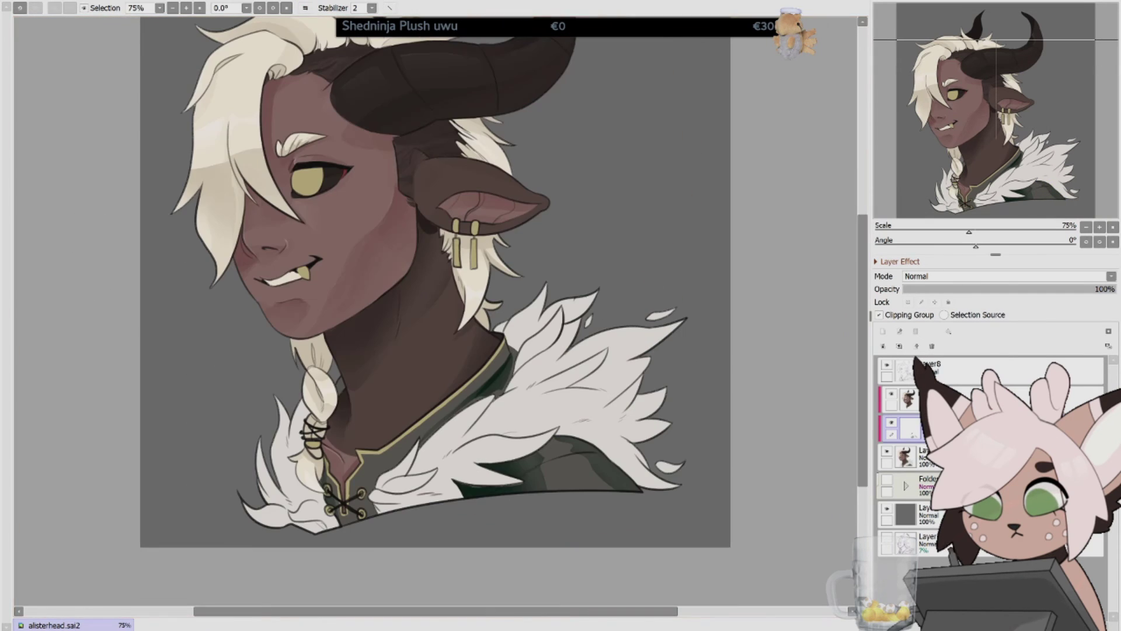
pyautogui.click(947, 288)
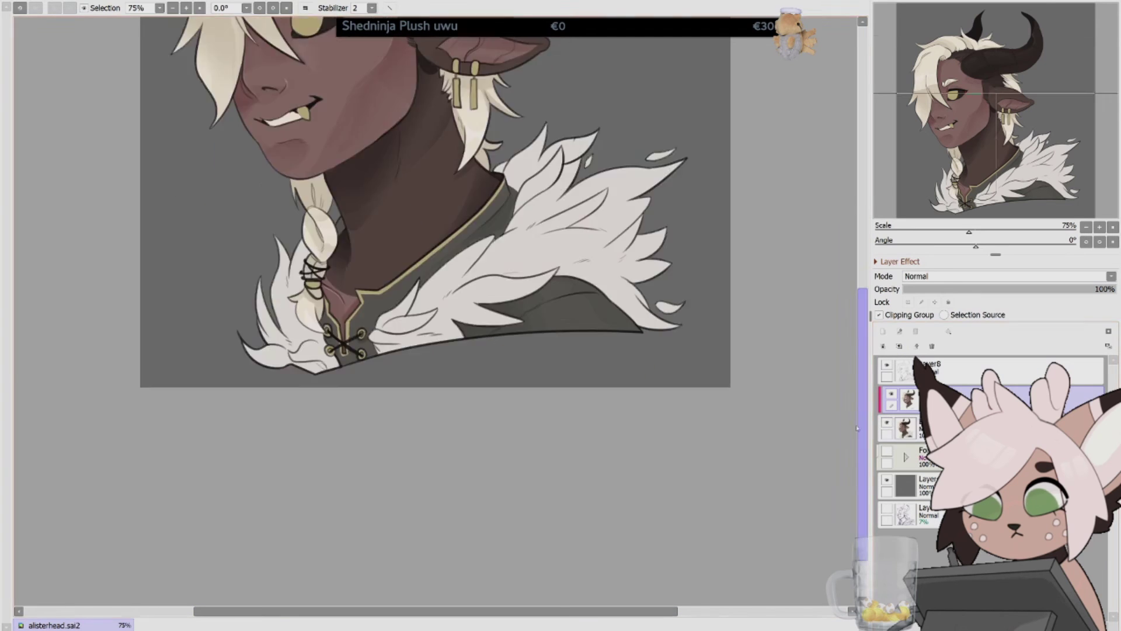
# Put the fur collar's pale base colour on its own new layer and add an empty layer clipped to it.
pyautogui.click(899, 323)
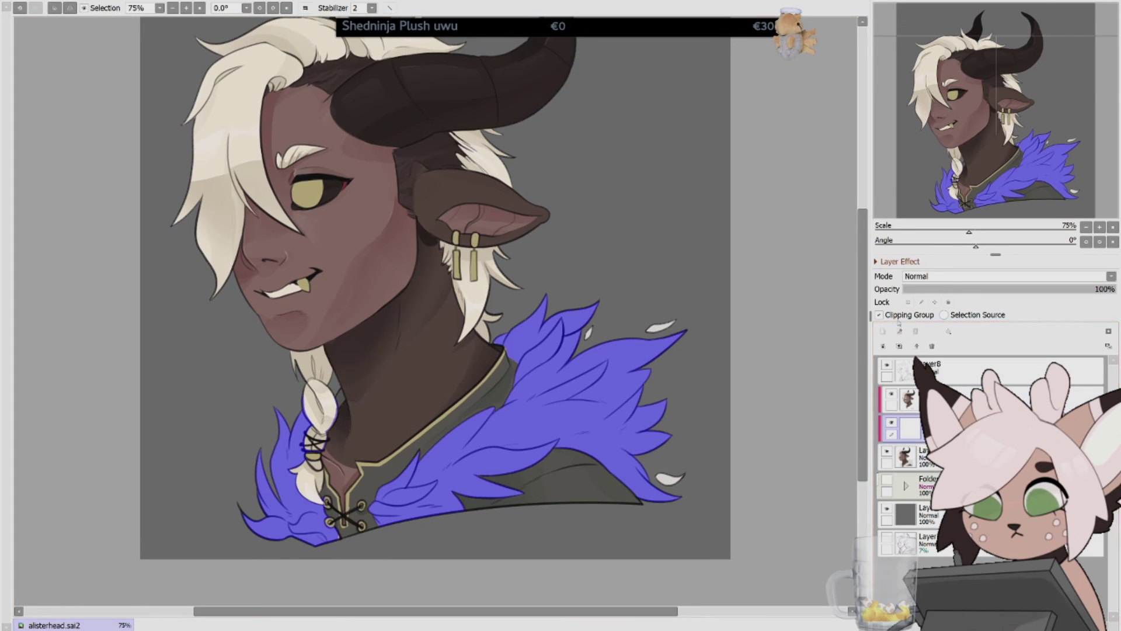
pyautogui.press('b')
pyautogui.click(899, 429)
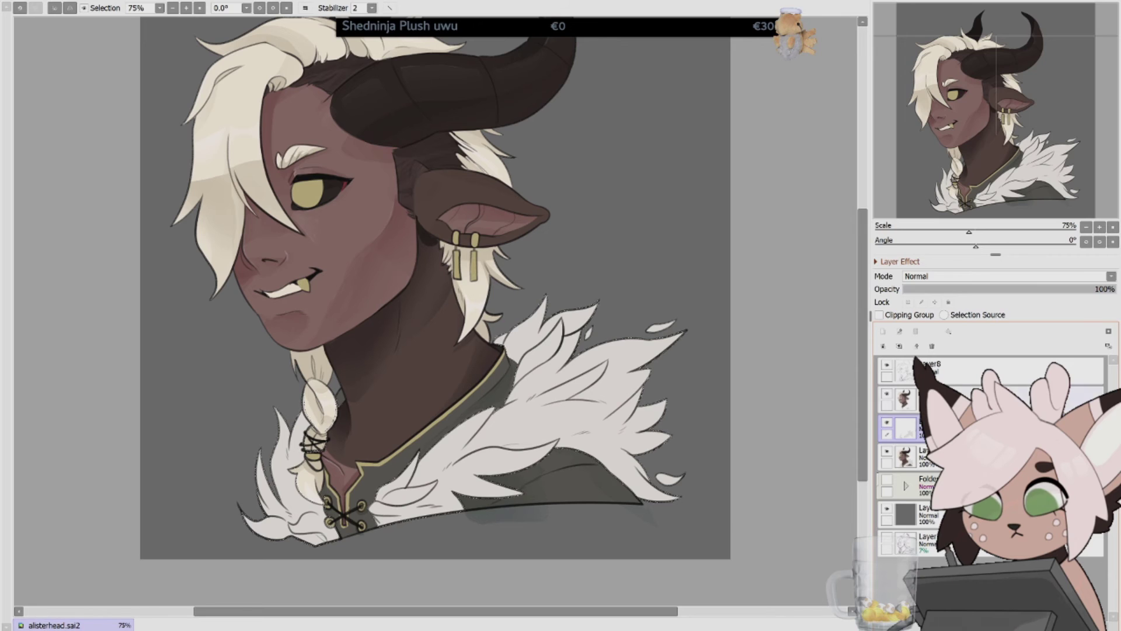
pyautogui.hotkey('ctrl', 'shift', 'n')
pyautogui.hotkey('ctrl', 'd')
# Shade the fur tufts behind the neck, beside the braid and along the collar's outer and lower edges in soft grey.
pyautogui.moveTo(302, 416)
pyautogui.mouseDown()
pyautogui.moveTo(292, 508)
pyautogui.moveTo(327, 526)
pyautogui.moveTo(316, 529)
pyautogui.moveTo(327, 547)
pyautogui.moveTo(283, 529)
pyautogui.moveTo(271, 508)
pyautogui.moveTo(277, 450)
pyautogui.moveTo(249, 387)
pyautogui.mouseUp()
pyautogui.hotkey('ctrl', 'd')
pyautogui.moveTo(584, 263); pyautogui.dragTo(514, 350)
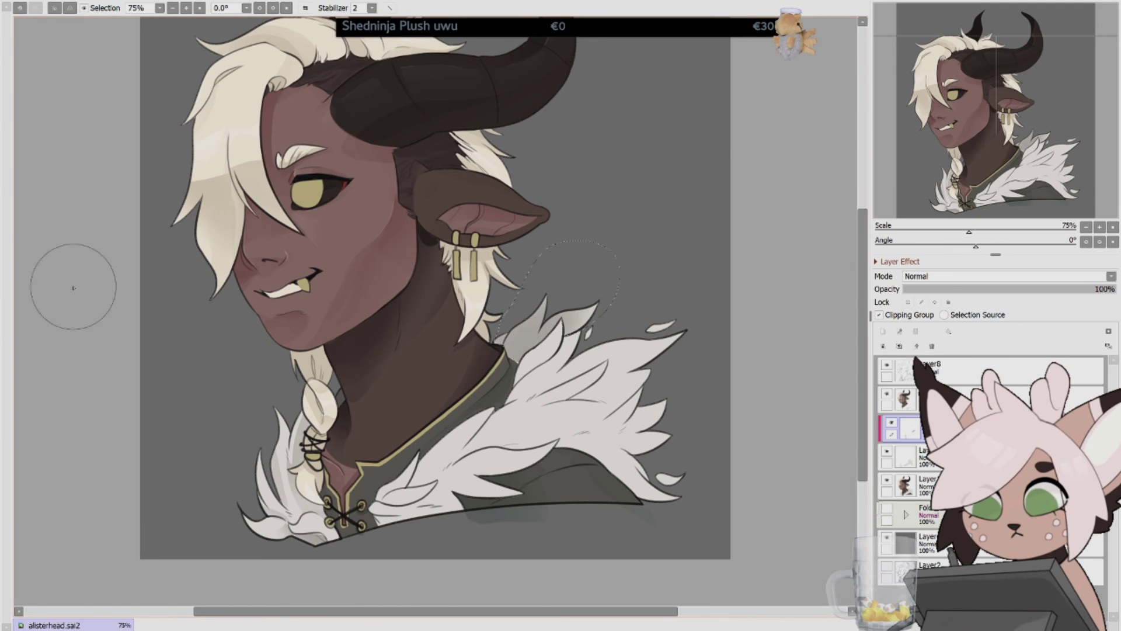
pyautogui.moveTo(677, 385)
pyautogui.mouseDown()
pyautogui.moveTo(620, 435)
pyautogui.moveTo(643, 403)
pyautogui.mouseUp()
pyautogui.moveTo(671, 409); pyautogui.dragTo(648, 444)
pyautogui.hotkey('ctrl', 'd')
pyautogui.moveTo(327, 543)
pyautogui.mouseDown()
pyautogui.moveTo(438, 467)
pyautogui.moveTo(501, 502)
pyautogui.mouseUp()
pyautogui.press('h')
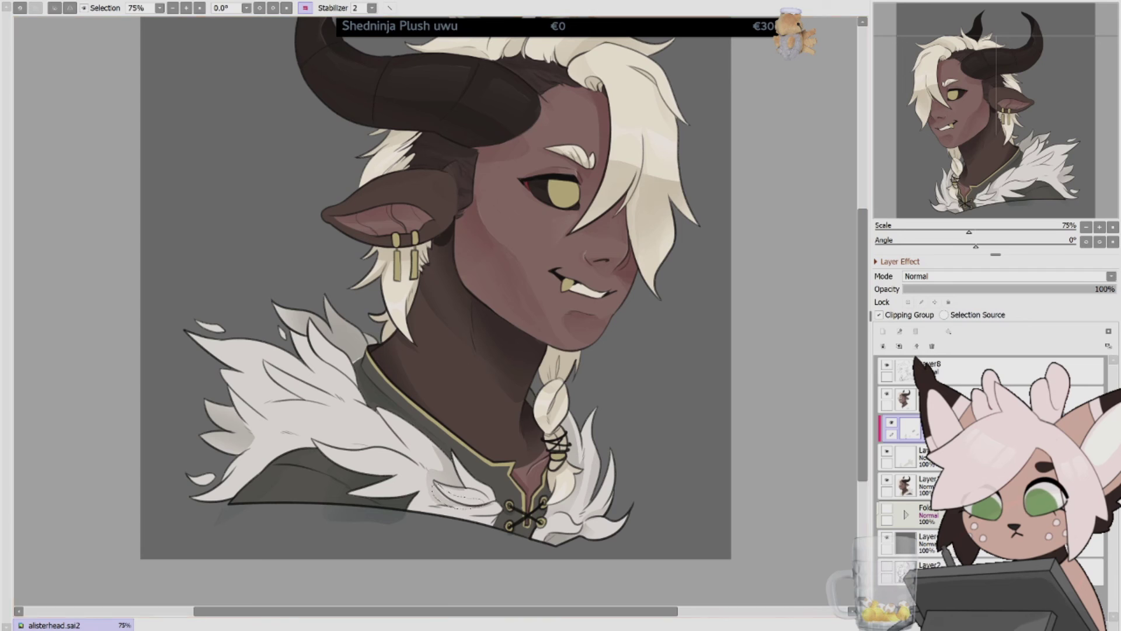
pyautogui.moveTo(470, 529); pyautogui.dragTo(491, 535)
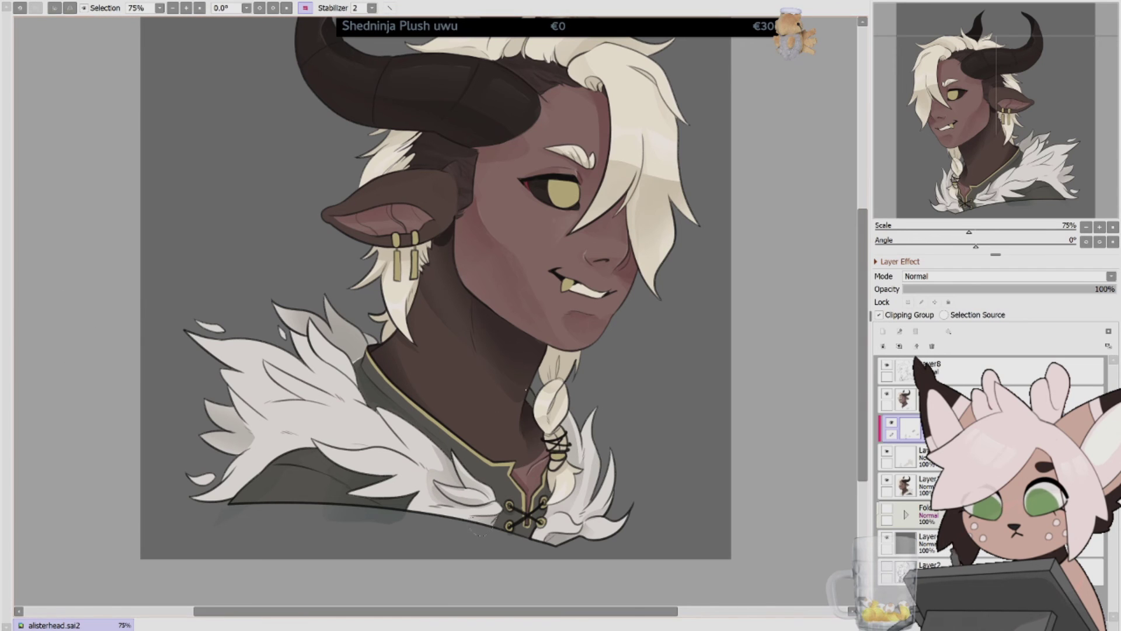
# Add soft grey shading to the large overlapping fur tufts across the shoulder.
pyautogui.press('h')
pyautogui.moveTo(500, 435); pyautogui.dragTo(529, 400)
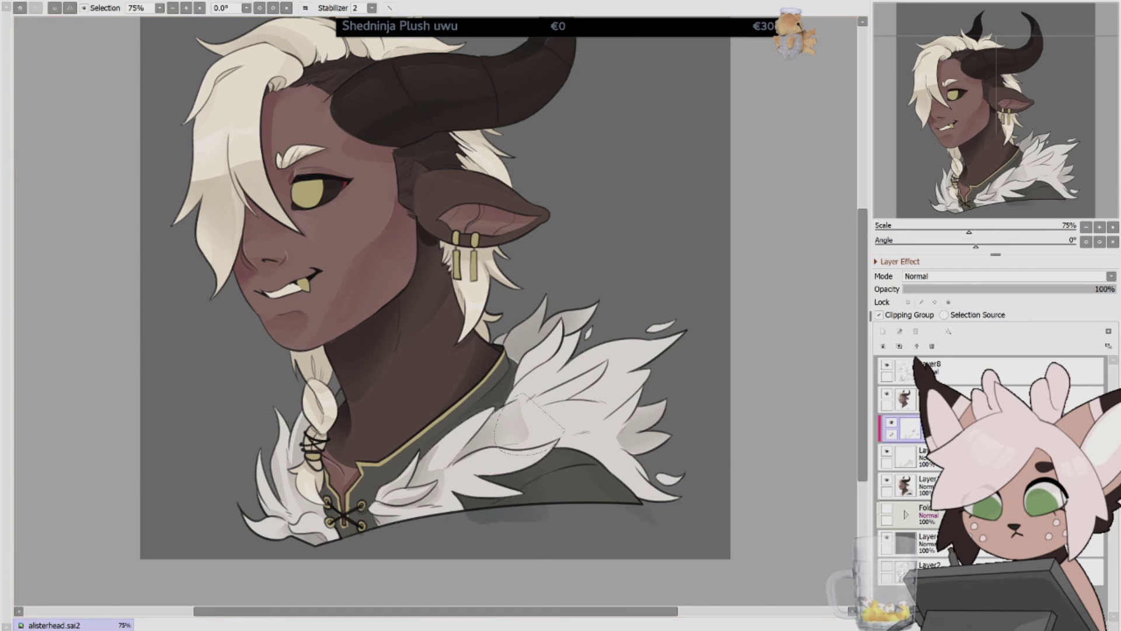
pyautogui.click(582, 399)
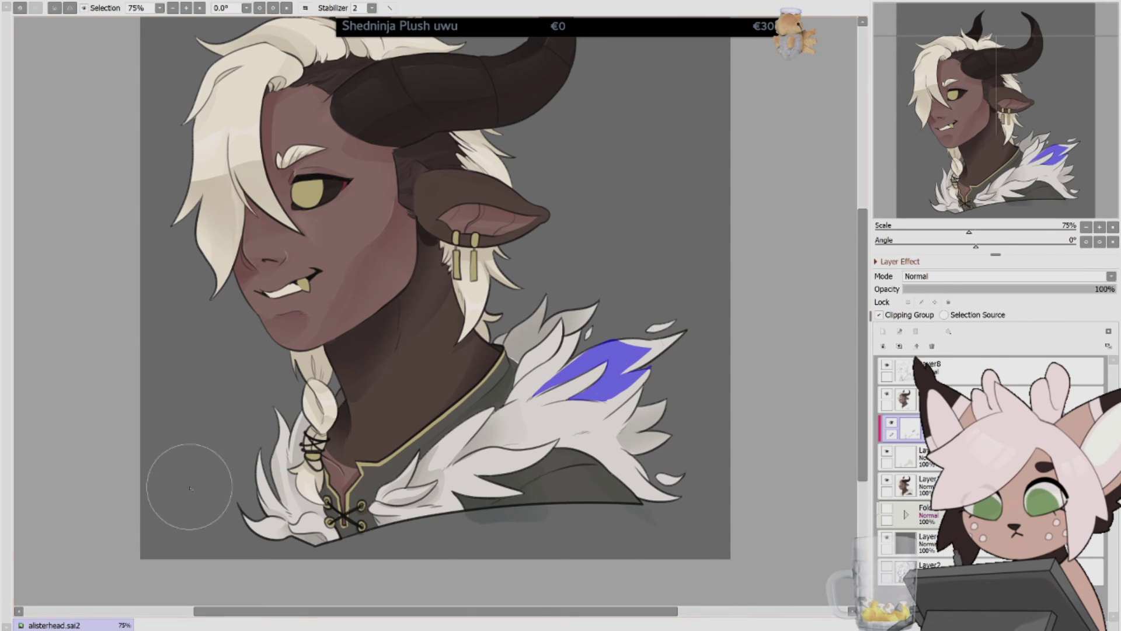
pyautogui.hotkey('ctrl', 'd')
pyautogui.moveTo(495, 423); pyautogui.dragTo(553, 397)
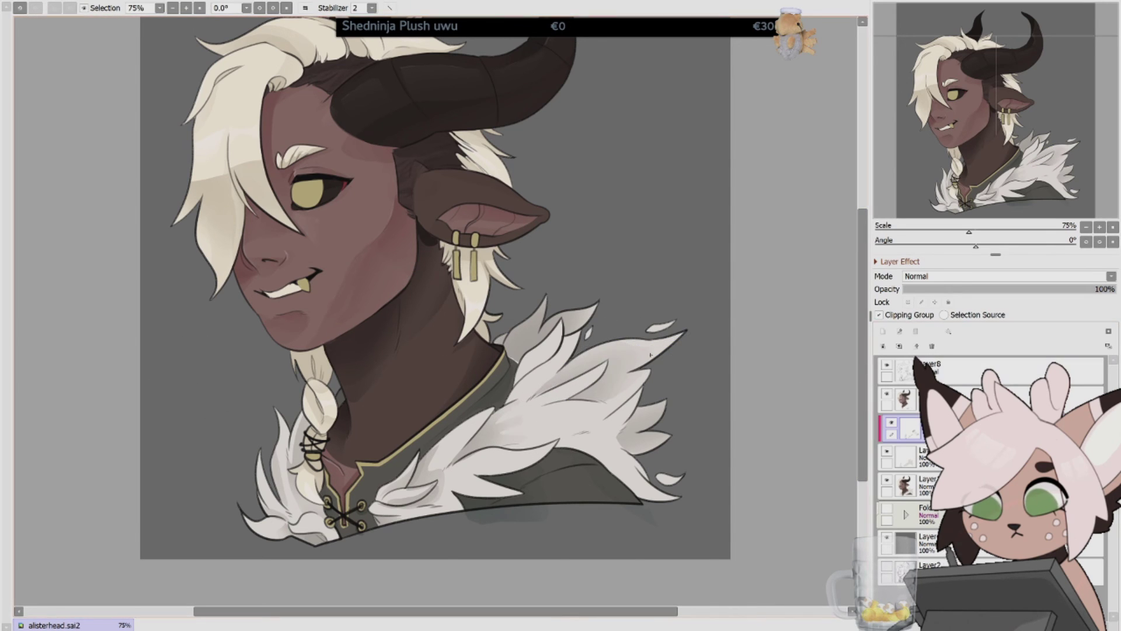
pyautogui.press('h')
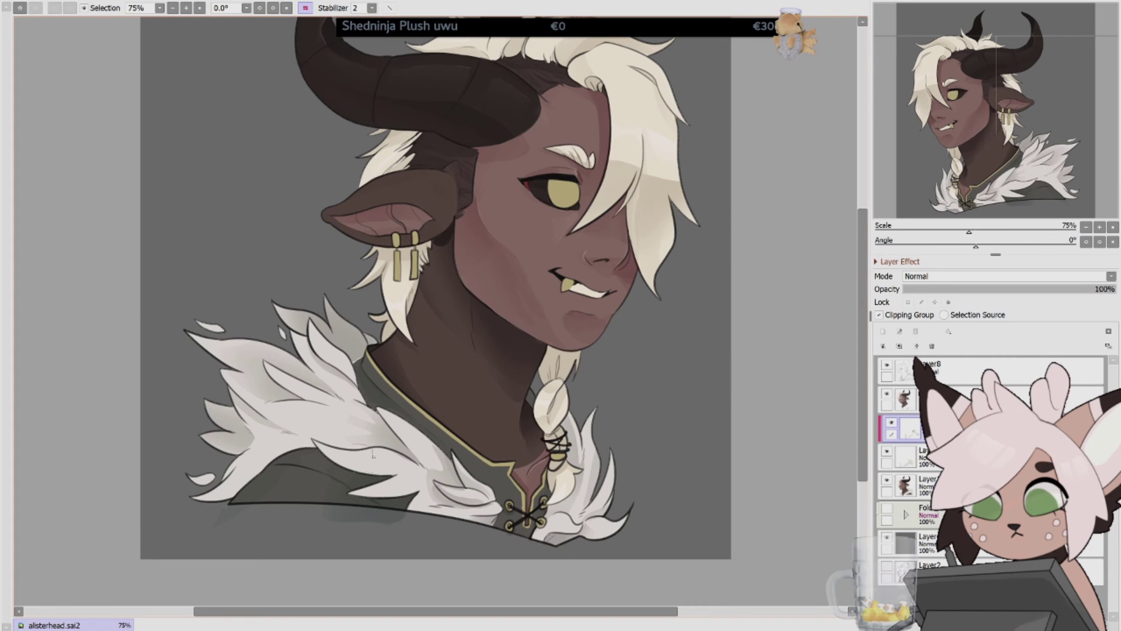
pyautogui.moveTo(372, 445); pyautogui.dragTo(281, 431)
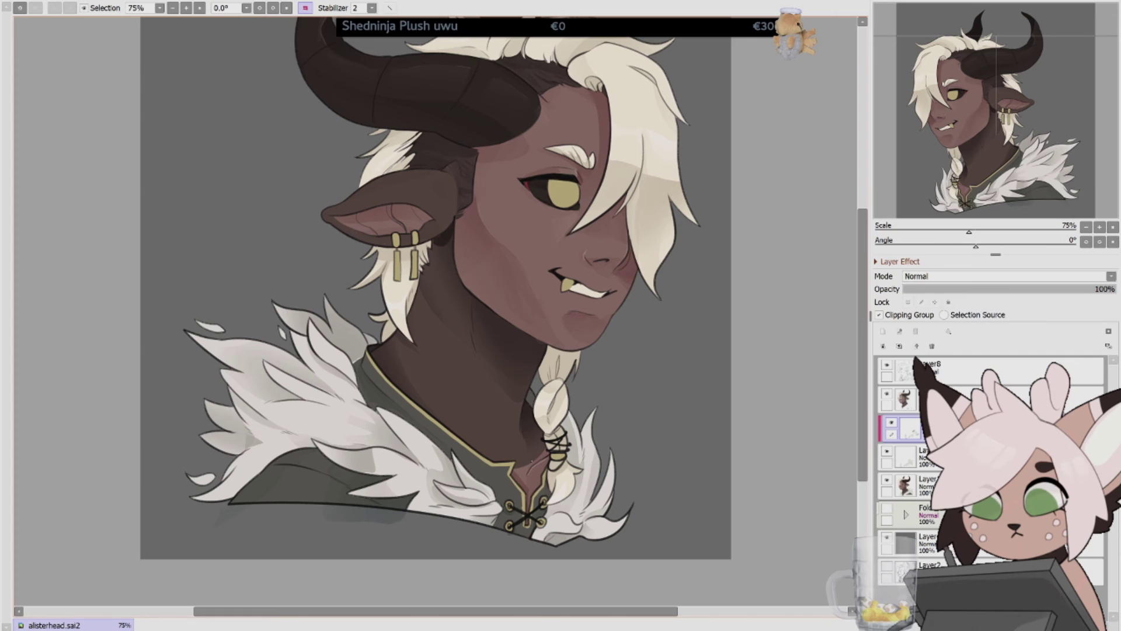
# Merge the skin, coat and fur shading layers with the base colours into one layer.
pyautogui.click(905, 400)
pyautogui.moveTo(1028, 288); pyautogui.dragTo(1051, 331)
pyautogui.scroll(3, 999, 280)
pyautogui.hotkey('ctrl', 'e')
pyautogui.press('h')
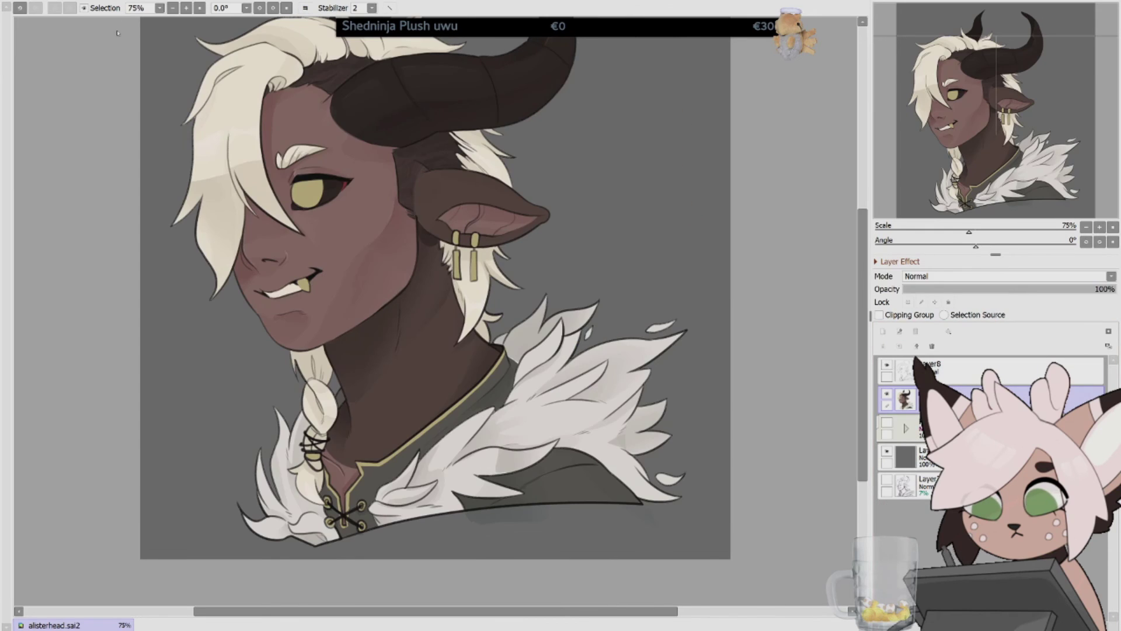
# Check the merged colours in a mirrored view, comparing the bust with the colour layer hidden and shown.
pyautogui.click(304, 7)
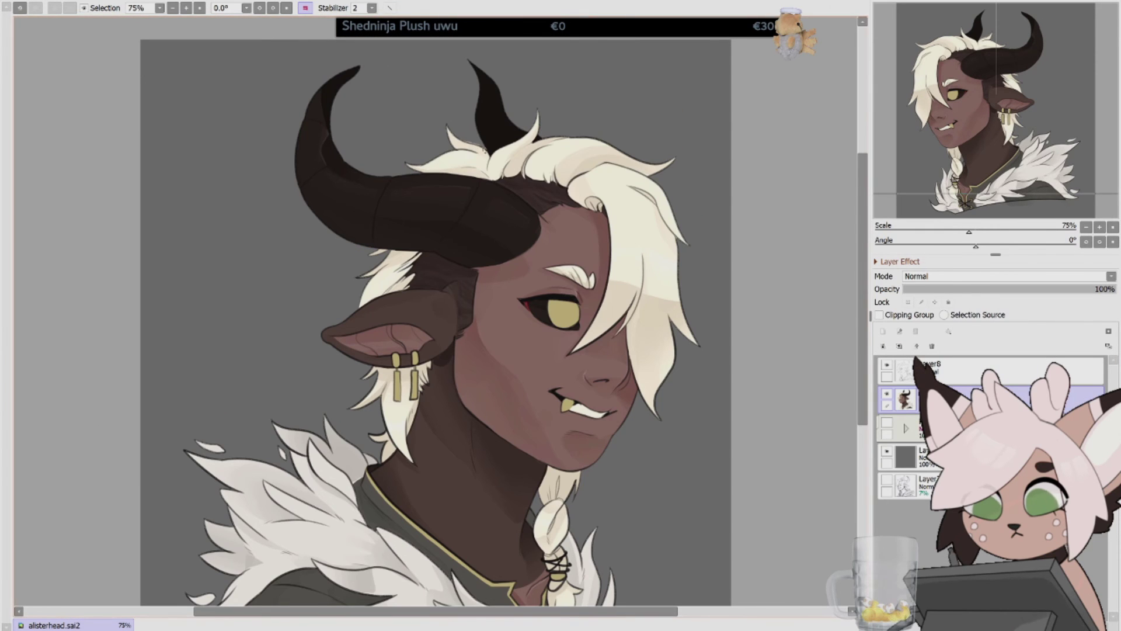
pyautogui.click(887, 394)
pyautogui.click(887, 394)
pyautogui.scroll(-2, 861, 421)
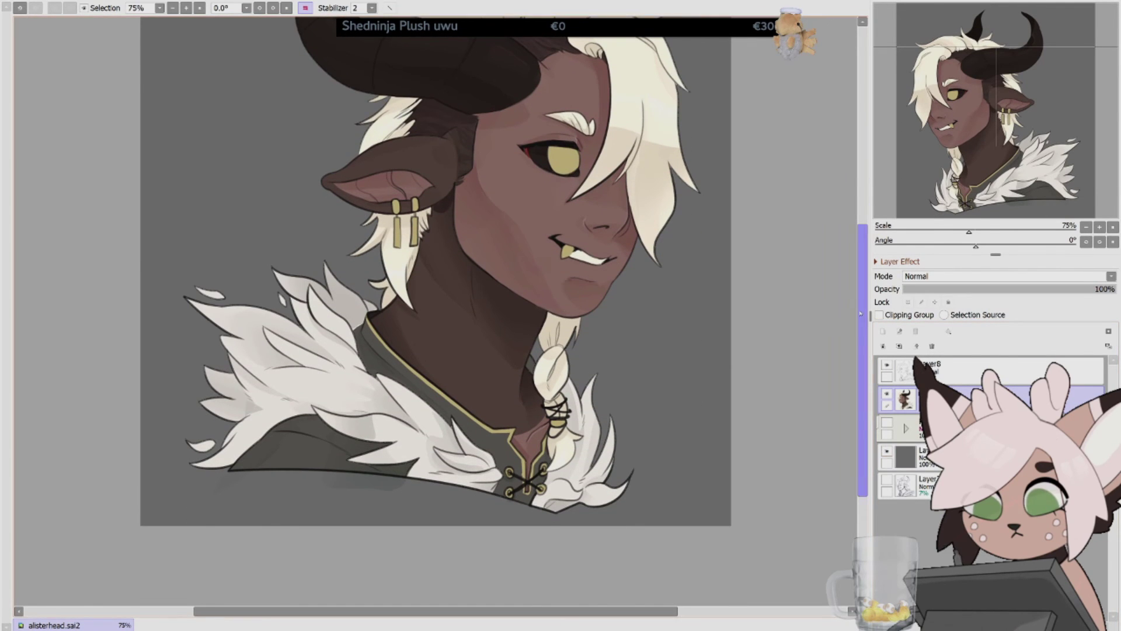
pyautogui.scroll(4, 863, 327)
# Tint the outlines of the nose and inner ear on a new layer clipped to the line art, with 37% opacity.
pyautogui.press('h')
pyautogui.hotkey('ctrl', 'shift', 'n')
pyautogui.press('[')
pyautogui.press('[')
pyautogui.press('[')
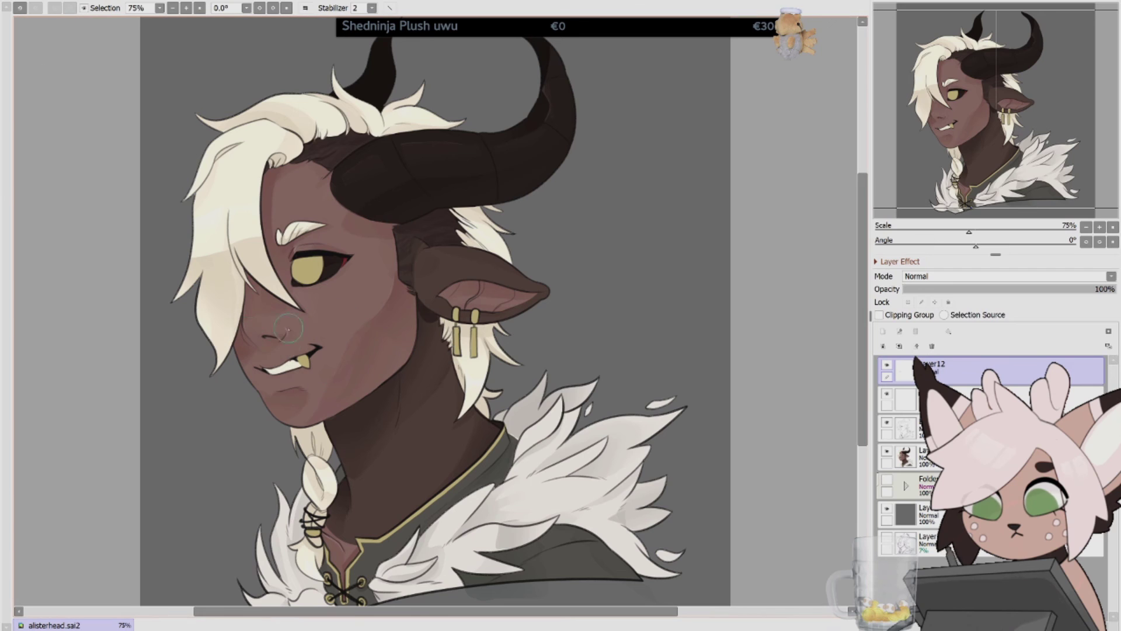
pyautogui.hotkey('ctrl', 'alt', 'g')
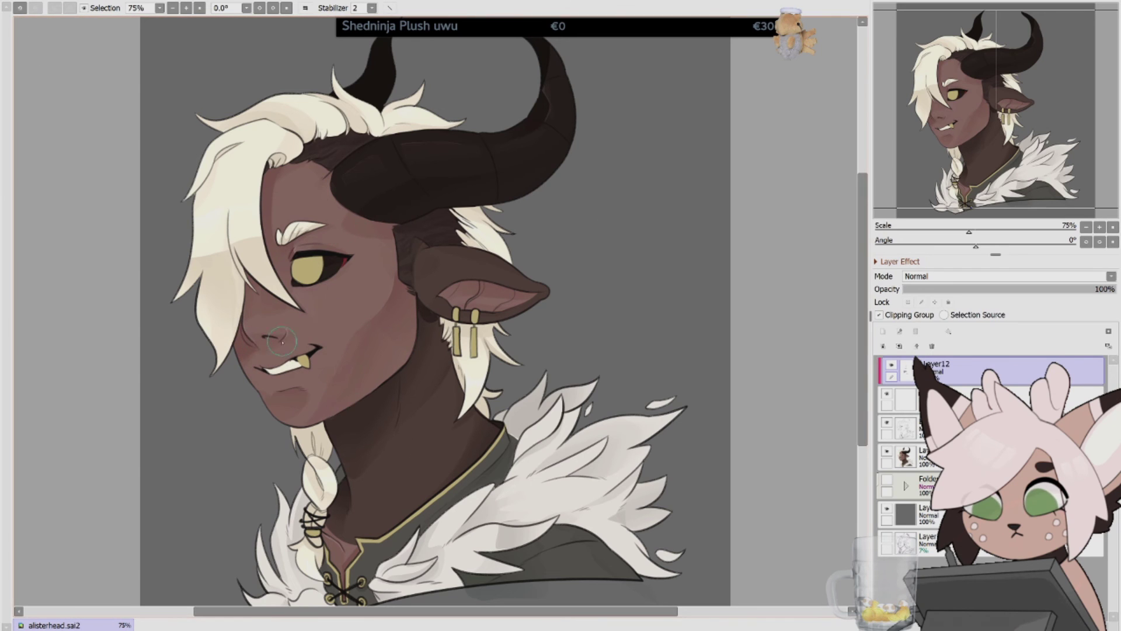
pyautogui.moveTo(1005, 289); pyautogui.dragTo(932, 292)
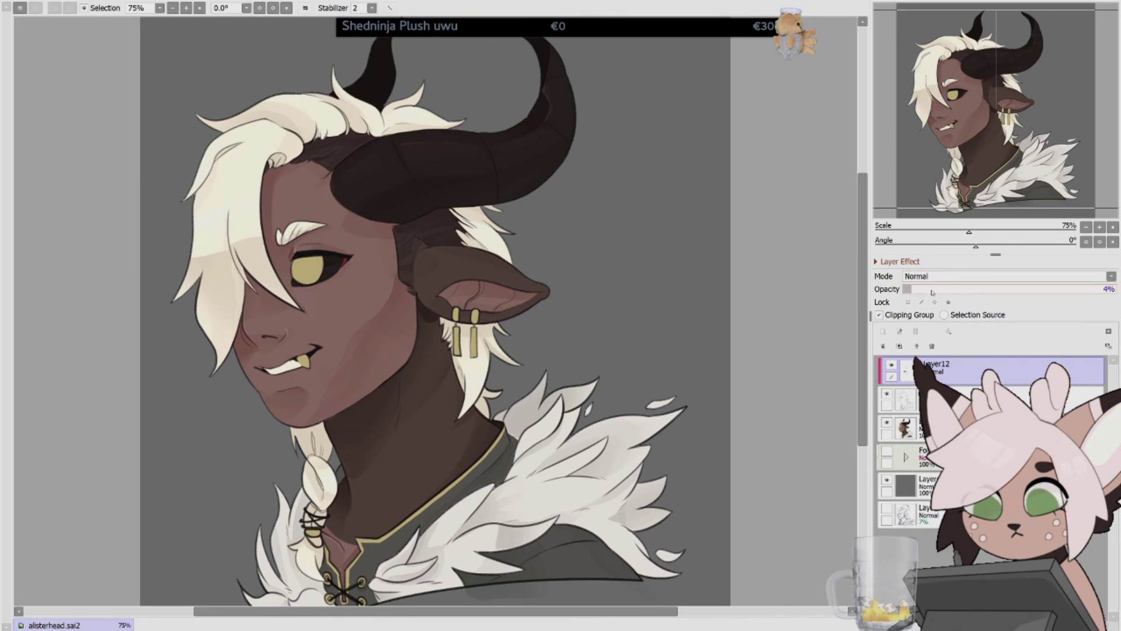
pyautogui.click(939, 290)
pyautogui.click(981, 289)
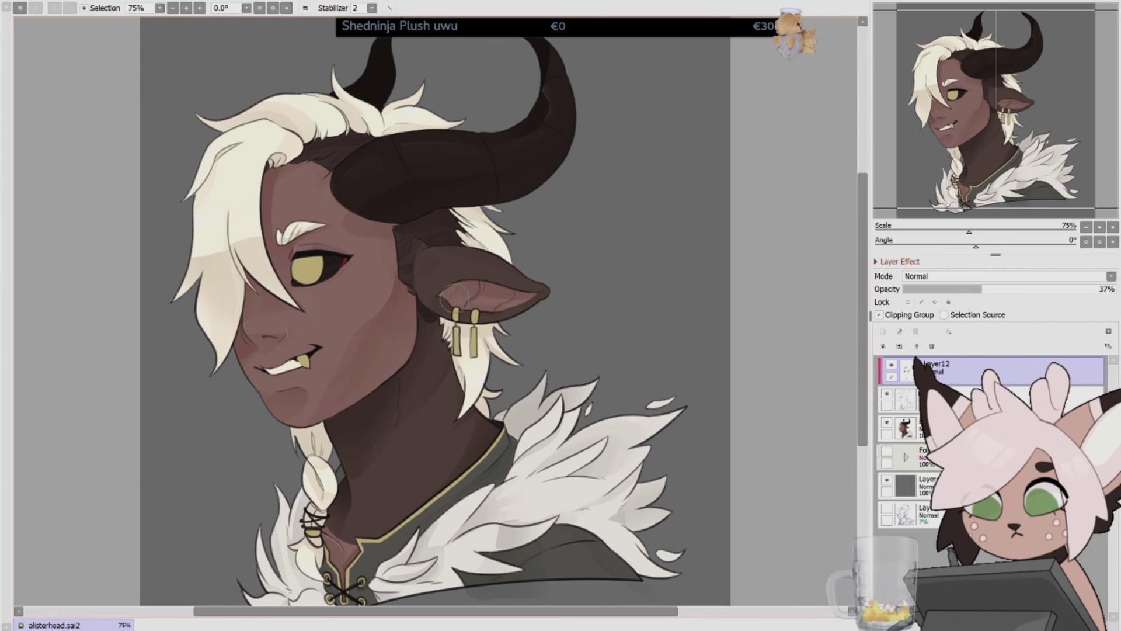
pyautogui.press('h')
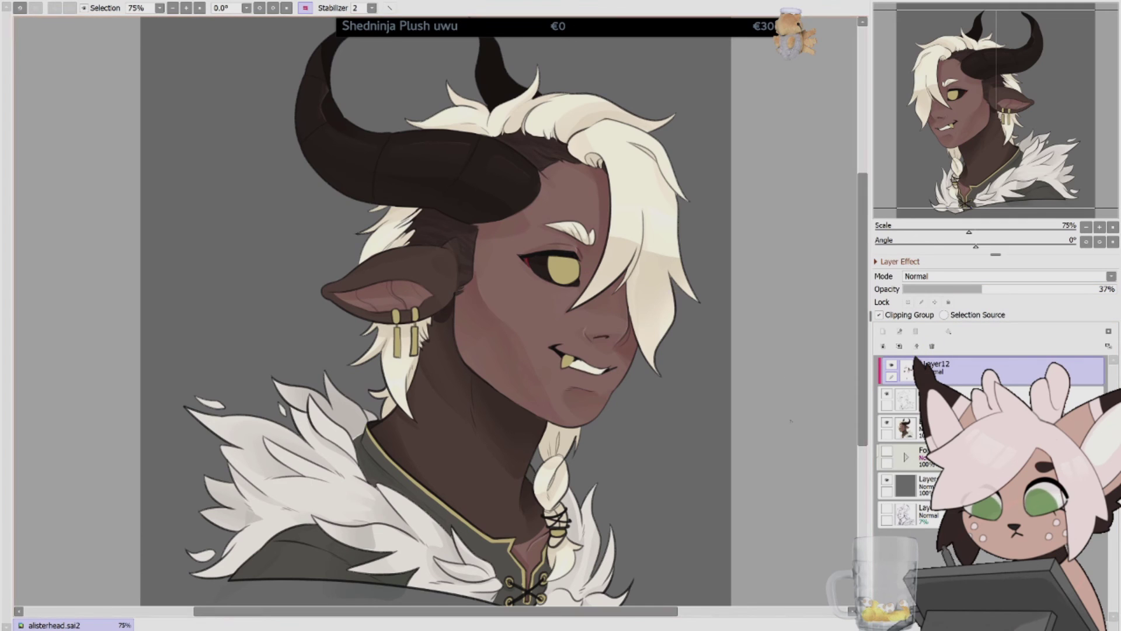
# Tint the hair and fur collar outlines on a new layer clipped to the line art, with 36% opacity.
pyautogui.click(304, 7)
pyautogui.press('pagedown')
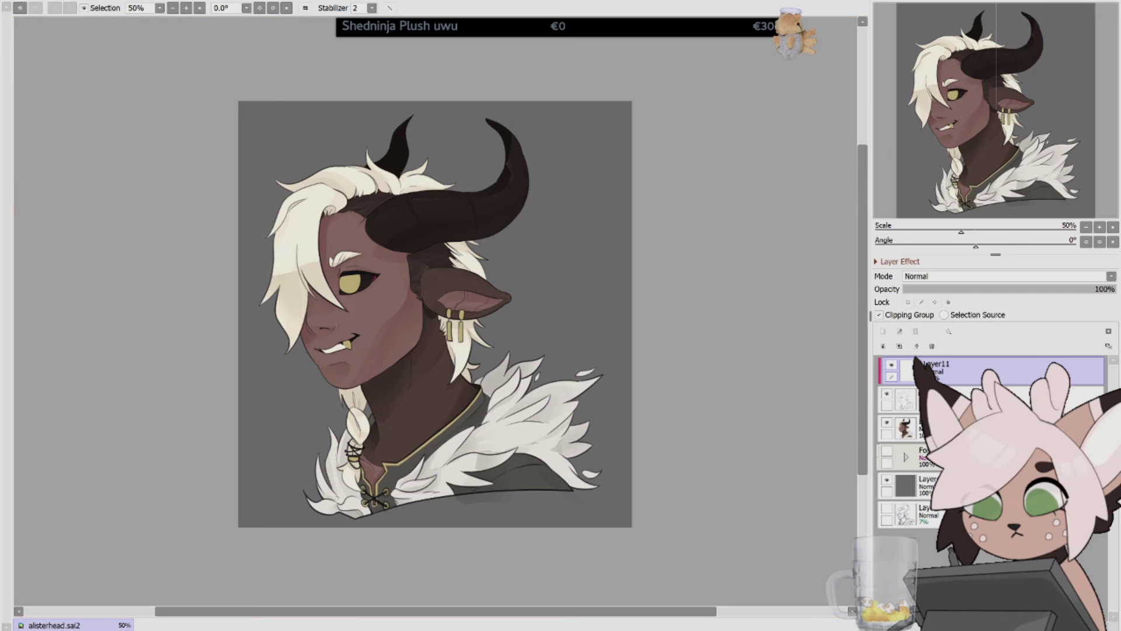
pyautogui.moveTo(301, 199); pyautogui.dragTo(353, 181)
pyautogui.moveTo(517, 371); pyautogui.dragTo(447, 460)
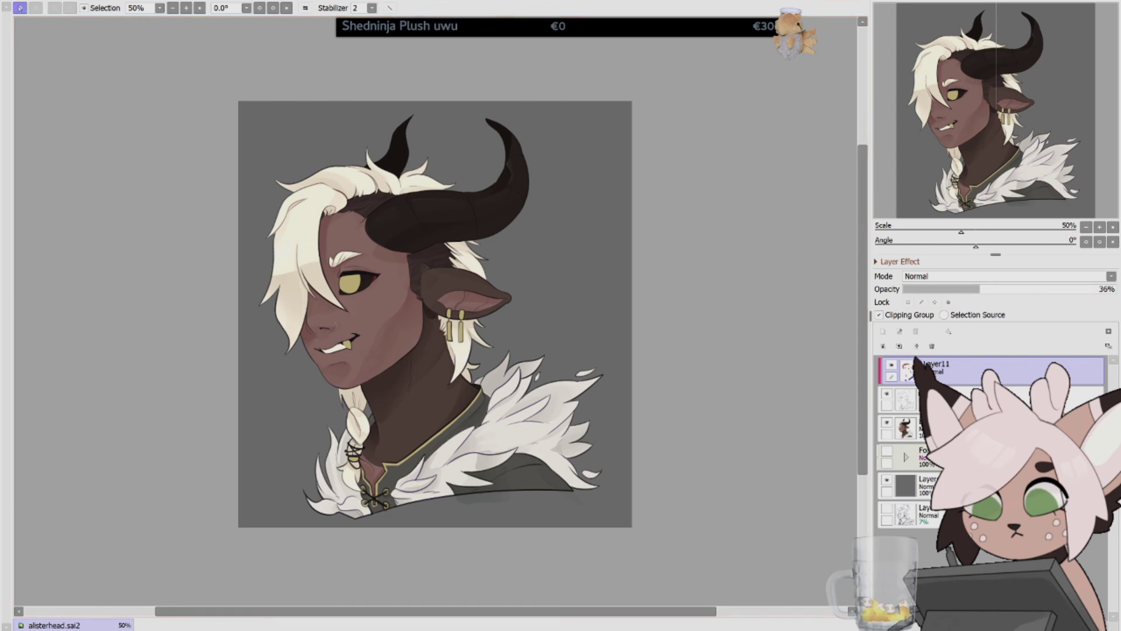
pyautogui.hotkey('ctrl', 'z')
# Group the line art and colour layers in a folder, and flatten a duplicate of that folder into a single layer.
pyautogui.press('h')
pyautogui.click(916, 331)
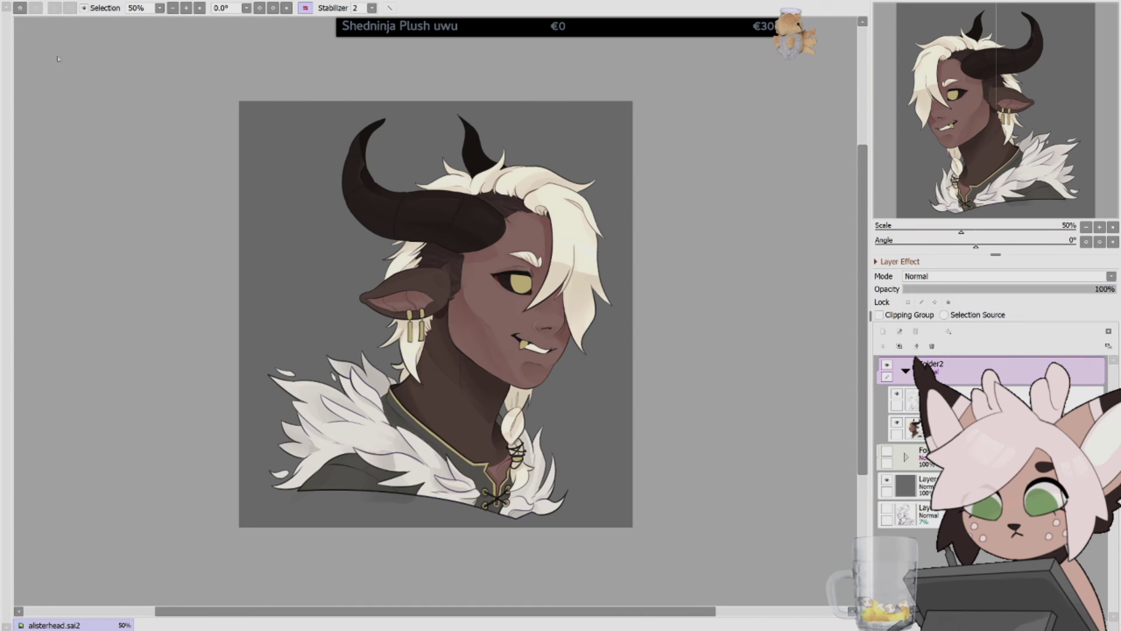
pyautogui.click(906, 370)
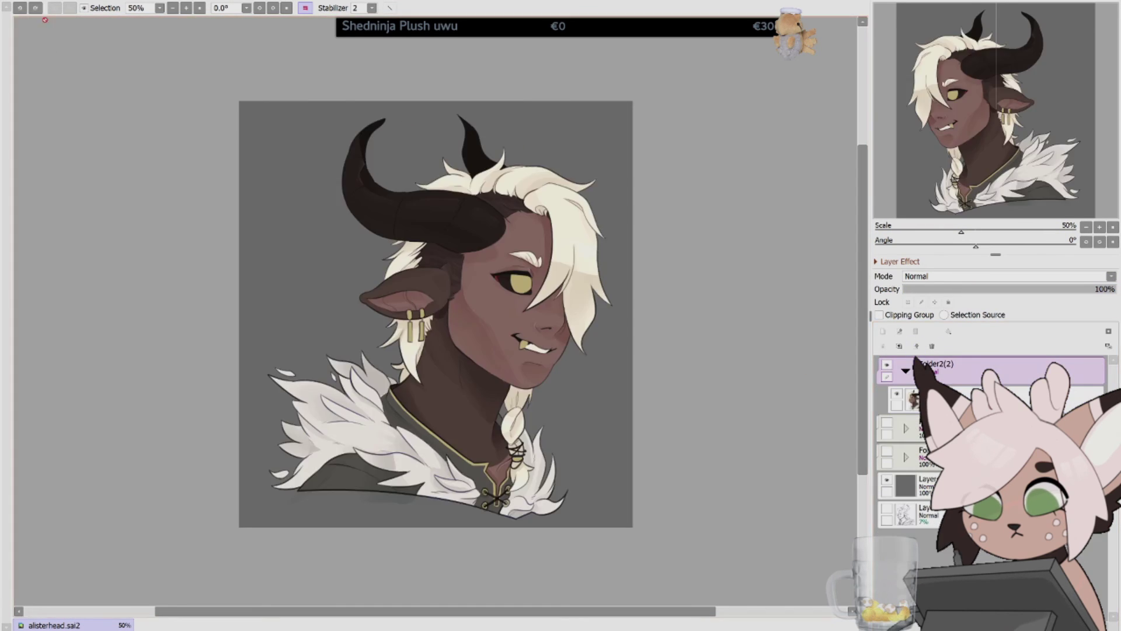
pyautogui.press('h')
pyautogui.scroll(1, 766, 385)
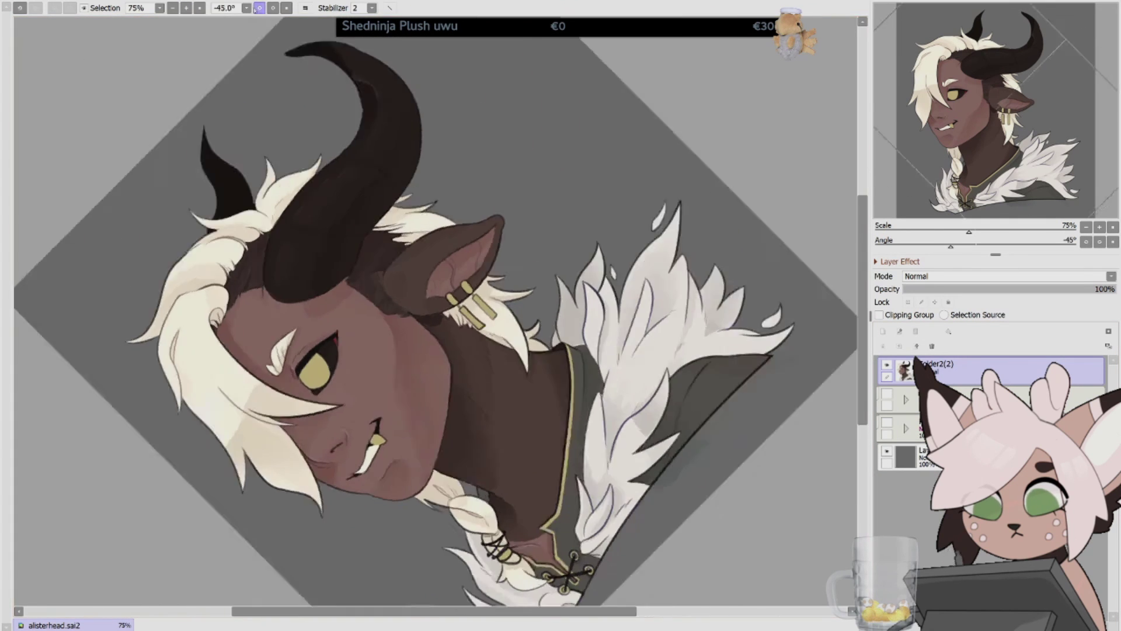
# Paint a subtle dark shade on the lips on a new layer with 18% opacity, and merge it into the flattened bust.
pyautogui.moveTo(826, 368); pyautogui.dragTo(702, 18)
pyautogui.click(286, 8)
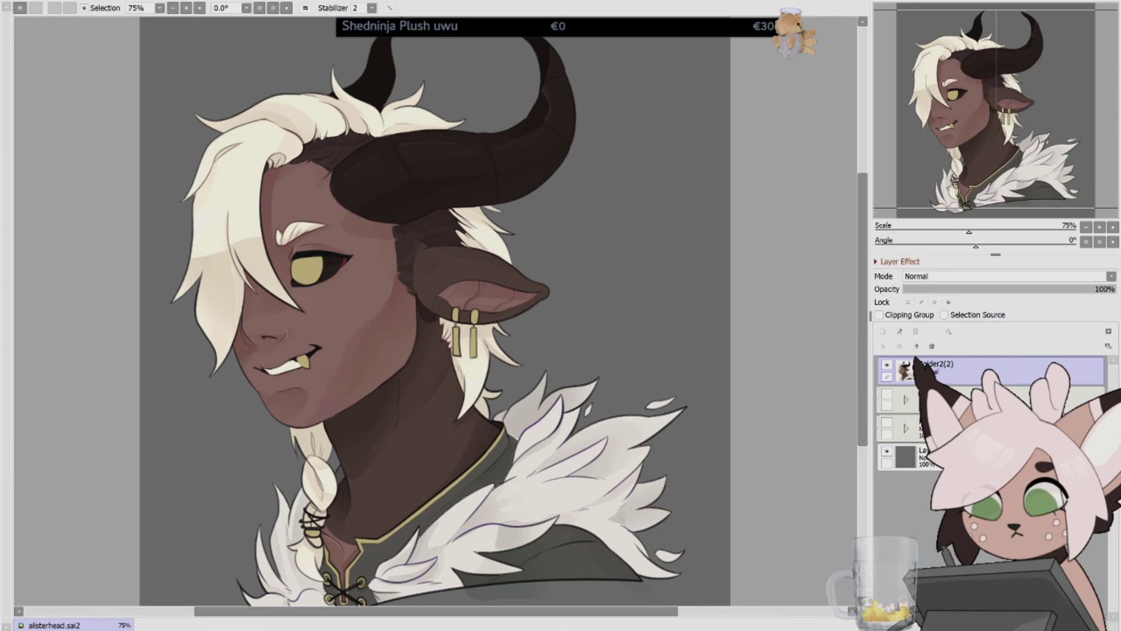
pyautogui.scroll(-1, 435, 314)
pyautogui.scroll(2, 435, 314)
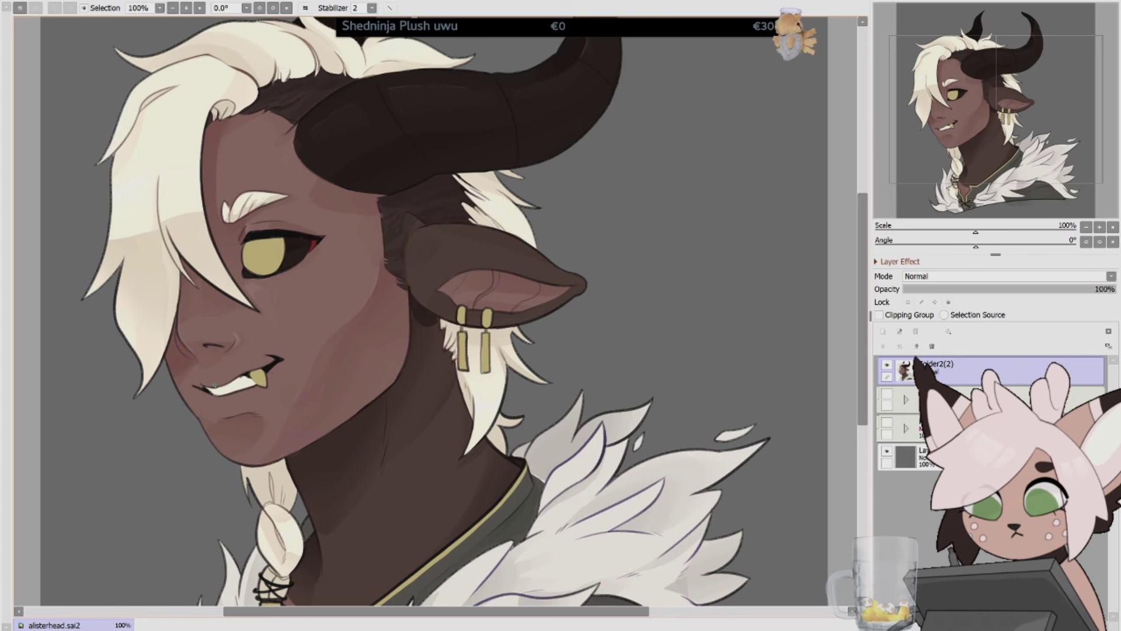
pyautogui.click(883, 331)
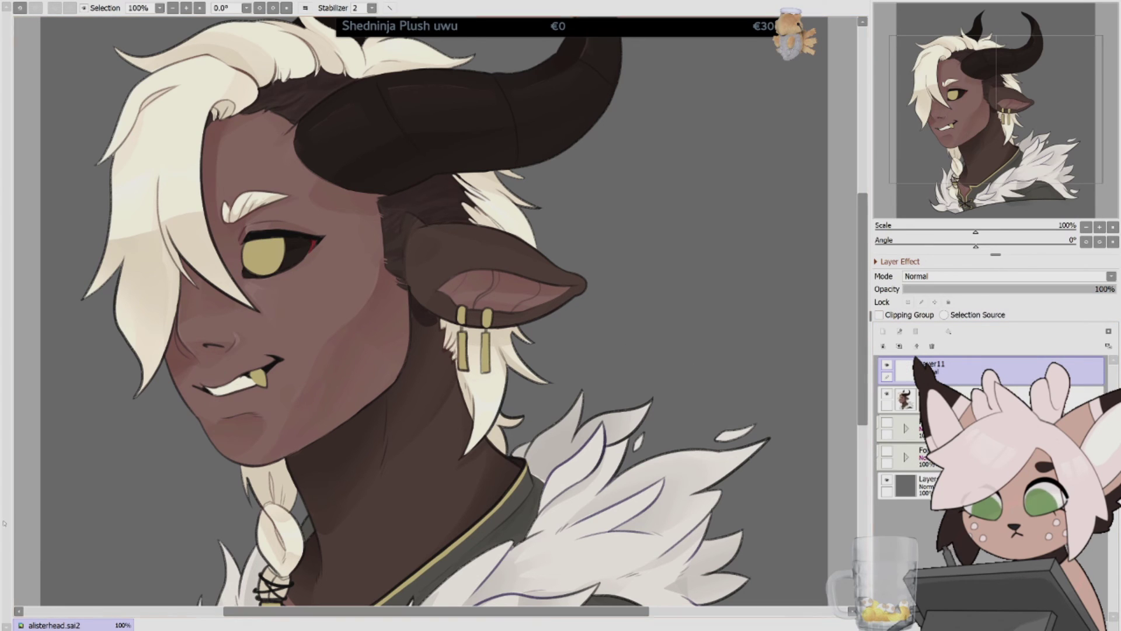
pyautogui.moveTo(257, 377); pyautogui.dragTo(225, 409)
pyautogui.click(941, 289)
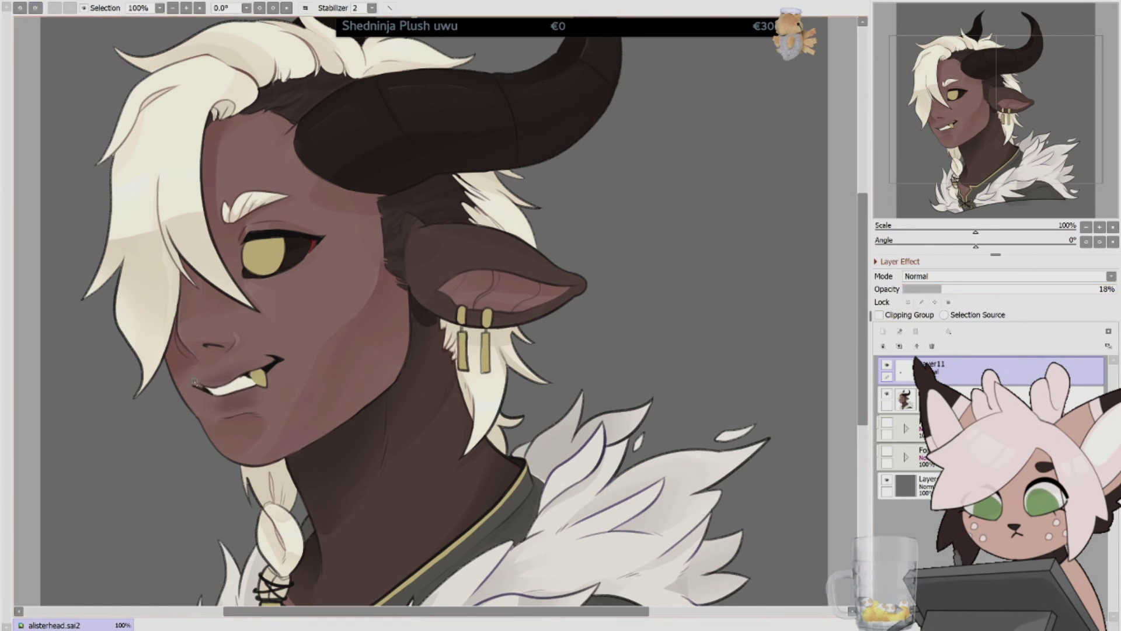
pyautogui.press('h')
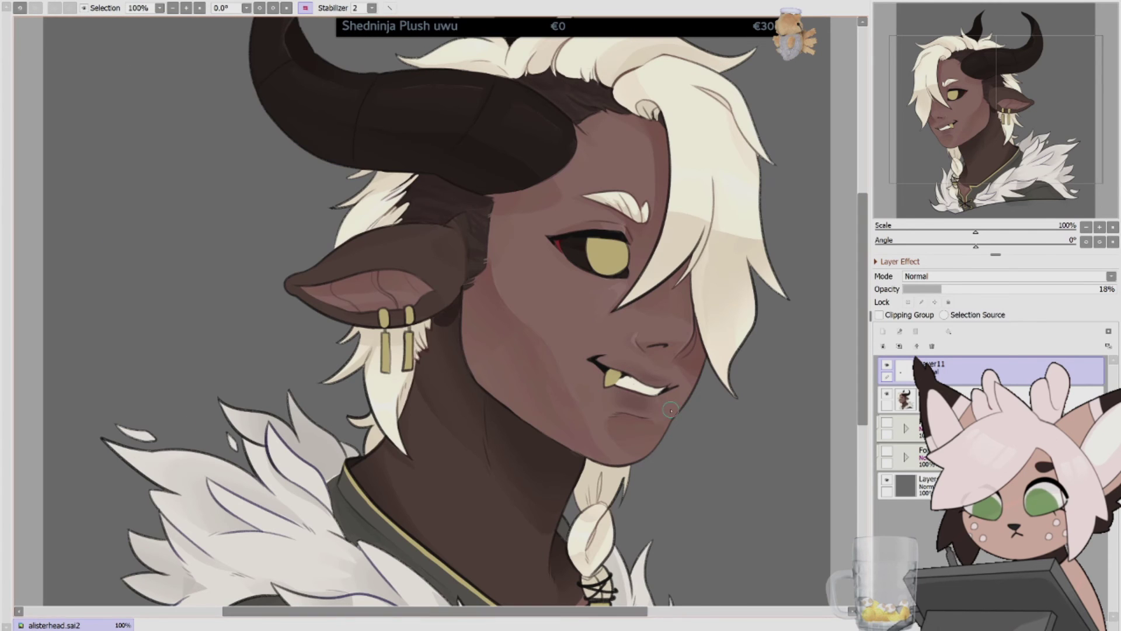
pyautogui.hotkey('ctrl', 'e')
# Examine the flattened bust in rotated, upright and mirrored views.
pyautogui.press('h')
pyautogui.hotkey('ctrl', '-')
pyautogui.press('Delete')
pyautogui.press('Delete')
pyautogui.press('Delete')
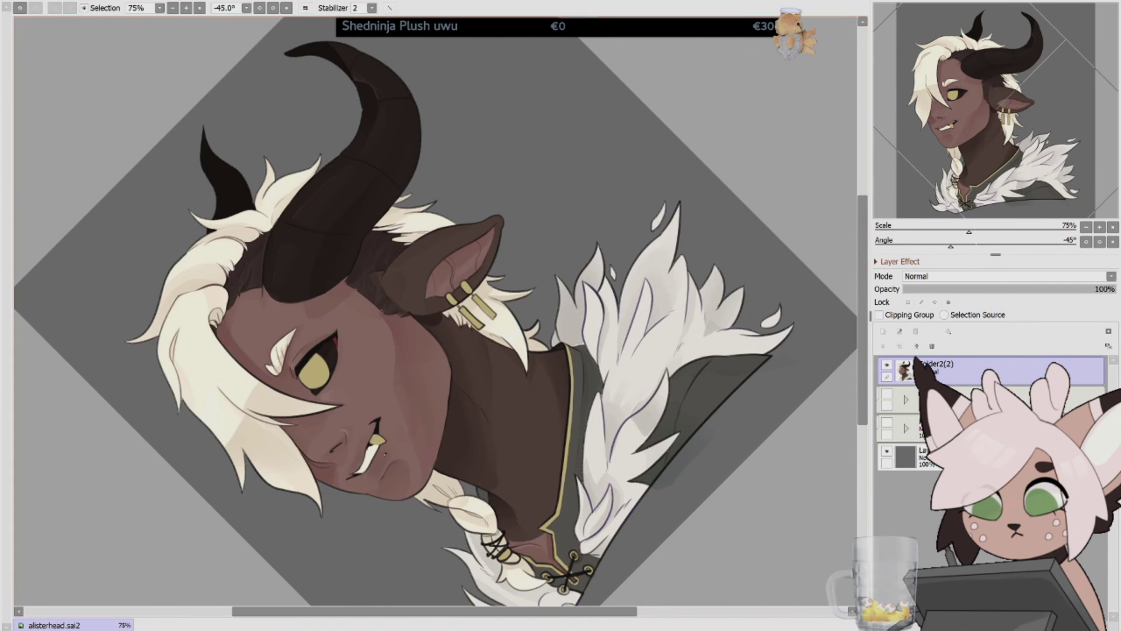
pyautogui.press('Home')
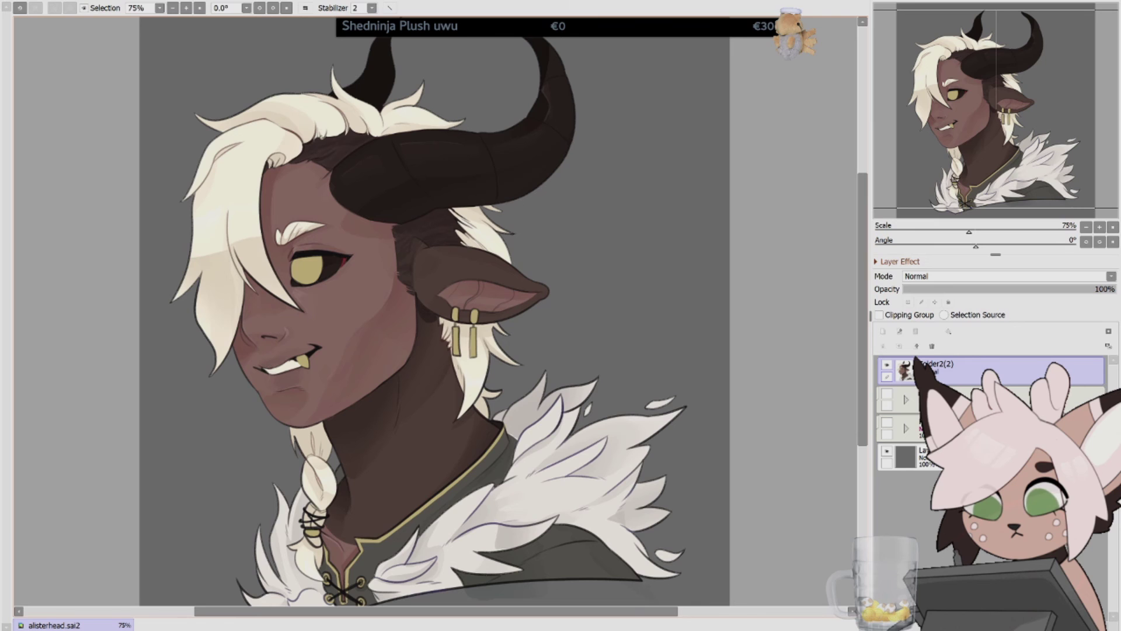
pyautogui.press('h')
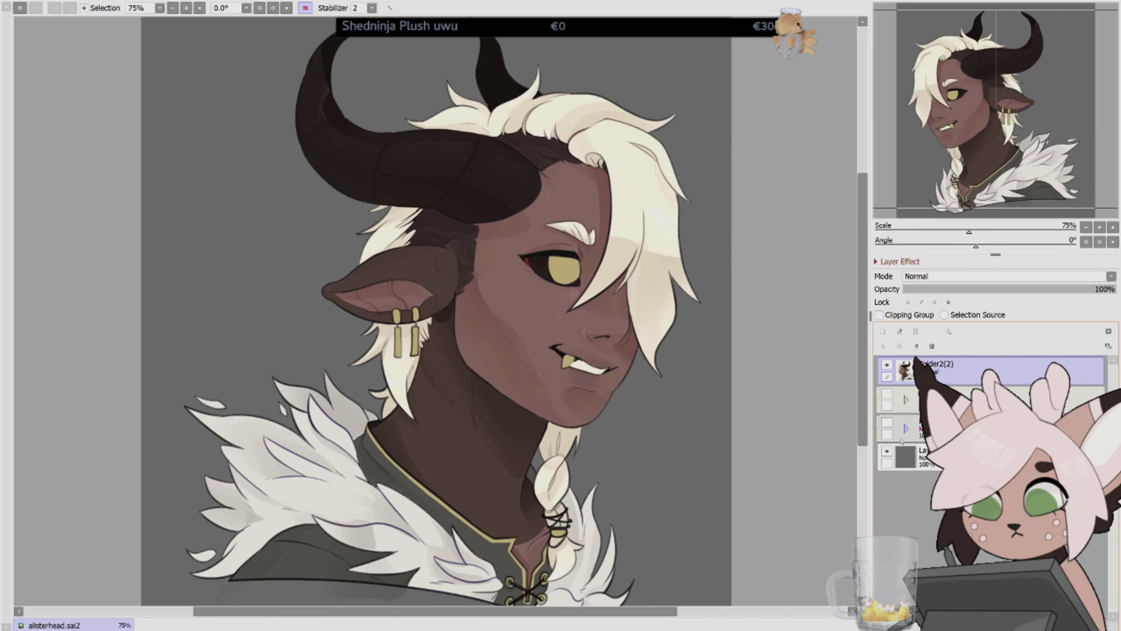
pyautogui.press('h')
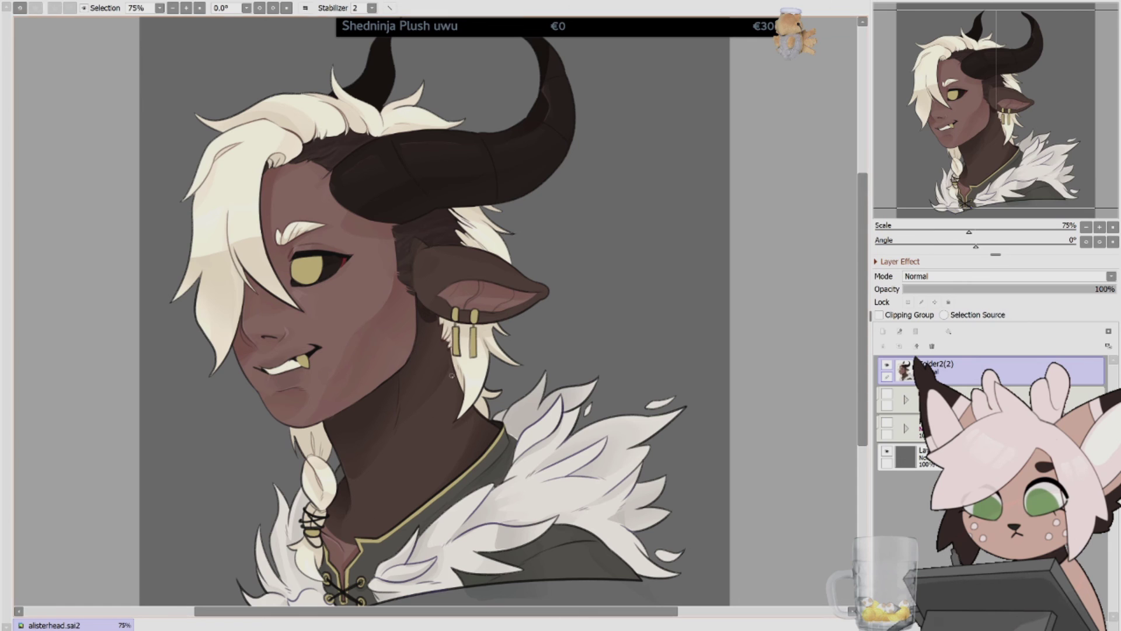
# Add a new layer above the flattened bust and set its opacity to 32%.
pyautogui.hotkey('ctrl', 'shift', 'n')
pyautogui.moveTo(1113, 289); pyautogui.dragTo(972, 289)
pyautogui.press('h')
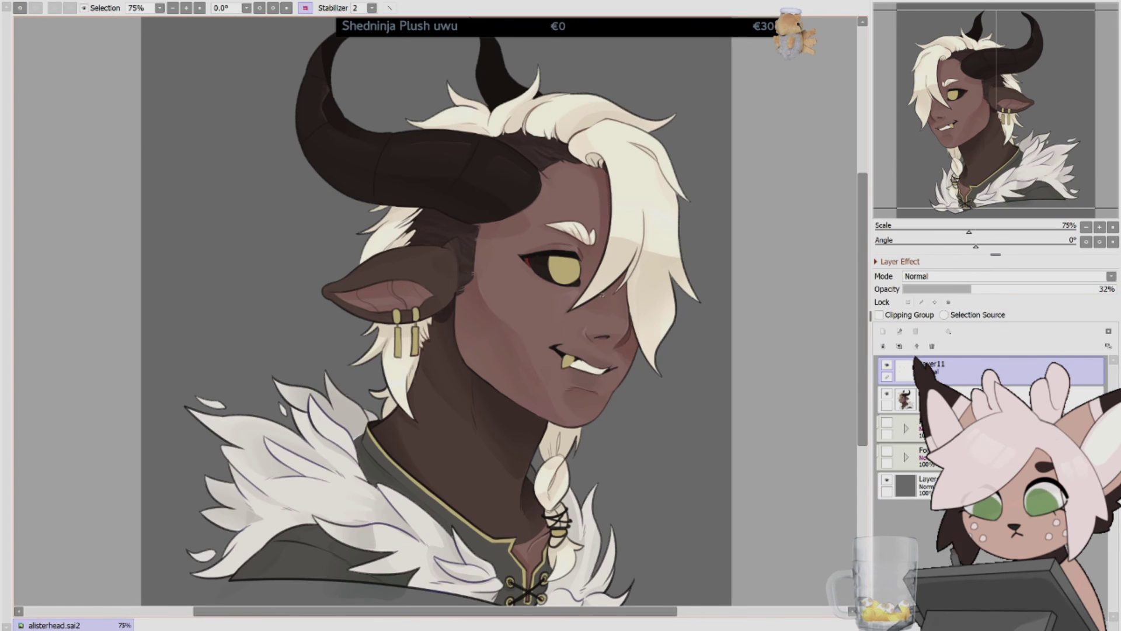
# Shade the fur collar's outer tufts and the hair behind the neck at 100% layer opacity, and merge the layer into the flattened bust.
pyautogui.press('h')
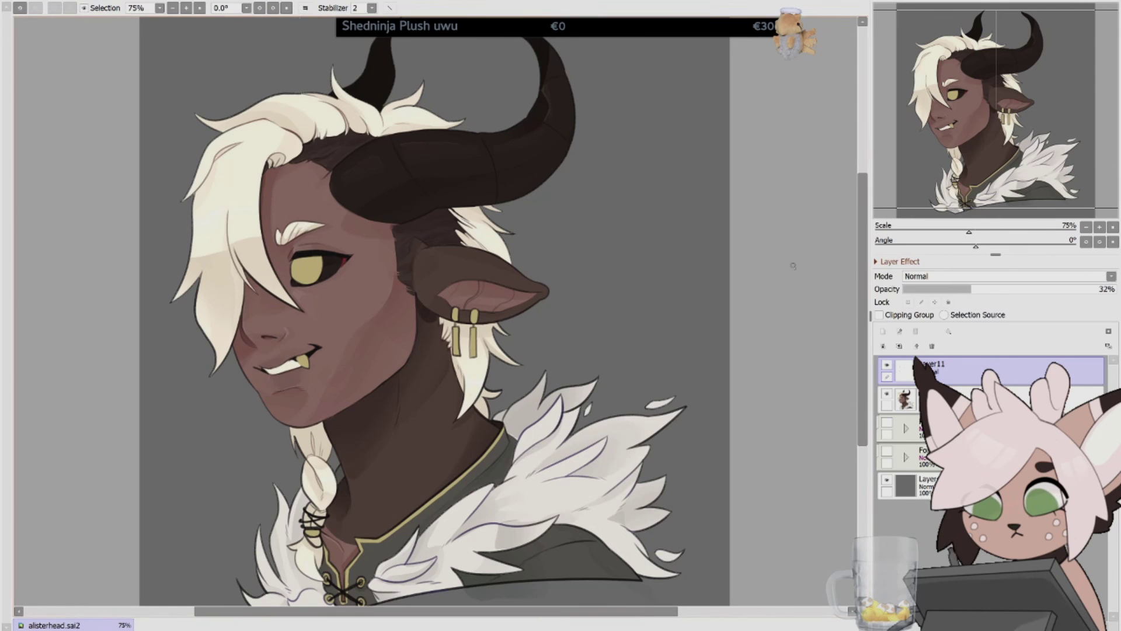
pyautogui.hotkey('ctrl', 'alt', 'g')
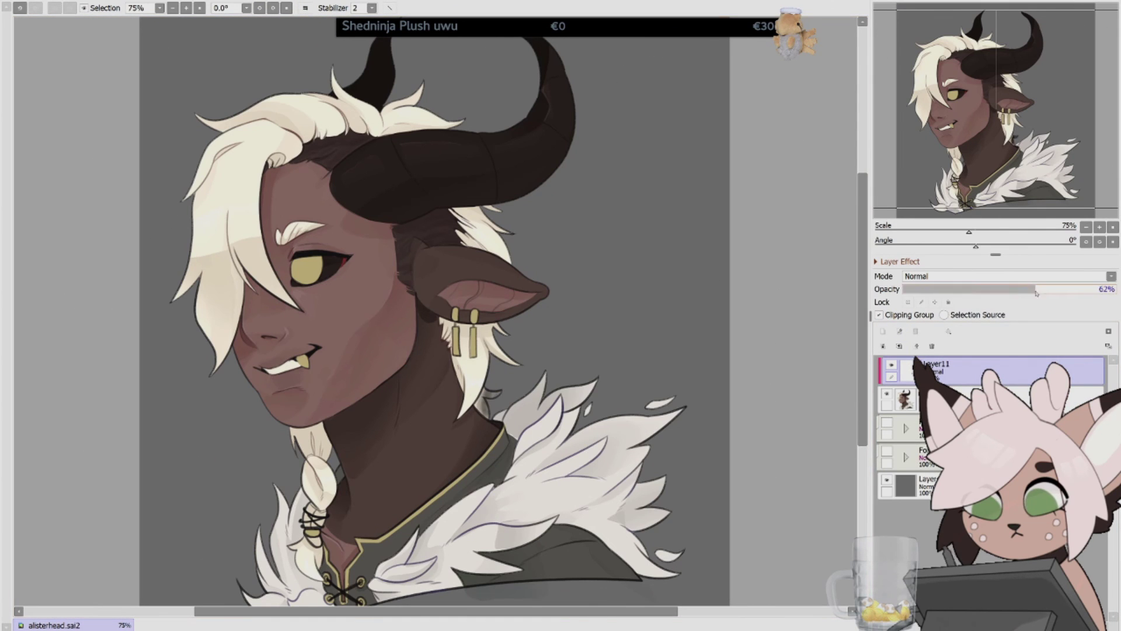
pyautogui.hotkey('ctrl', 'alt', 'g')
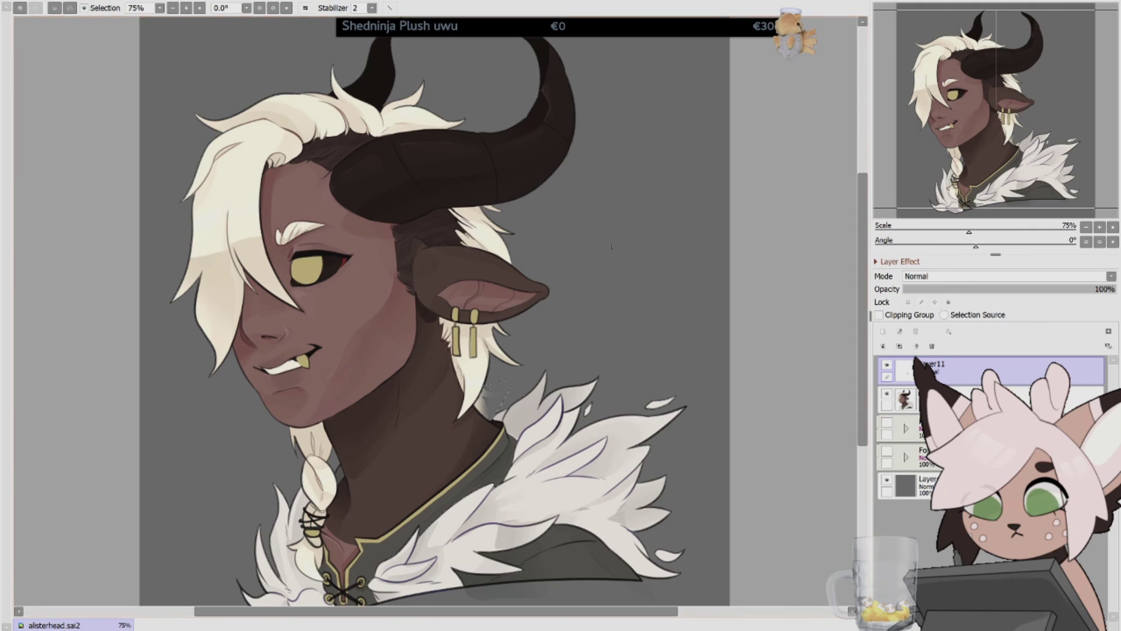
pyautogui.press('h')
pyautogui.scroll(-3, 436, 310)
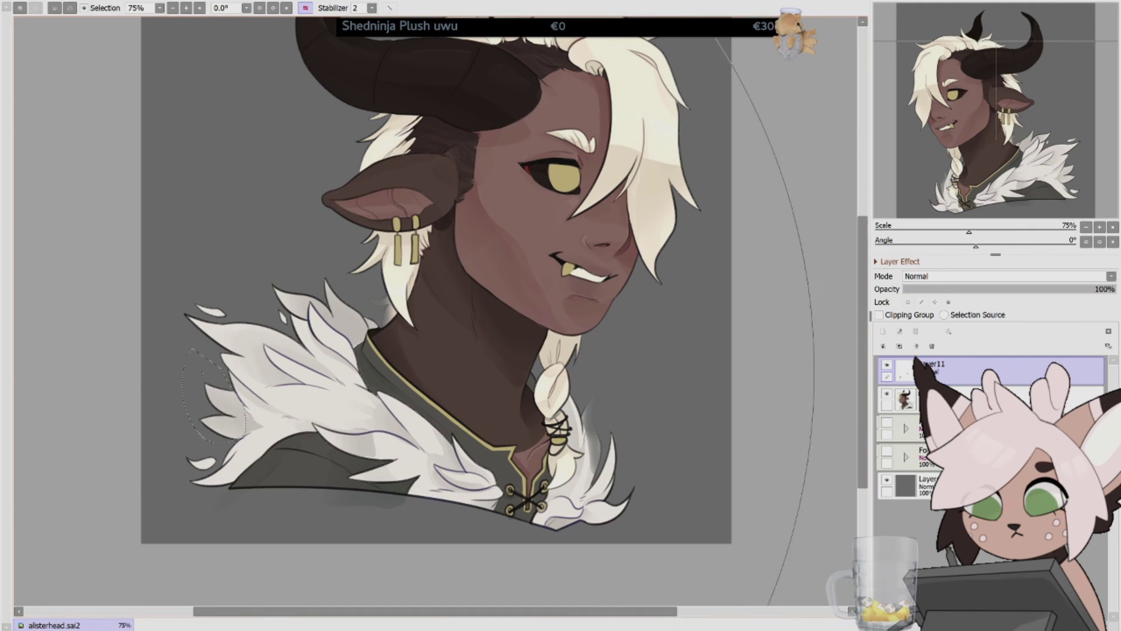
pyautogui.press('h')
pyautogui.press('-')
pyautogui.hotkey('ctrl', 'e')
pyautogui.press('h')
pyautogui.press('+')
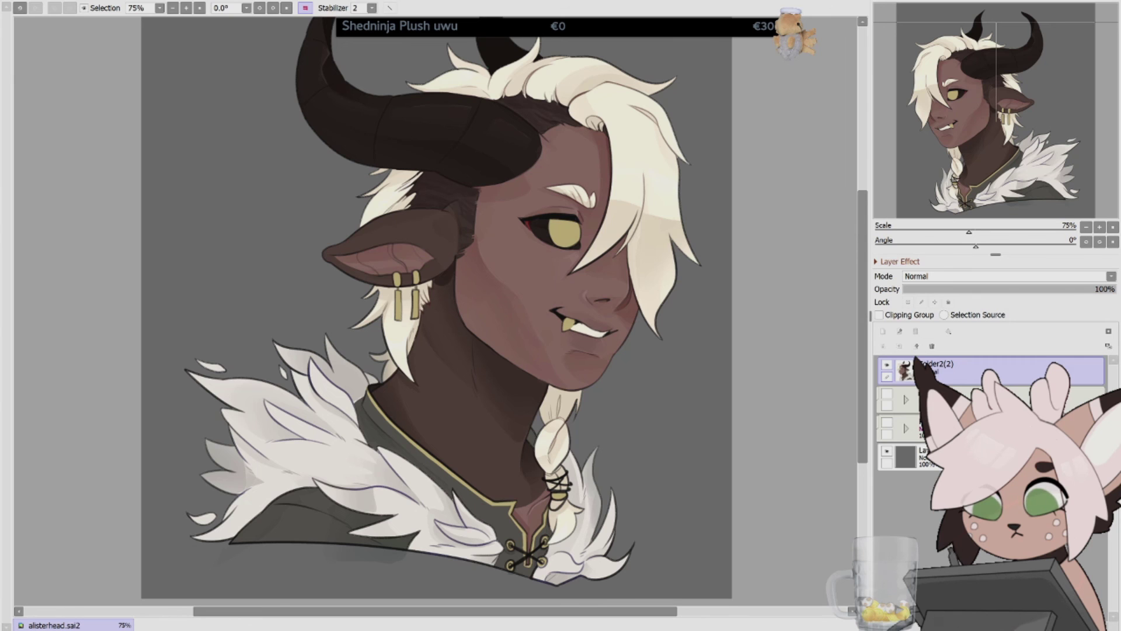
# Refine the short hair in front of the ear with fine strokes on a new layer, and merge it into the flattened bust.
pyautogui.press('h')
pyautogui.click(899, 331)
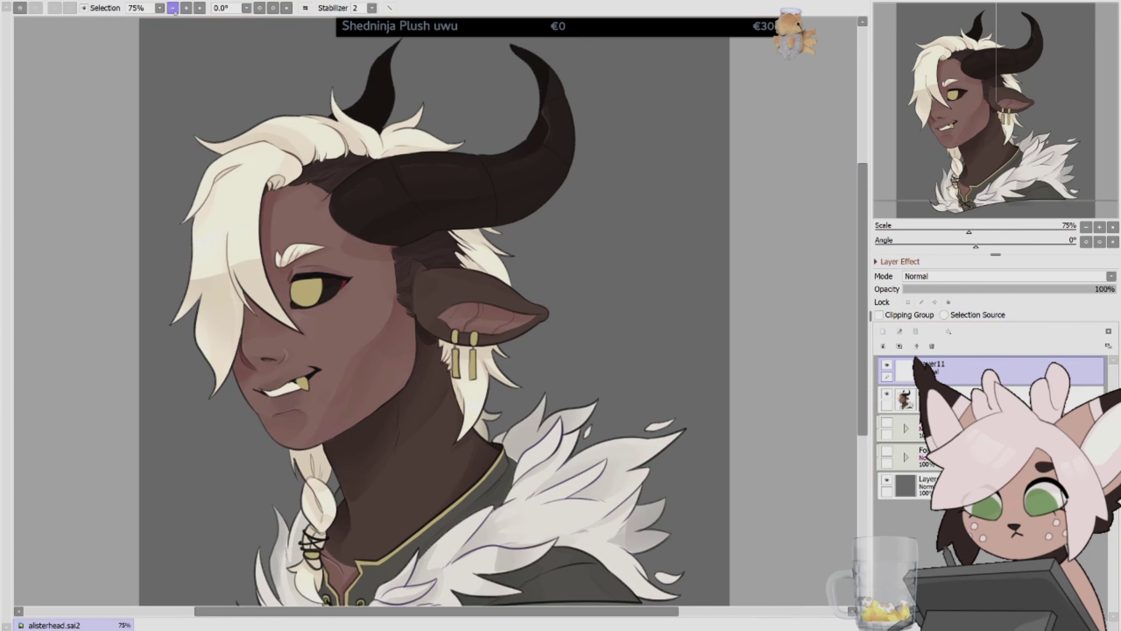
pyautogui.press('+')
pyautogui.press('+')
pyautogui.press('Delete')
pyautogui.press('Delete')
pyautogui.press('Delete')
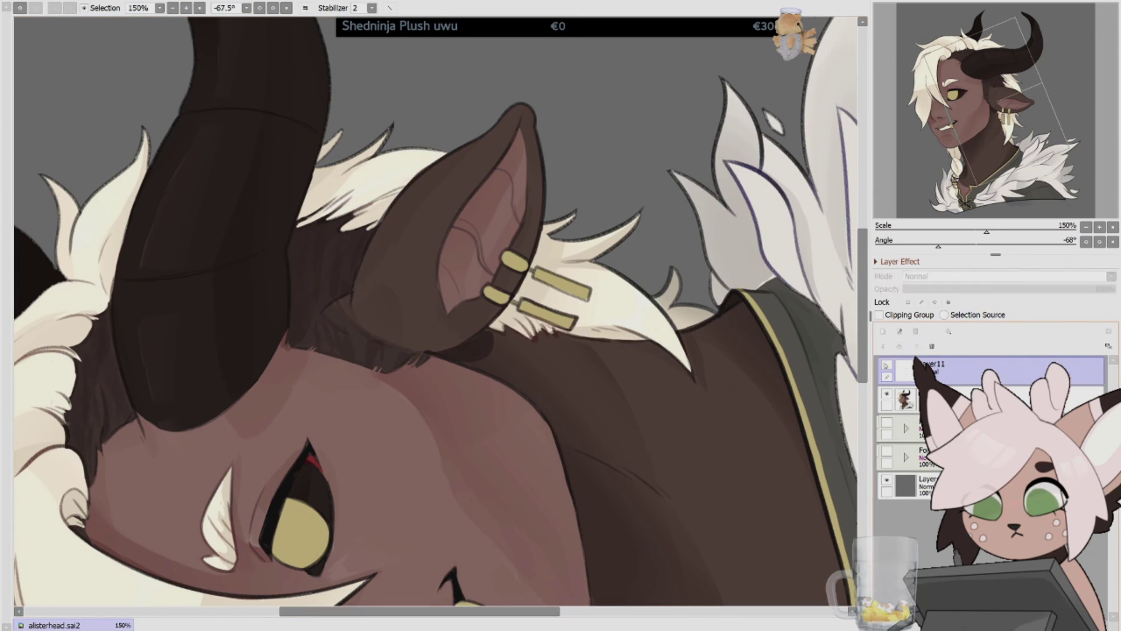
pyautogui.press('Home')
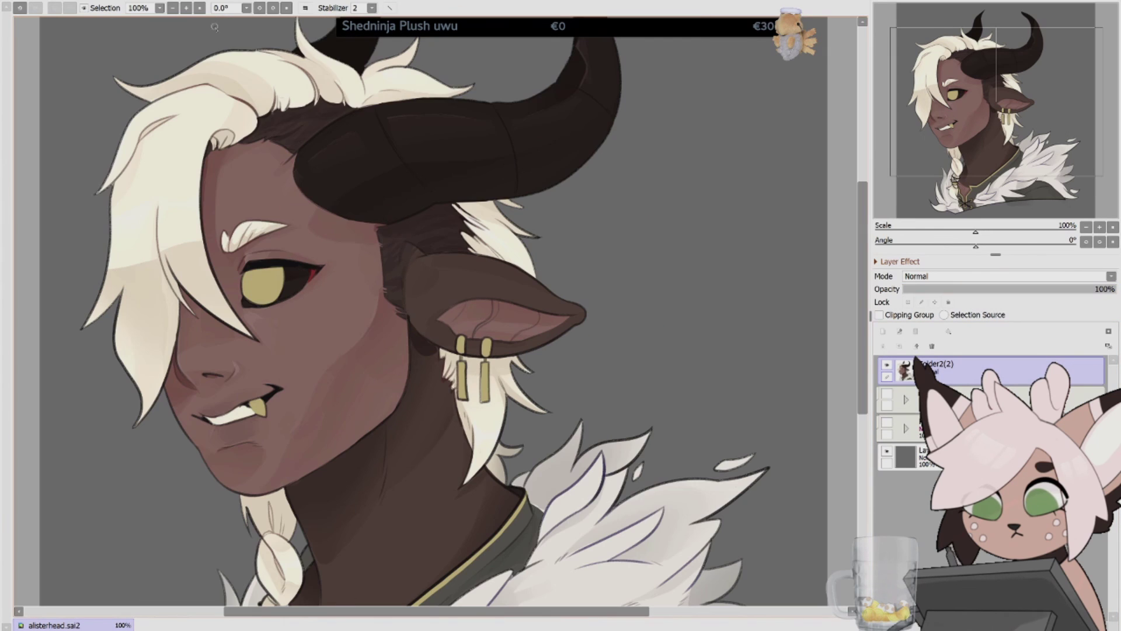
# Examine the hair, ear and horns in mirrored, upright and rotated views.
pyautogui.press('h')
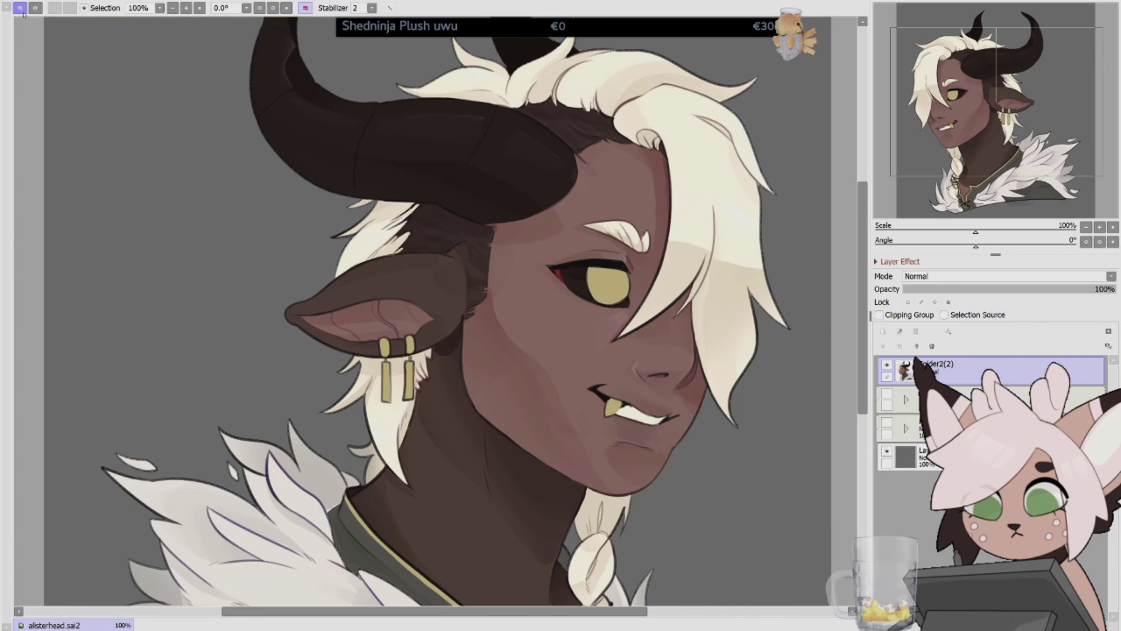
pyautogui.press('h')
pyautogui.press('End')
pyautogui.press('End')
pyautogui.press('End')
pyautogui.press('Home')
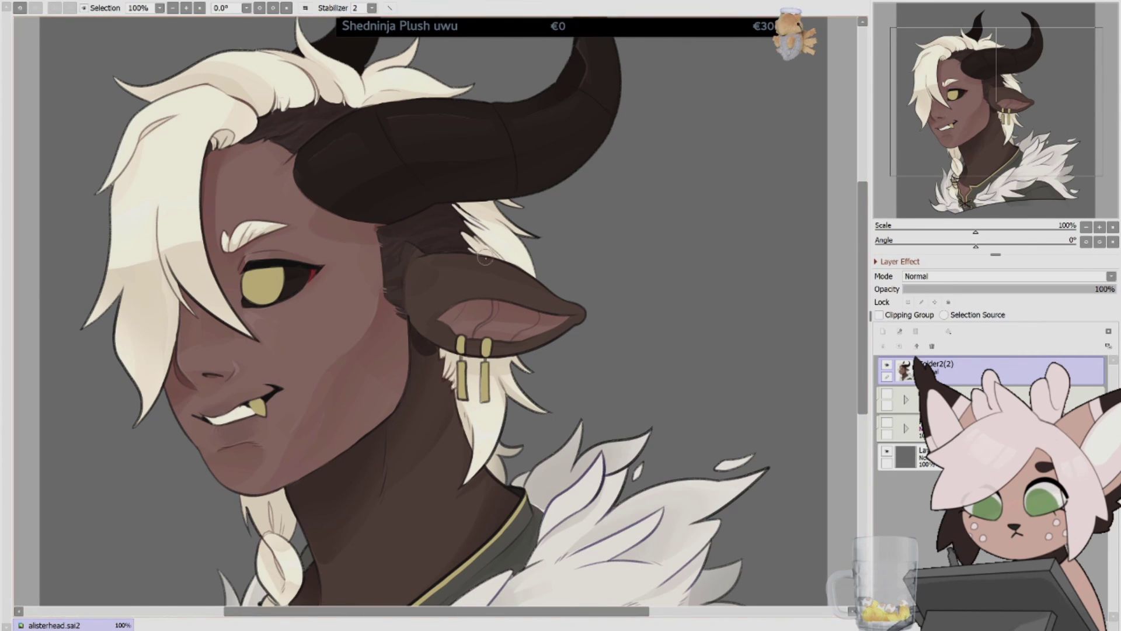
pyautogui.press('h')
pyautogui.press('h')
pyautogui.press('h')
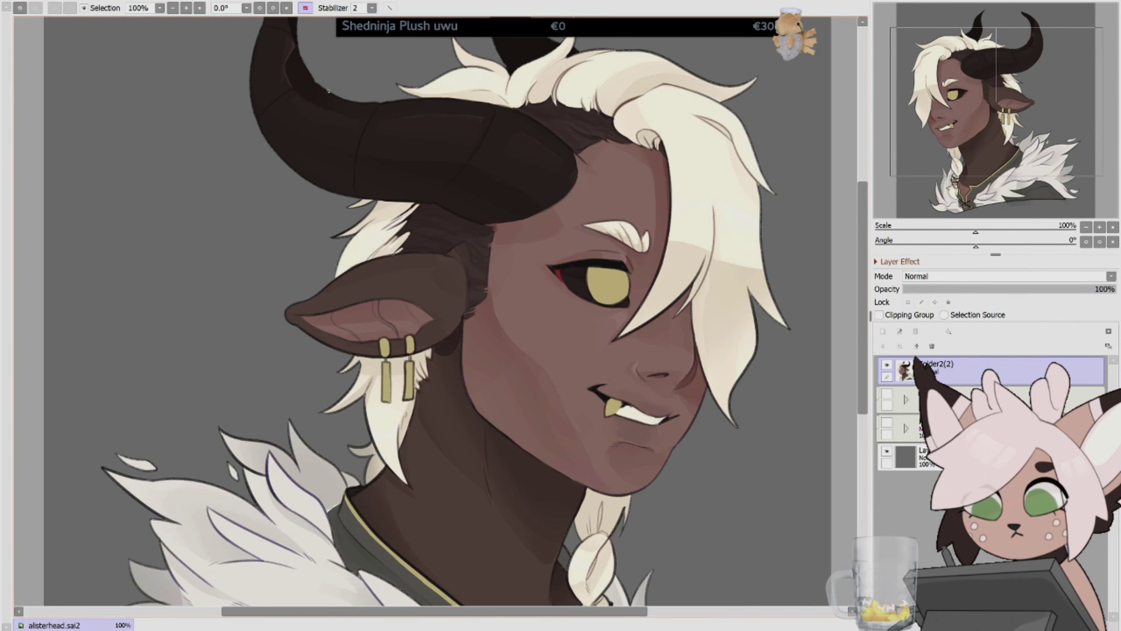
pyautogui.press('h')
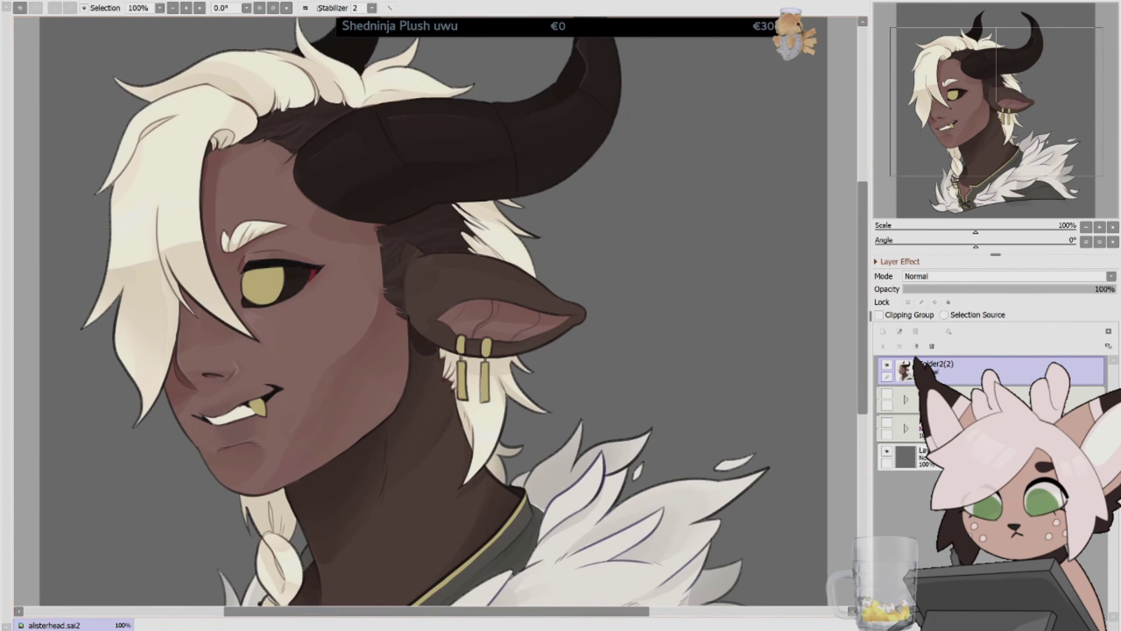
pyautogui.press('h')
pyautogui.press('h')
pyautogui.moveTo(165, 245); pyautogui.dragTo(220, 488)
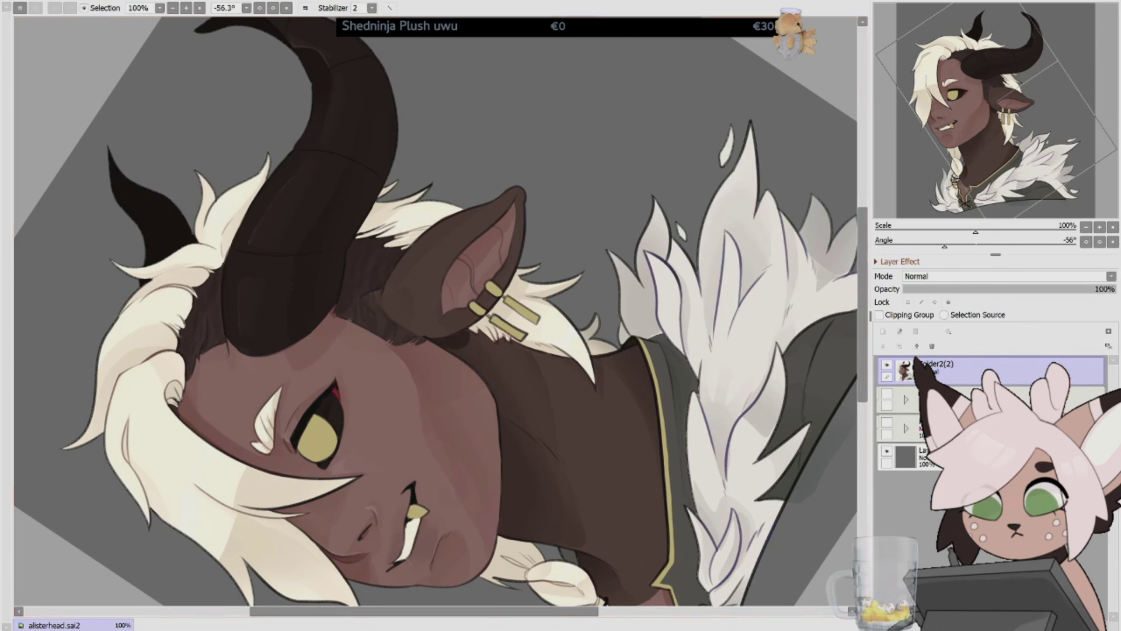
# Clean up the coat's lower edge on the flattened bust.
pyautogui.hotkey('ctrl', '0')
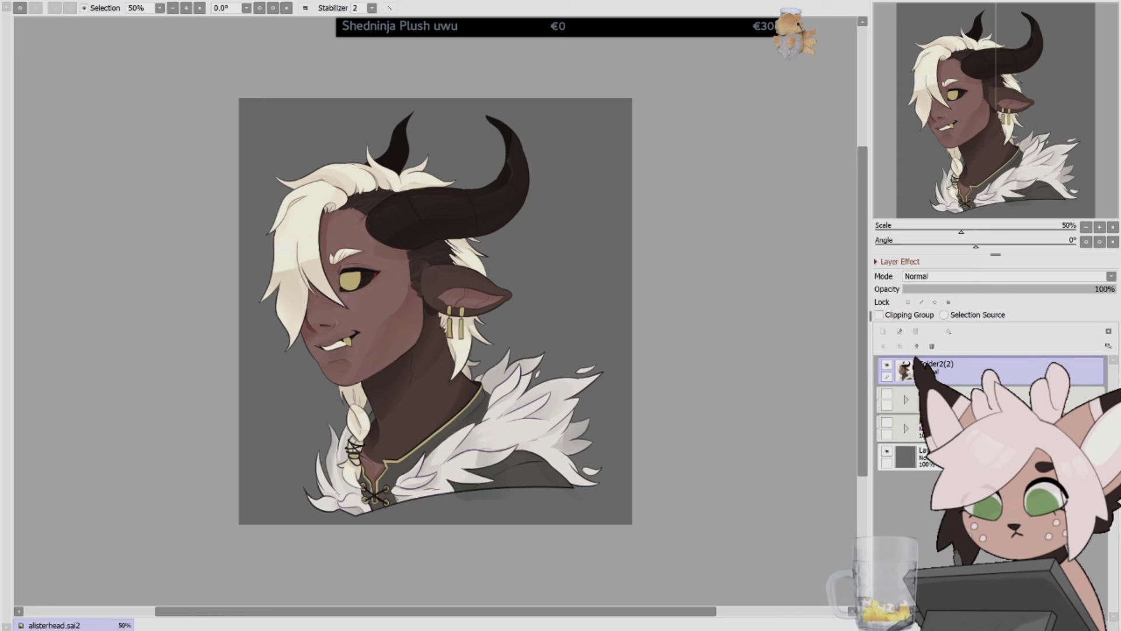
pyautogui.press('h')
pyautogui.press('h')
pyautogui.hotkey('ctrl', 'z')
pyautogui.hotkey('ctrl', 'y')
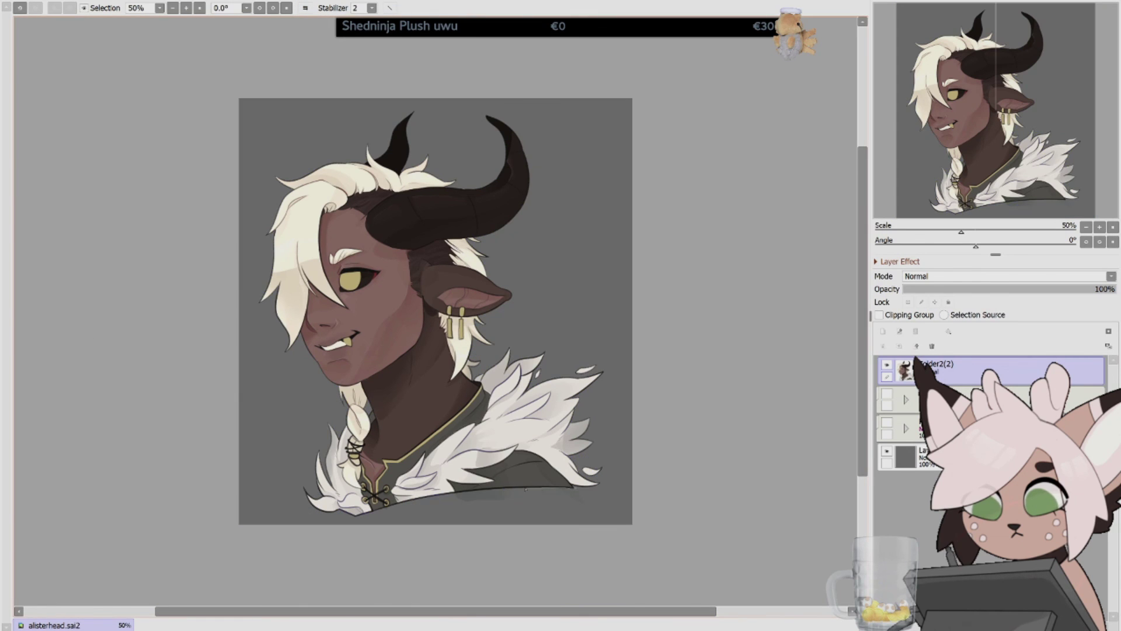
pyautogui.press('h')
pyautogui.press('h')
pyautogui.hotkey('ctrl', '+')
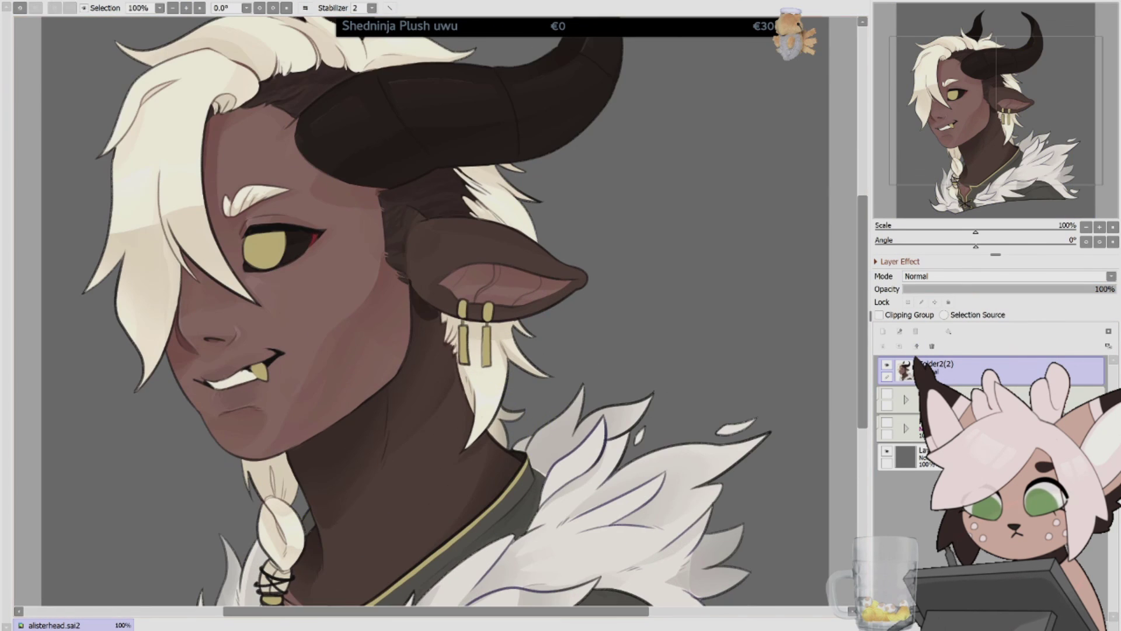
# Add a new layer above the grey background, and select the area around the bust and the fur tuft beside the braid.
pyautogui.scroll(-3, 435, 310)
pyautogui.hotkey('ctrl', '-')
pyautogui.hotkey('ctrl', 'shift', 'n')
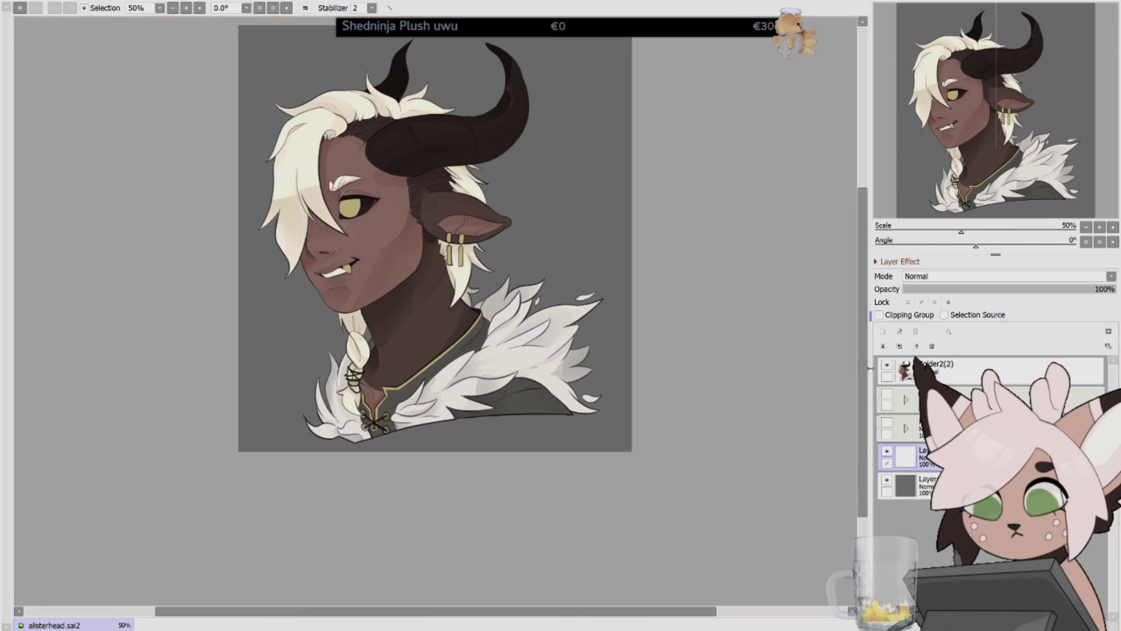
pyautogui.scroll(2, 866, 277)
pyautogui.click(993, 368)
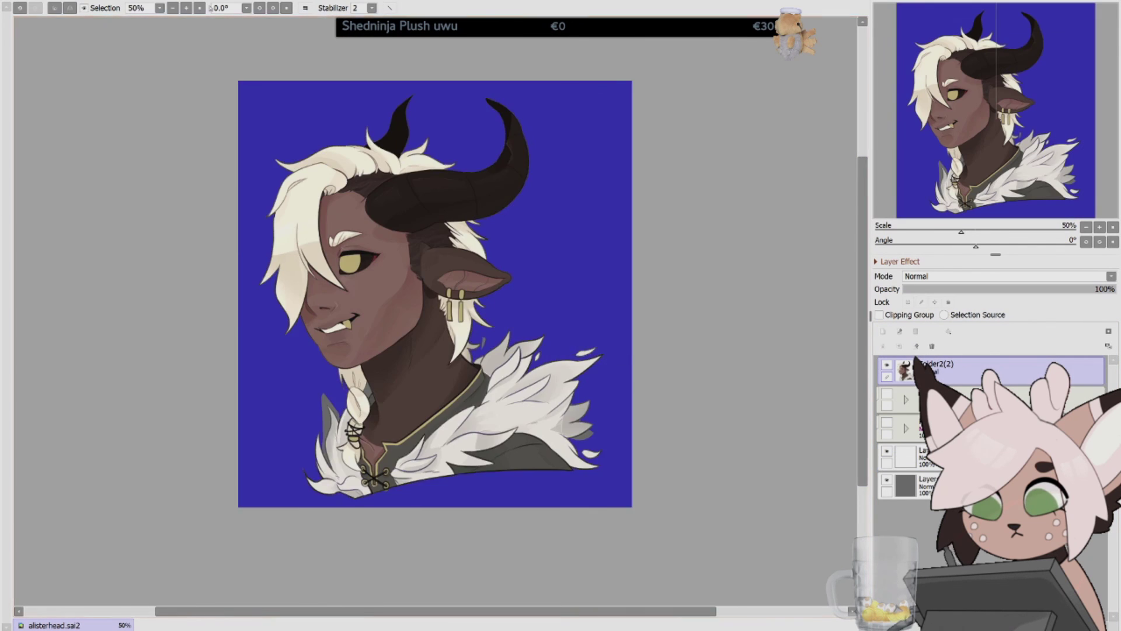
pyautogui.hotkey('ctrl', '+')
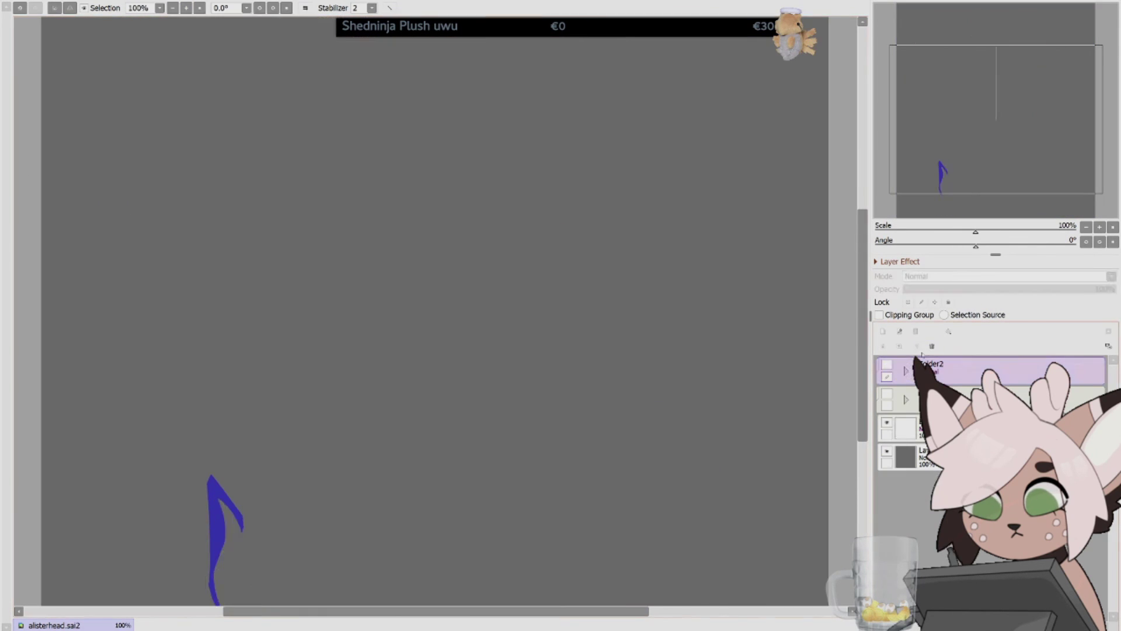
pyautogui.hotkey('ctrl', '-')
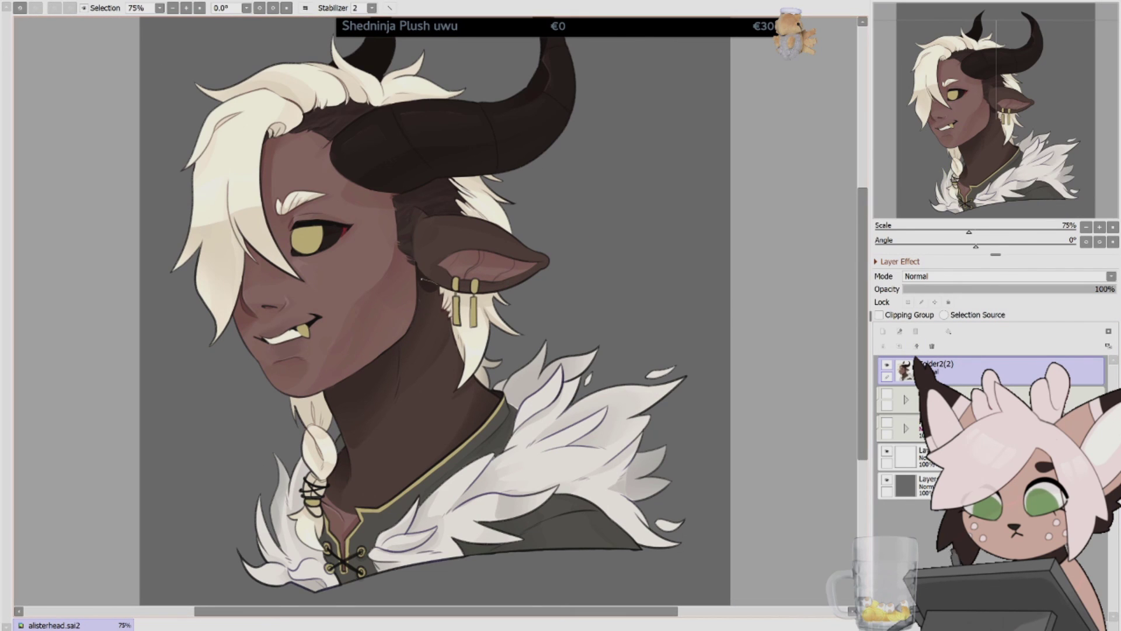
# Touch up the shadow beneath the ear on a new layer, and merge it into the flattened bust.
pyautogui.press('h')
pyautogui.hotkey('ctrl', 'shift', 'n')
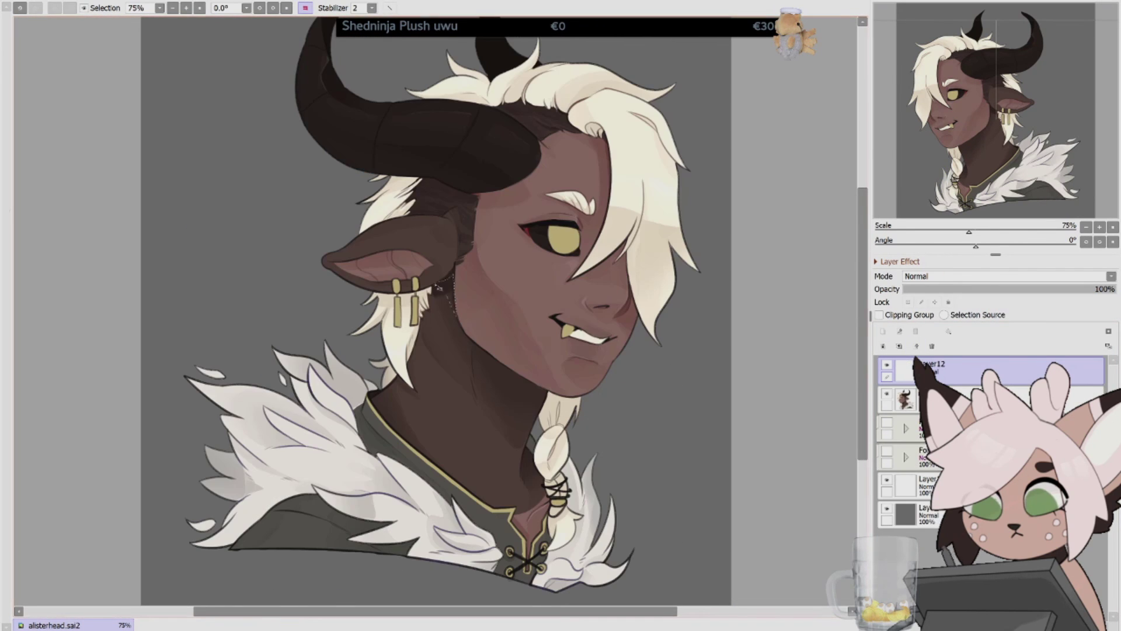
pyautogui.hotkey('ctrl', 'z')
pyautogui.press('Delete')
pyautogui.press('Delete')
pyautogui.press('Delete')
pyautogui.press('Delete')
pyautogui.press('Delete')
pyautogui.press('Delete')
pyautogui.hotkey('ctrl', '+')
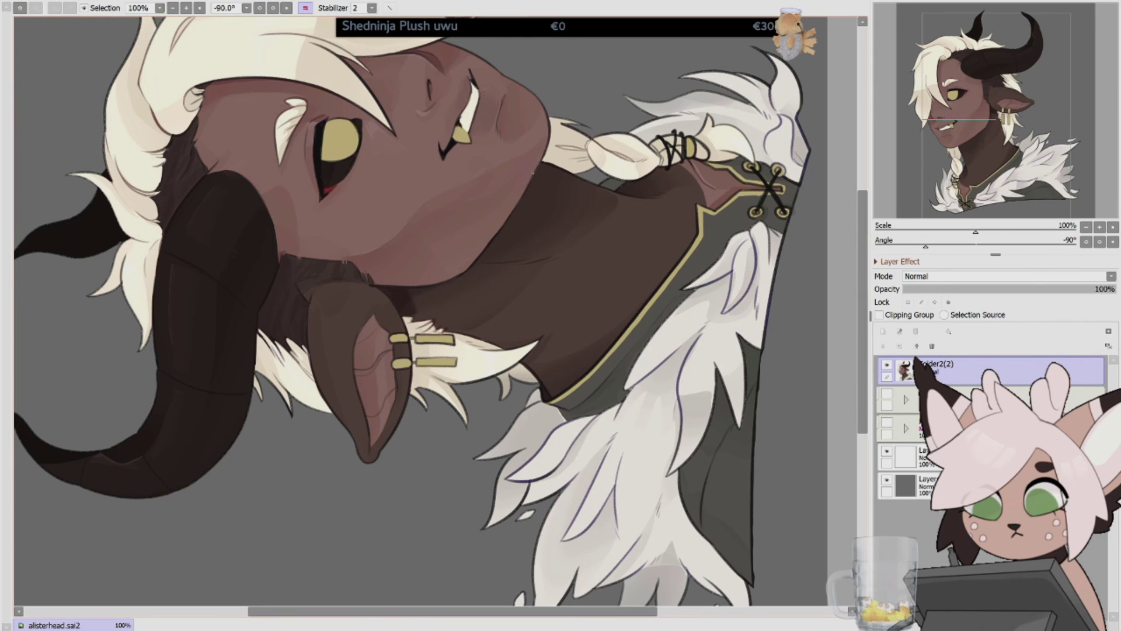
pyautogui.press('h')
pyautogui.press('Home')
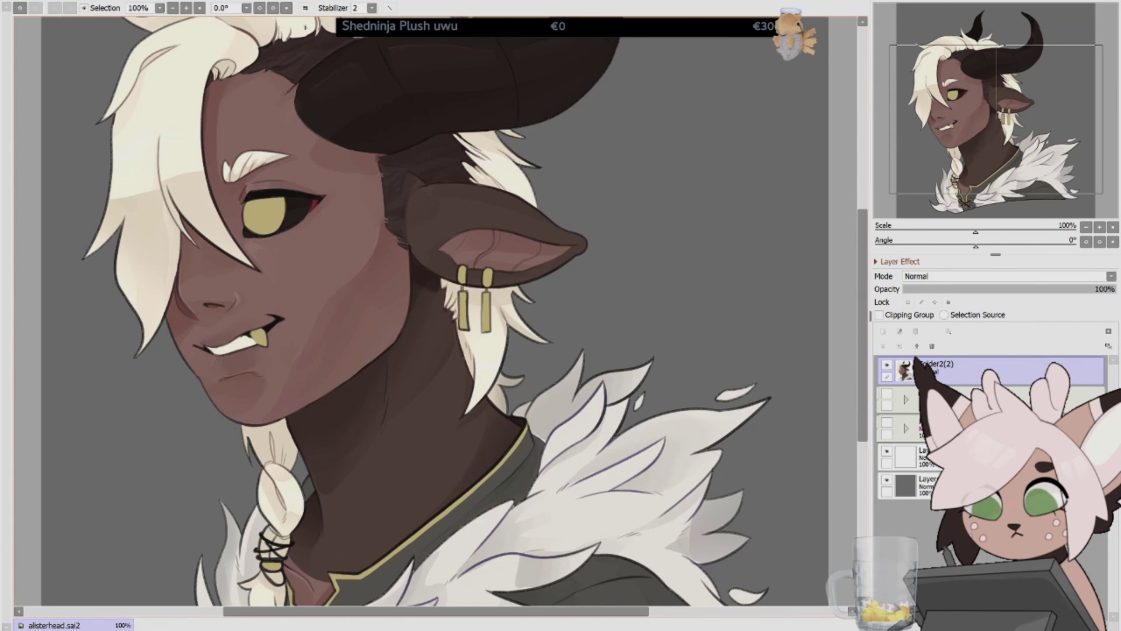
# Add a new layer above the flattened bust and paint subtle highlights on the front horn.
pyautogui.press('h')
pyautogui.press('Delete')
pyautogui.press('Delete')
pyautogui.press('Delete')
pyautogui.hotkey('ctrl', '-')
pyautogui.hotkey('ctrl', '-')
pyautogui.hotkey('ctrl', 'y')
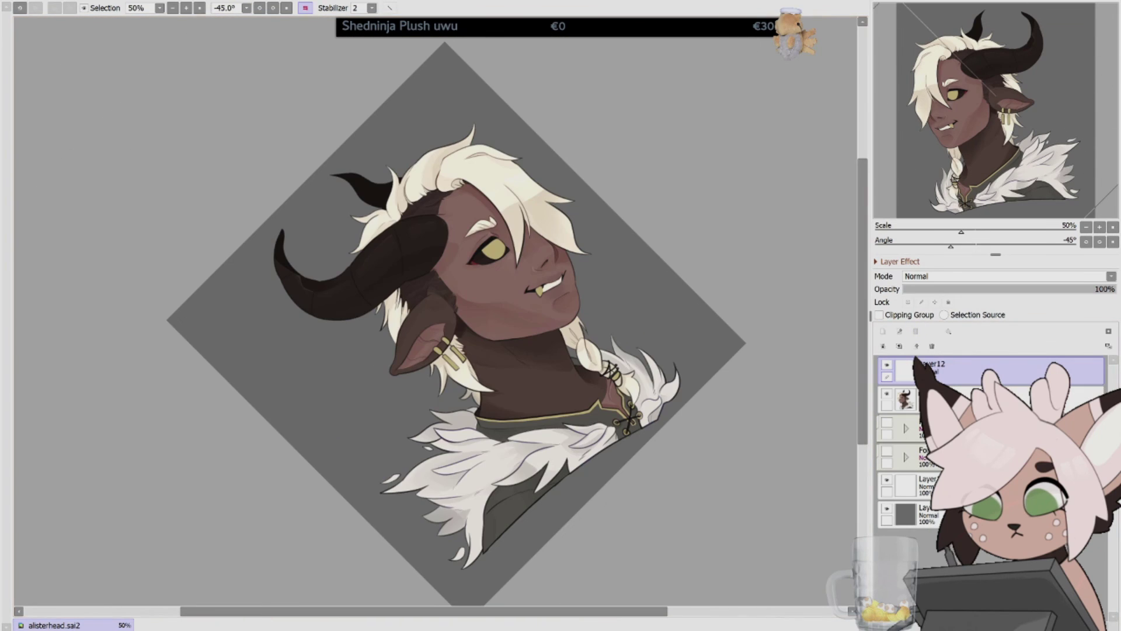
pyautogui.click(199, 8)
pyautogui.press('Home')
pyautogui.press('h')
pyautogui.press('h')
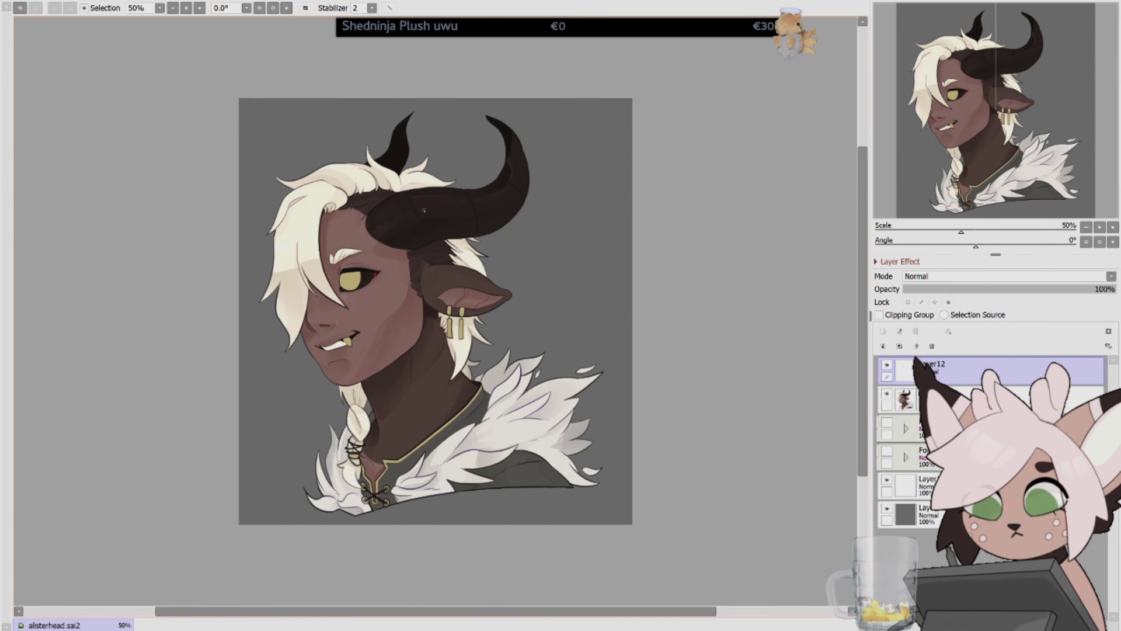
# Set the horn highlight layer's opacity to 69% and merge it into the flattened bust.
pyautogui.press('h')
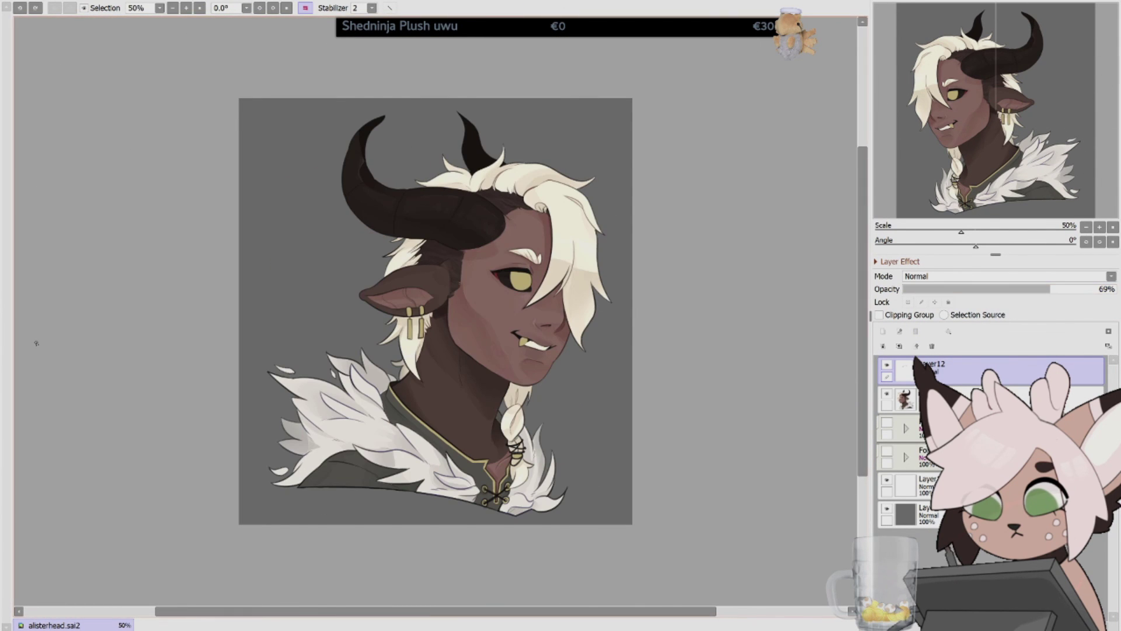
pyautogui.hotkey('ctrl', 'z')
pyautogui.click(186, 8)
pyautogui.press('h')
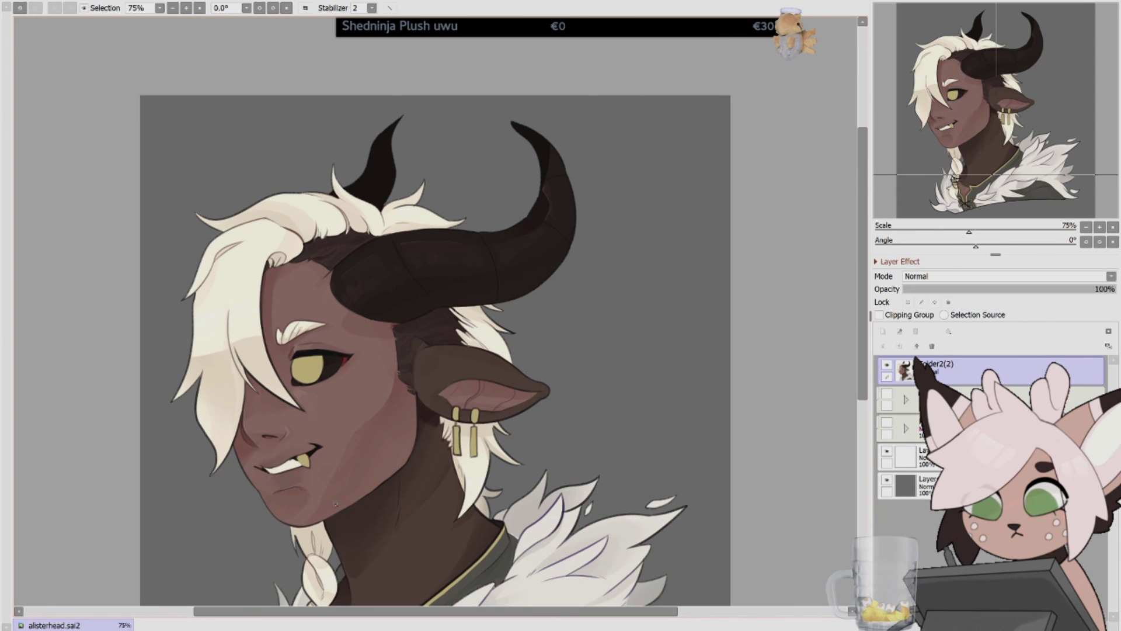
# Refine the front horn's inner edge and ring segments directly on the flattened bust.
pyautogui.press('h')
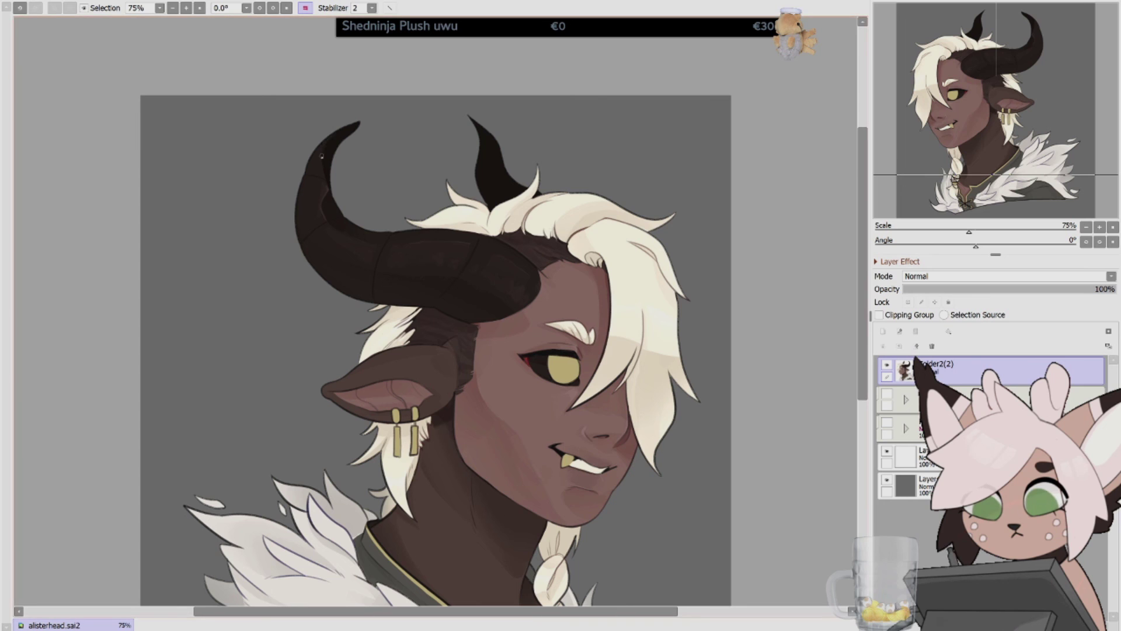
pyautogui.press('Delete')
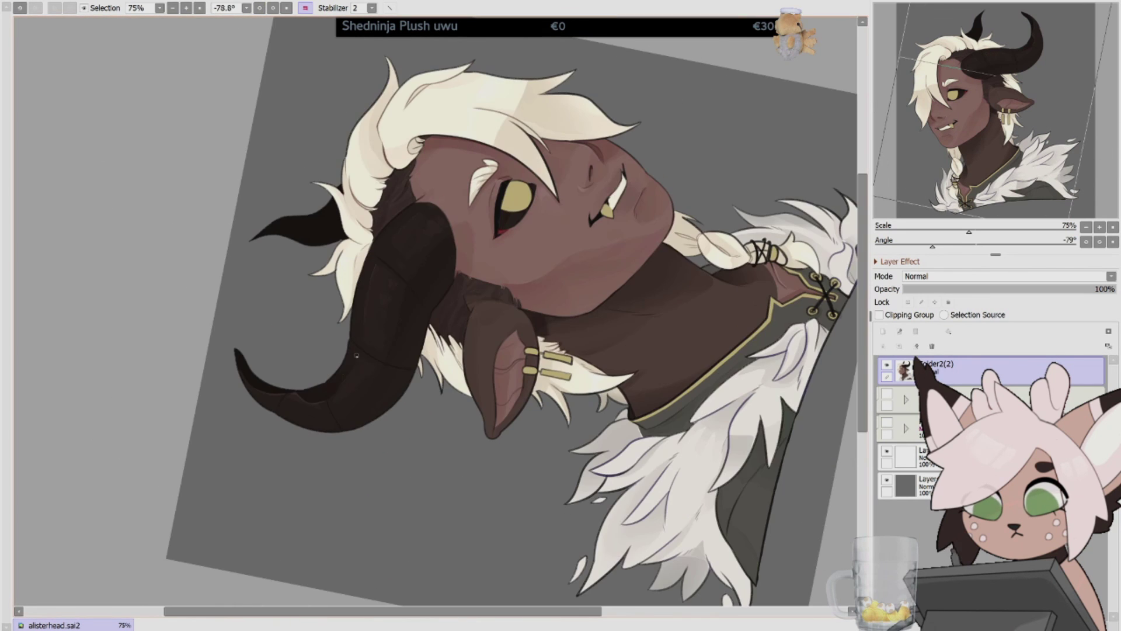
pyautogui.press('Home')
pyautogui.press('h')
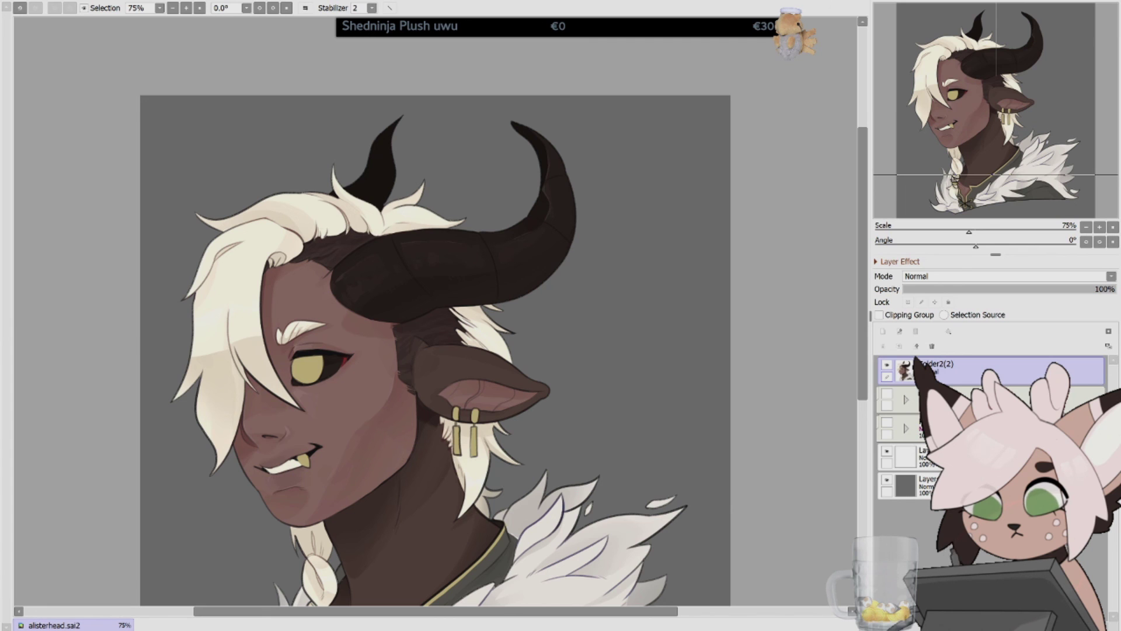
pyautogui.press('h')
# Add a new layer above the bust, select the yellow iris, and shade its upper part.
pyautogui.hotkey('ctrl', 'v')
pyautogui.press('h')
pyautogui.press('Delete')
pyautogui.press('Delete')
pyautogui.press('Delete')
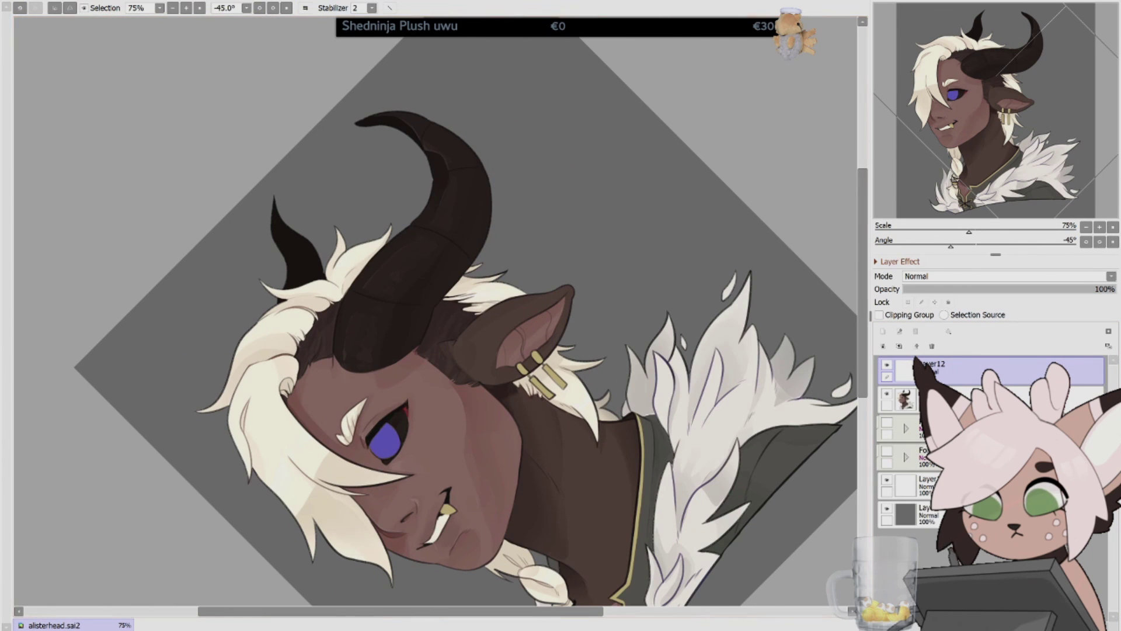
pyautogui.hotkey('ctrl', 'z')
pyautogui.press('Home')
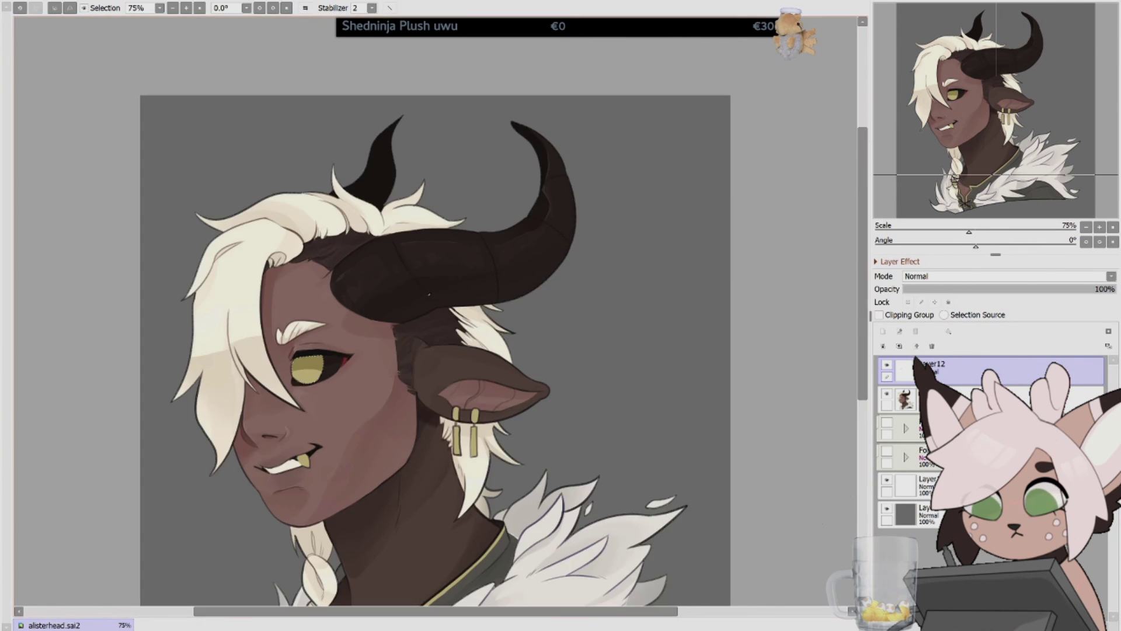
# Set the iris shading layer's opacity to 25% and merge it into the flattened bust.
pyautogui.press('h')
pyautogui.click(941, 289)
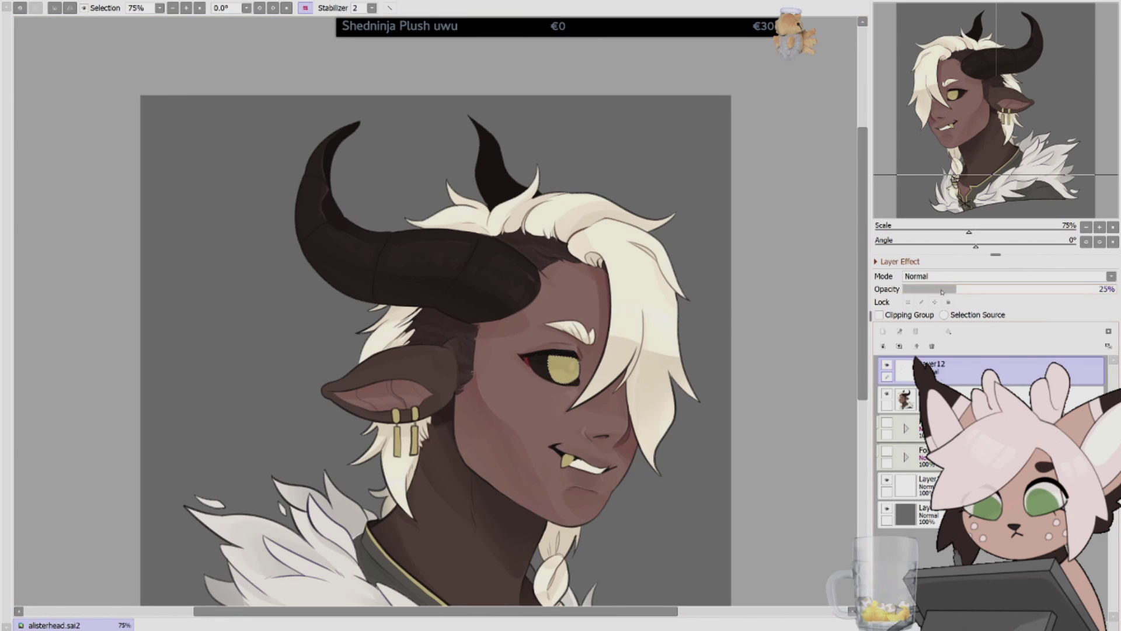
pyautogui.moveTo(941, 291); pyautogui.dragTo(1119, 289)
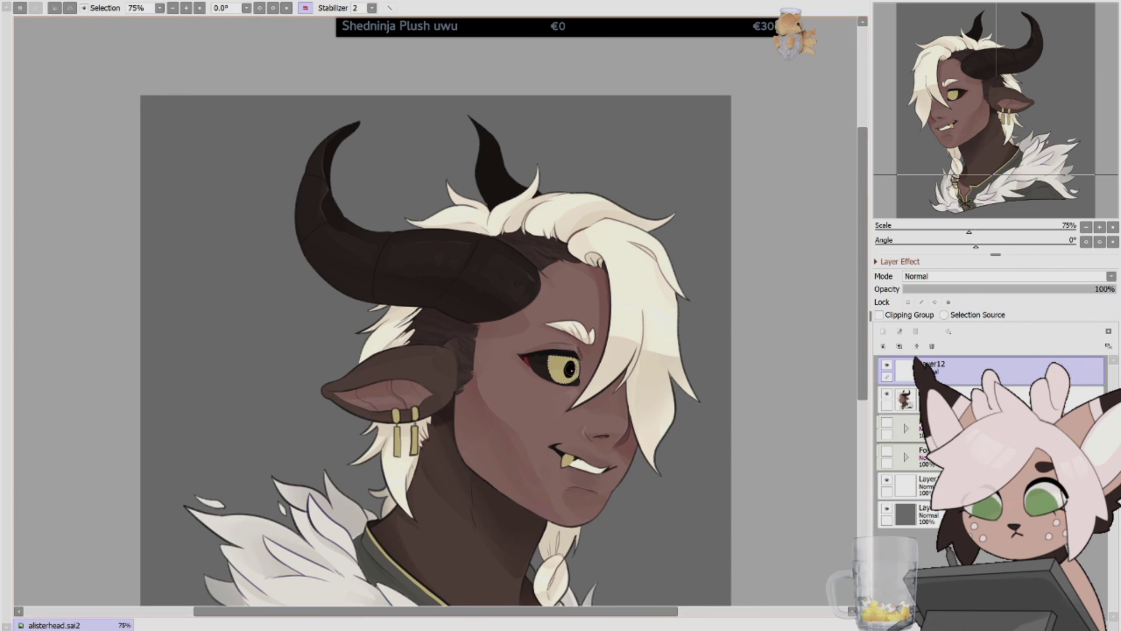
# Try painting a black pupil and a dark shadow across the upper part of the yellow iris on a separate layer.
pyautogui.moveTo(571, 369); pyautogui.dragTo(531, 208)
pyautogui.press('Home')
pyautogui.hotkey('ctrl', 'd')
pyautogui.moveTo(571, 370); pyautogui.dragTo(548, 227)
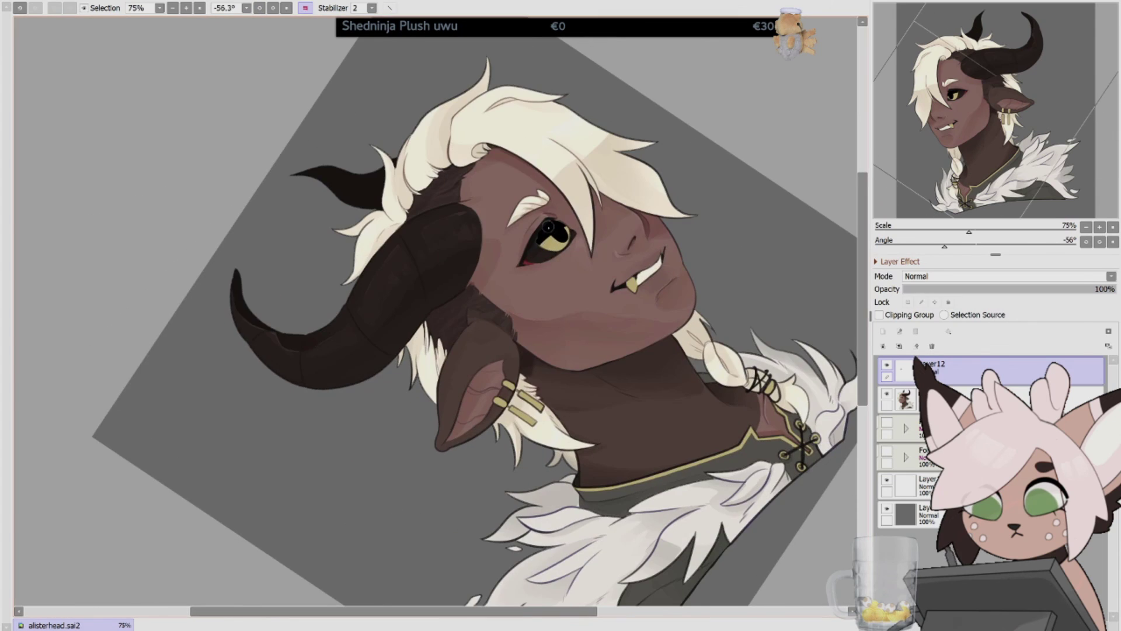
pyautogui.press('h')
pyautogui.press('Home')
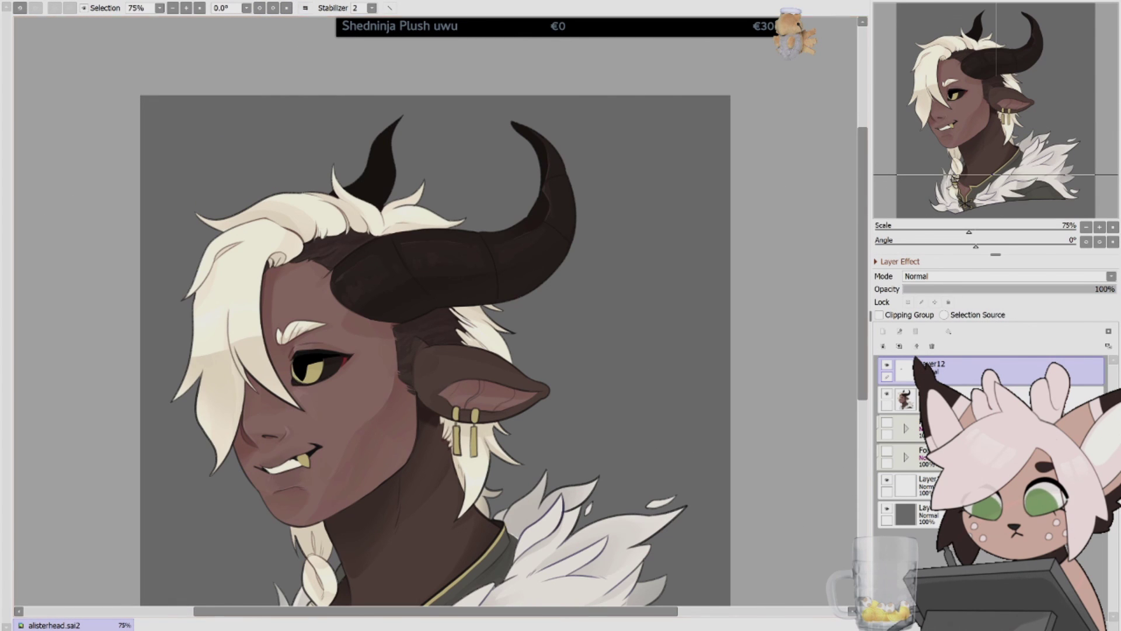
pyautogui.press('h')
pyautogui.press('h')
pyautogui.press('h')
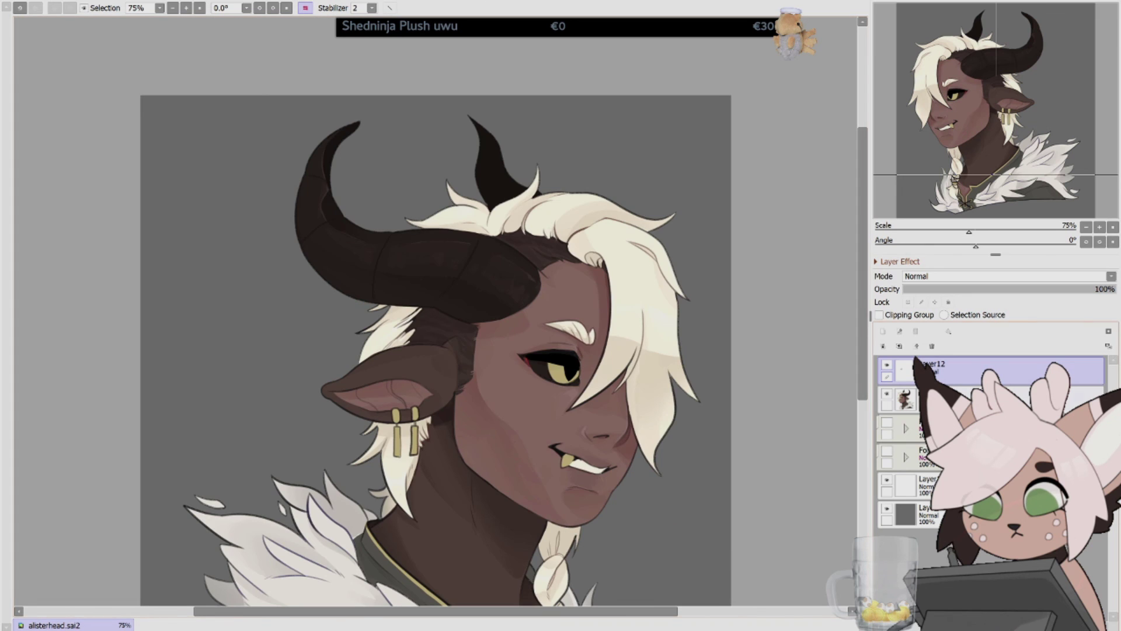
pyautogui.moveTo(942, 288); pyautogui.dragTo(920, 288)
pyautogui.hotkey('ctrl', 'z')
pyautogui.hotkey('ctrl', 'z')
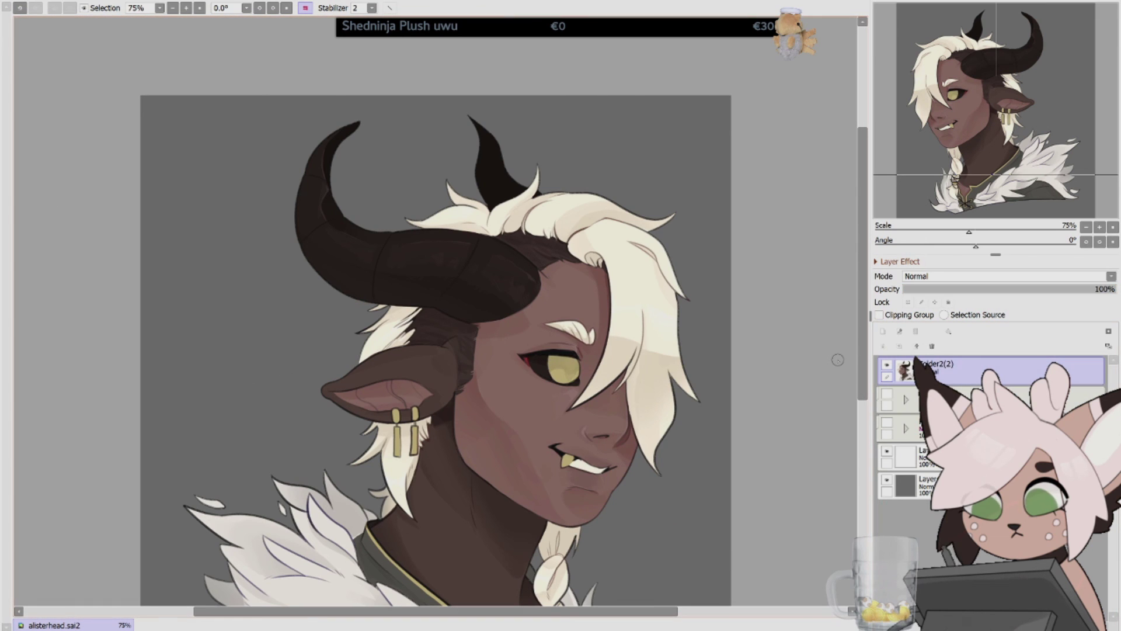
# Add a new layer above the bust and paint clusters of small black spots on the neck, below the ear and along the collar.
pyautogui.press('h')
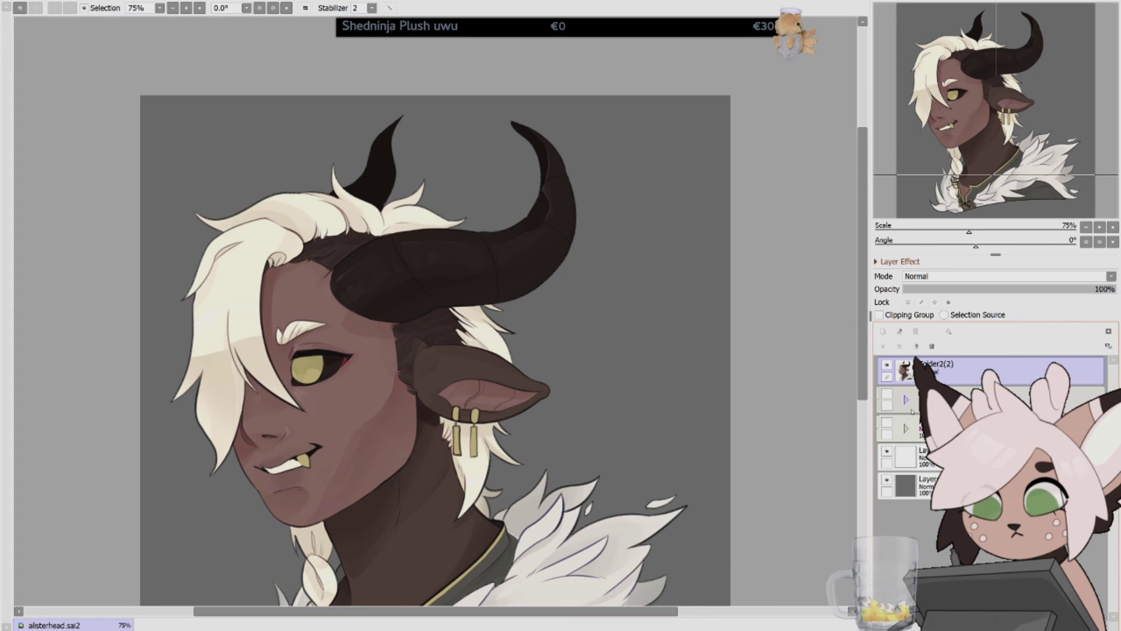
pyautogui.press('h')
pyautogui.press('-')
pyautogui.click(883, 332)
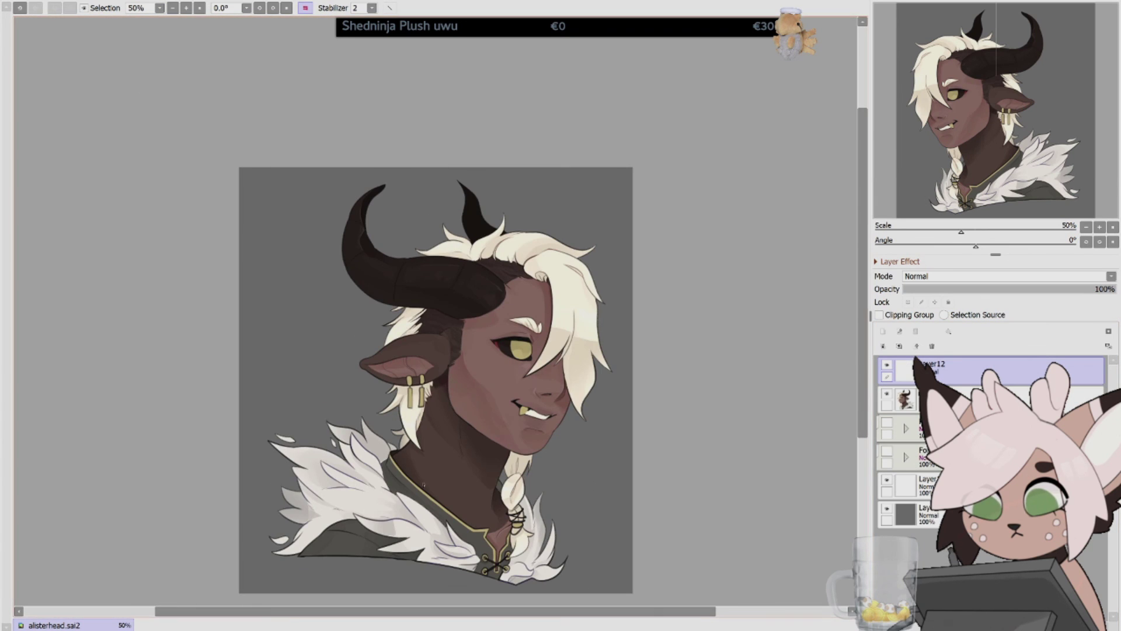
pyautogui.moveTo(433, 491); pyautogui.dragTo(435, 483)
pyautogui.moveTo(439, 489)
pyautogui.mouseDown()
pyautogui.moveTo(442, 477)
pyautogui.moveTo(447, 506)
pyautogui.mouseUp()
pyautogui.click(506, 517)
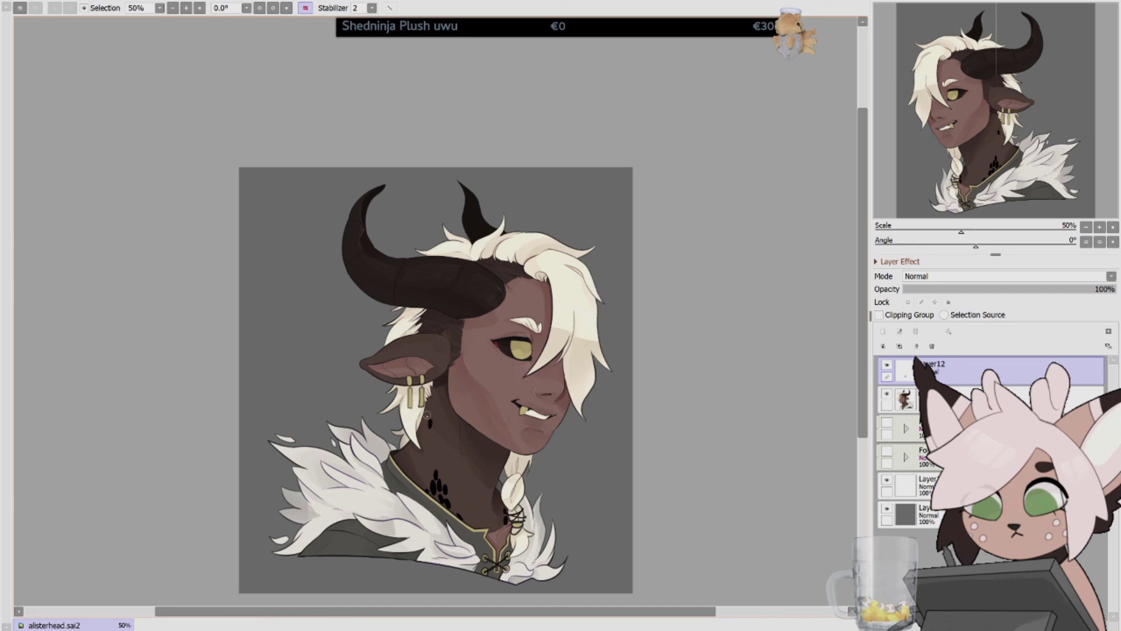
pyautogui.moveTo(429, 415); pyautogui.dragTo(433, 392)
pyautogui.moveTo(395, 458); pyautogui.dragTo(413, 463)
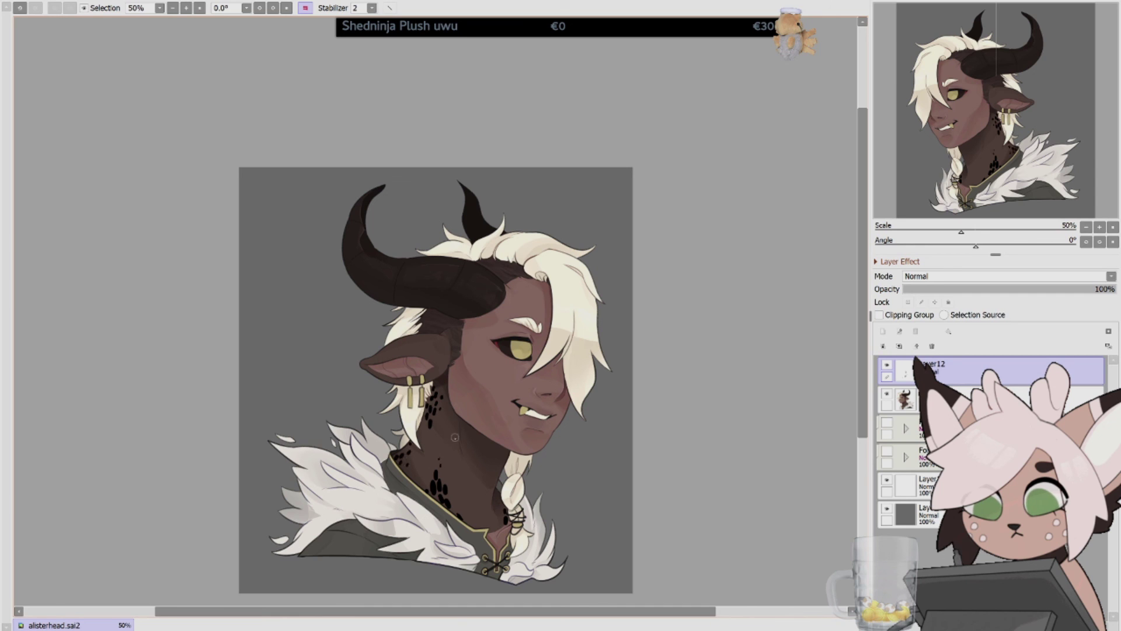
pyautogui.moveTo(439, 380); pyautogui.dragTo(442, 390)
# Set the spot layer, extended onto the ear, to 12% opacity and merge it into the flattened bust.
pyautogui.click(929, 289)
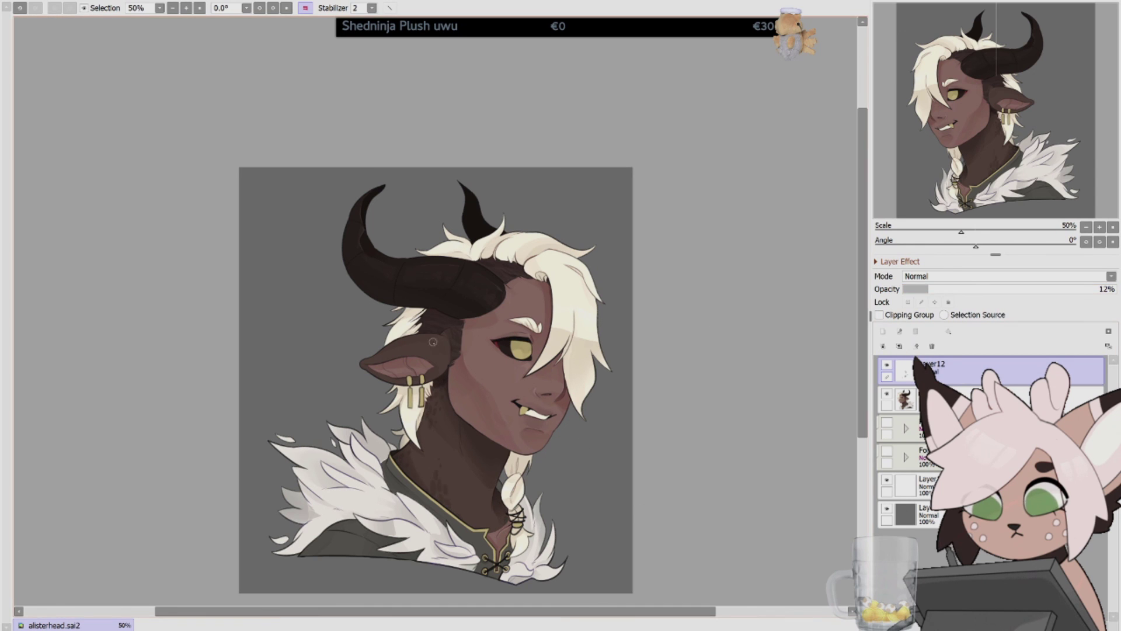
pyautogui.hotkey('ctrl', 'z')
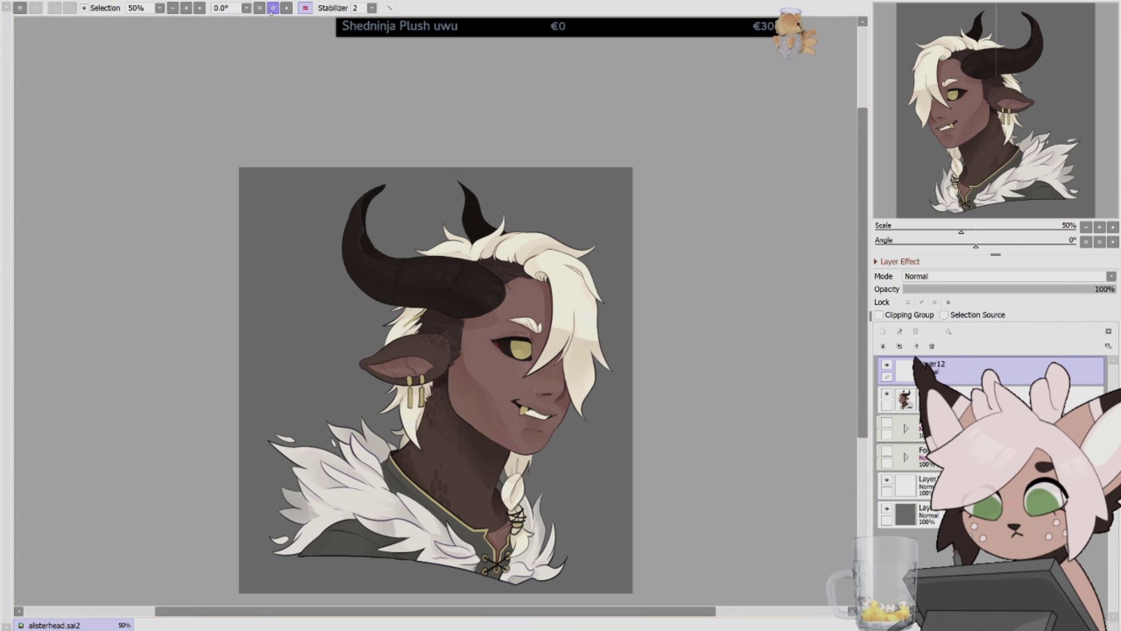
# Clip a new layer to the flattened bust and paint thin yellow streaks in the back hair, crown and fringe.
pyautogui.scroll(1, 403, 324)
pyautogui.hotkey('ctrl', 'alt', 'g')
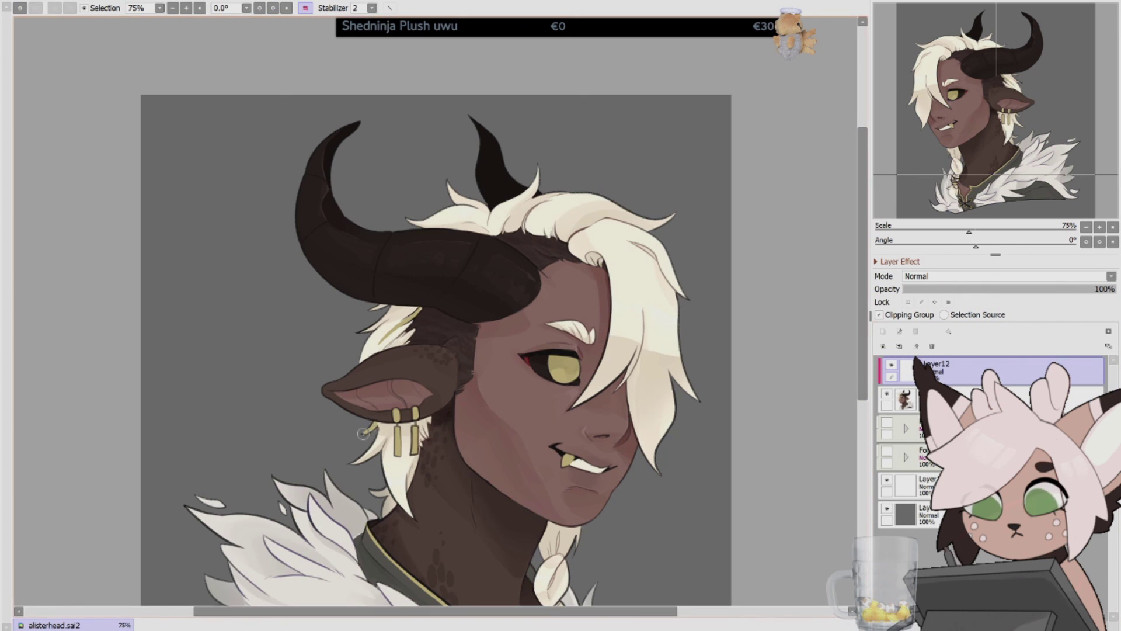
pyautogui.press('Insert')
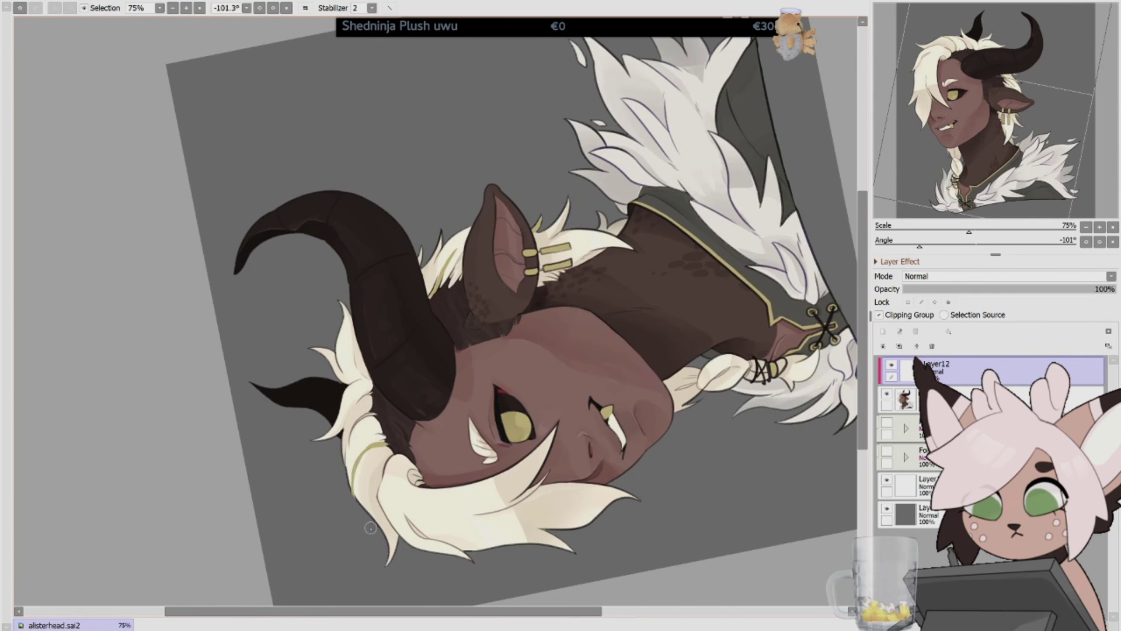
pyautogui.press('Home')
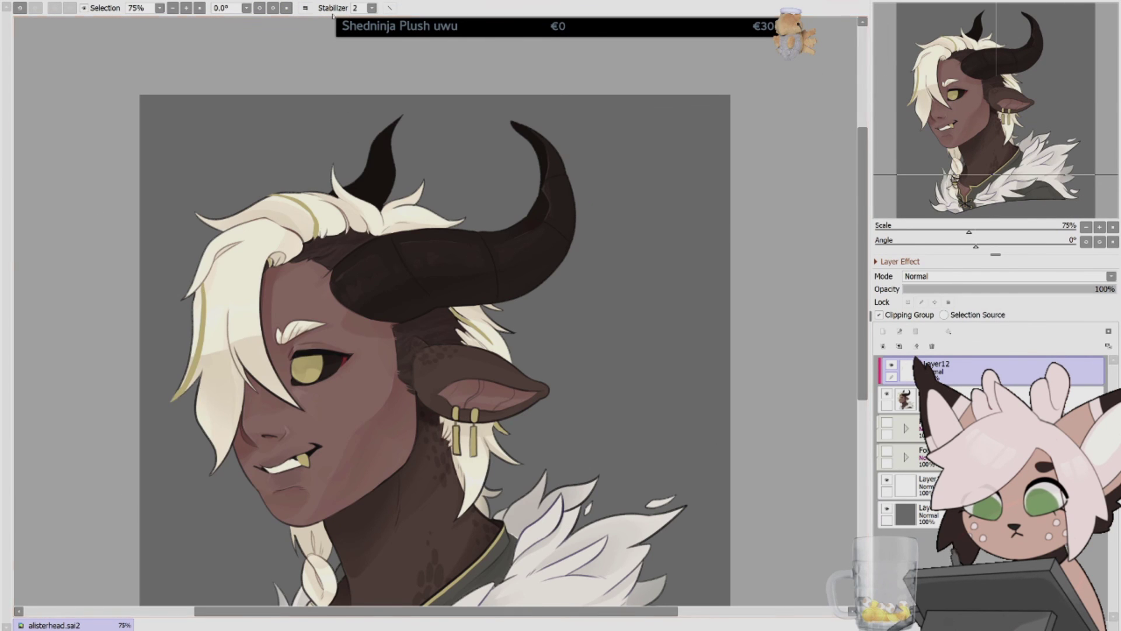
# Try the hair streaks at 37% opacity, restore the layer to 100%, and add more yellow streaks along the fringe and crown.
pyautogui.press('Insert')
pyautogui.press('Insert')
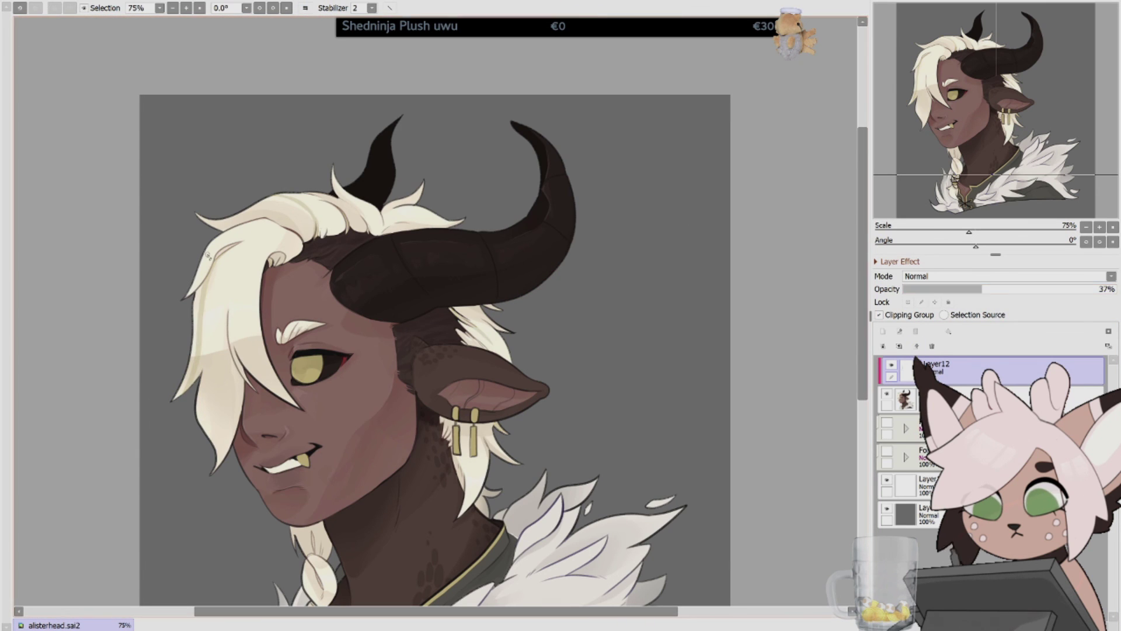
pyautogui.moveTo(195, 385); pyautogui.dragTo(208, 267)
pyautogui.press('Insert')
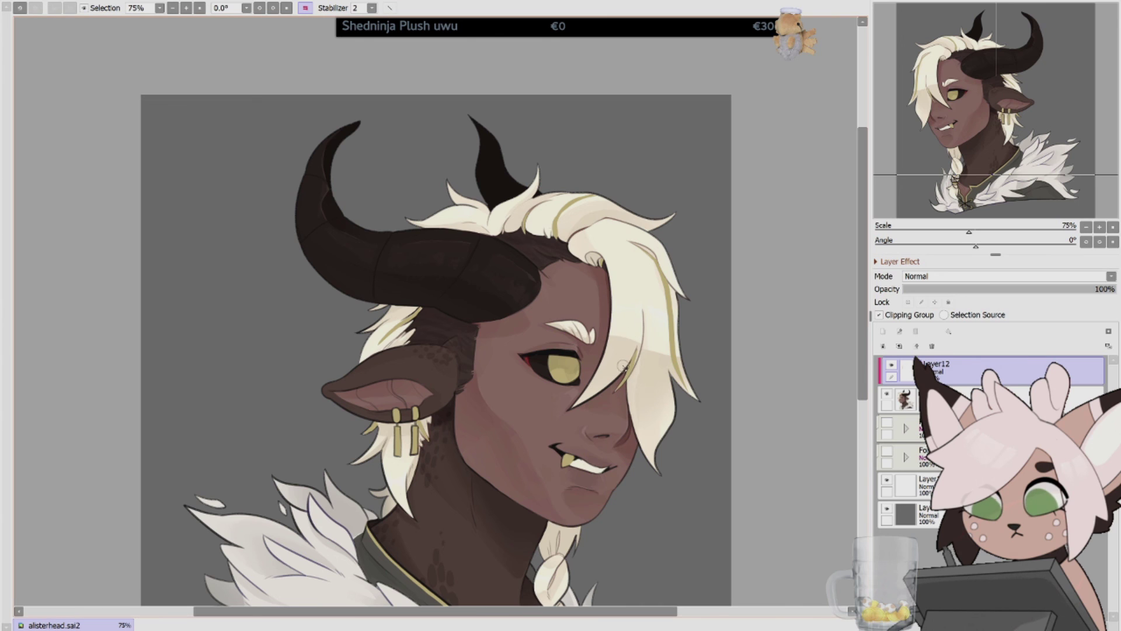
pyautogui.press('Insert')
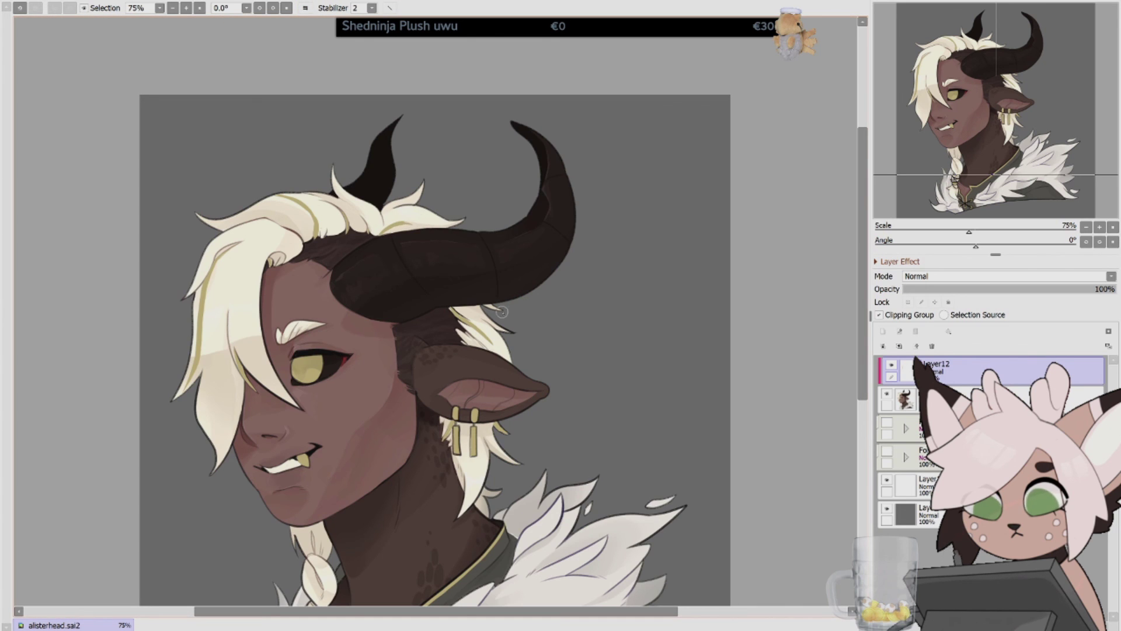